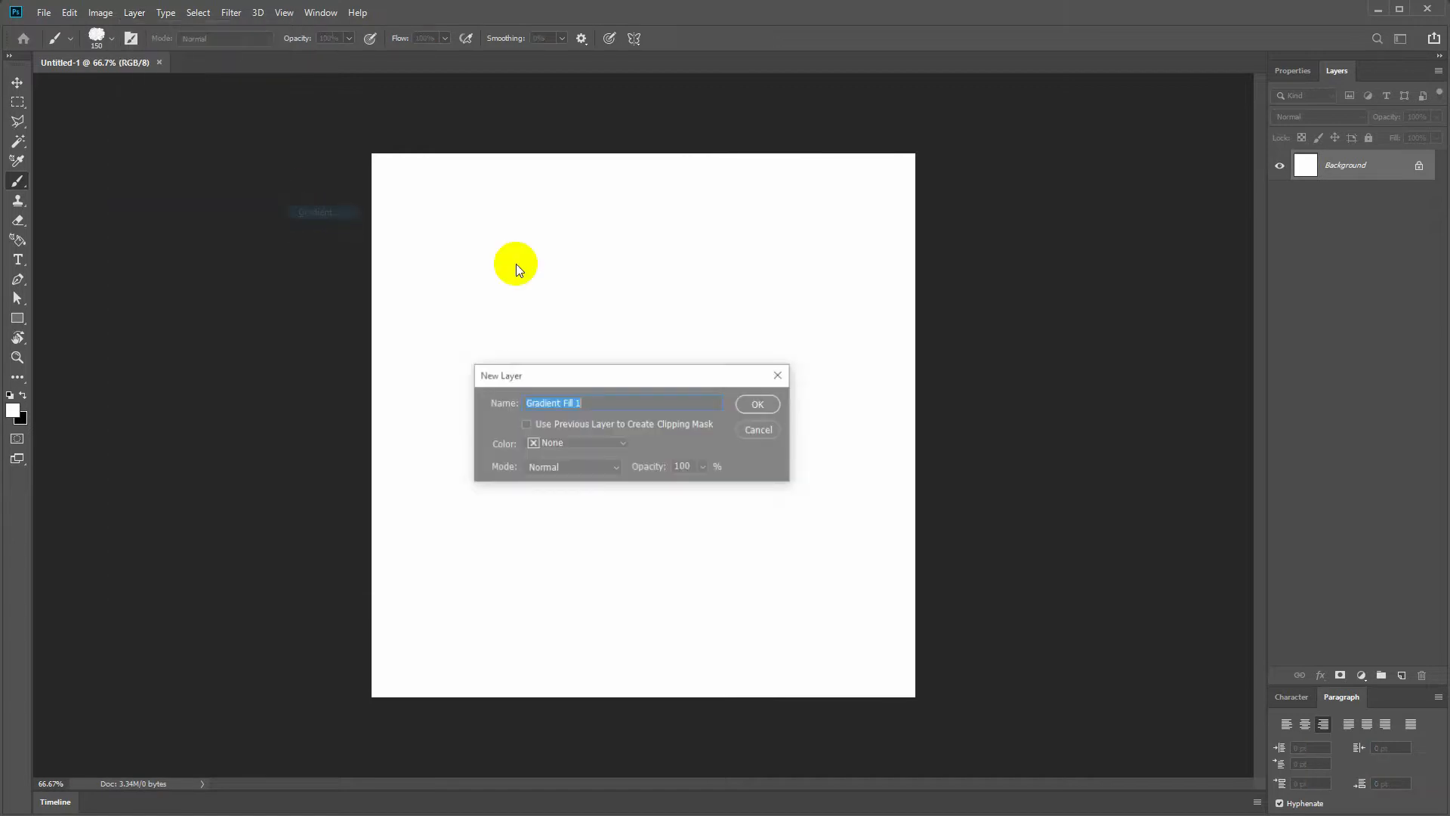
- Create a Gradient Fill layer with the default settings and open its gradient for editing
left_click(763, 408)
left_click(962, 345)
- Set the gradient's starting colour stop to green 029202
double_click(955, 571)
left_click(1142, 385)
left_click_drag(1056, 340, 1121, 338)
left_click(1252, 249)
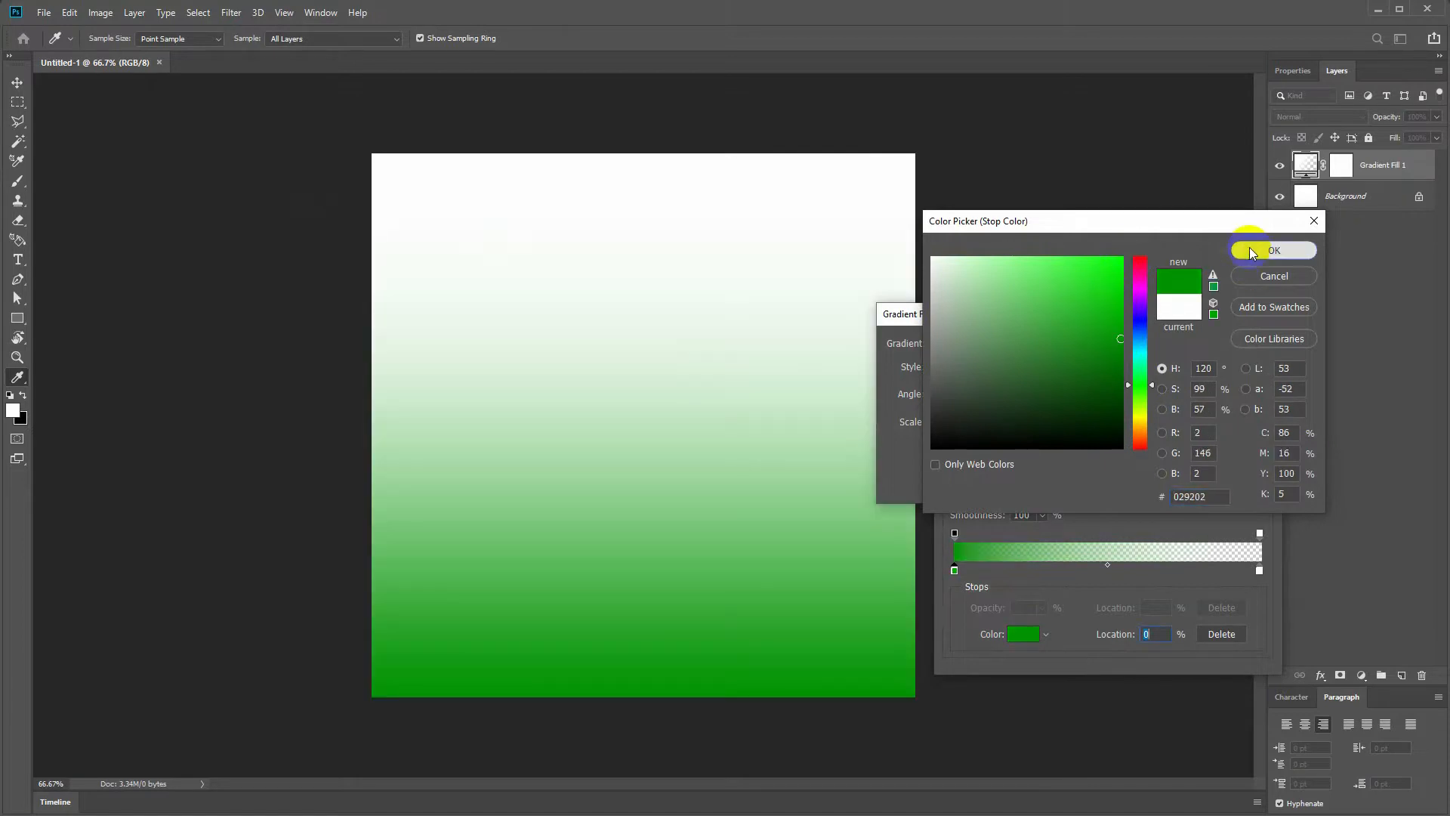
- Apply the light green preset gradient and change its starting colour stop to a dark green
left_click(966, 331)
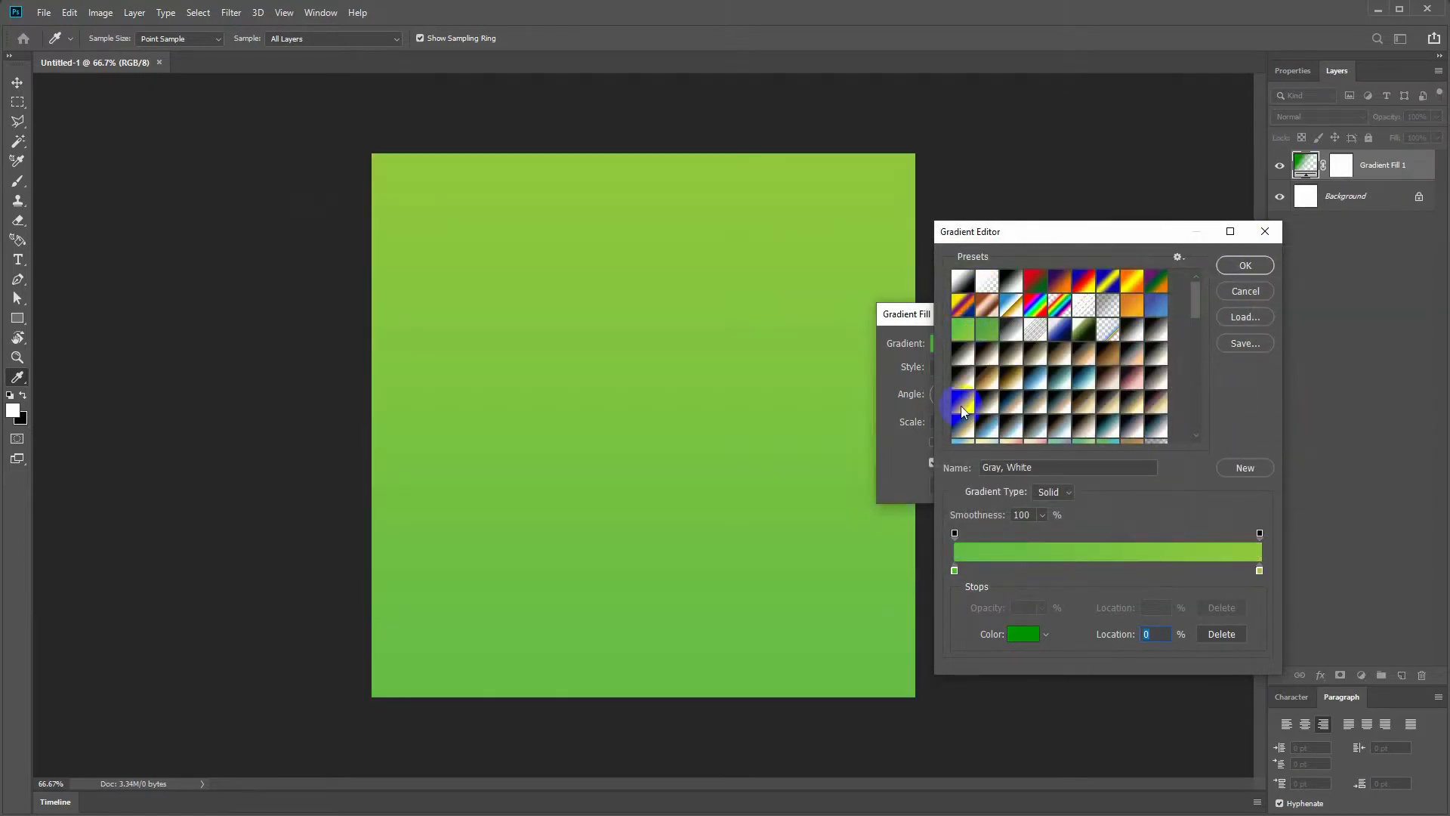
double_click(955, 572)
left_click_drag(1094, 342, 1114, 376)
left_click(1239, 252)
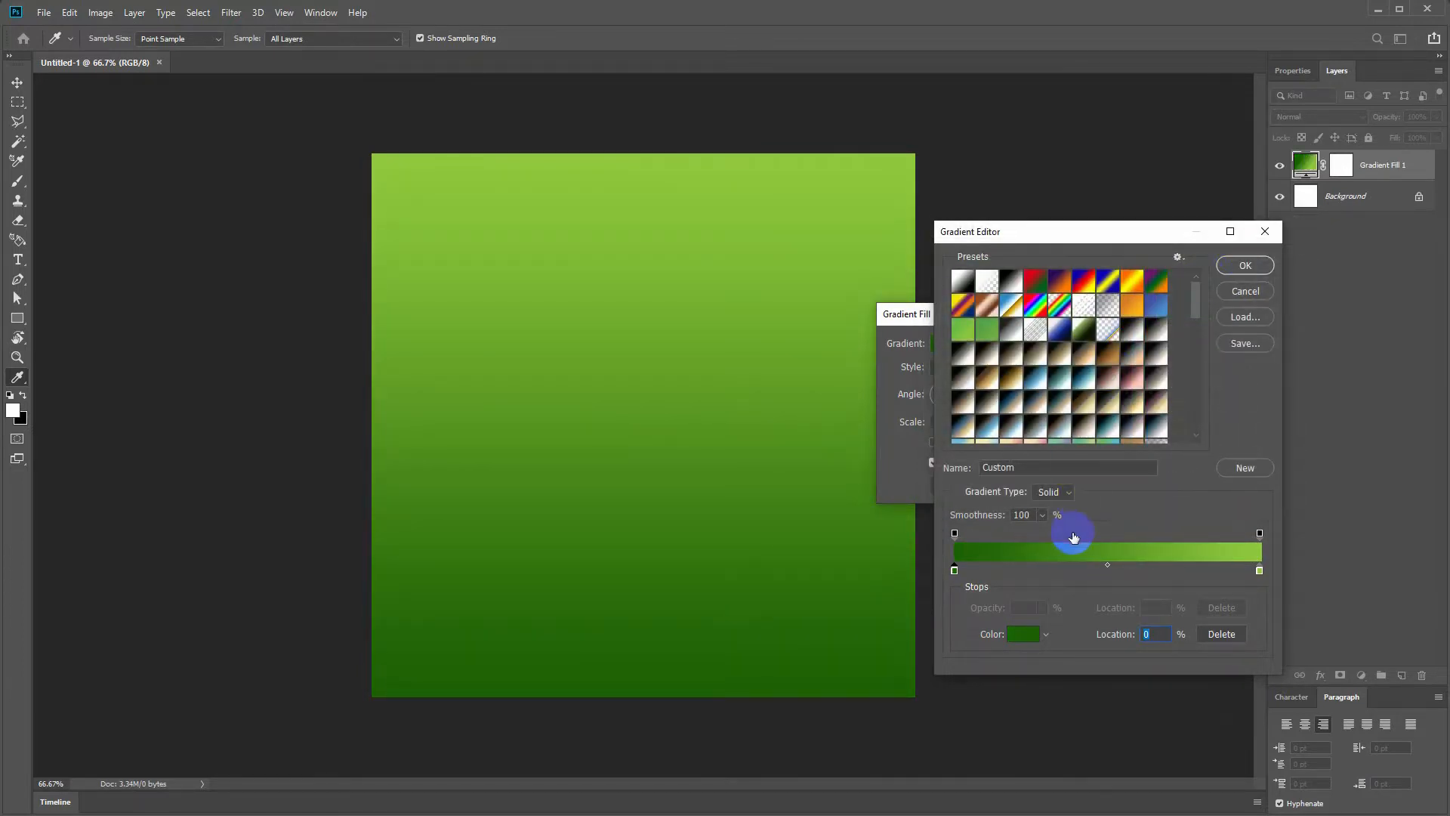
left_click(1243, 267)
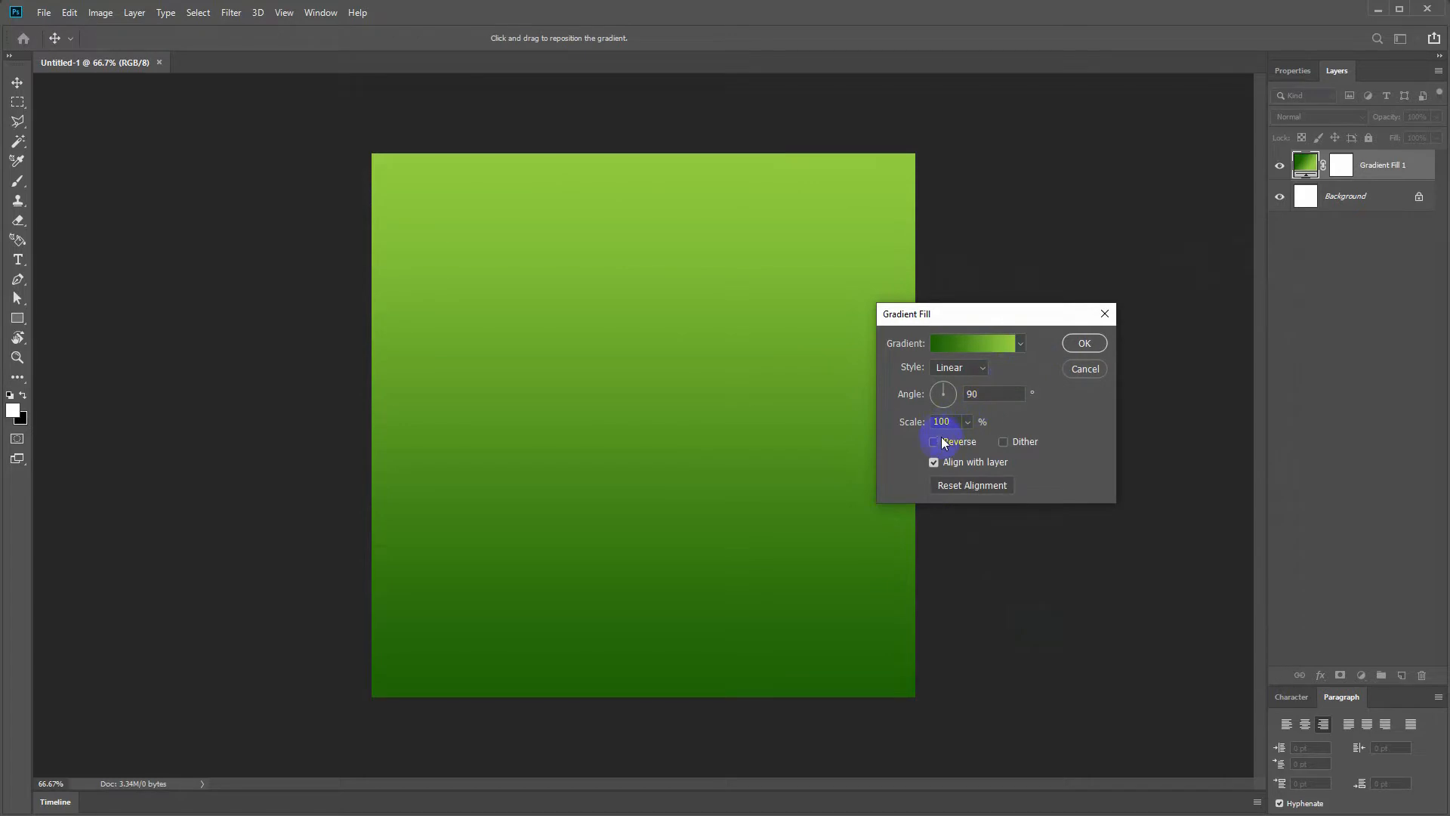
- Set the gradient fill to the Radial style, reverse it and apply it
left_click(975, 368)
left_click(954, 386)
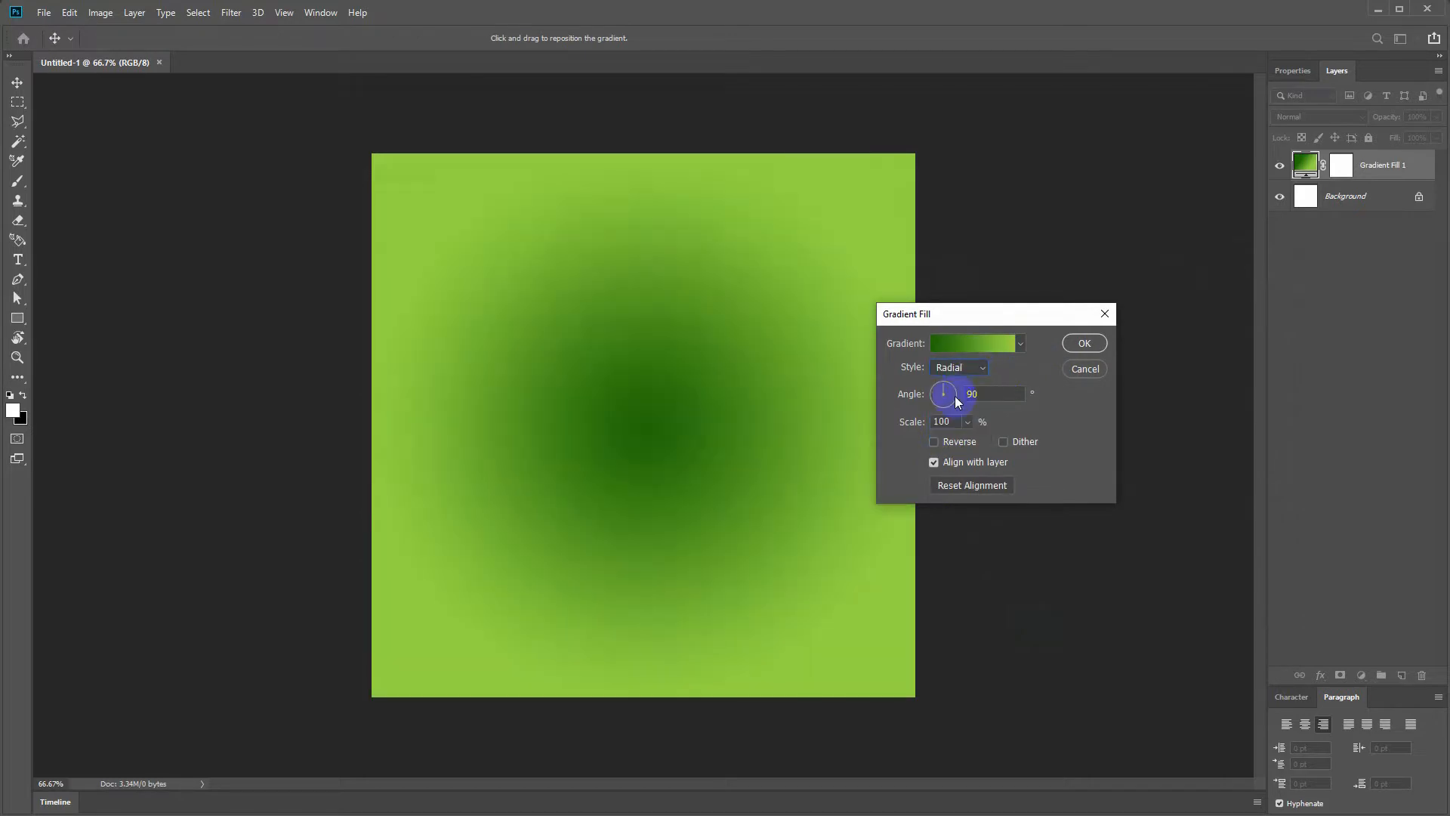
left_click(935, 441)
left_click(1082, 340)
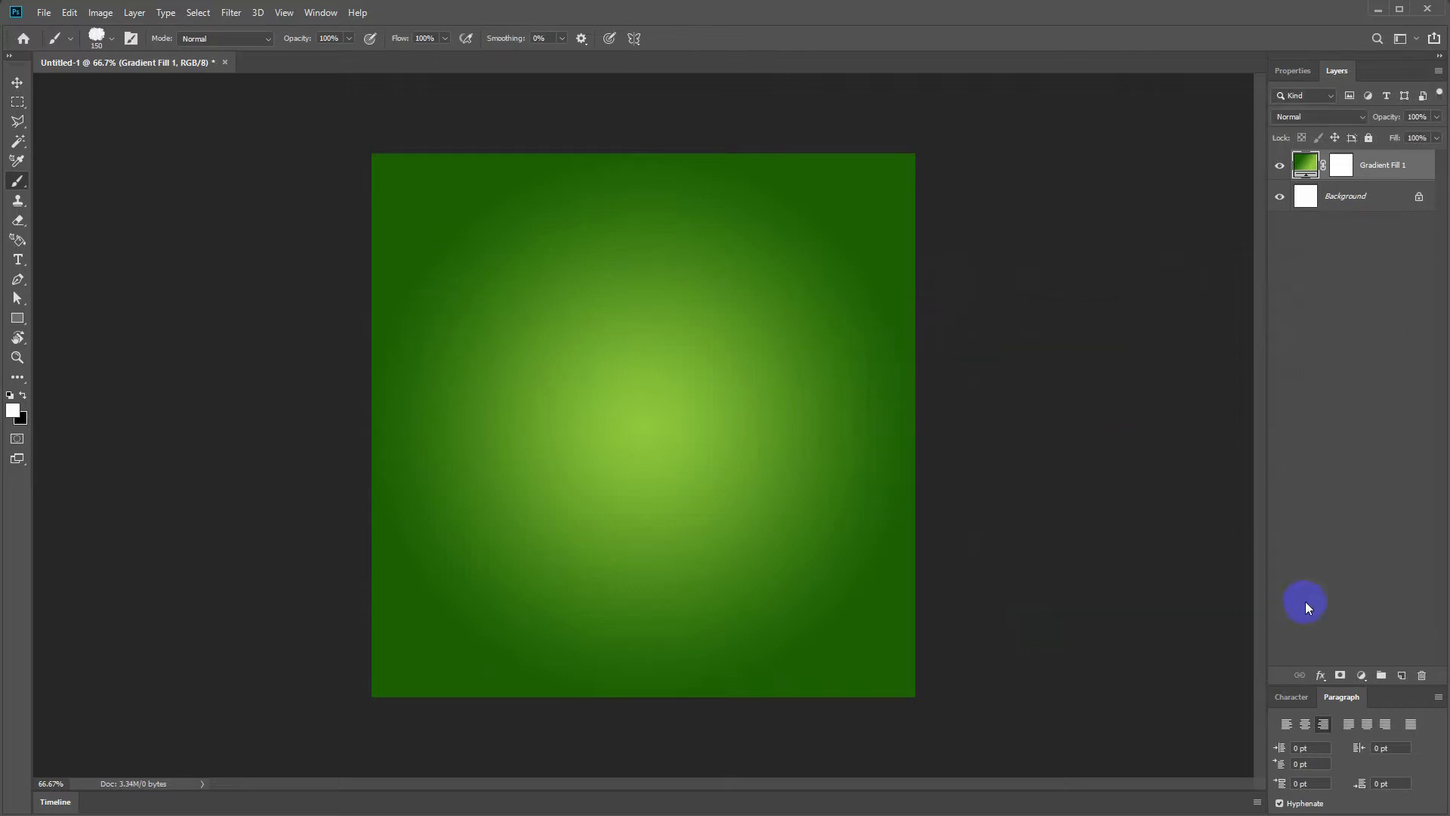
- Draw a white rectangle about 1094 by 329 px across the full width of the canvas's upper half
left_click(1401, 676)
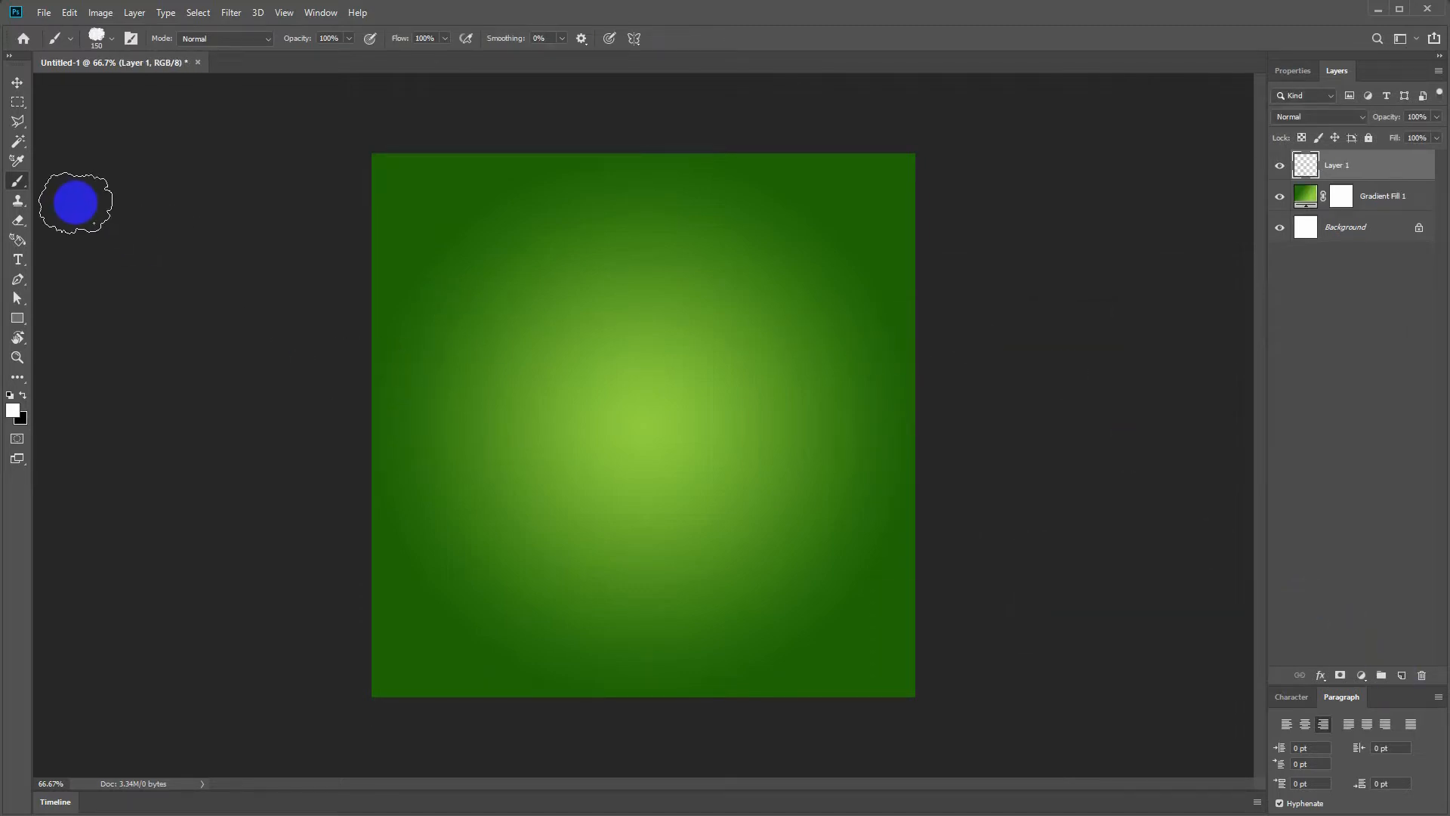
left_click(17, 318)
left_click_drag(368, 244, 917, 411)
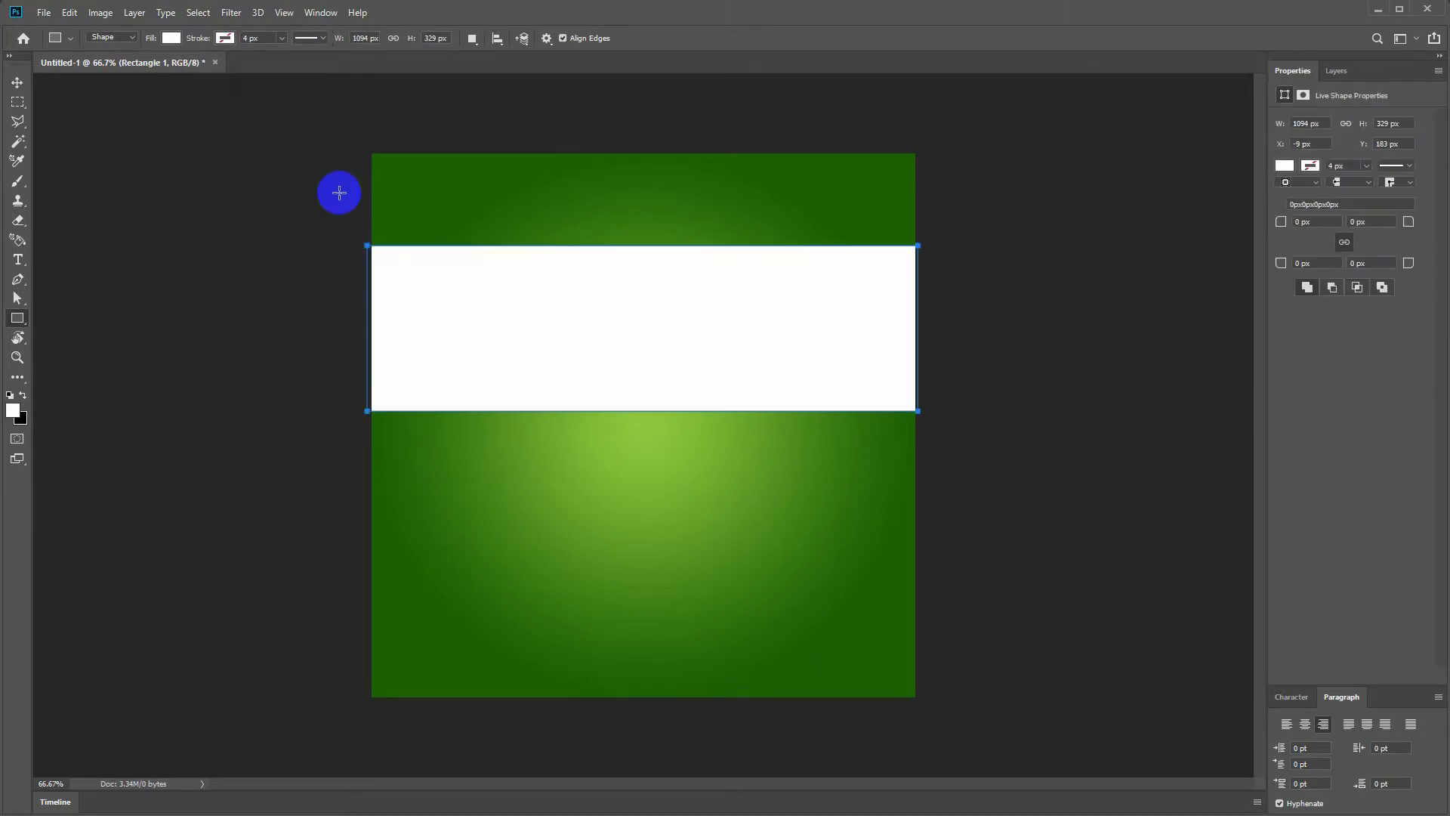
left_click(1336, 70)
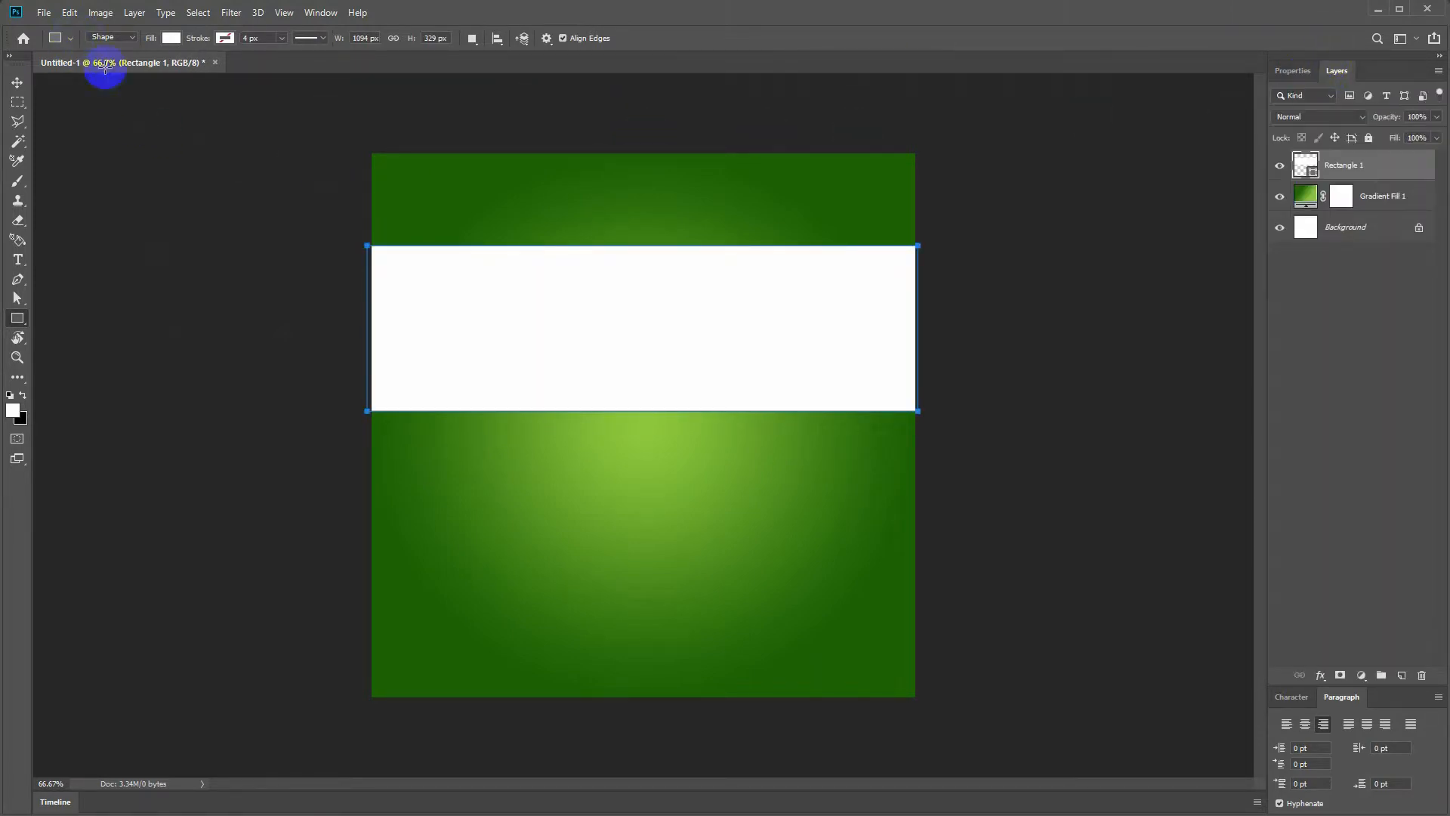
- On a new layer, paint rough white torn edges along the rectangle's upper and lower sides with the 250 px brush
left_click(1401, 675)
left_click(518, 298)
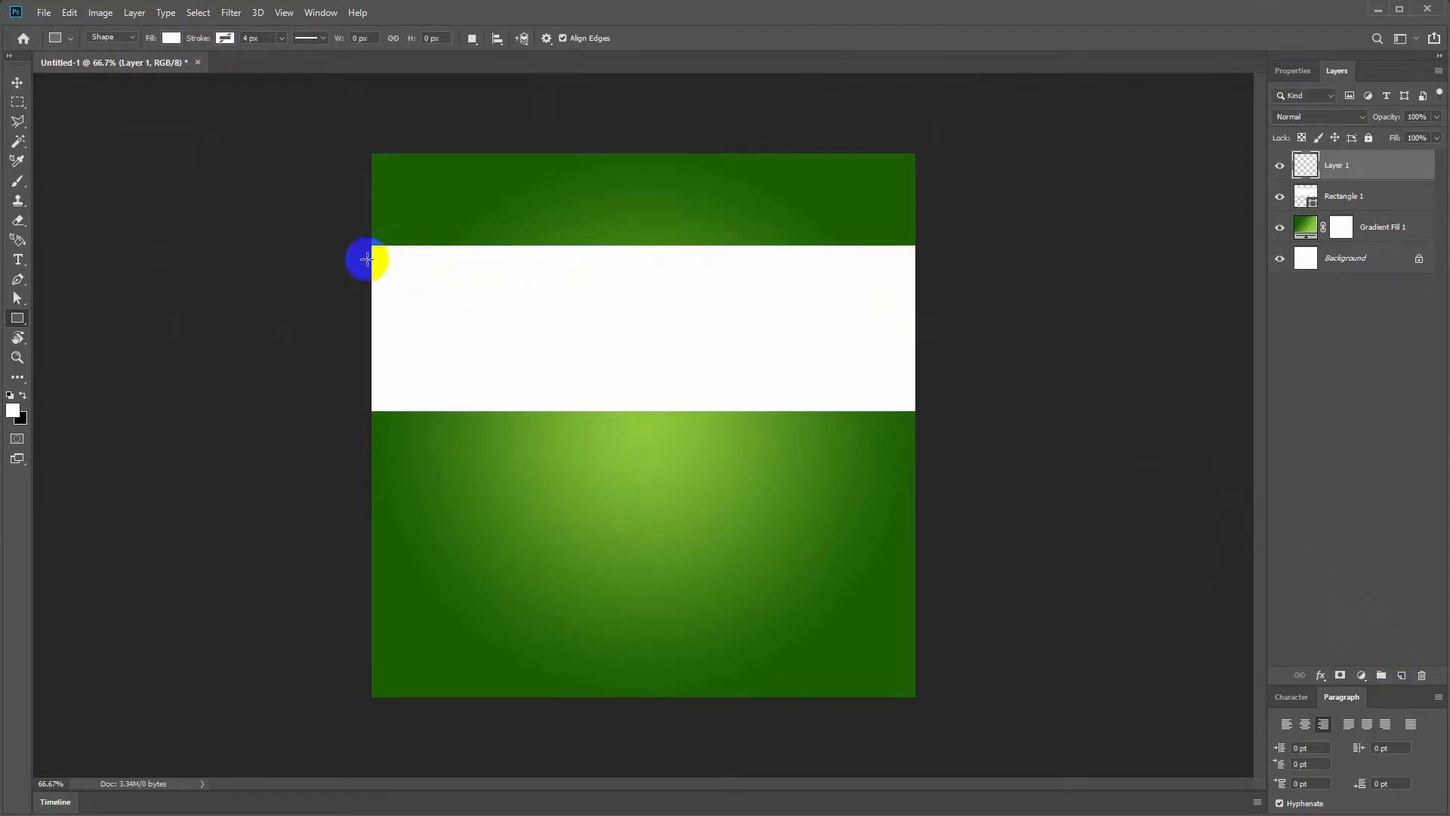
key("b")
mouse_move(378, 262)
left_mouse_down()
mouse_move(550, 269)
mouse_move(381, 261)
left_mouse_up()
key("ctrl+z")
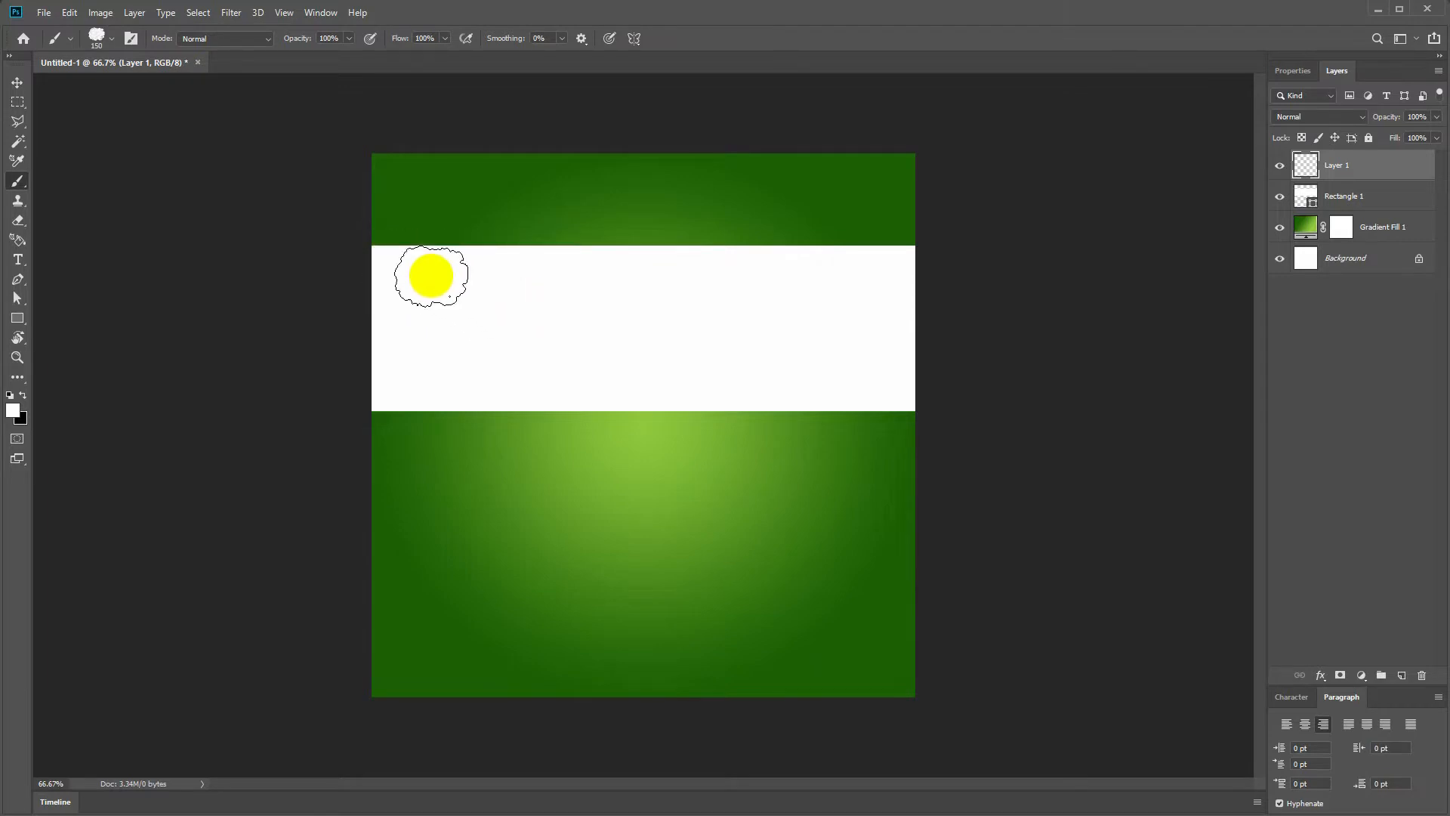
key("bracketright")
key("bracketright")
key("bracketright")
mouse_move(398, 280)
left_mouse_down()
mouse_move(882, 289)
mouse_move(828, 284)
left_mouse_up()
left_click_drag(385, 370, 895, 365)
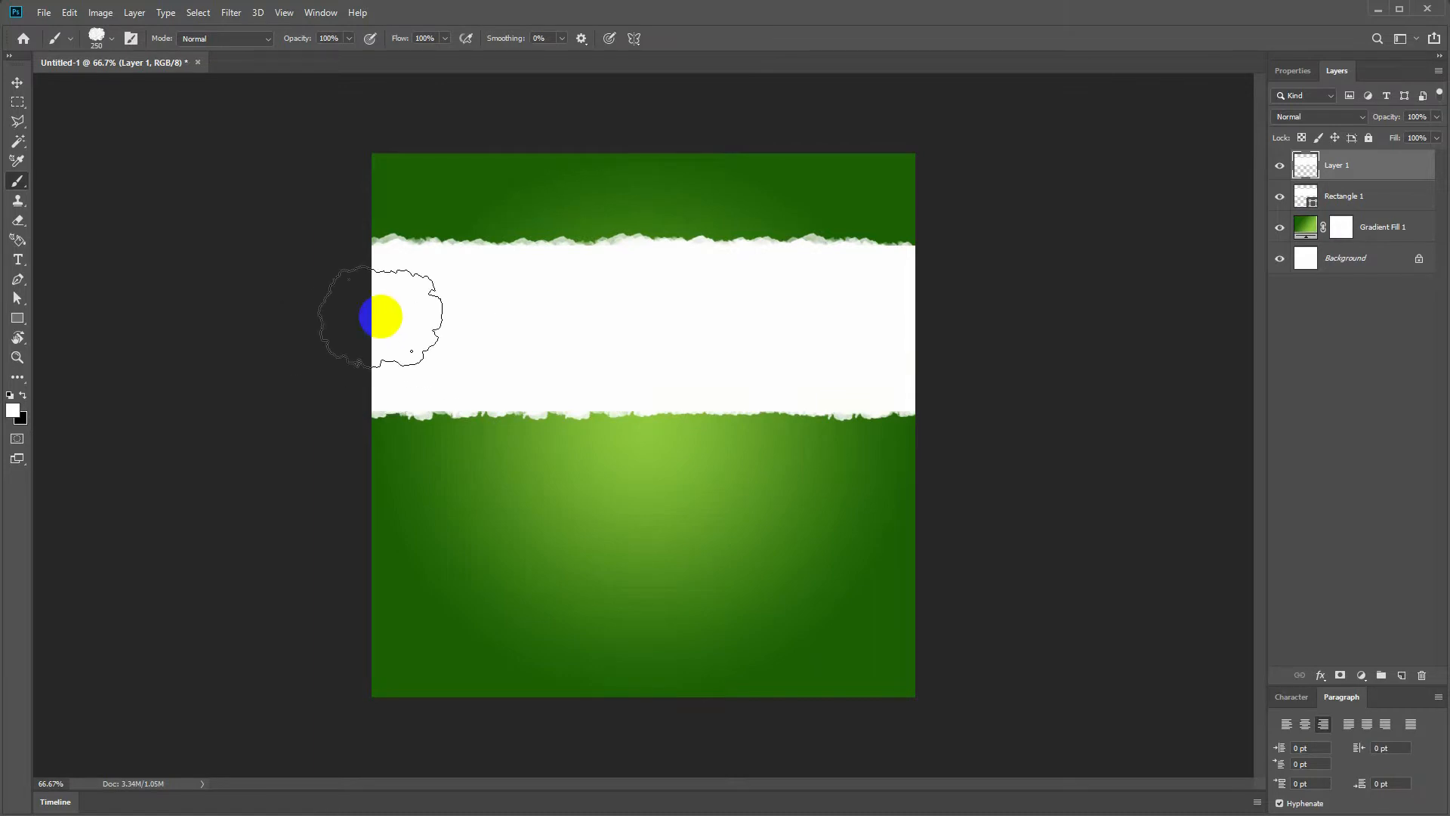
- Merge the painted Layer 1 with the Rectangle 1 layer
left_click(1350, 196, "shift")
right_click(1351, 196)
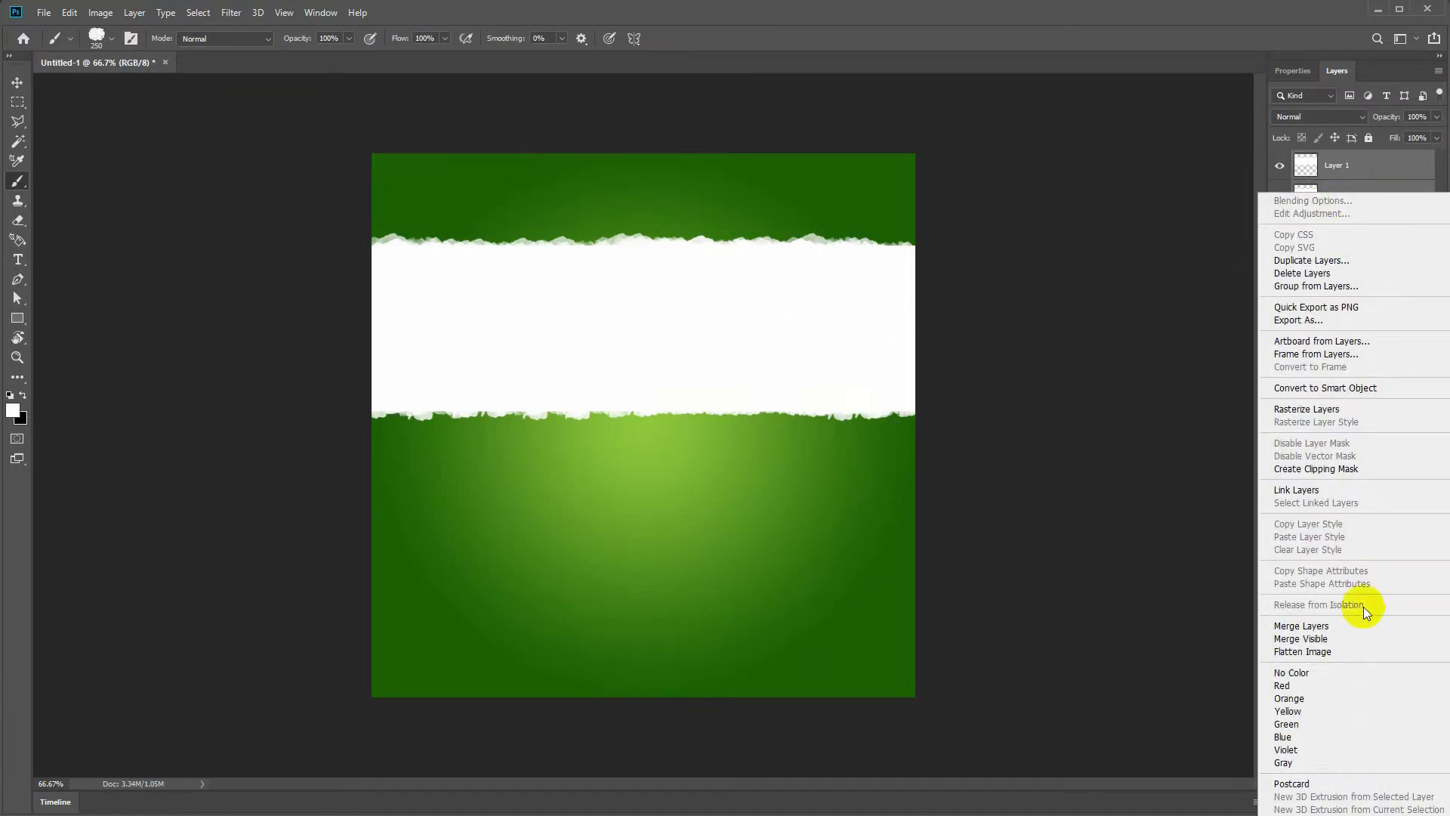
left_click(1356, 627)
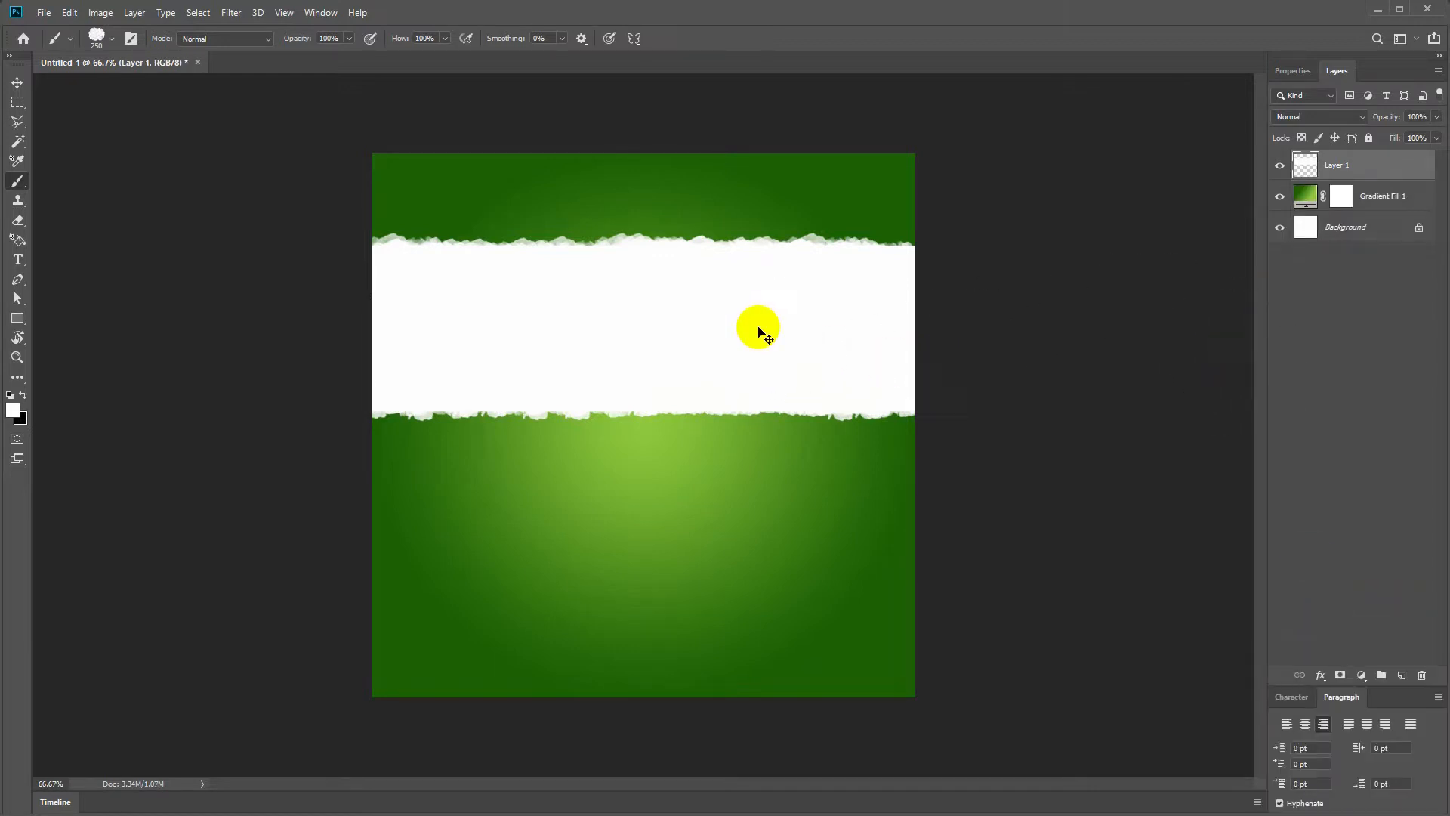
- Rotate the torn white strip so it rises to the right, and resize and position it to span the canvas
key("ctrl+t")
mouse_move(932, 216)
left_mouse_down()
mouse_move(900, 172)
mouse_move(869, 164)
left_mouse_up()
left_click_drag(902, 243, 946, 219)
mouse_move(728, 324)
left_mouse_down()
mouse_move(719, 301)
mouse_move(726, 311)
left_mouse_up()
left_click_drag(995, 321, 1007, 341)
left_click_drag(663, 346, 664, 355)
key("Return")
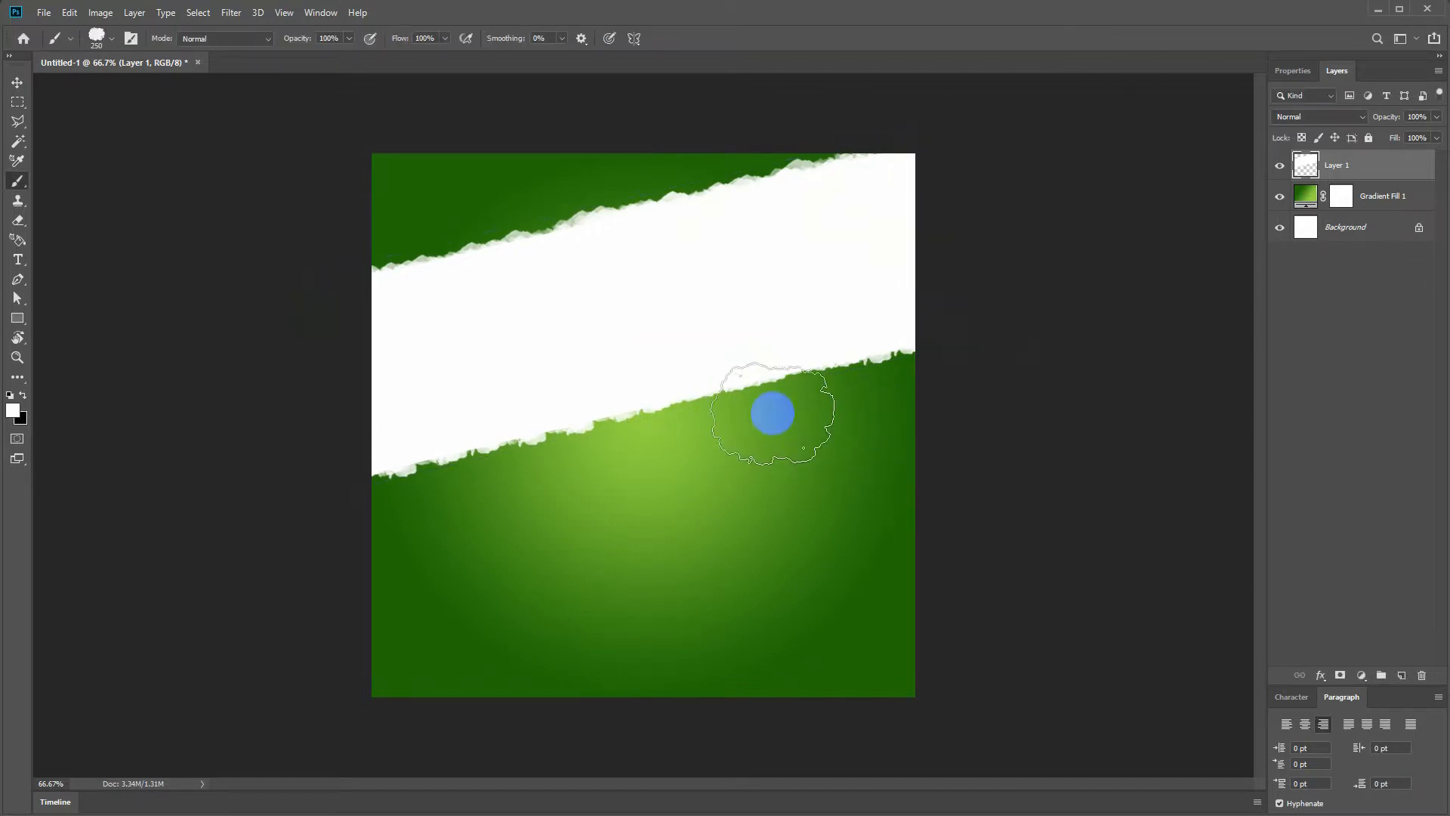
left_click(636, 347)
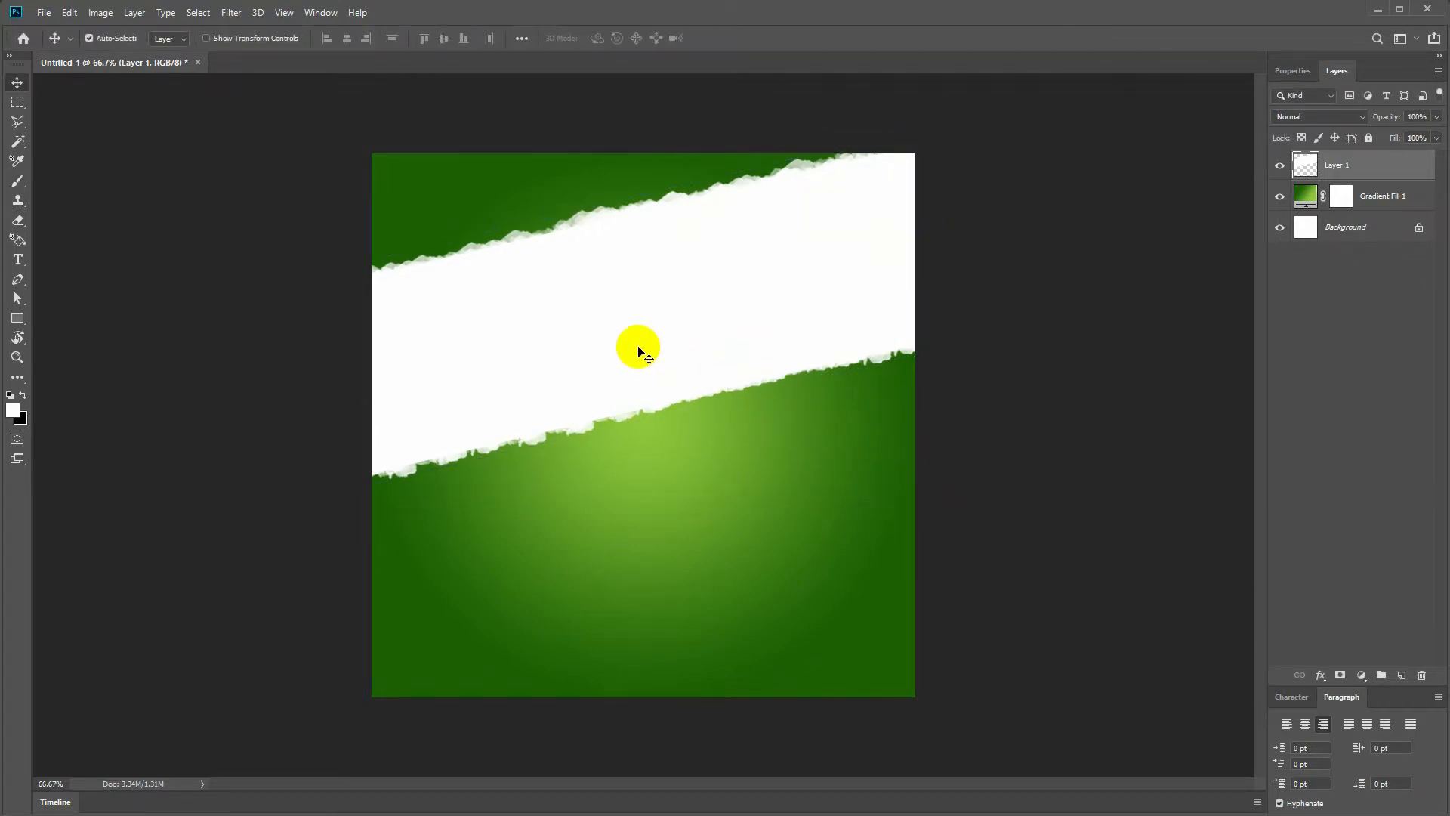
left_click(1036, 420)
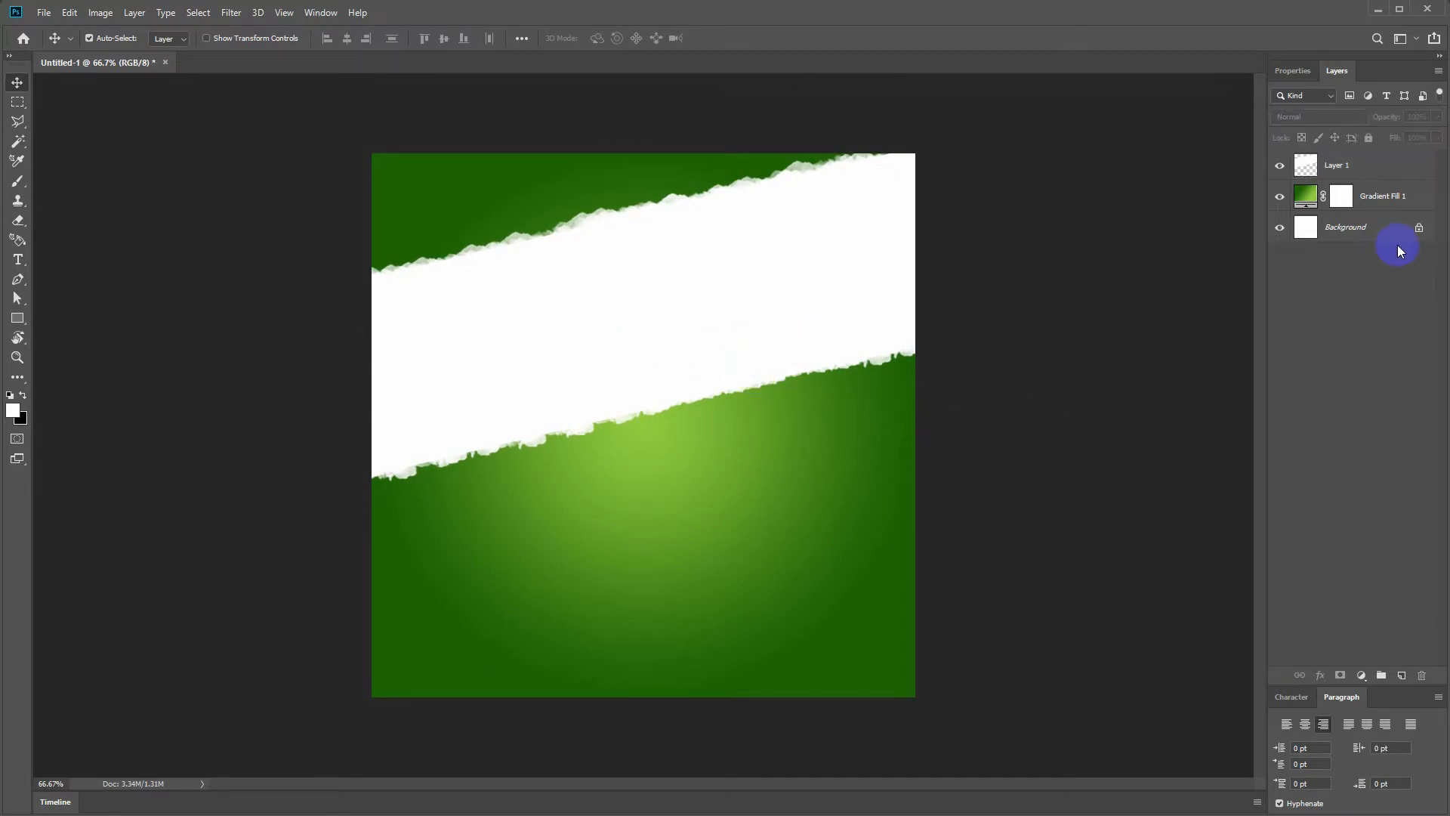
- Add a drop shadow to Layer 1 with 39% opacity, 5 px distance and 9 px size
left_click(1345, 163)
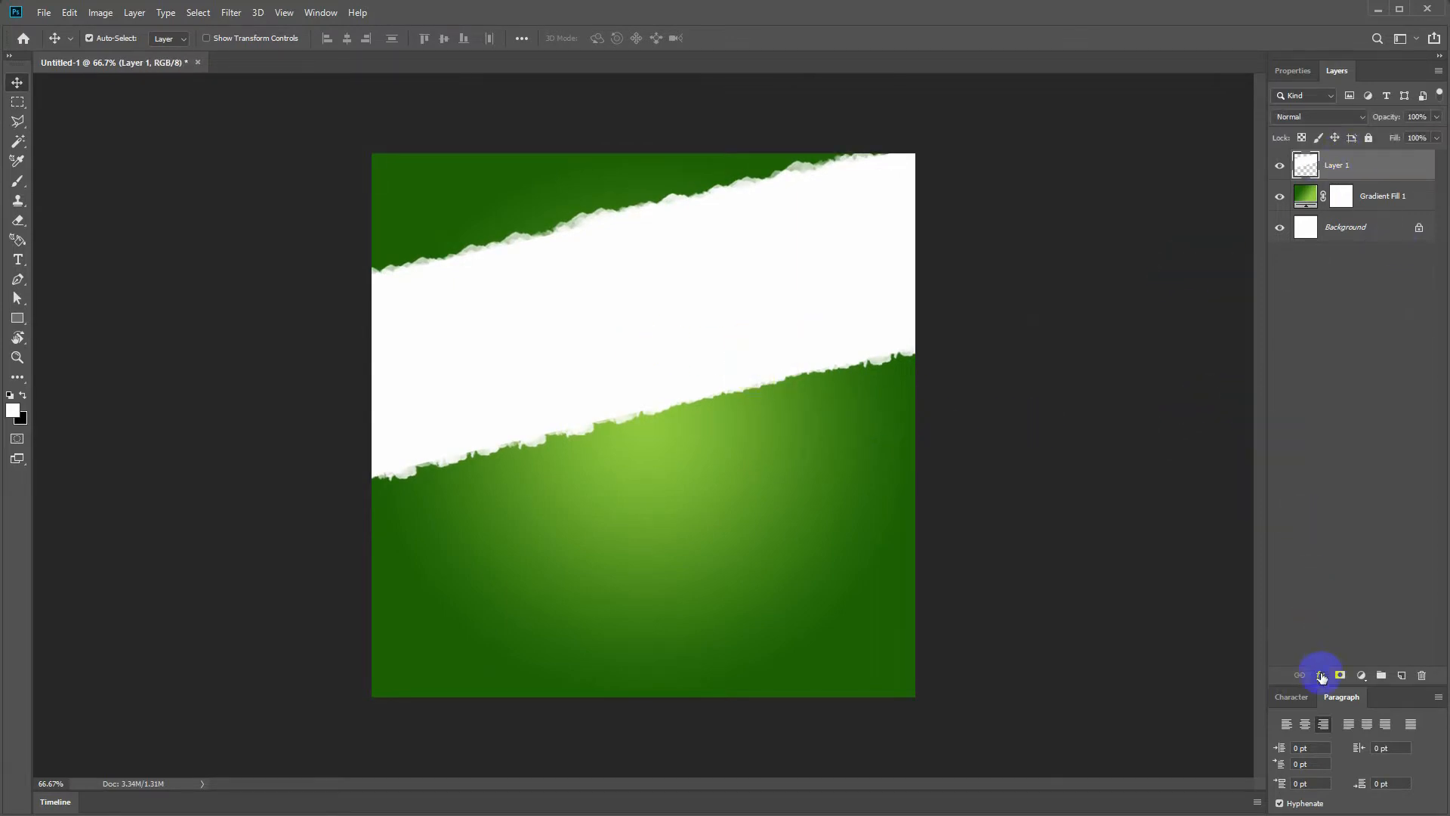
left_click(133, 12)
mouse_move(219, 156)
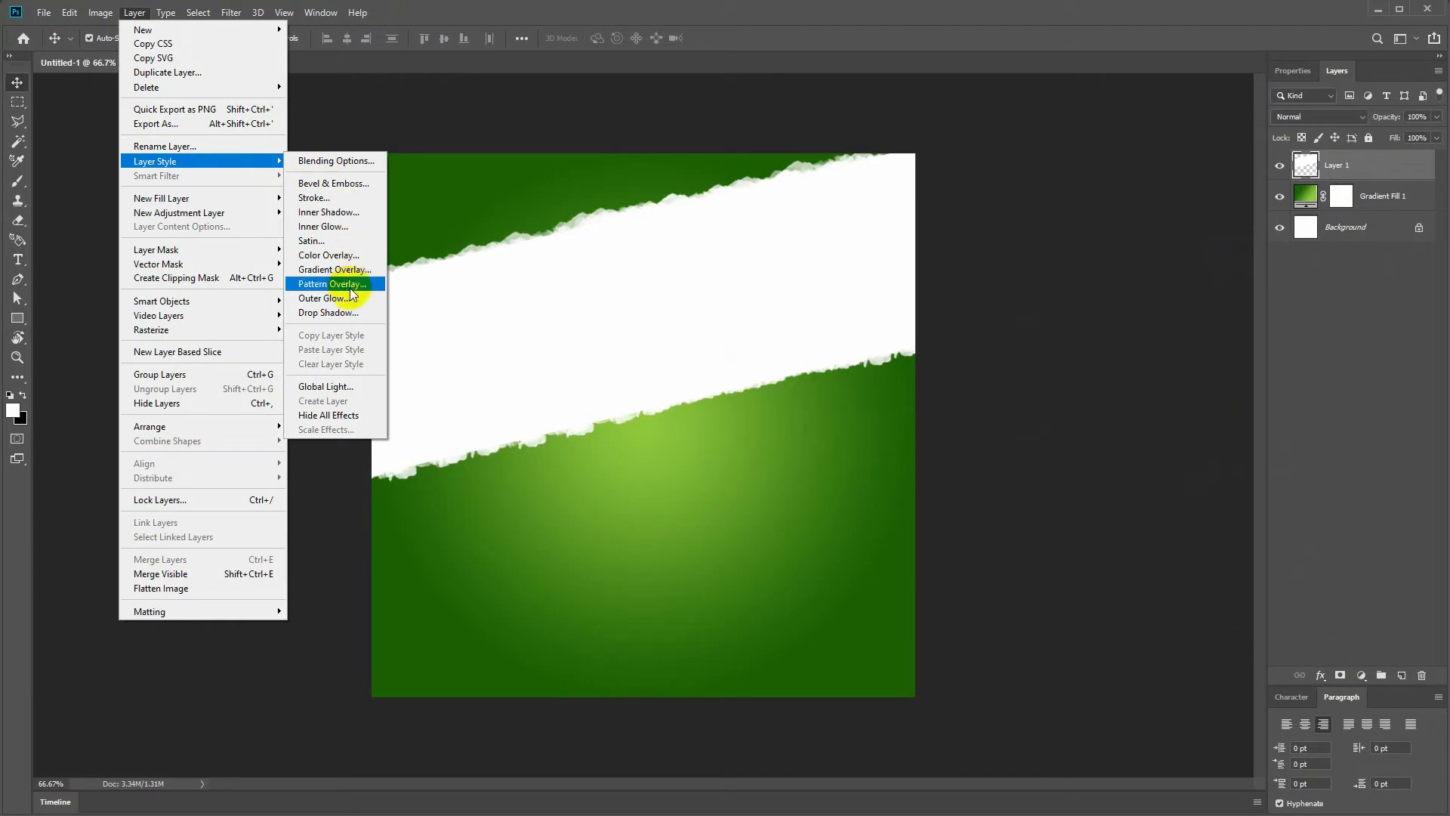
left_click(349, 312)
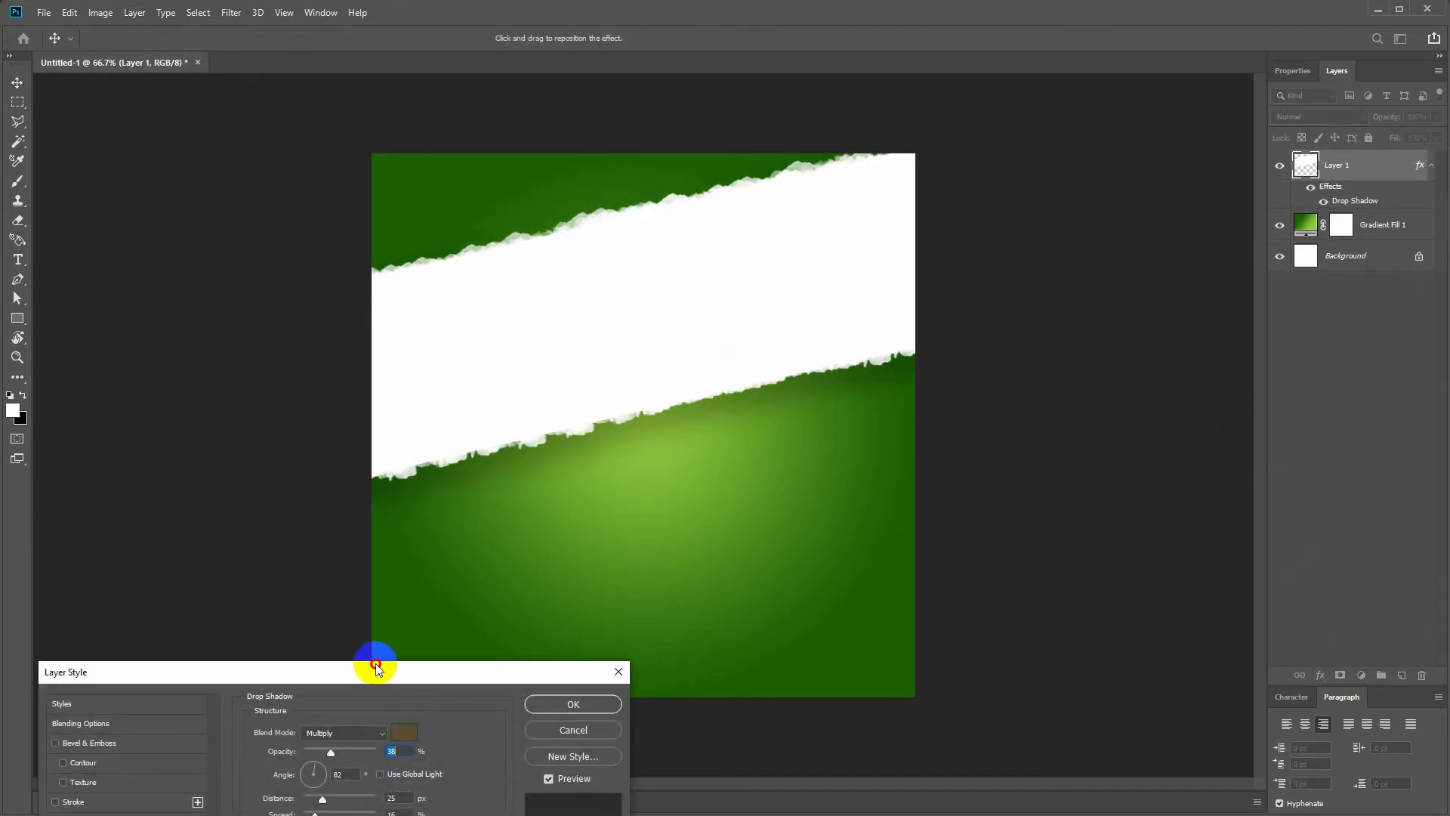
left_click_drag(874, 458, 866, 461)
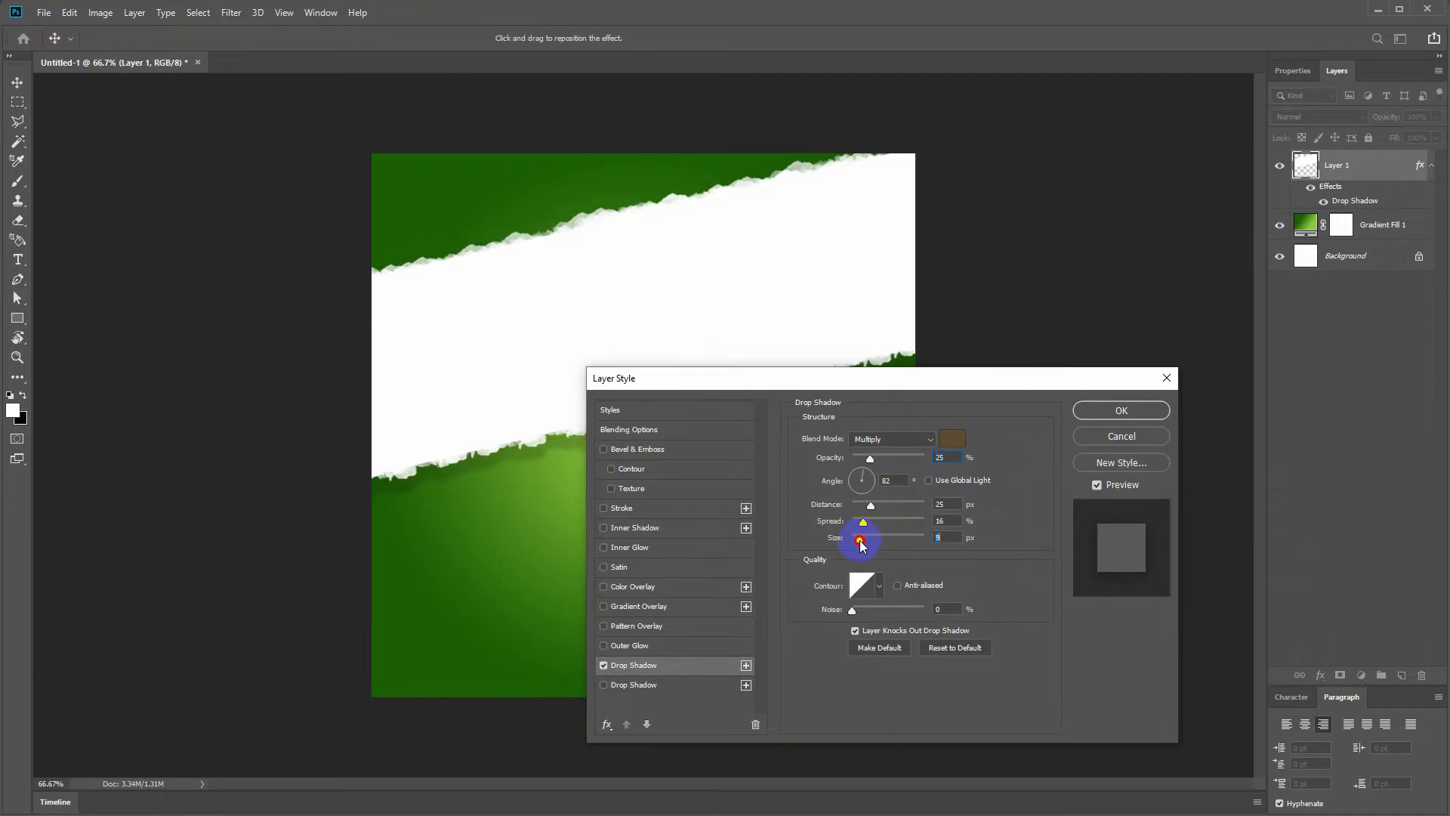
left_click_drag(874, 505, 862, 506)
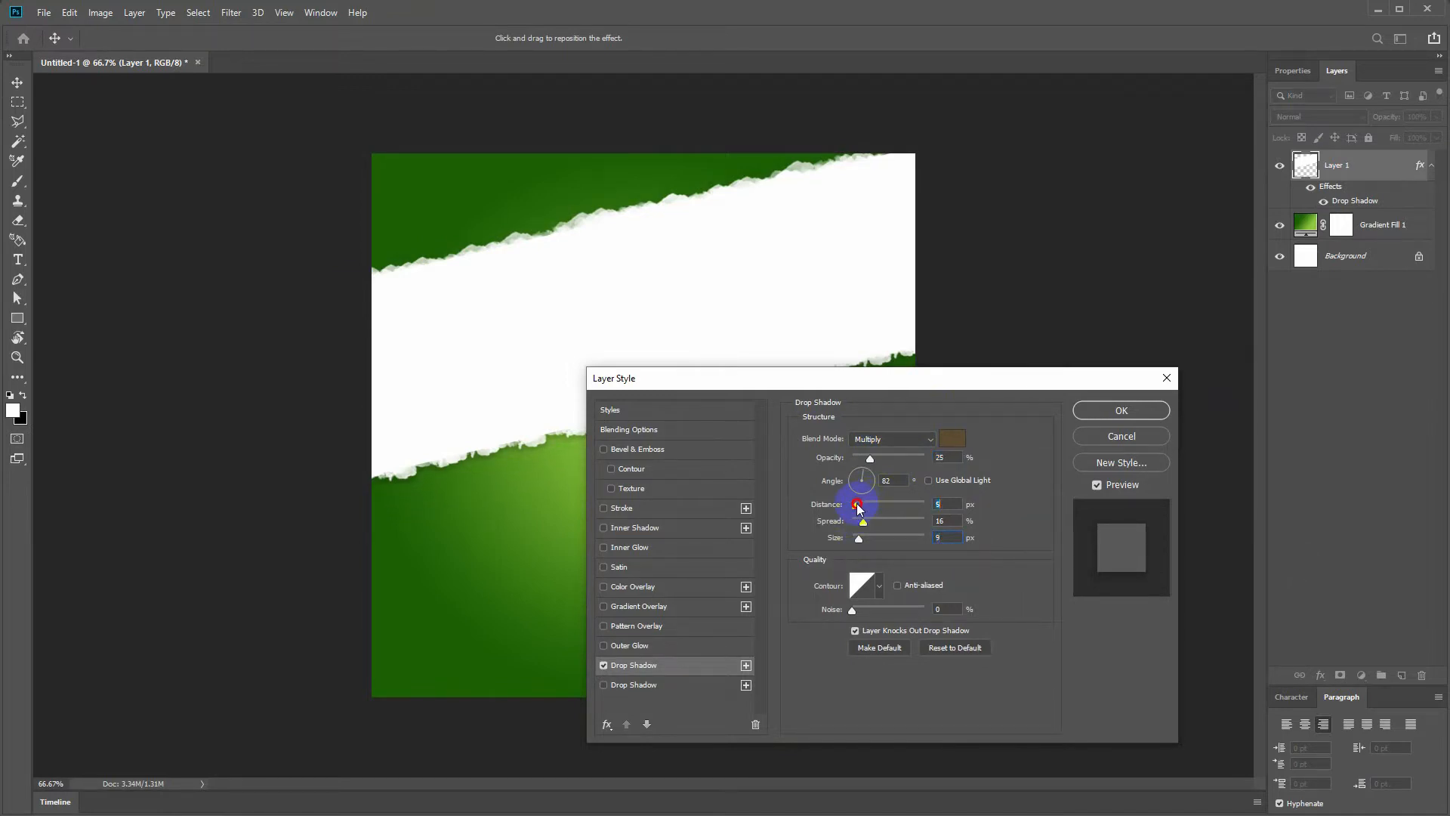
left_click_drag(855, 393, 927, 463)
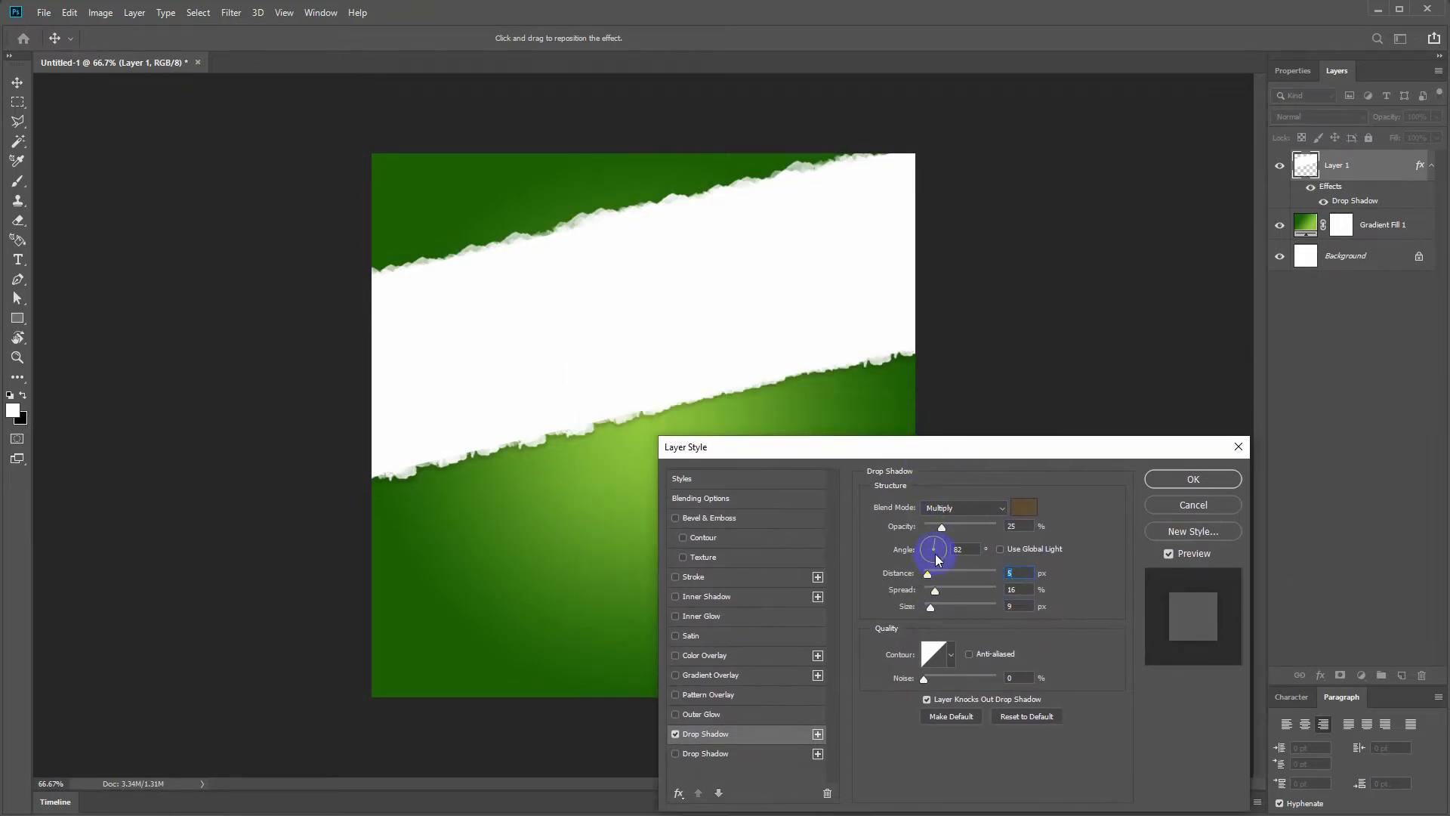
left_click_drag(941, 529, 967, 527)
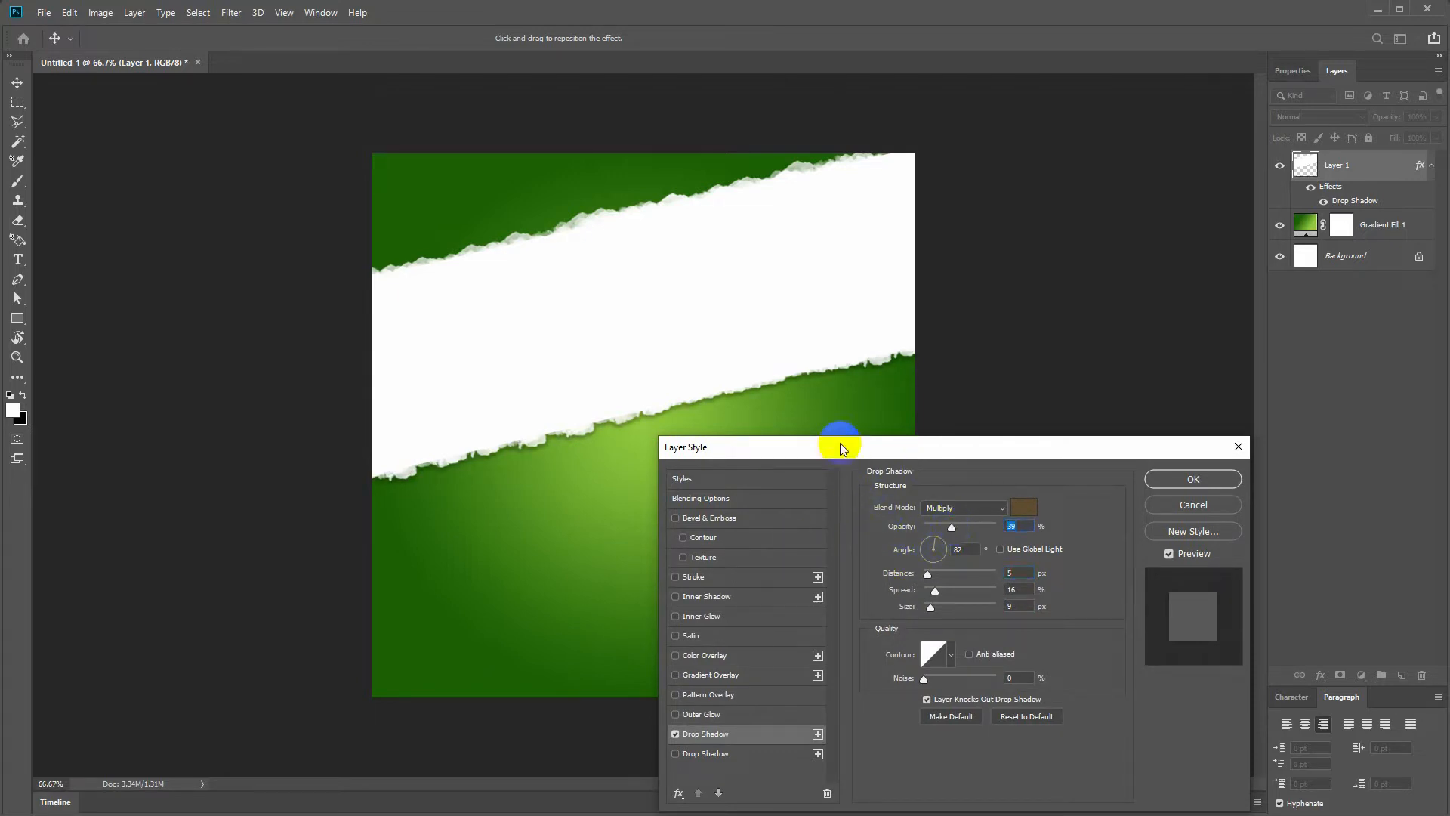
left_click_drag(839, 446, 839, 355)
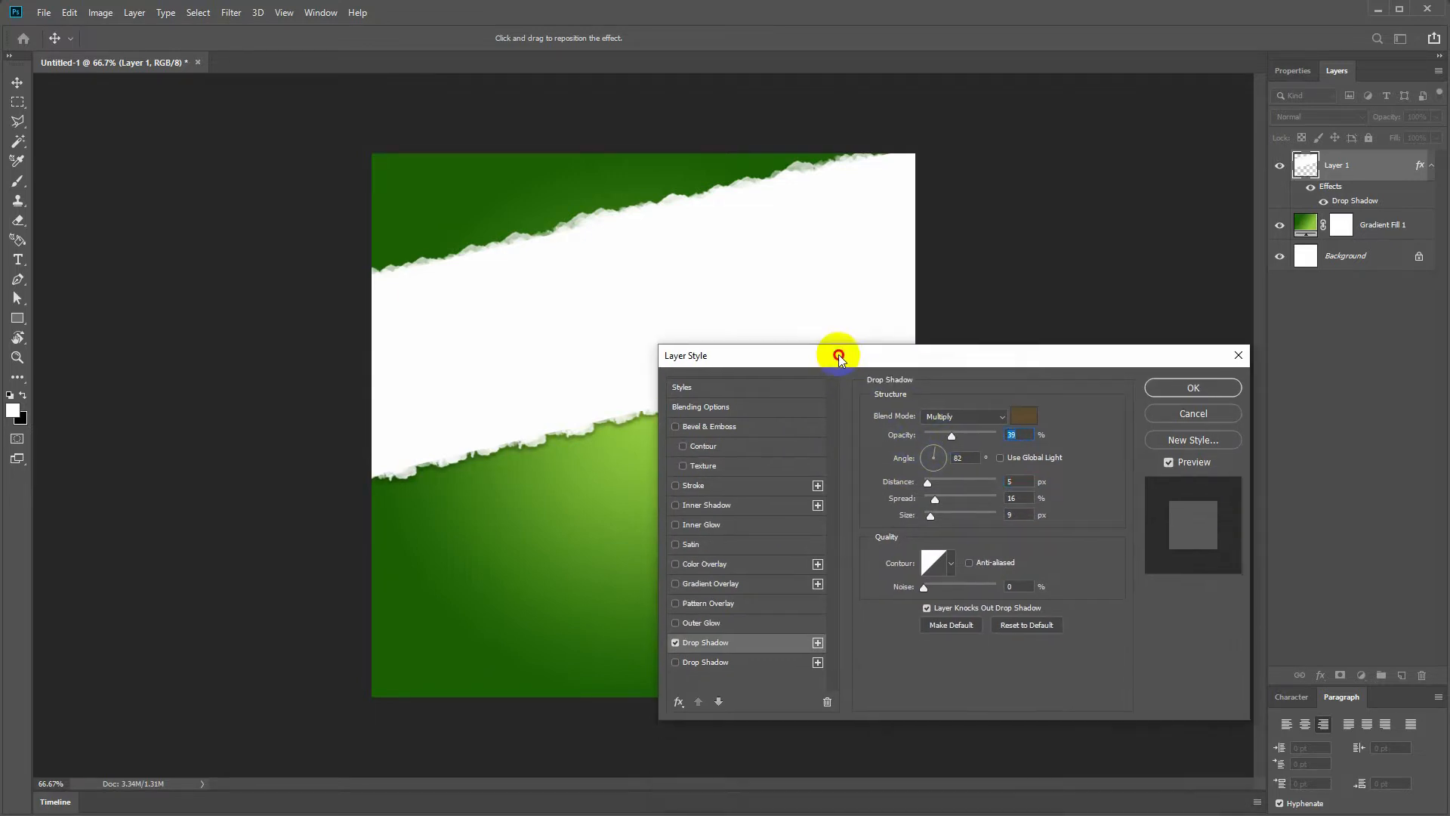
- Add an inner shadow to Layer 1 and set its colour to dark green 0f2f03
left_click(675, 505)
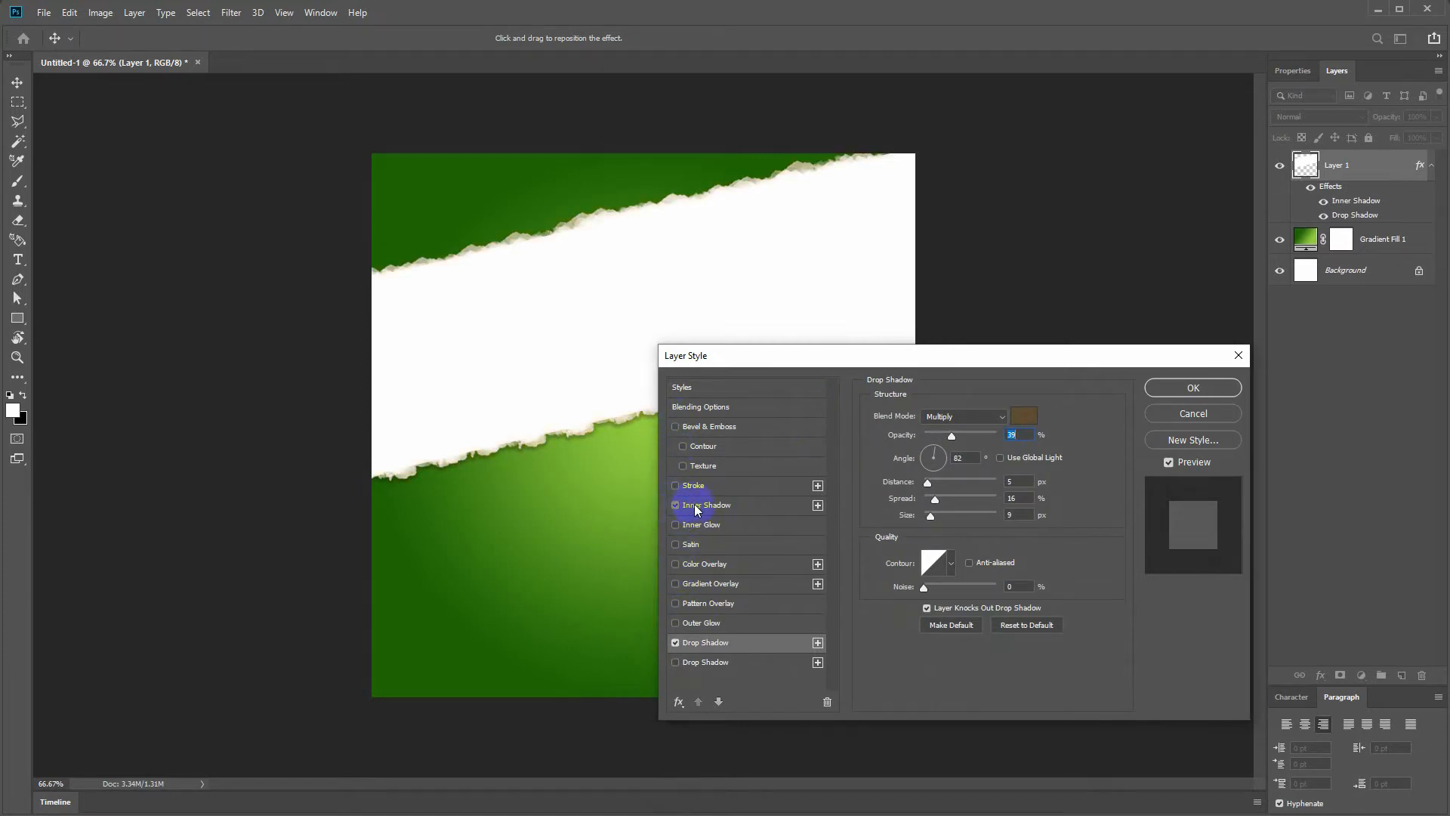
left_click(696, 507)
left_click(1024, 416)
left_click(398, 521)
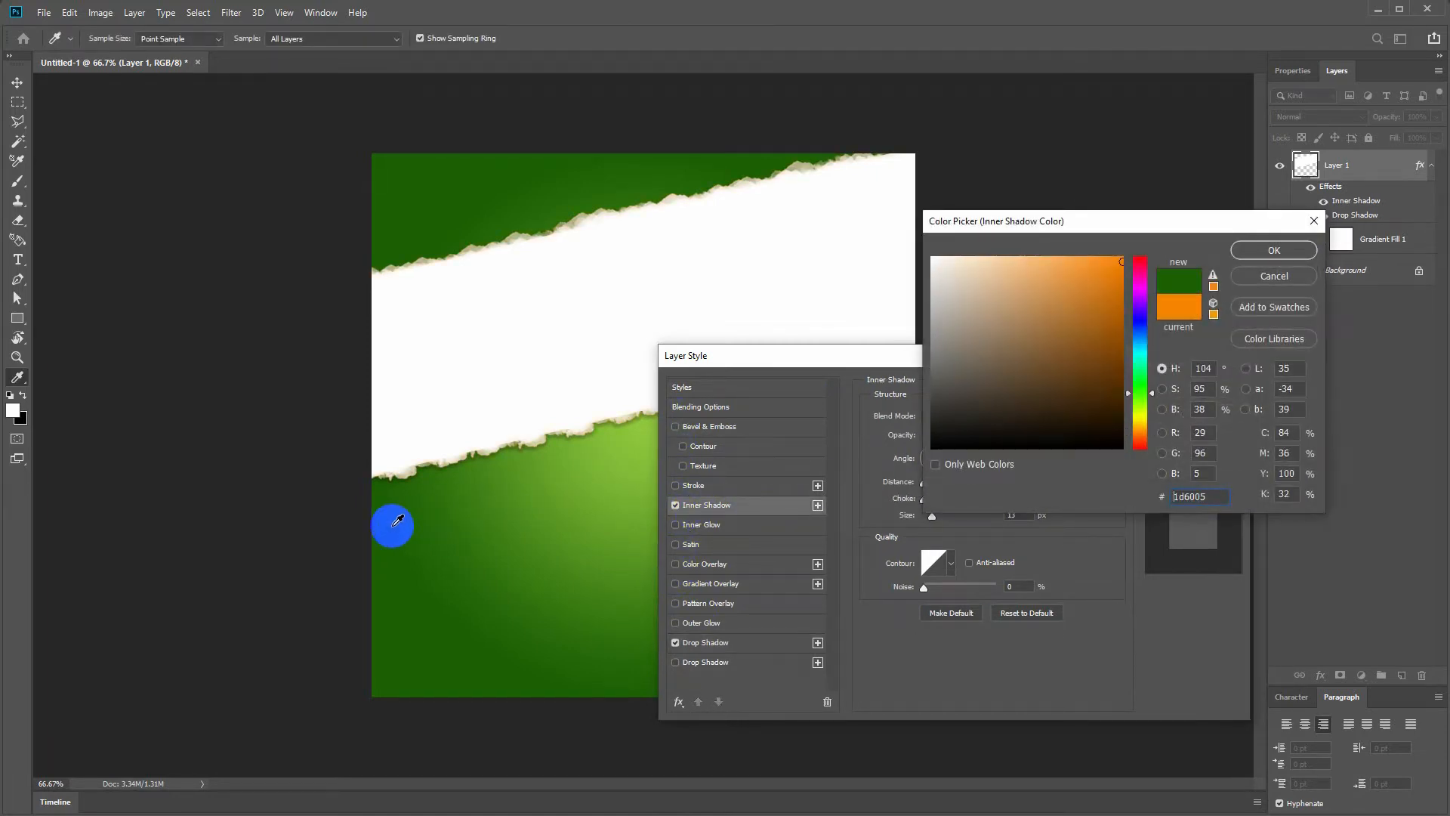
left_click(1110, 401)
left_click(1111, 413)
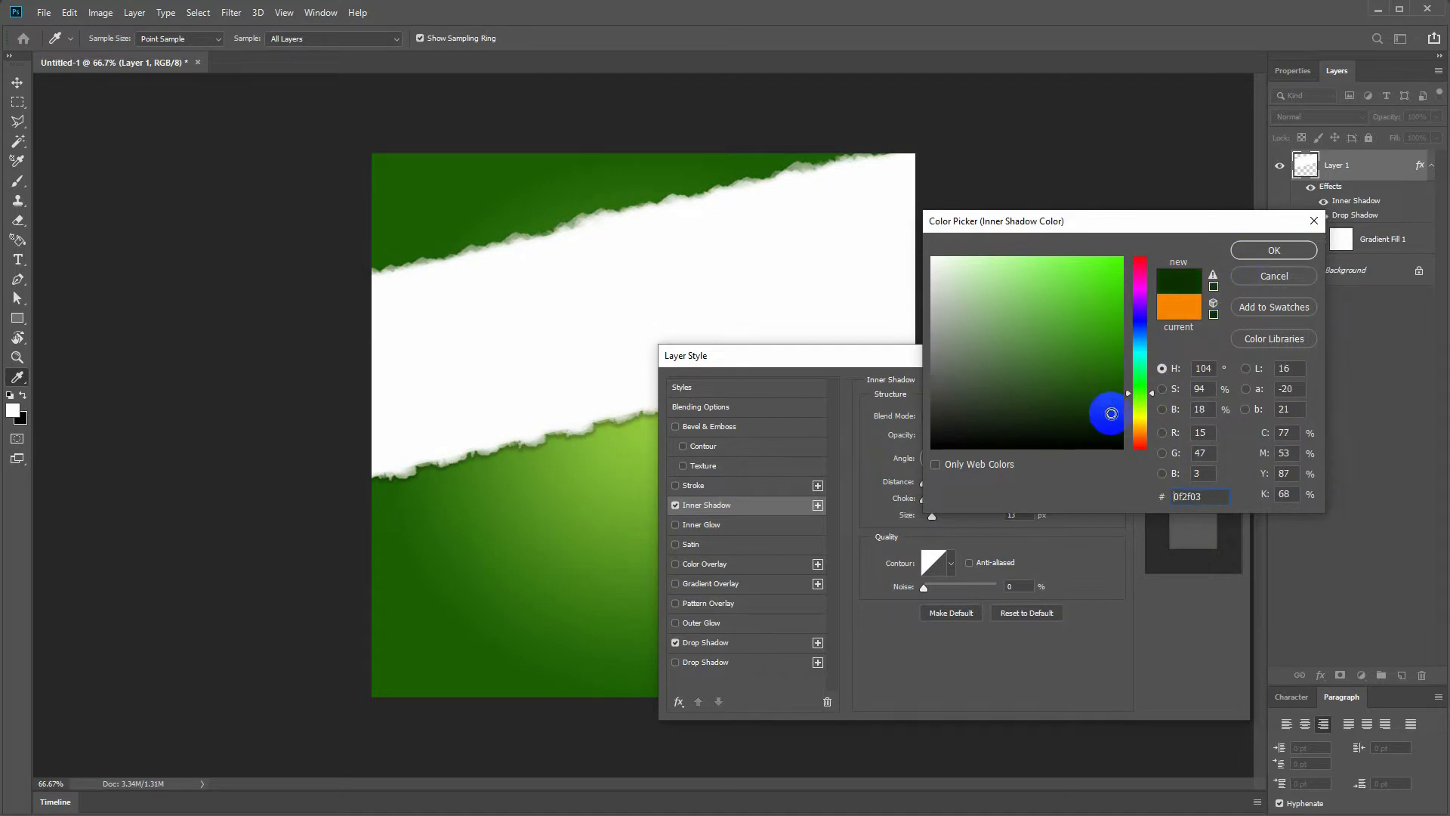
left_click(1274, 250)
- Set the inner shadow's opacity to 100%, distance to 6 px and size to 2 px, and apply the layer style
mouse_move(991, 437)
left_mouse_down()
mouse_move(949, 438)
mouse_move(997, 437)
mouse_move(983, 438)
left_mouse_up()
left_click(933, 522)
left_click_drag(935, 517, 933, 487)
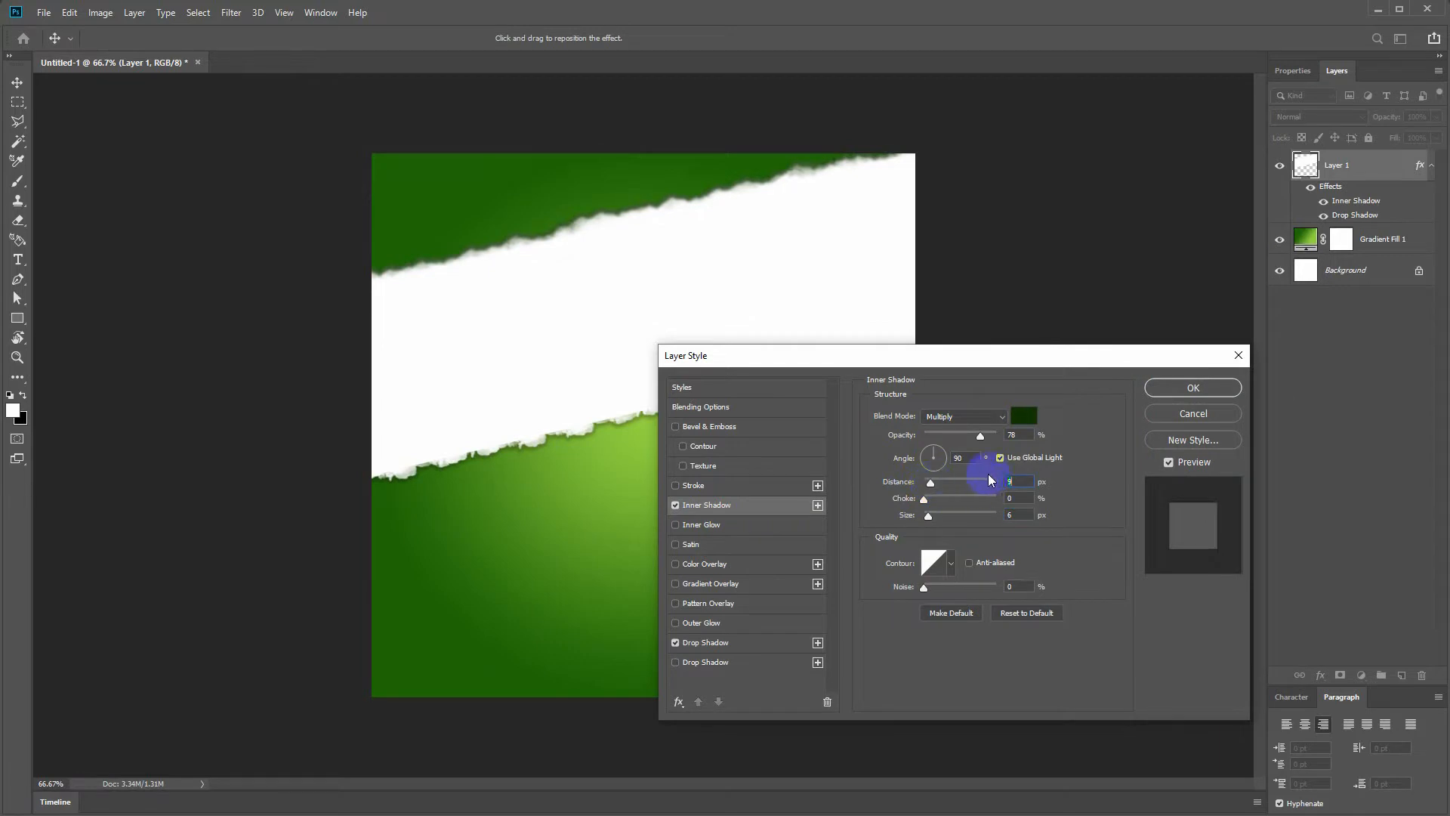
left_click_drag(992, 432, 1009, 440)
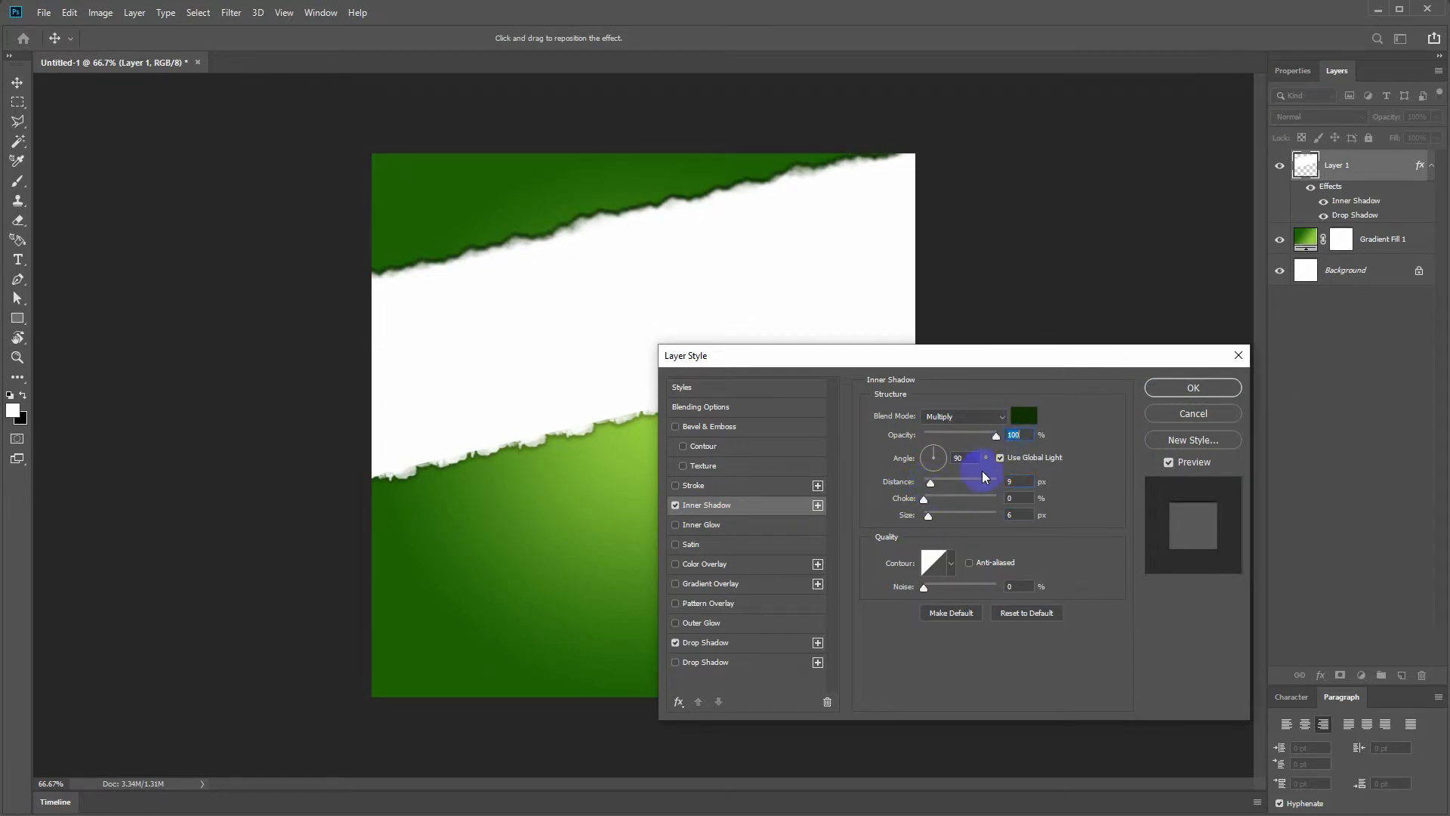
type("1")
left_click(1017, 481)
key("Down")
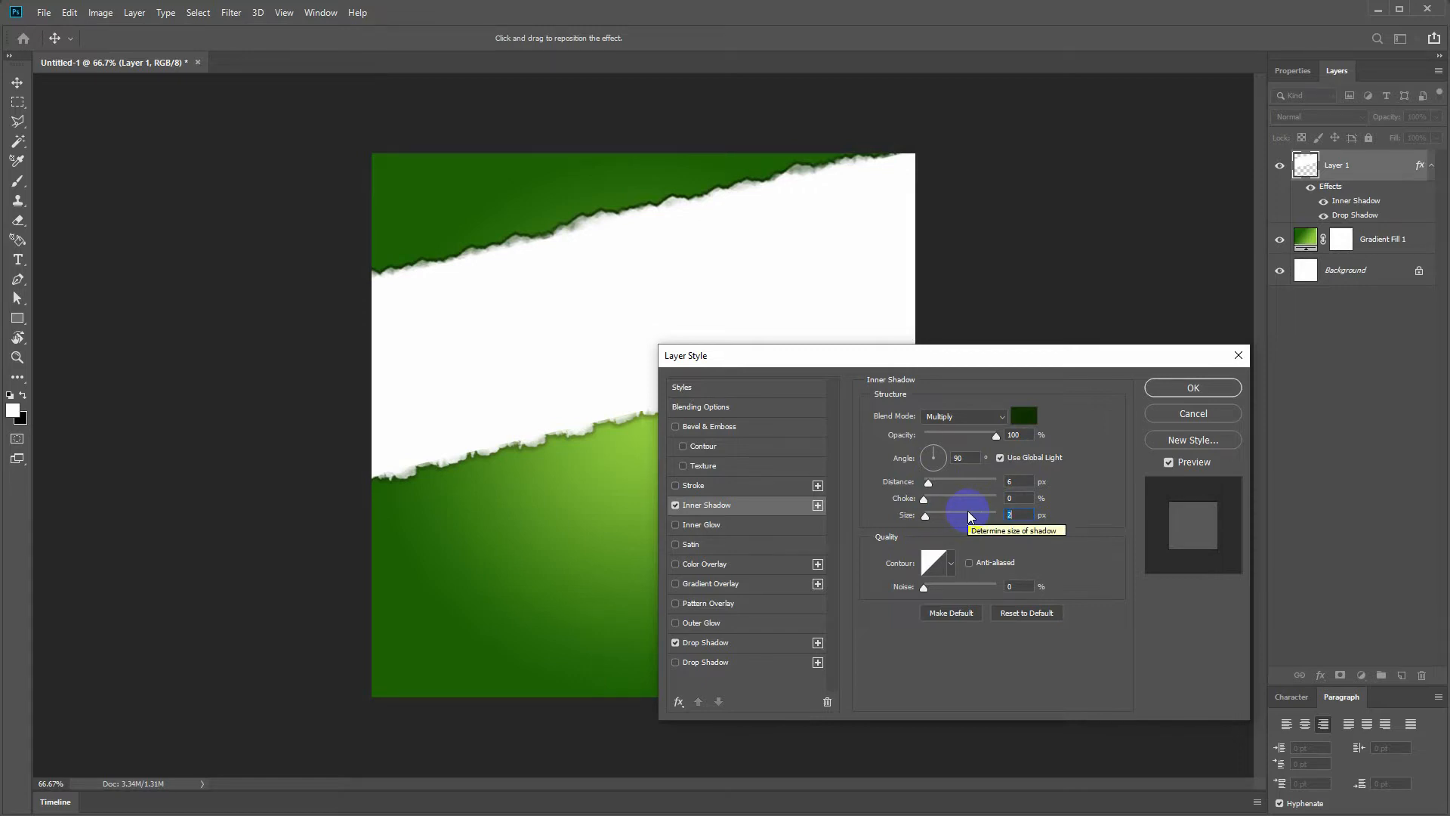
left_click(1201, 387)
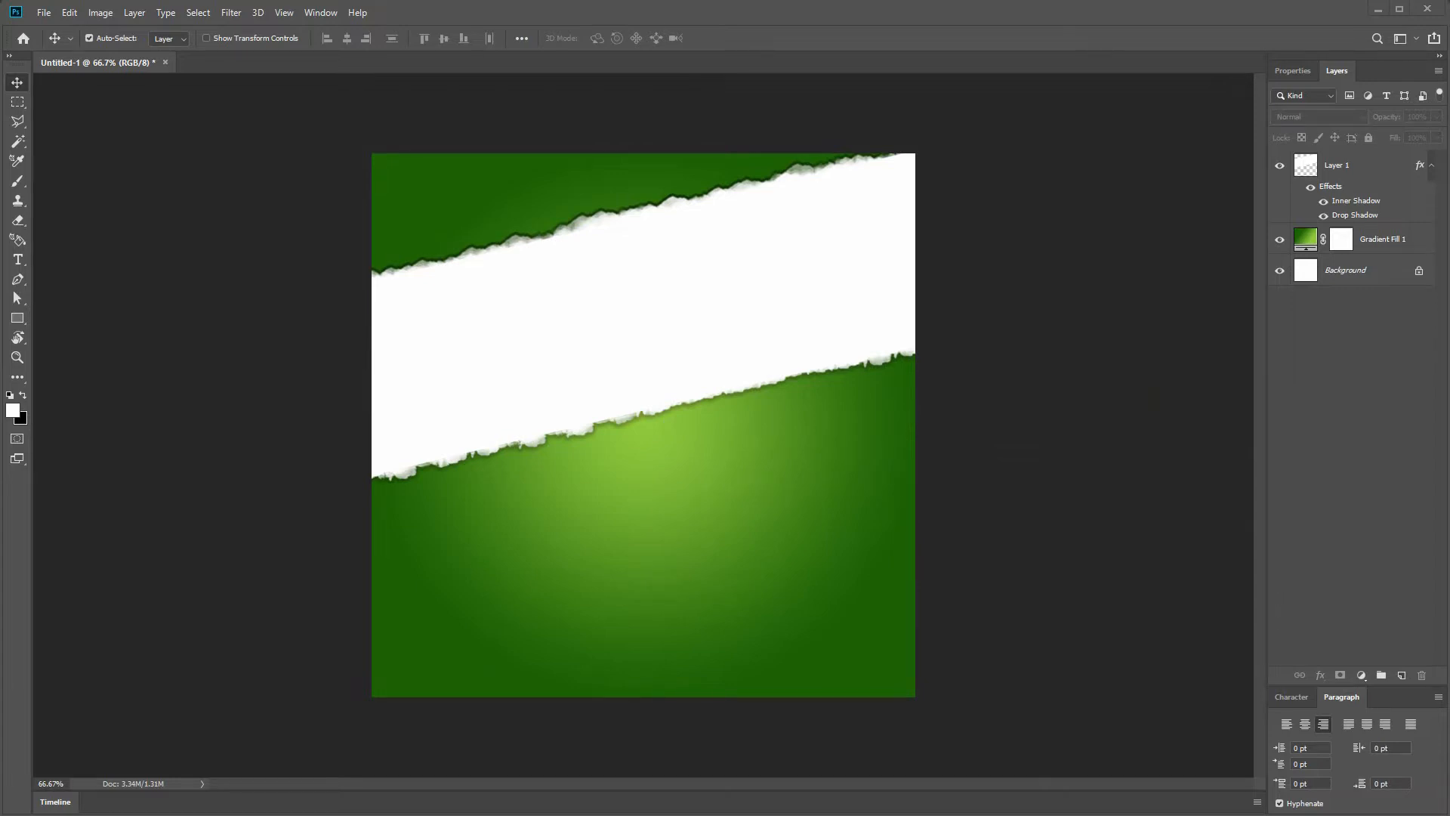
- Place the texture-background image, enlarge it to cover the white strip, and clip it to Layer 1
left_click_drag(1012, 148, 734, 297)
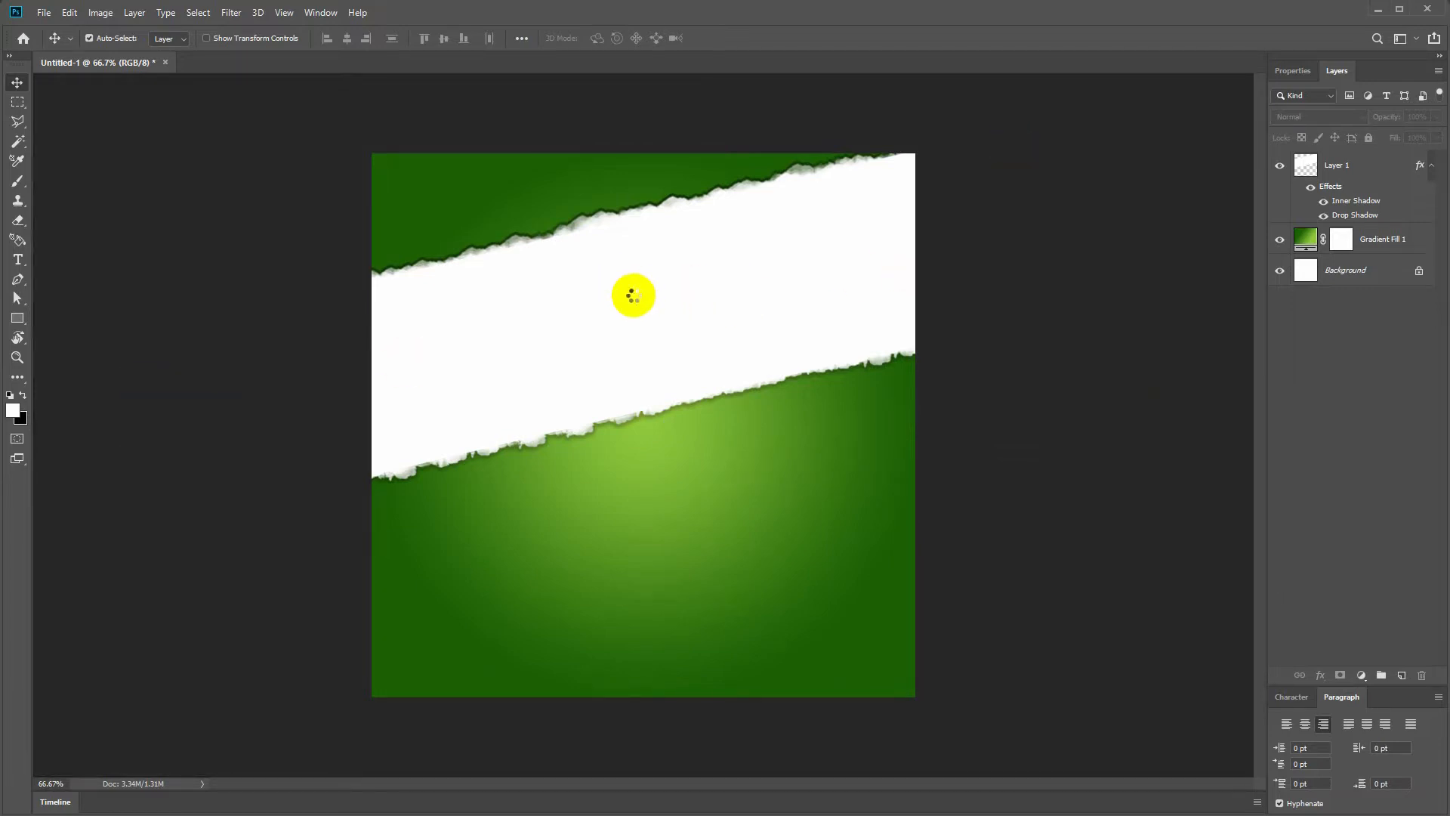
left_click_drag(633, 300, 705, 249)
left_click_drag(916, 477, 1000, 532)
key("Return")
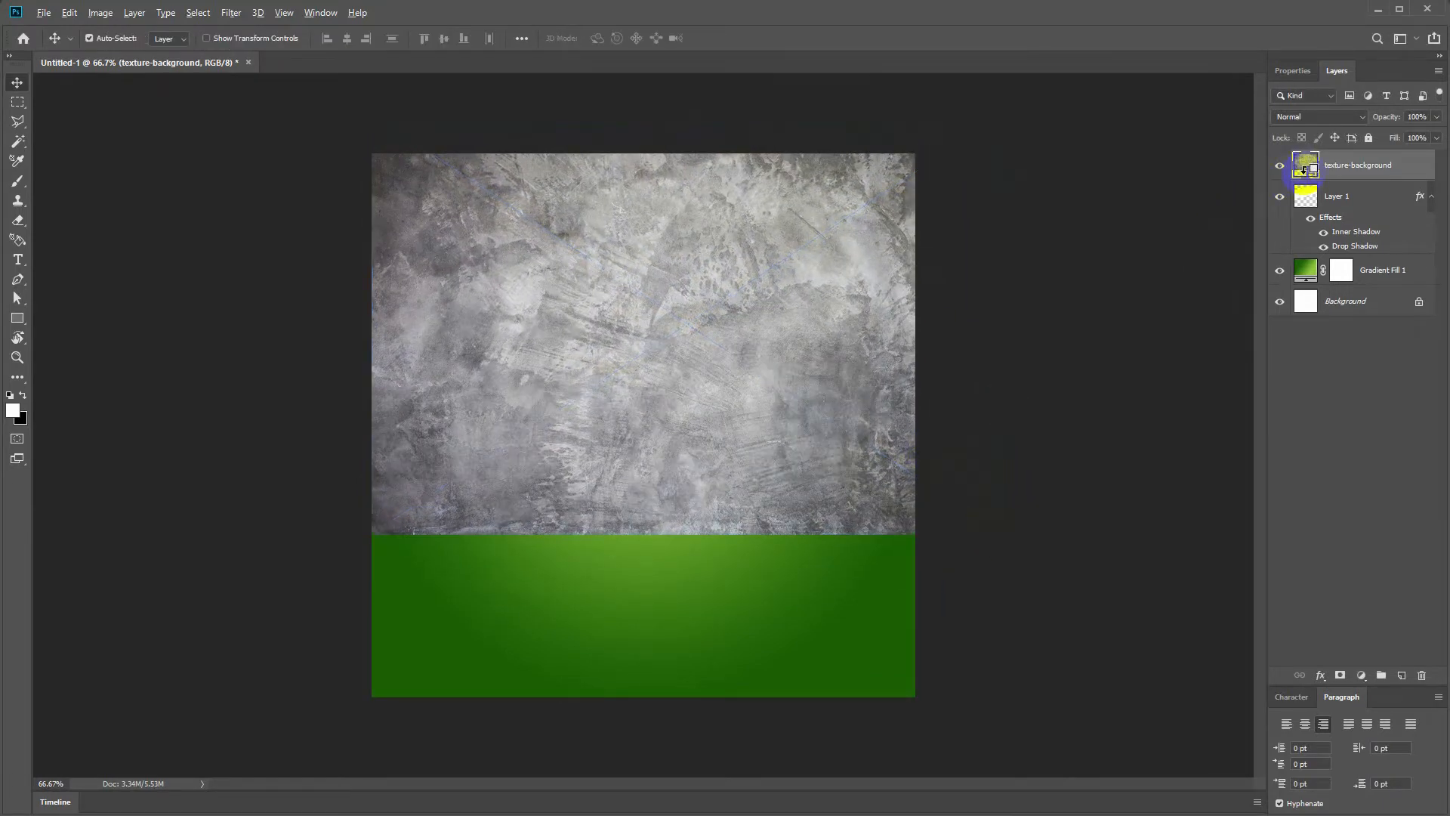
left_click(1301, 178, "alt")
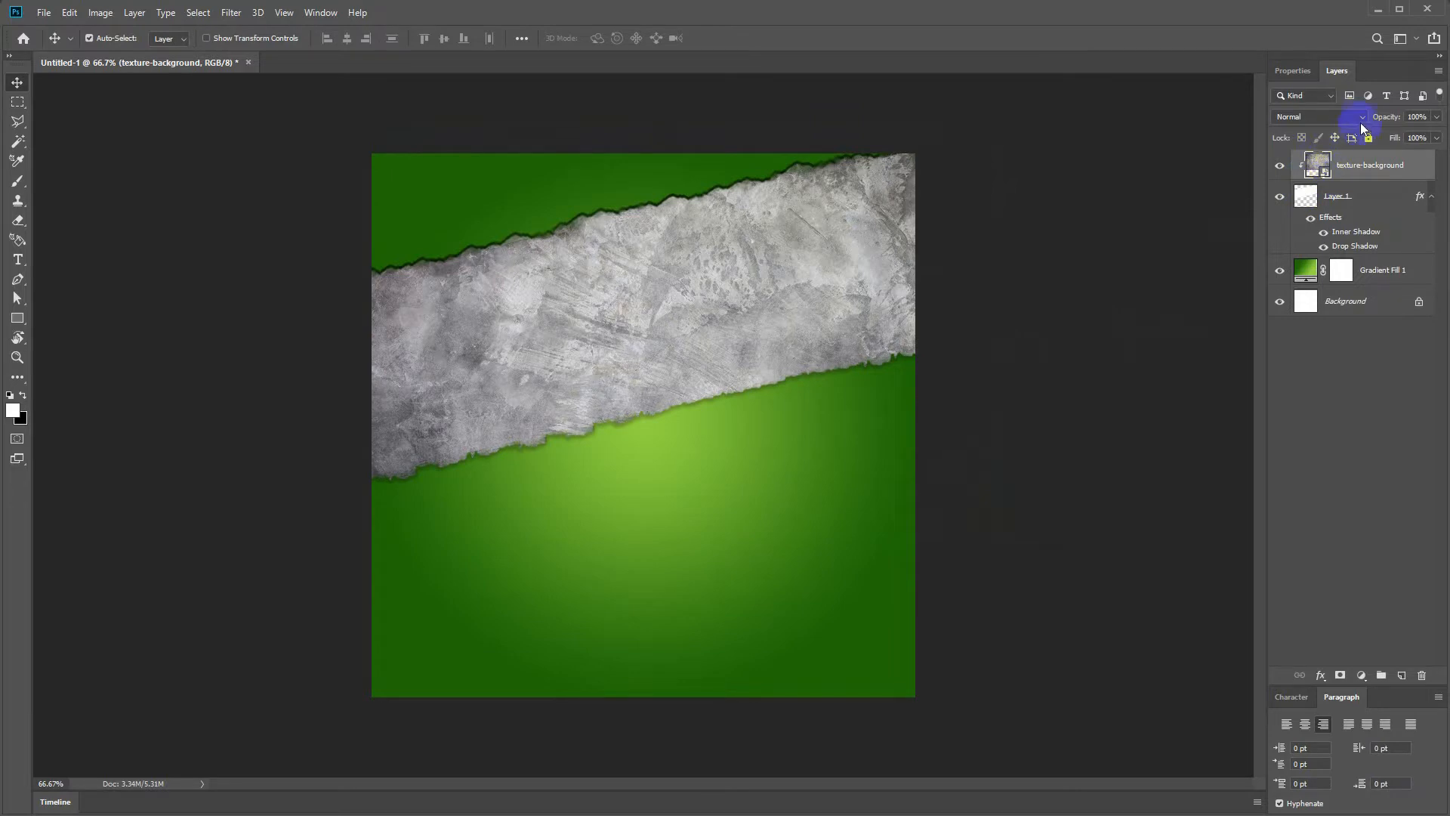
- Set the texture-background layer's blend mode to Multiply and its opacity to 24%
left_click(1352, 117)
left_click(1318, 164)
left_click(1436, 119)
left_click_drag(1384, 136, 1385, 136)
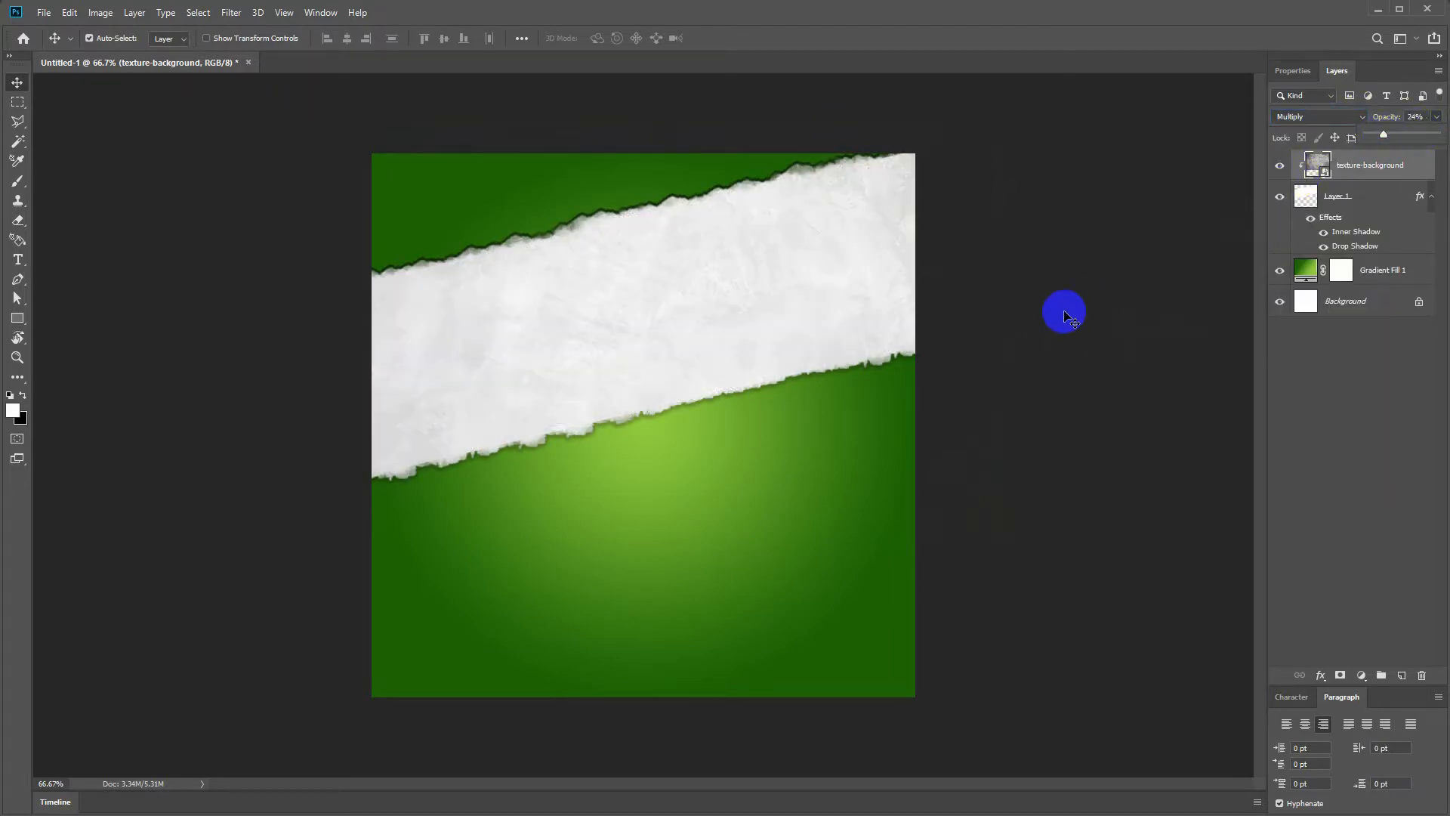
left_click(1015, 310)
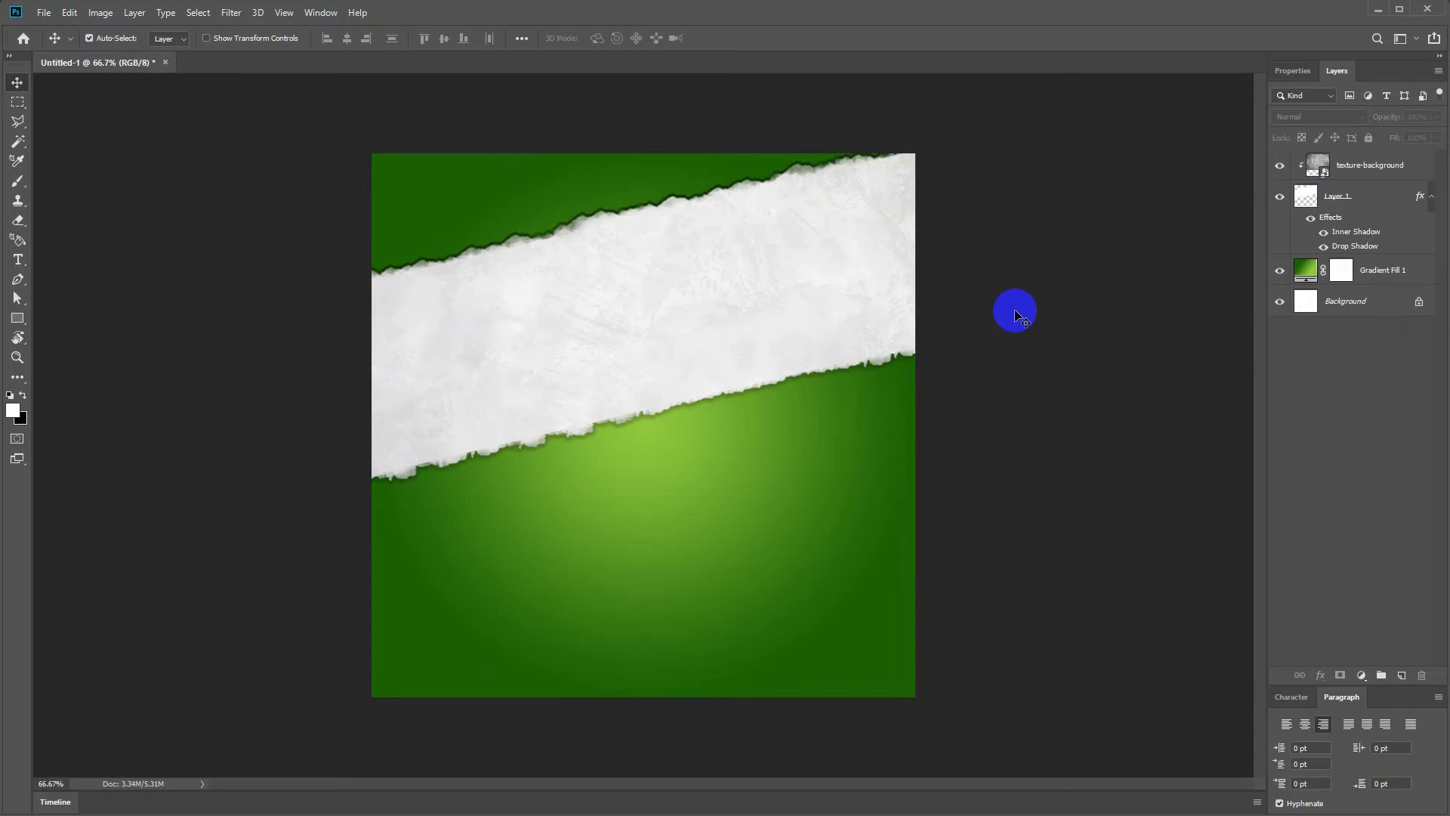
- Add a gradient overlay to Layer 1 using a green gradient preset
left_click(1304, 198)
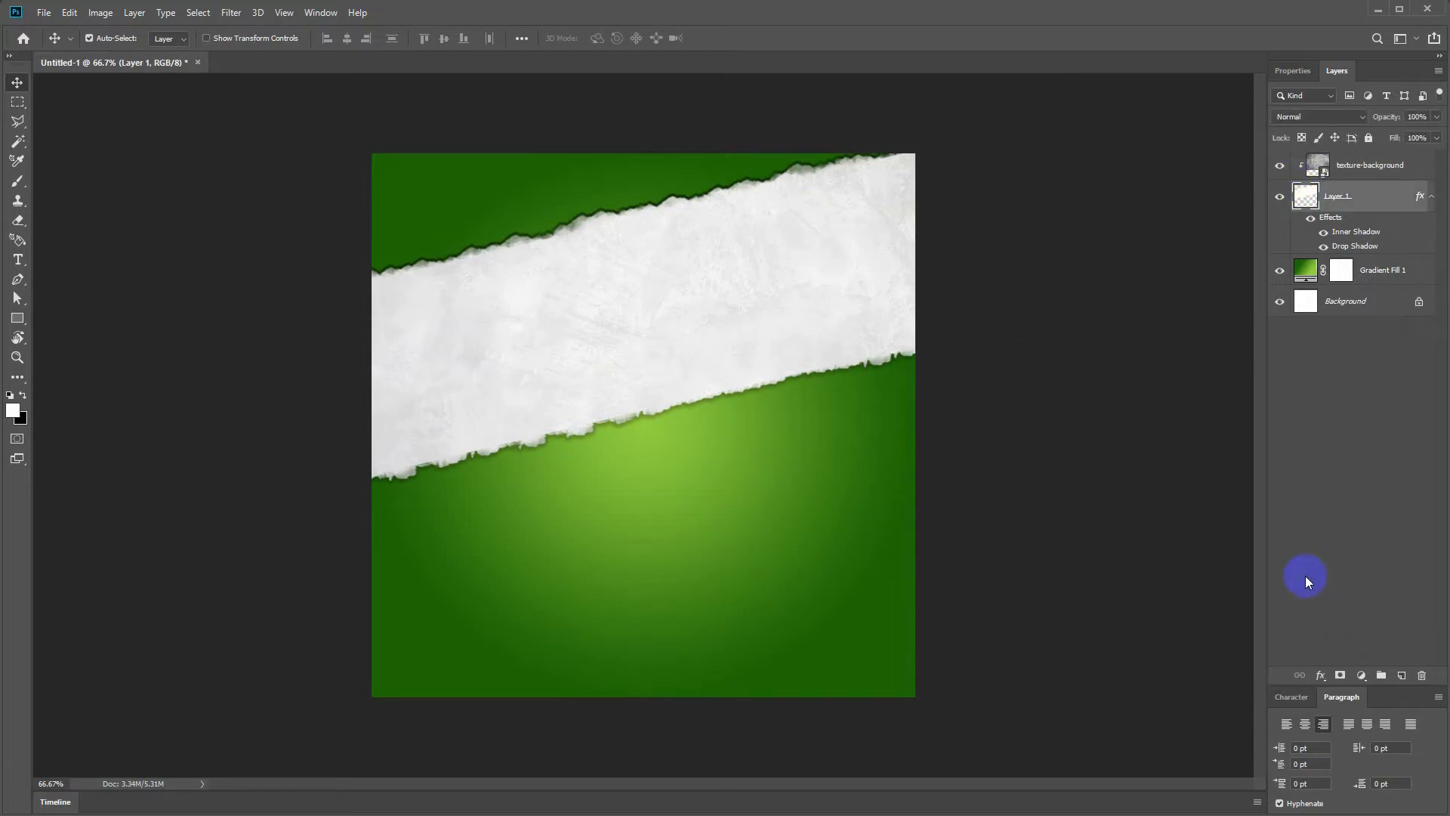
double_click(1331, 219)
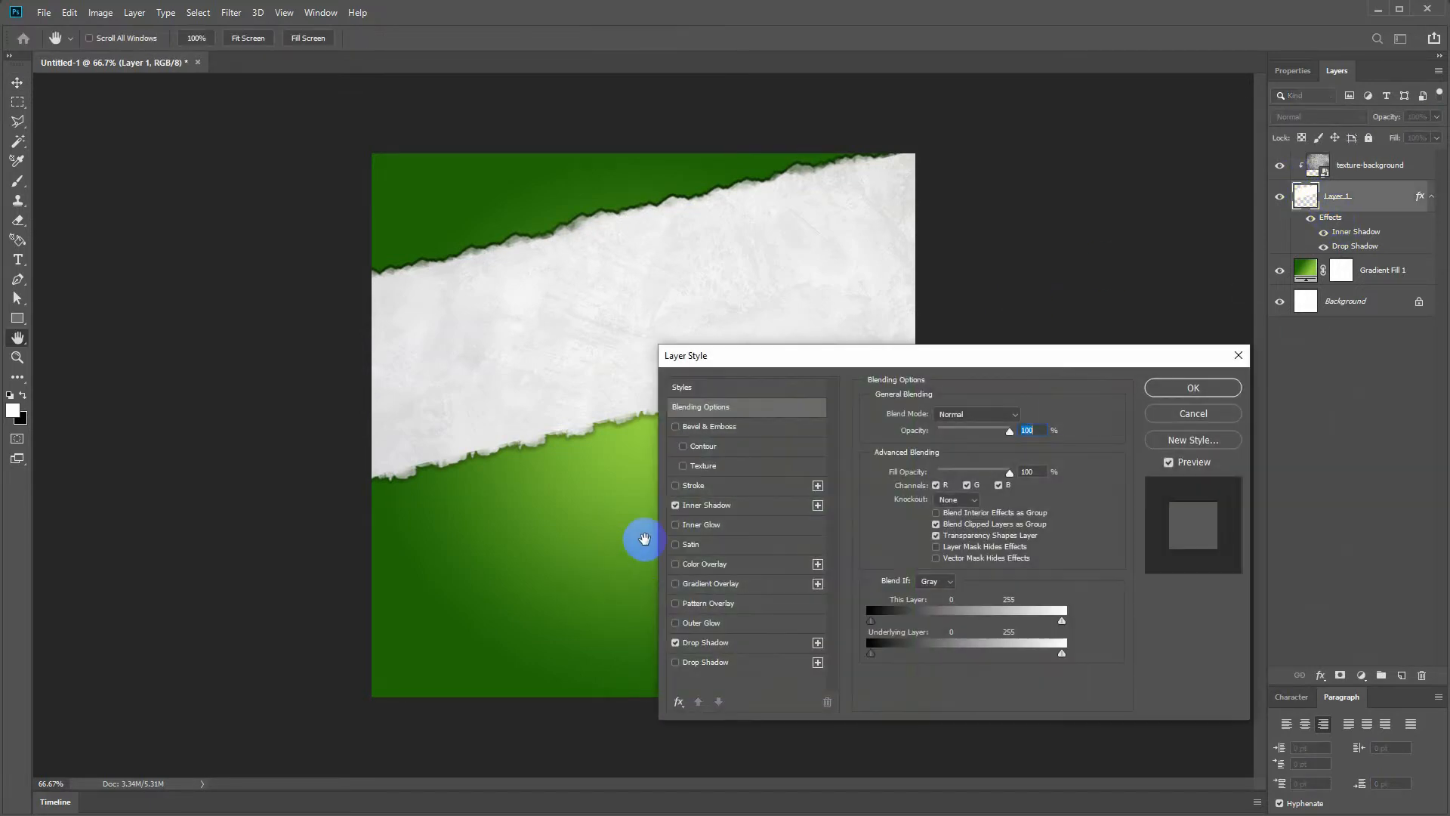
left_click(713, 584)
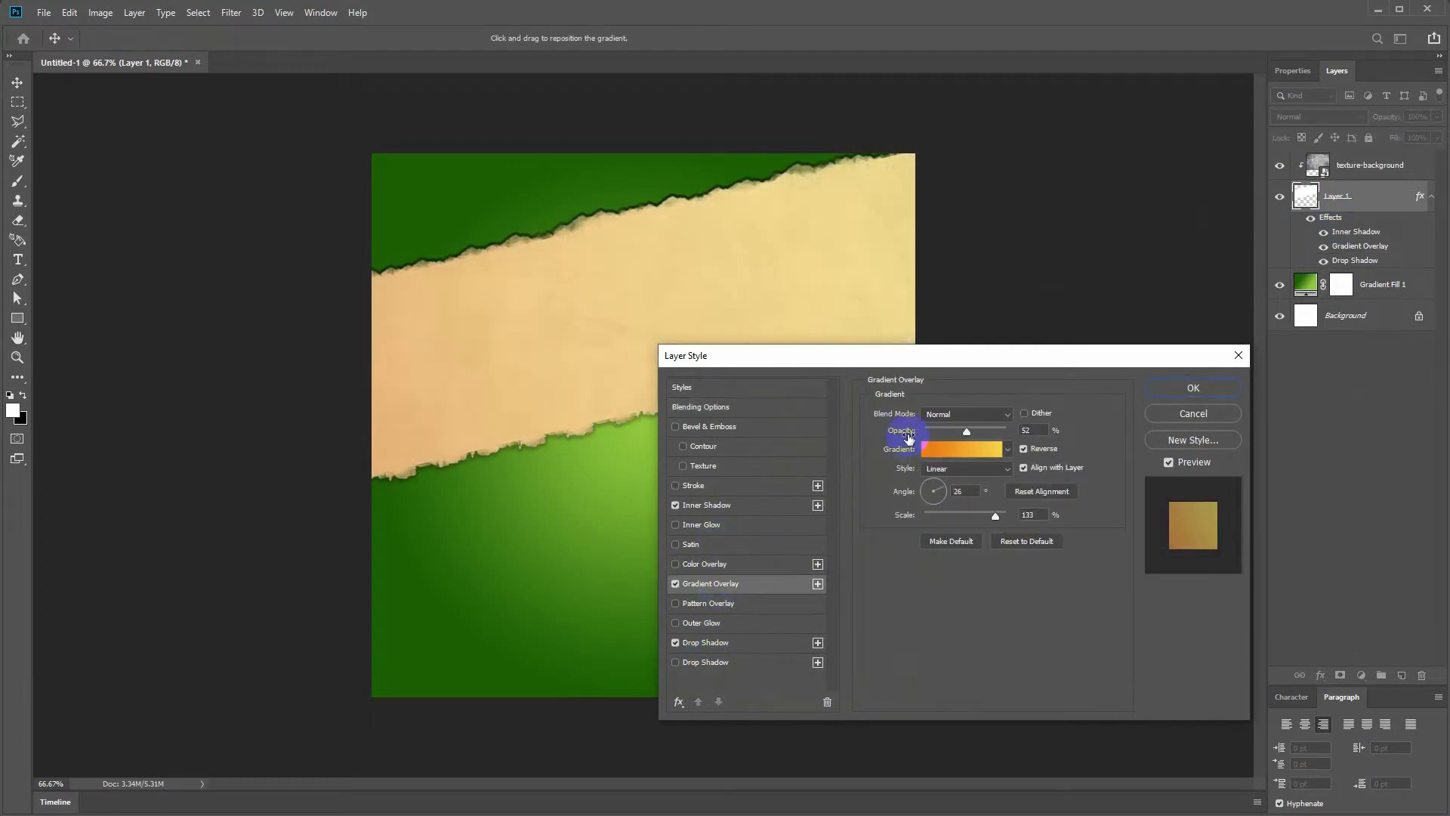
left_click(1007, 450)
left_click(839, 504)
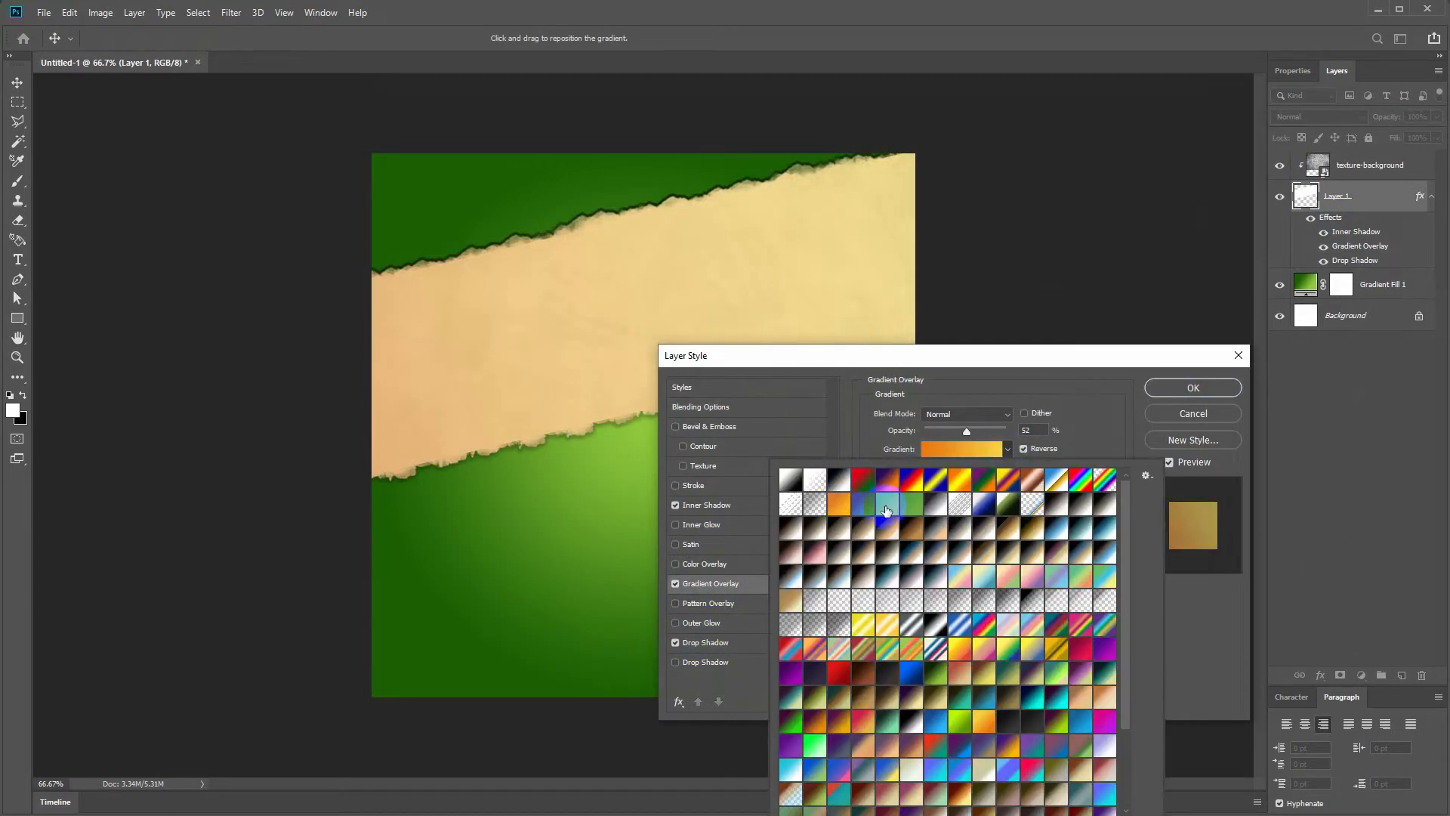
left_click(886, 511)
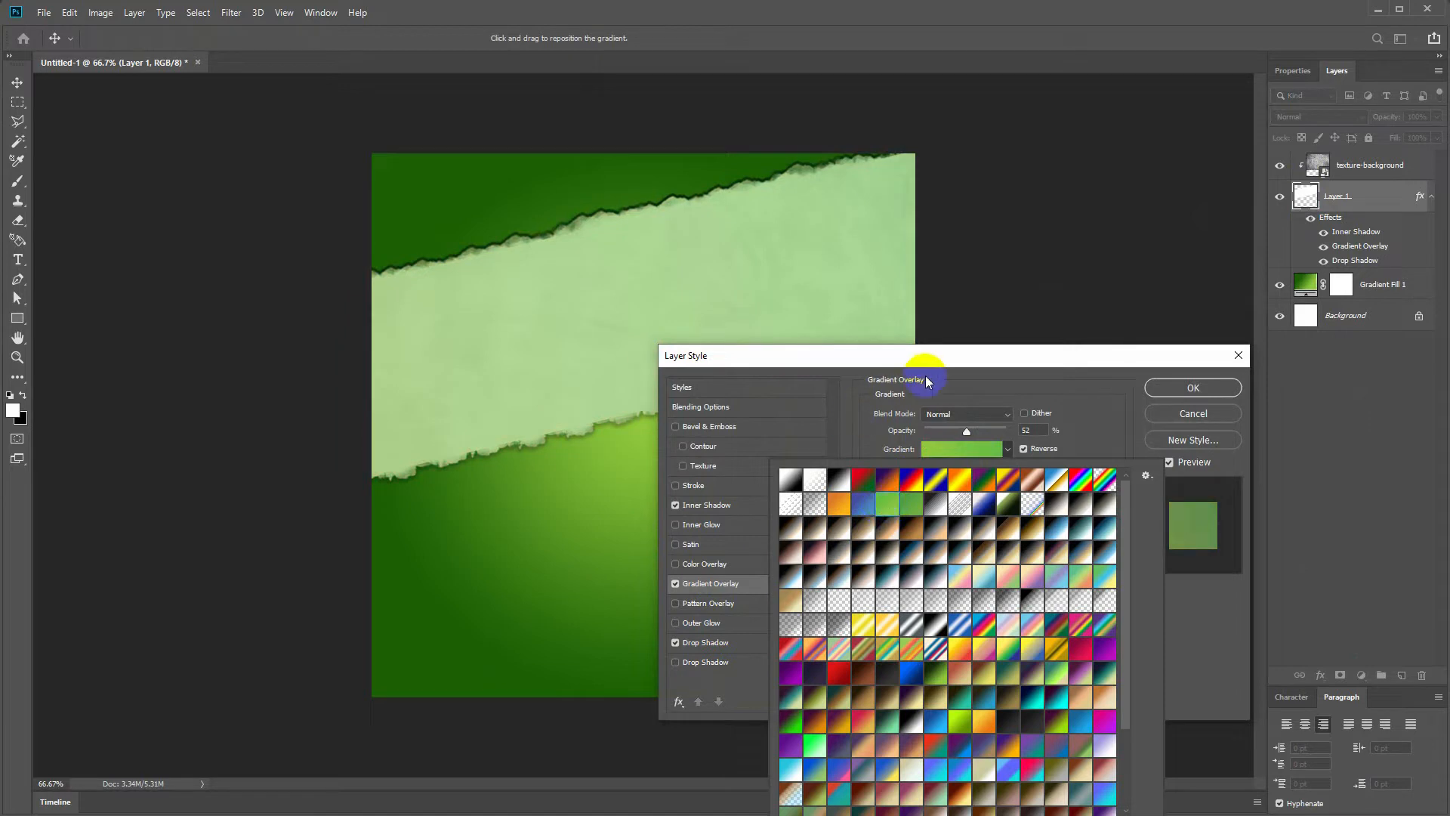
left_click(909, 356)
- Change the overlay gradient's starting colour stop to white and accept the white-to-green gradient
left_click(954, 455)
double_click(954, 568)
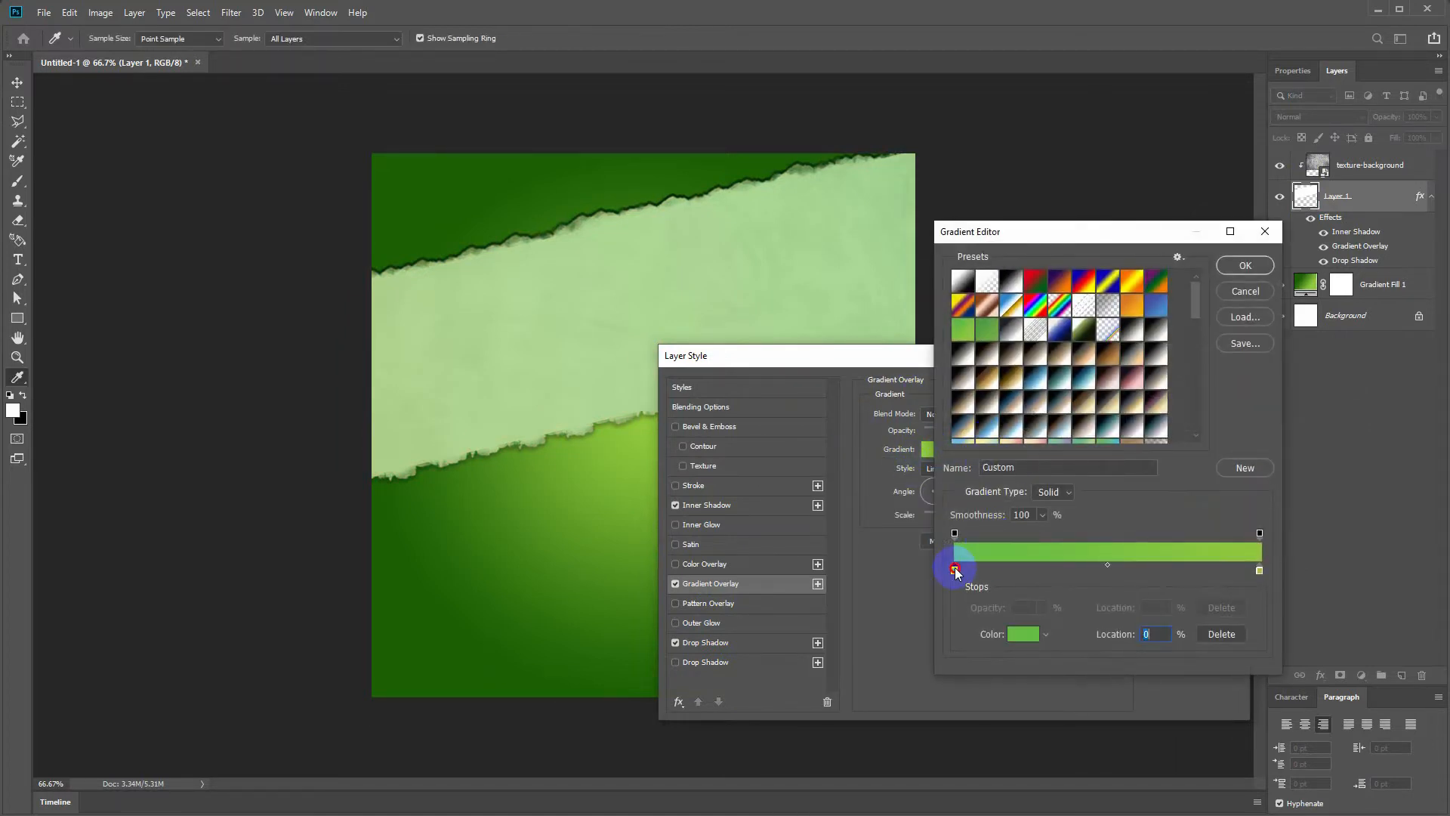
left_click_drag(977, 271, 932, 257)
left_click(1258, 250)
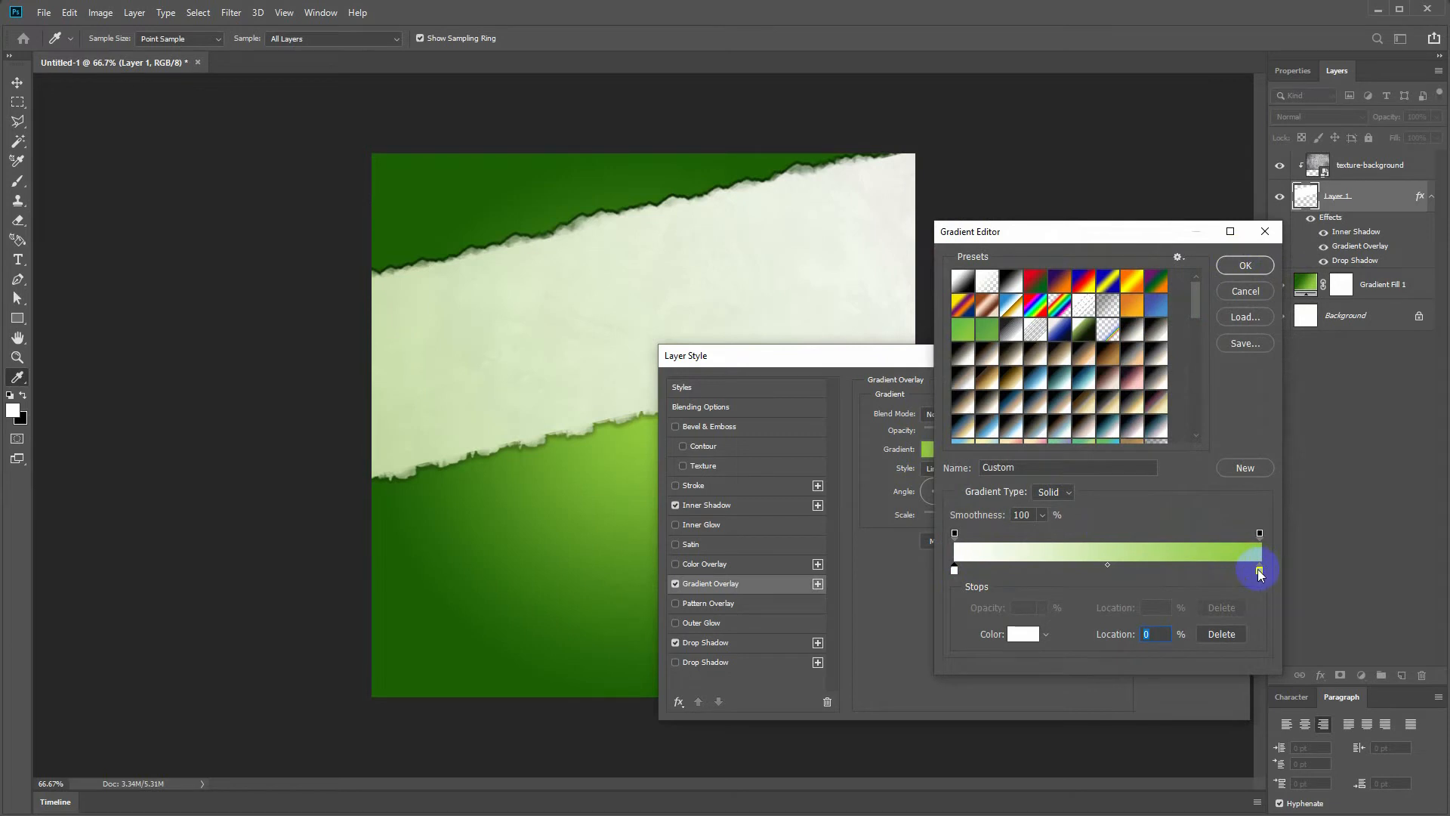
left_click(1242, 279)
- Raise the gradient overlay's opacity to 66% and turn its angle to nearly vertical
mouse_move(968, 427)
left_mouse_down()
mouse_move(1018, 432)
mouse_move(992, 438)
left_mouse_up()
left_click(937, 485)
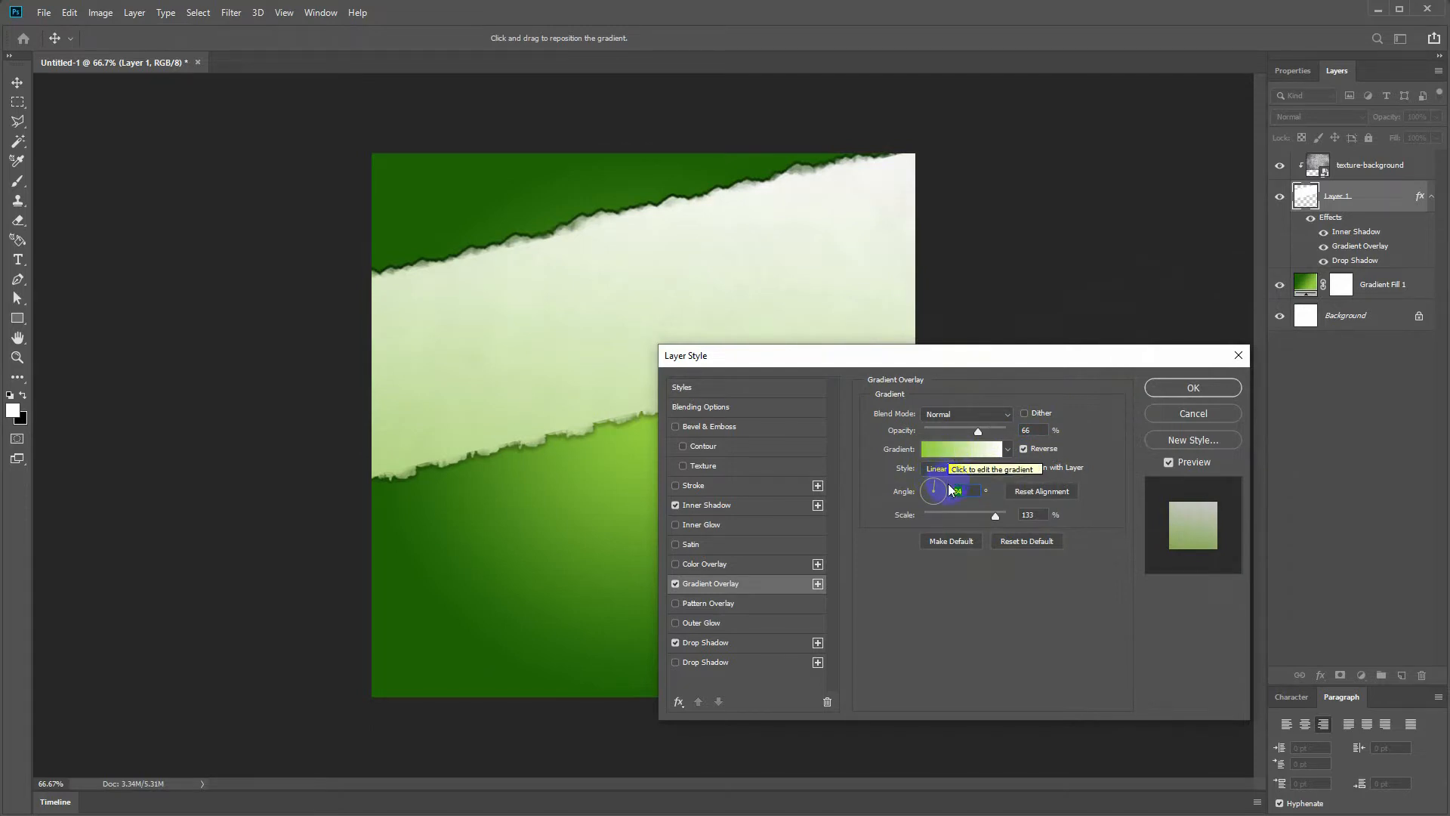
- Rearrange the overlay gradient's stops to green at both ends with white at 53%
left_click(962, 447)
left_click_drag(1259, 570, 1173, 570)
mouse_move(954, 570)
left_mouse_down()
mouse_move(1139, 570)
mouse_move(932, 573)
left_mouse_up()
left_click(1267, 562)
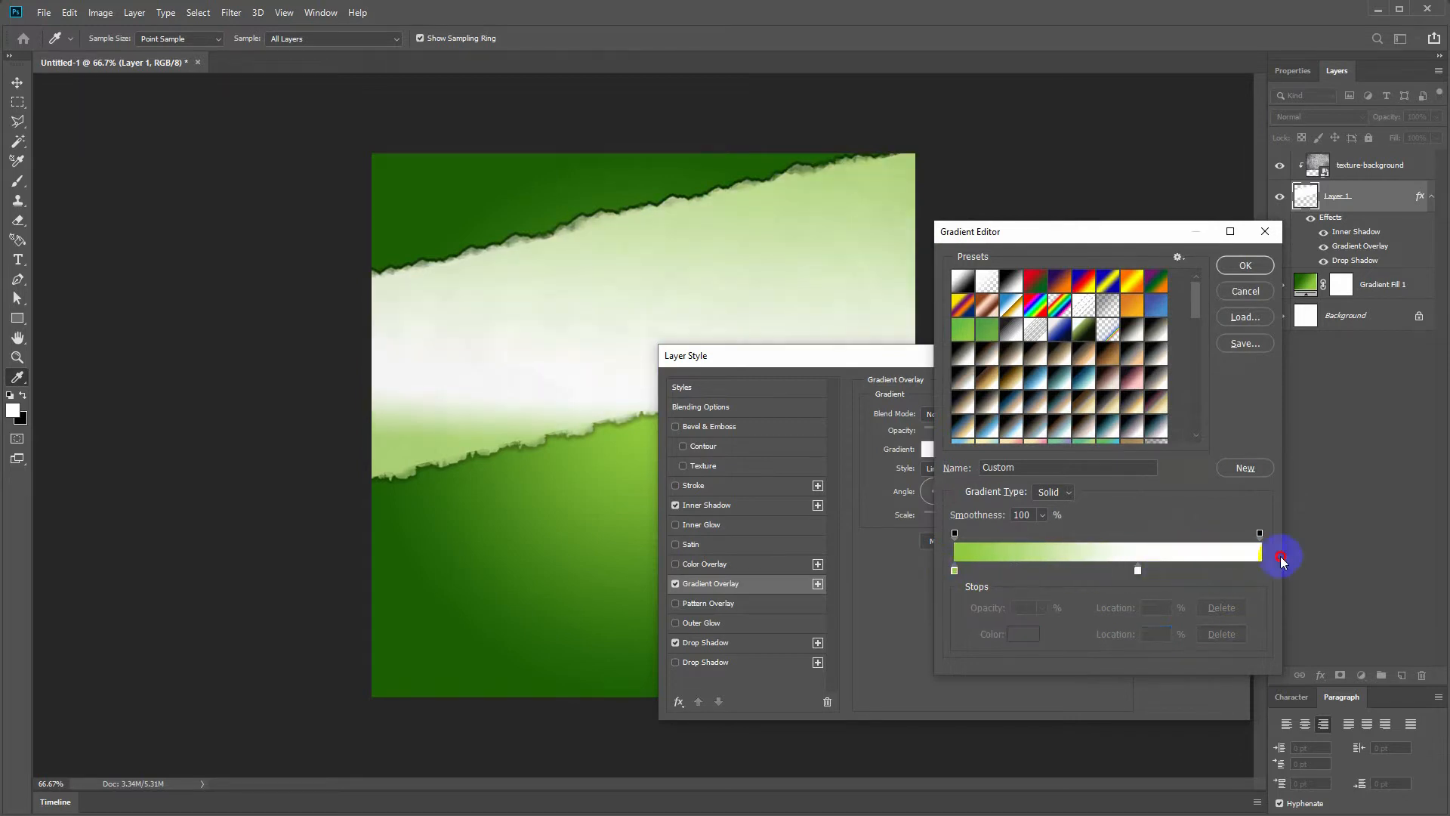
left_click_drag(1266, 559, 1257, 539)
left_click_drag(955, 571, 1260, 570)
left_click_drag(1155, 570, 1115, 562)
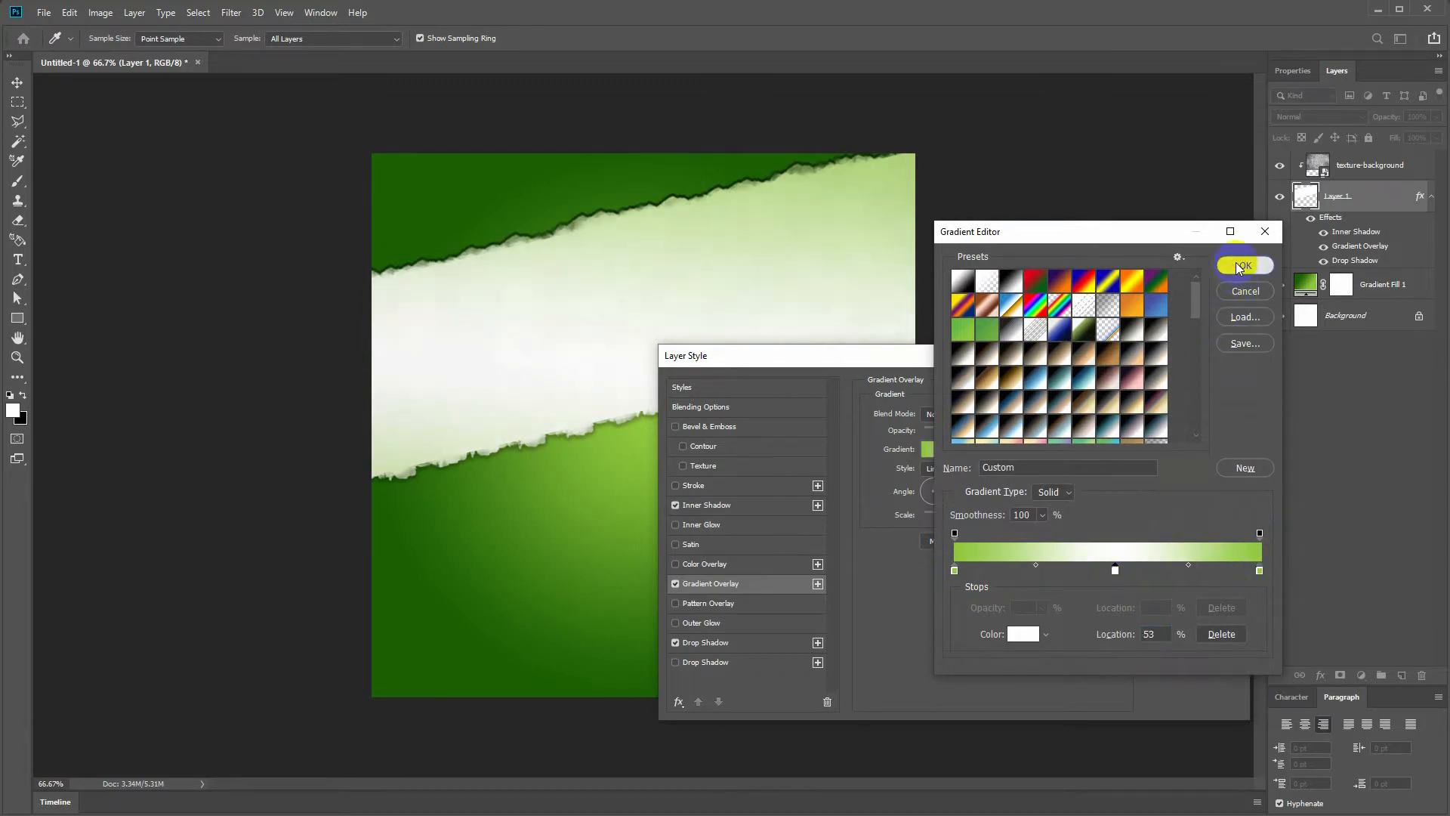
left_click(1246, 265)
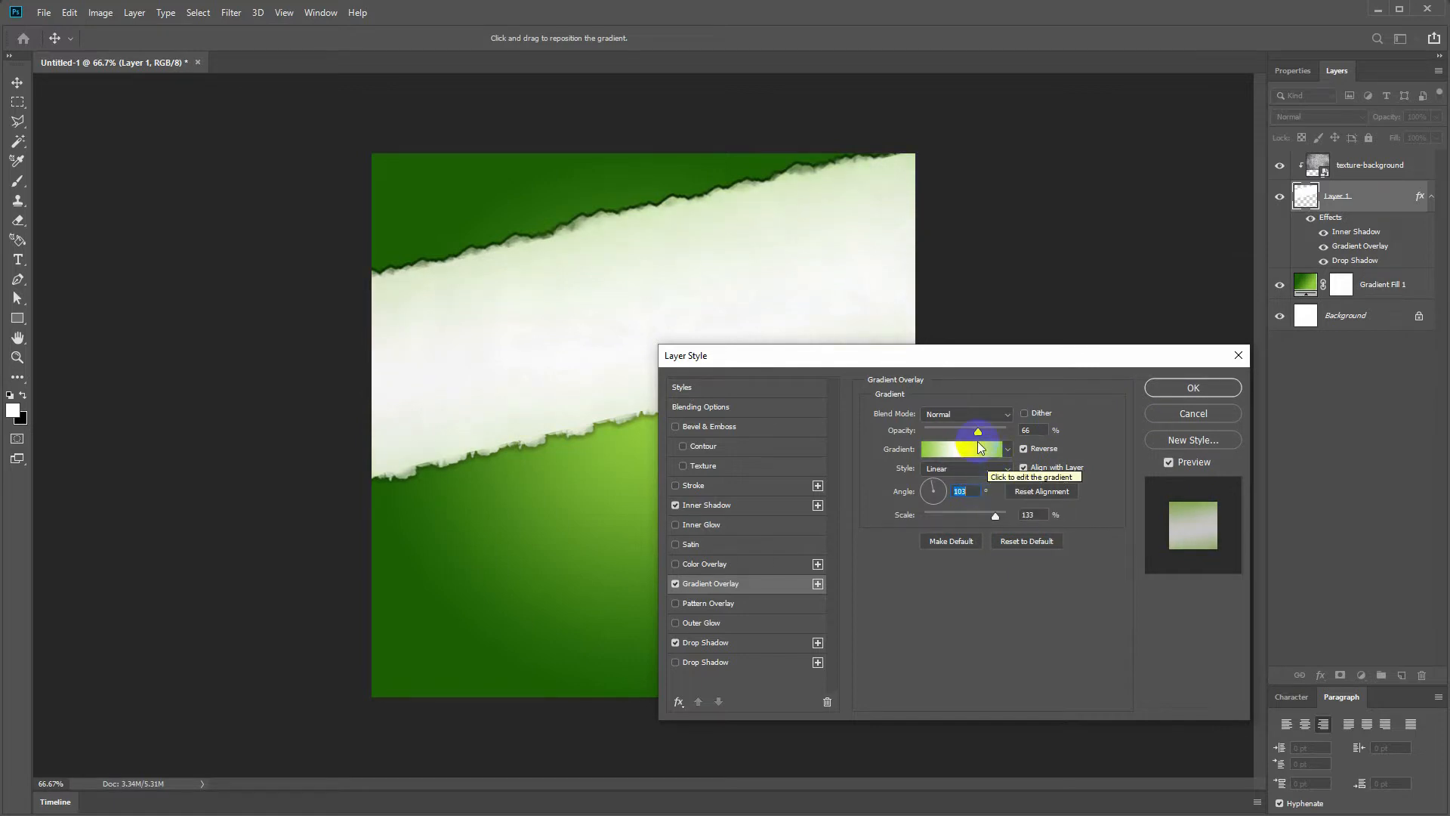
- Set the gradient overlay's angle to 103° and scale to 92%, and apply the layer style
left_click_drag(994, 516, 969, 518)
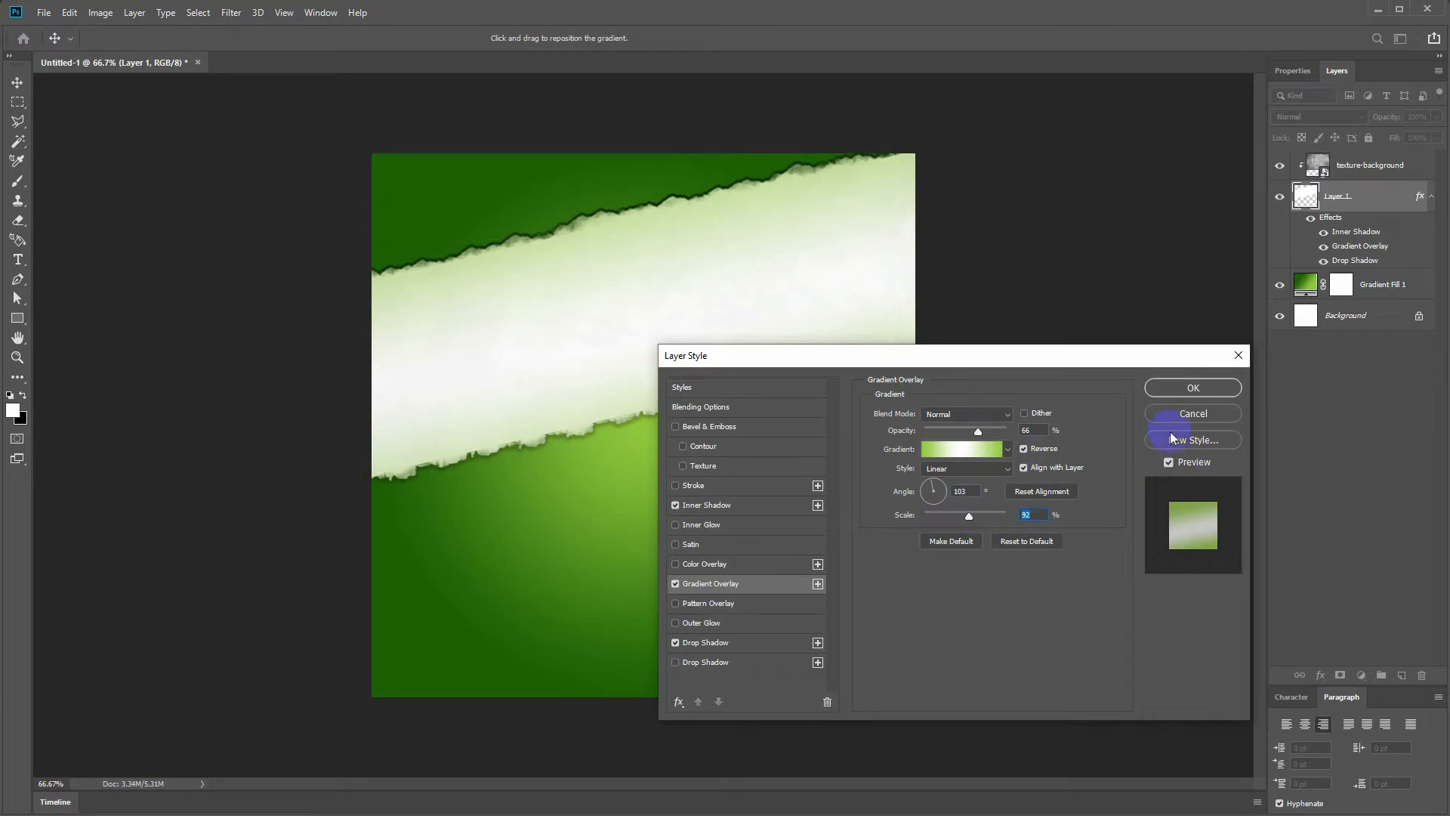
left_click(1190, 385)
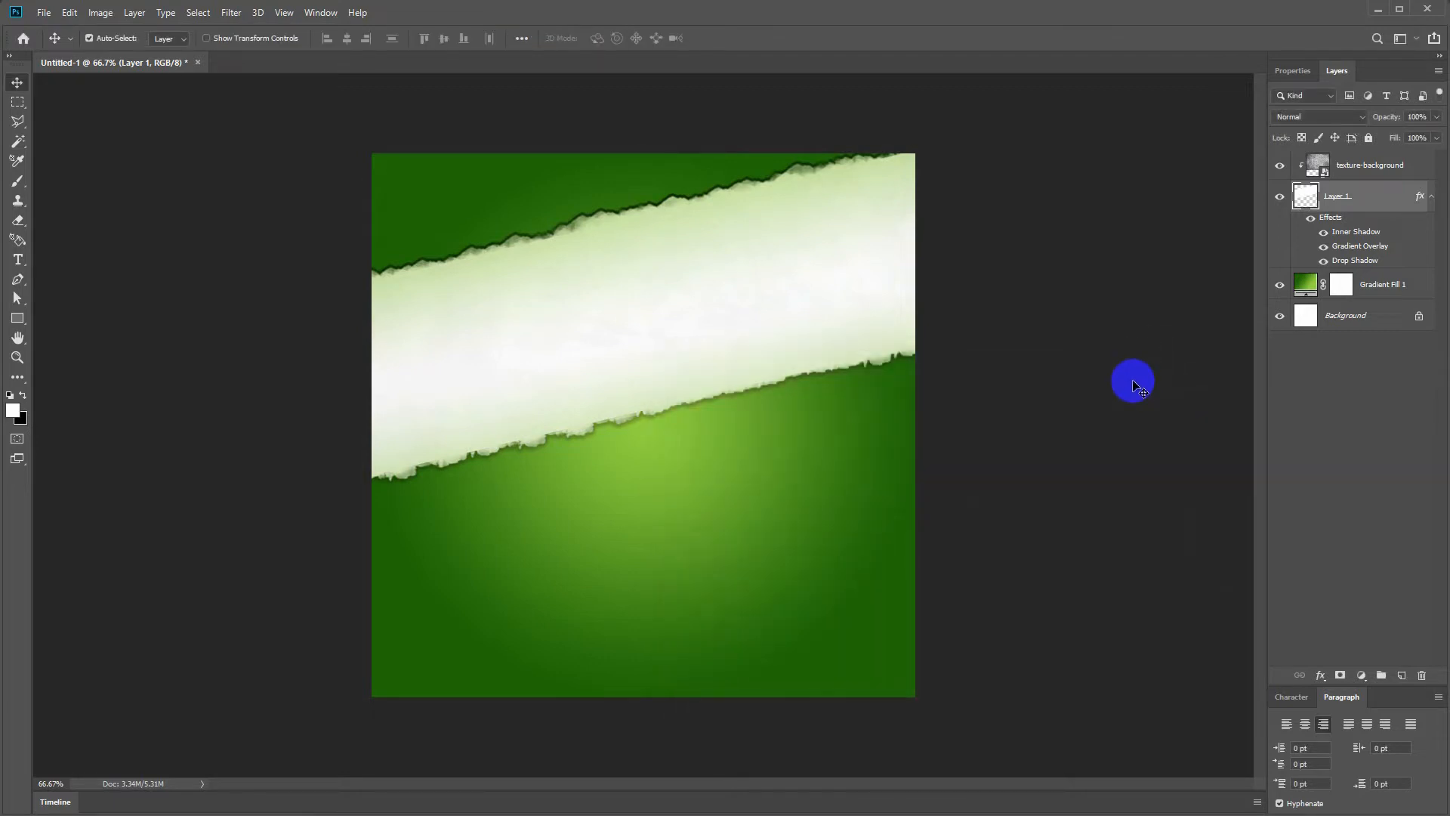
- Place the pngwing.com (3) vegetable basket image and scale it down slightly on the canvas
key("ctrl+t")
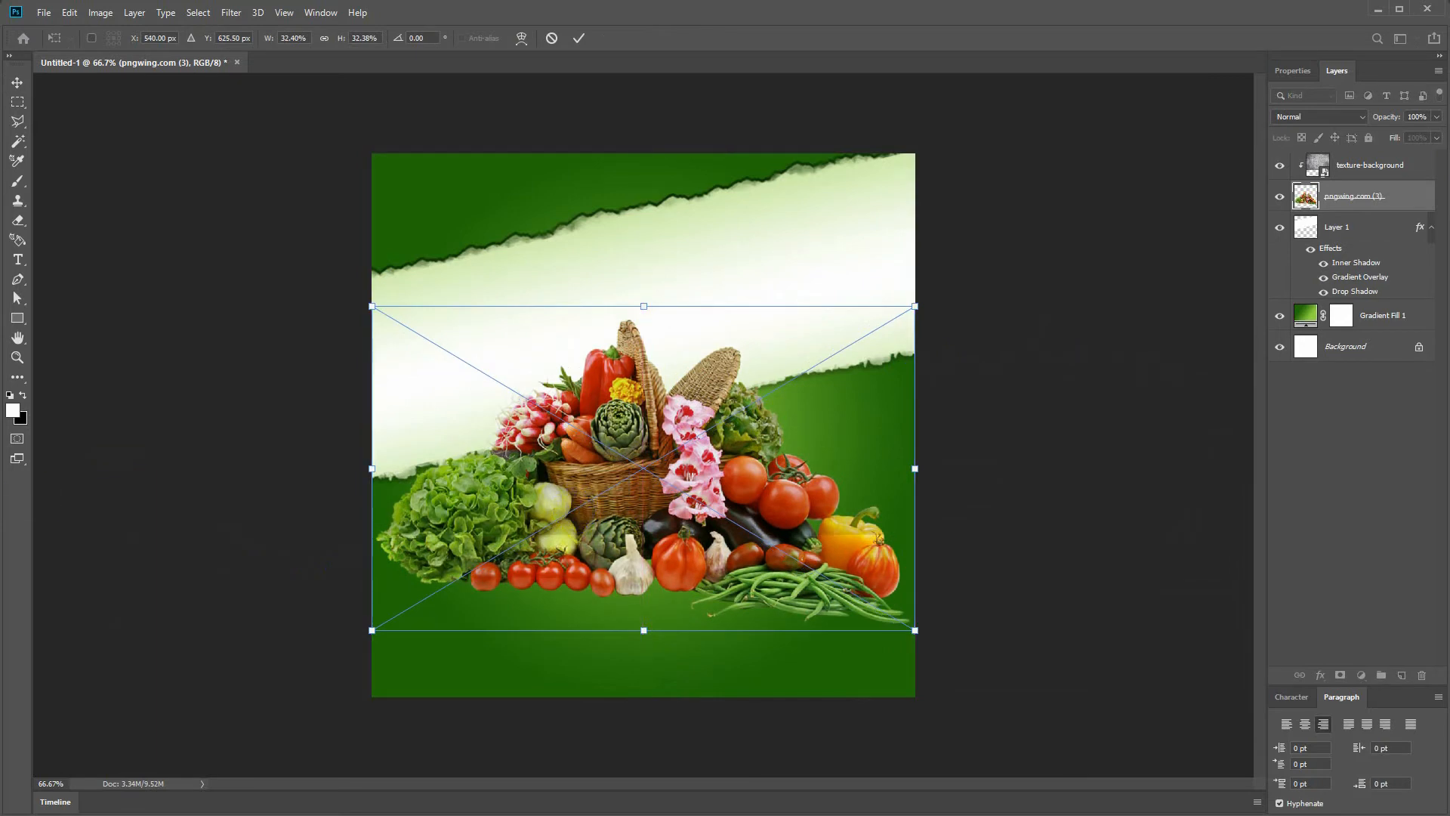
mouse_move(916, 629)
left_mouse_down()
mouse_move(864, 599)
mouse_move(920, 617)
left_mouse_up()
key("Return")
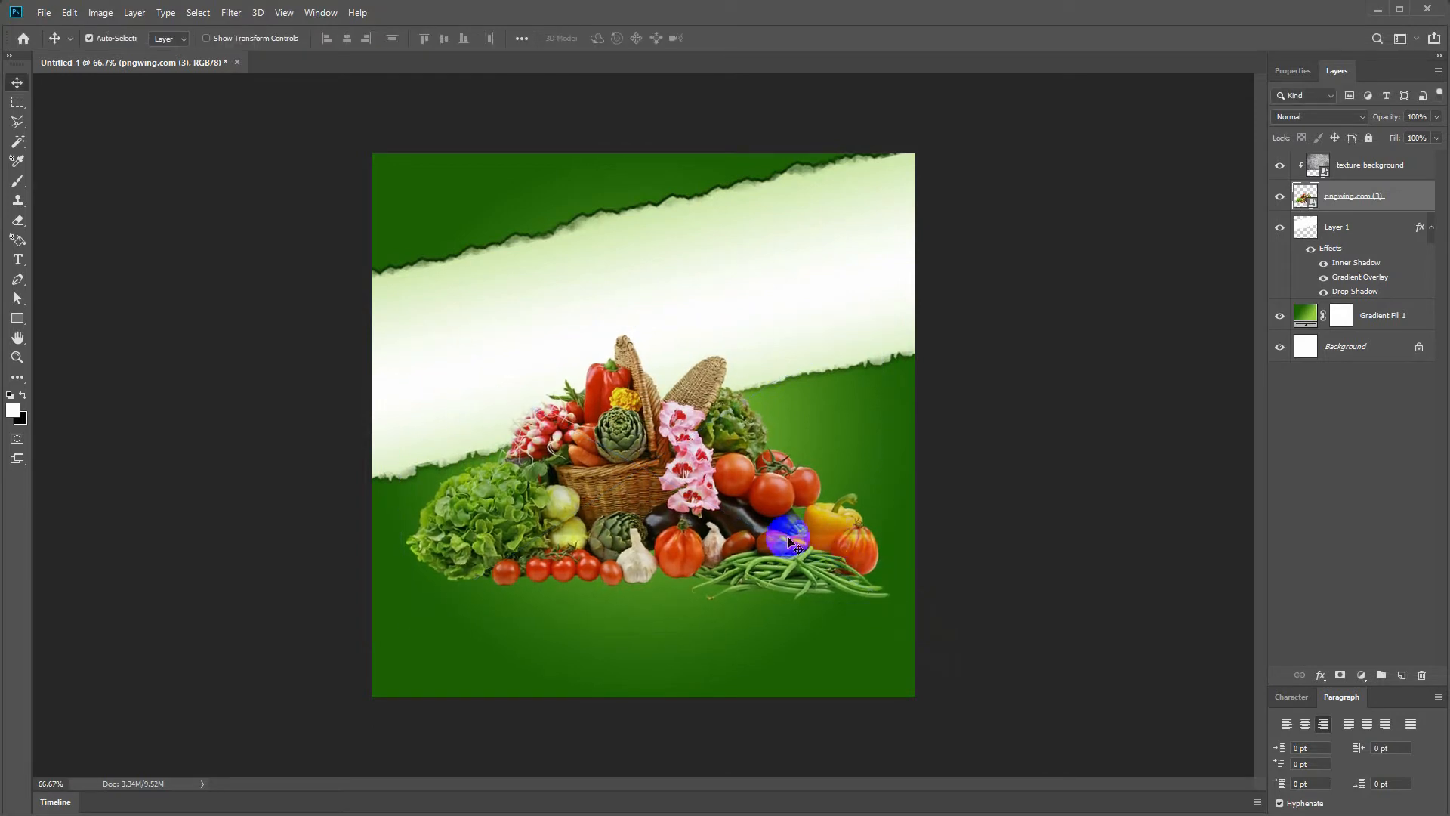
- Move the pngwing.com (3) layer above the texture-background layer
left_click(687, 518)
left_click(644, 474)
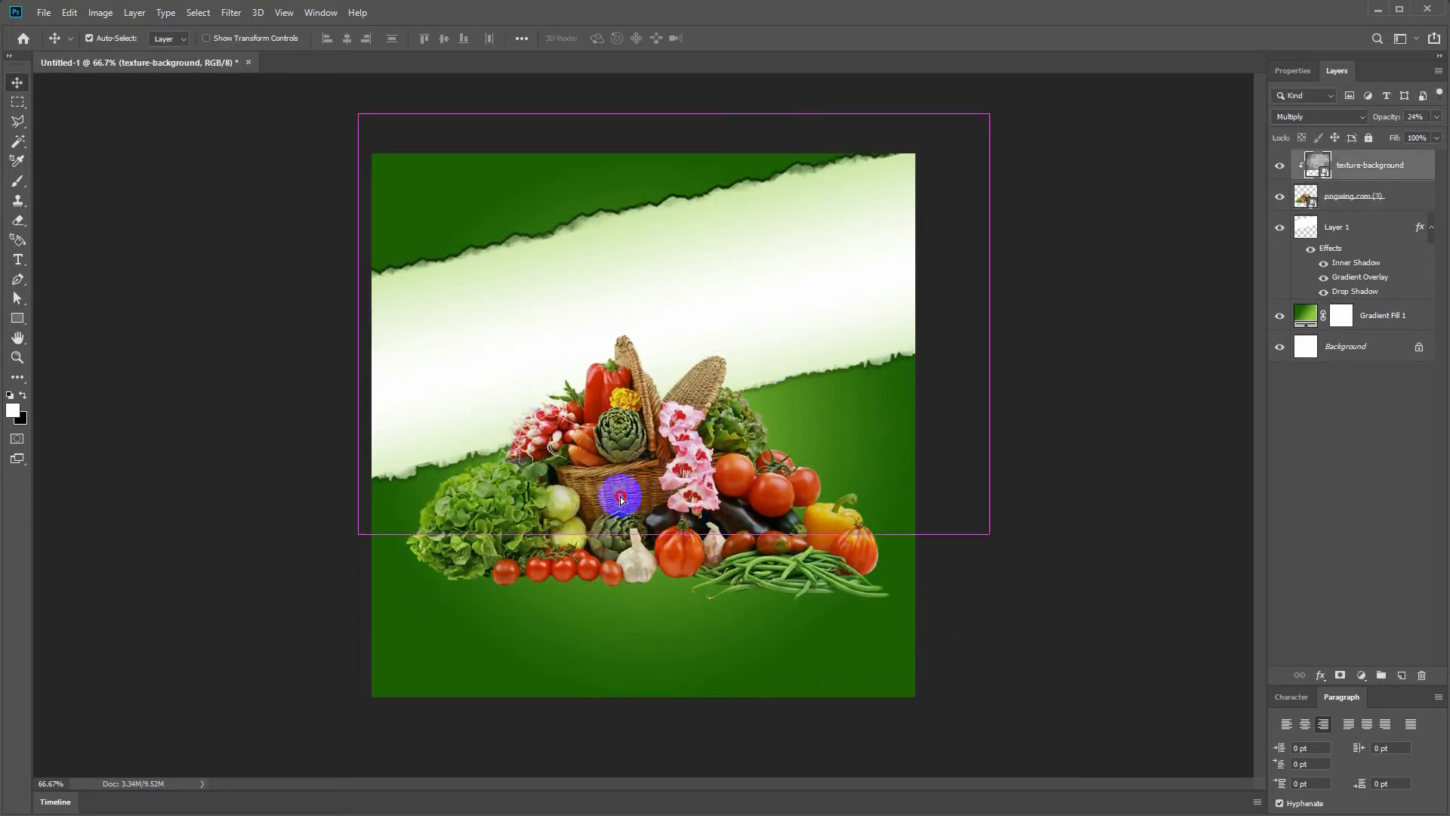
left_click(1349, 197)
left_click_drag(1349, 200, 1351, 155)
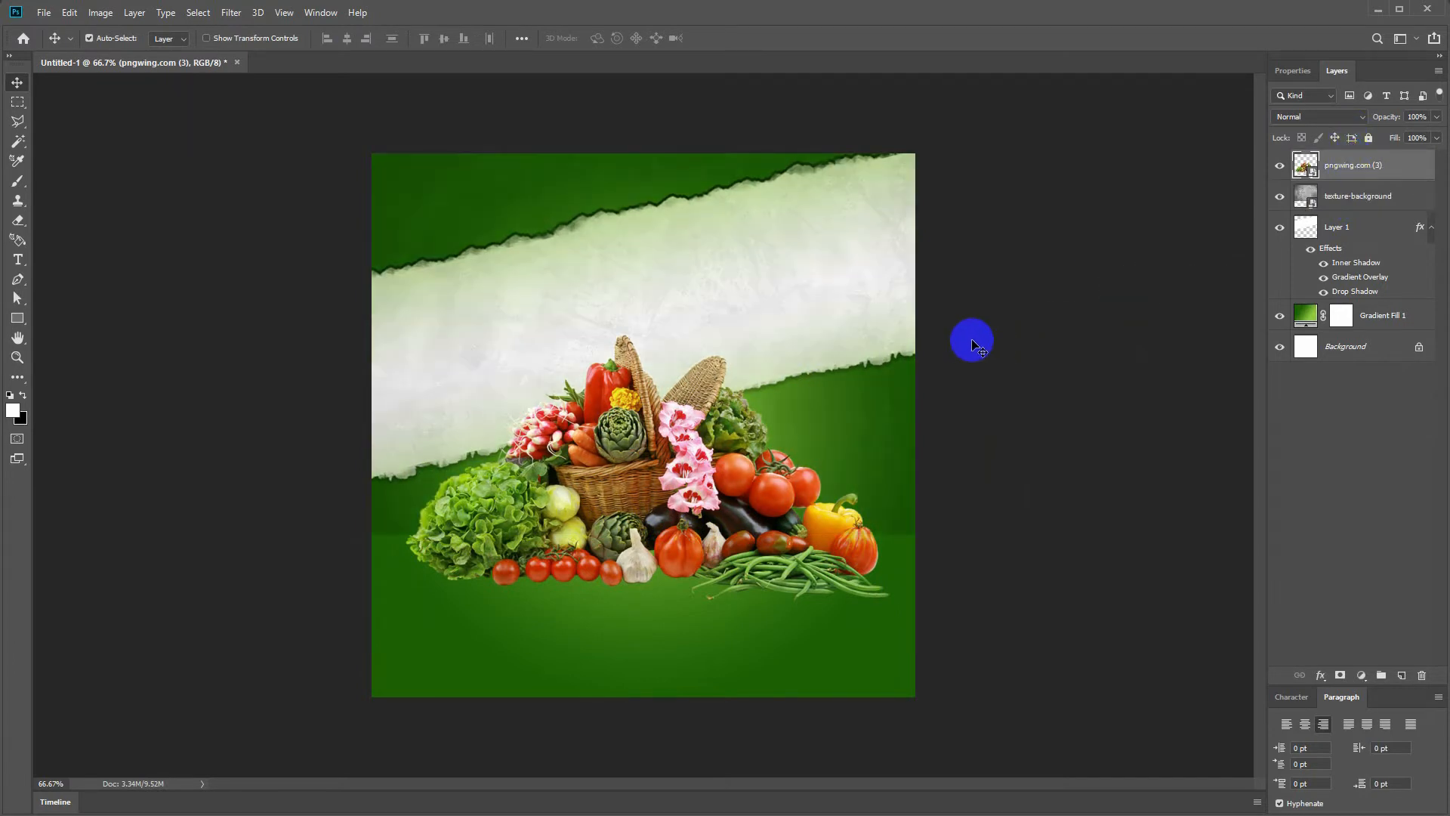
- Clip the texture-background layer to Layer 1 again and select the vegetable basket layer
left_click(1349, 198)
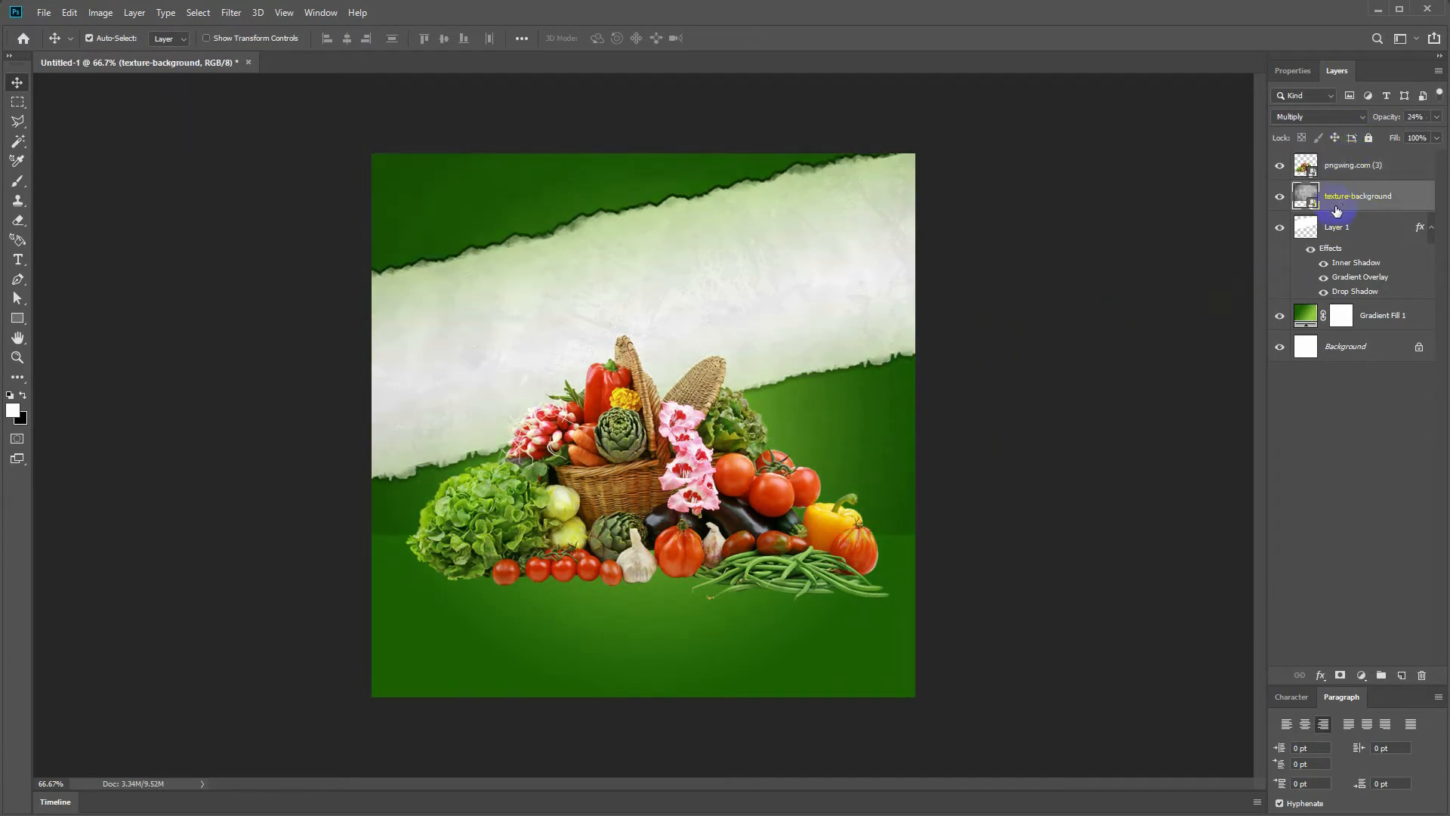
right_click(1349, 195)
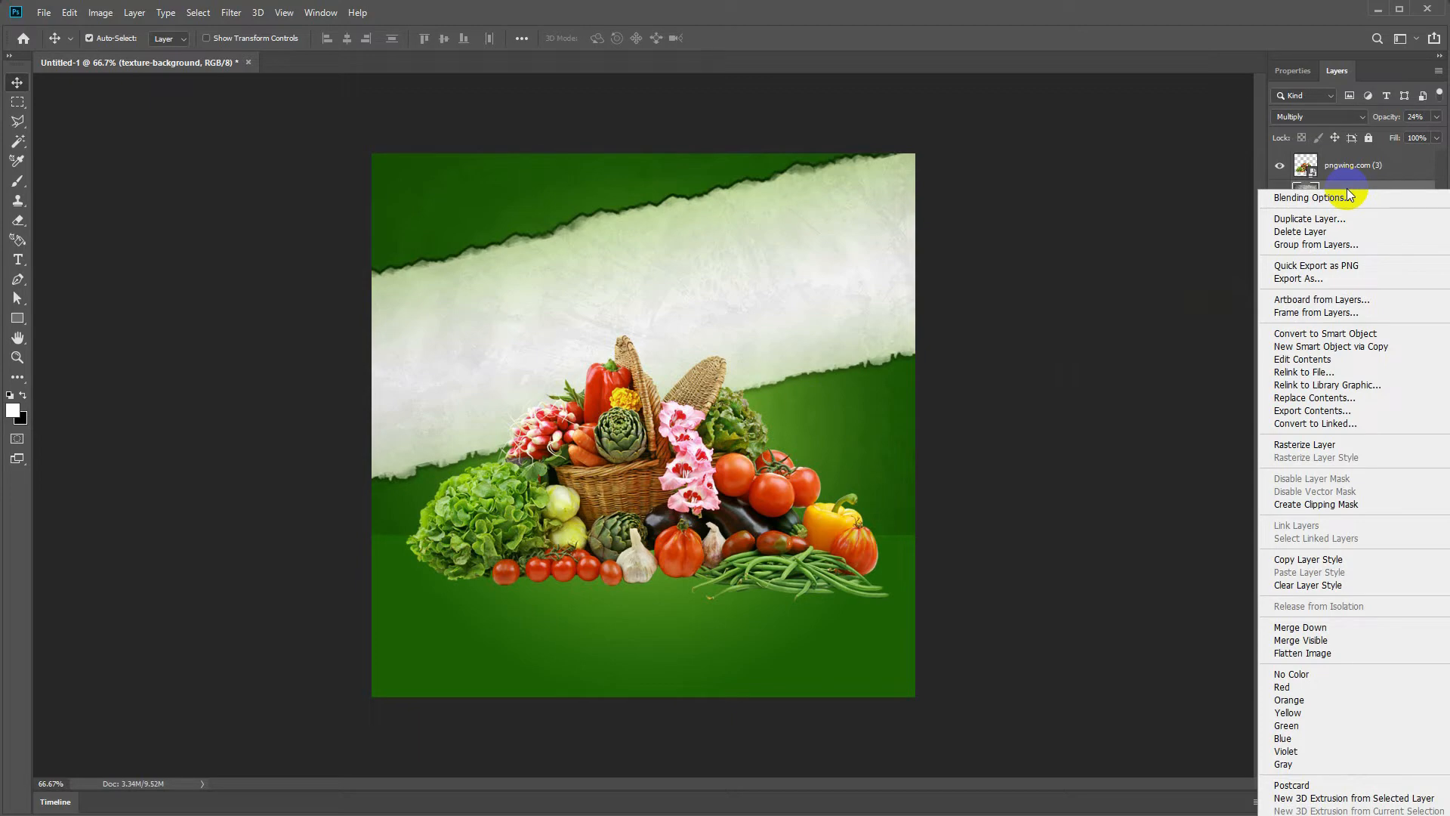
key("Escape")
left_click(133, 11)
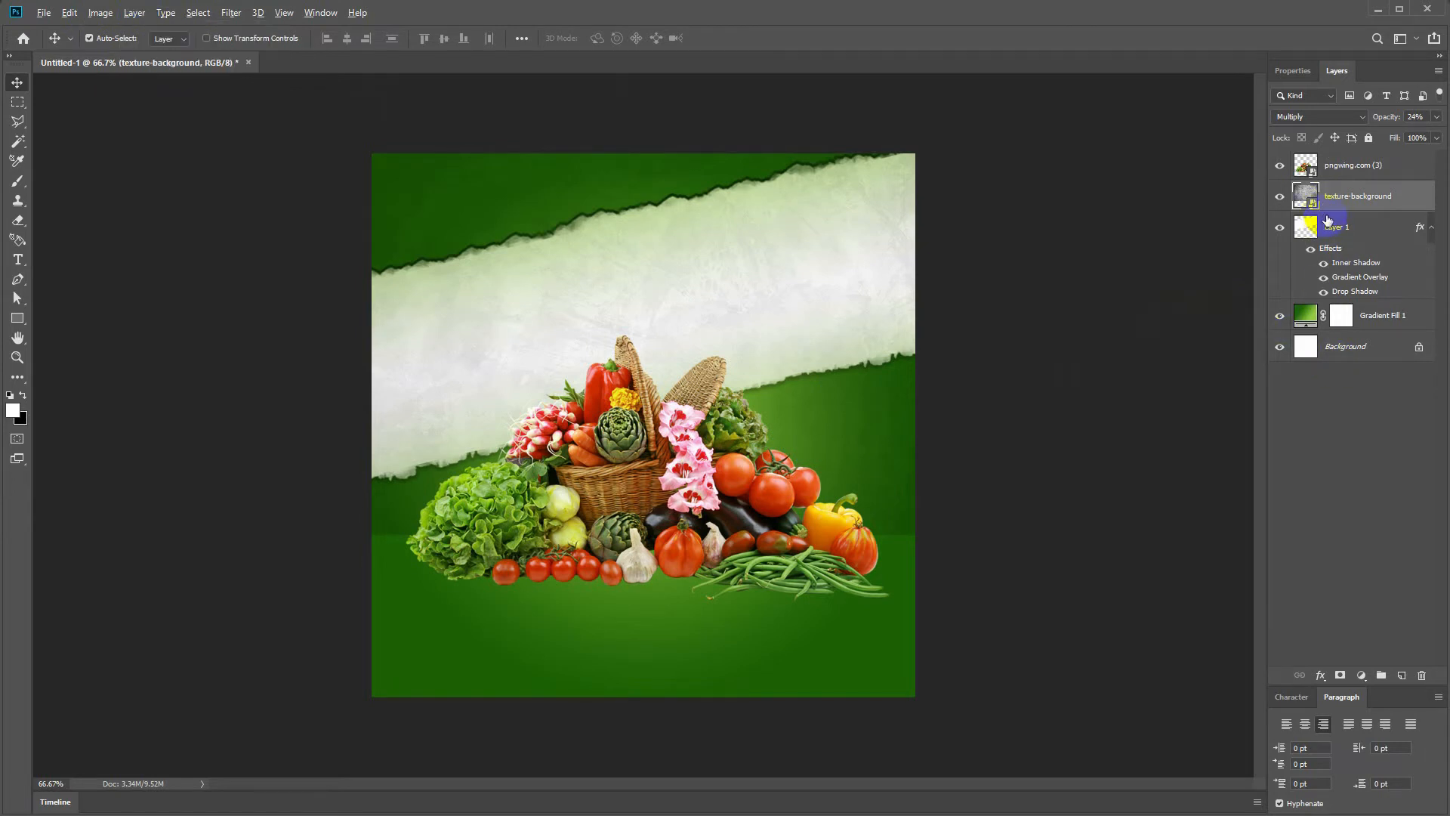
left_click(1327, 214, "alt")
left_click(678, 487)
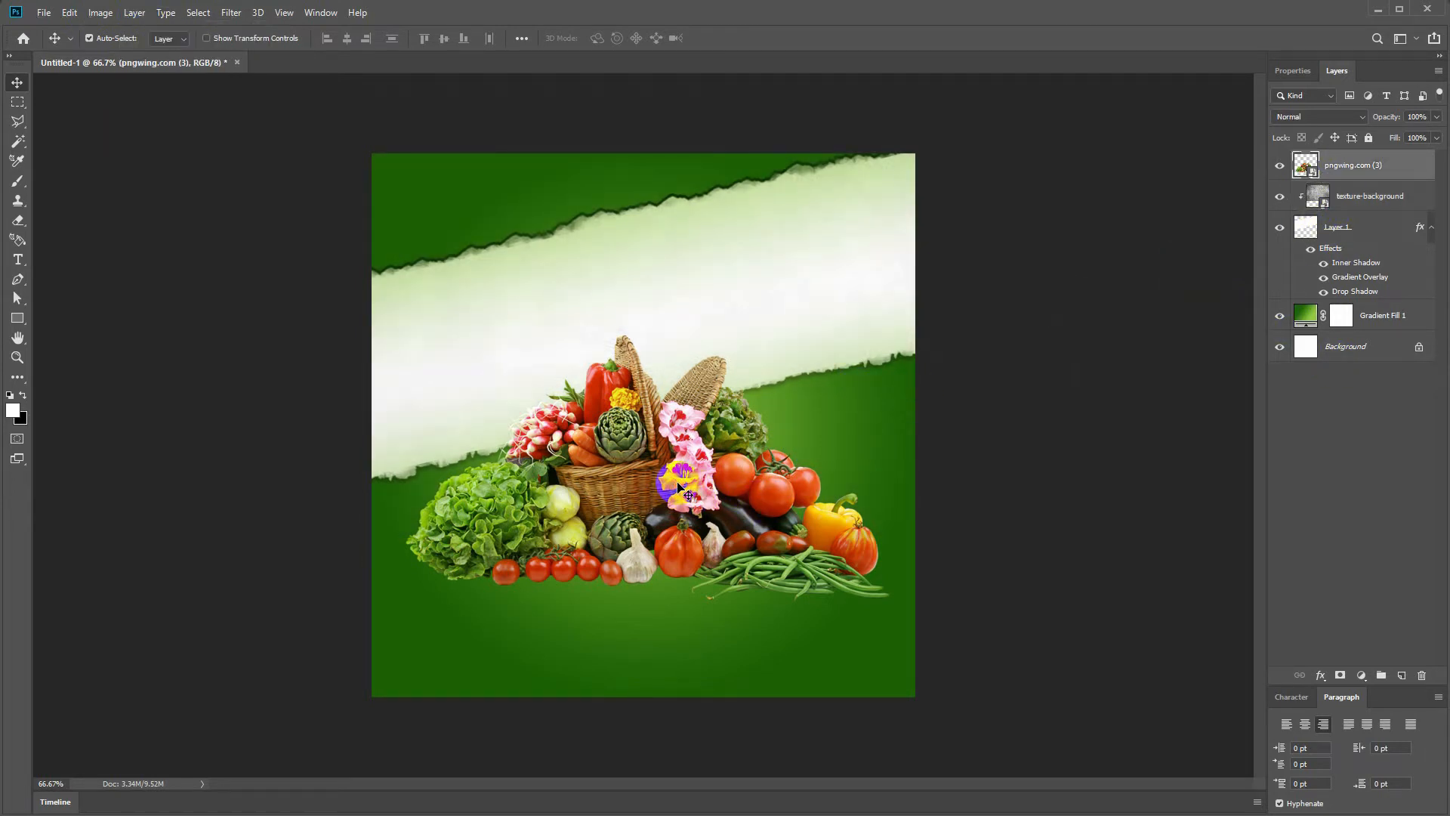
- Change the dark colour stop of Gradient Fill 1 to 146005 and apply the gradient
double_click(1305, 315)
left_click(955, 341)
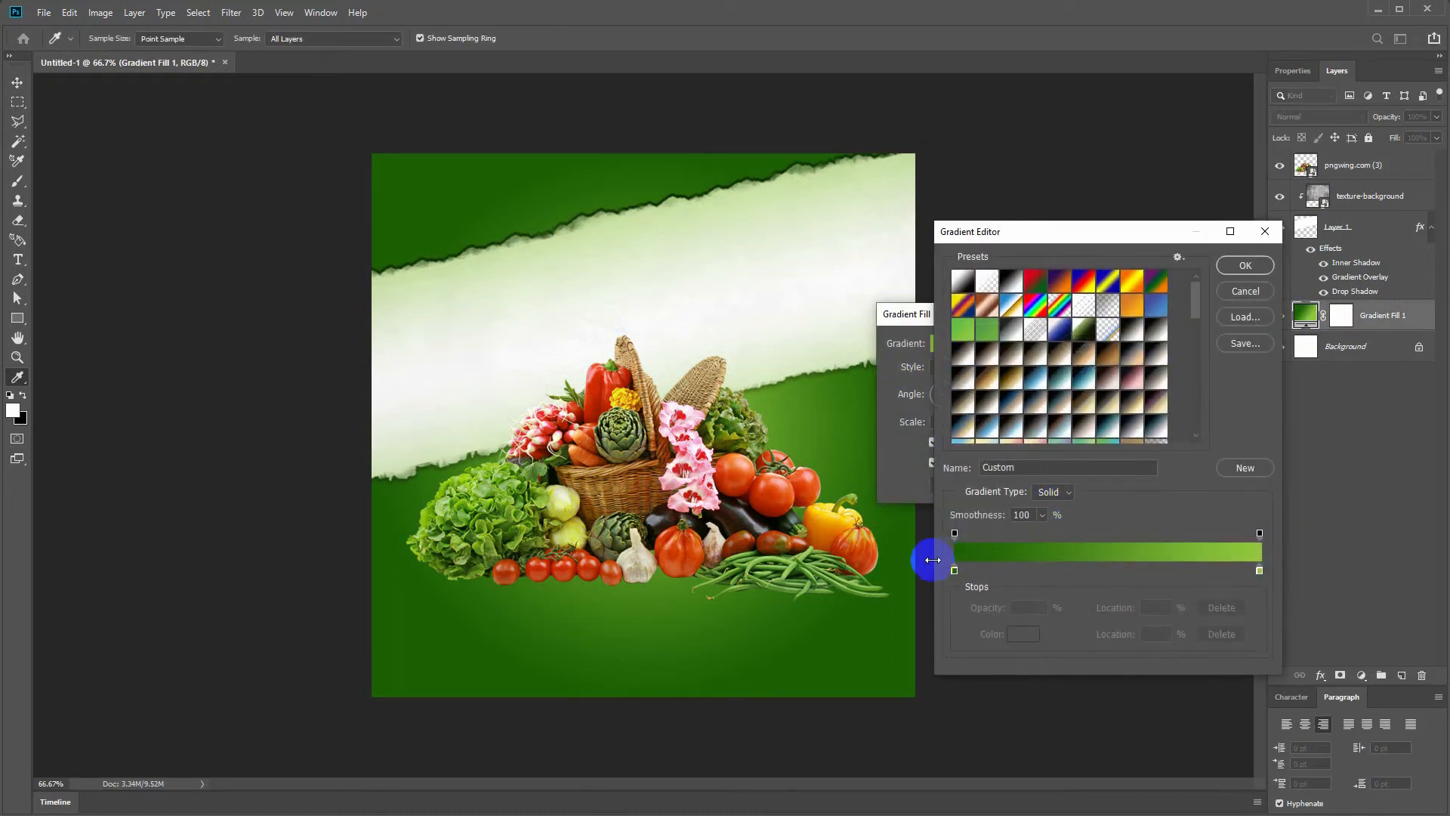
double_click(955, 571)
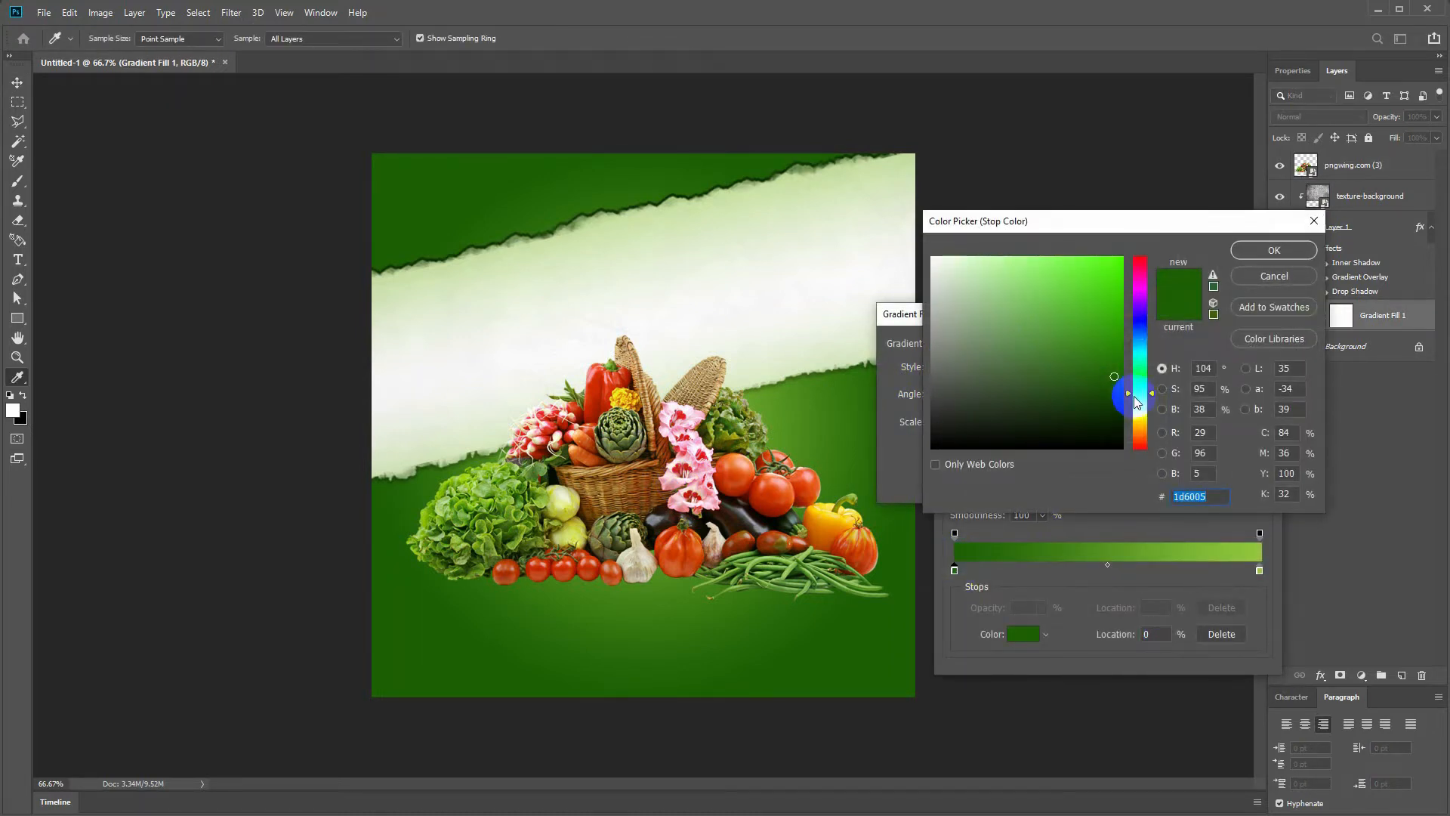
left_click_drag(1133, 406, 1133, 396)
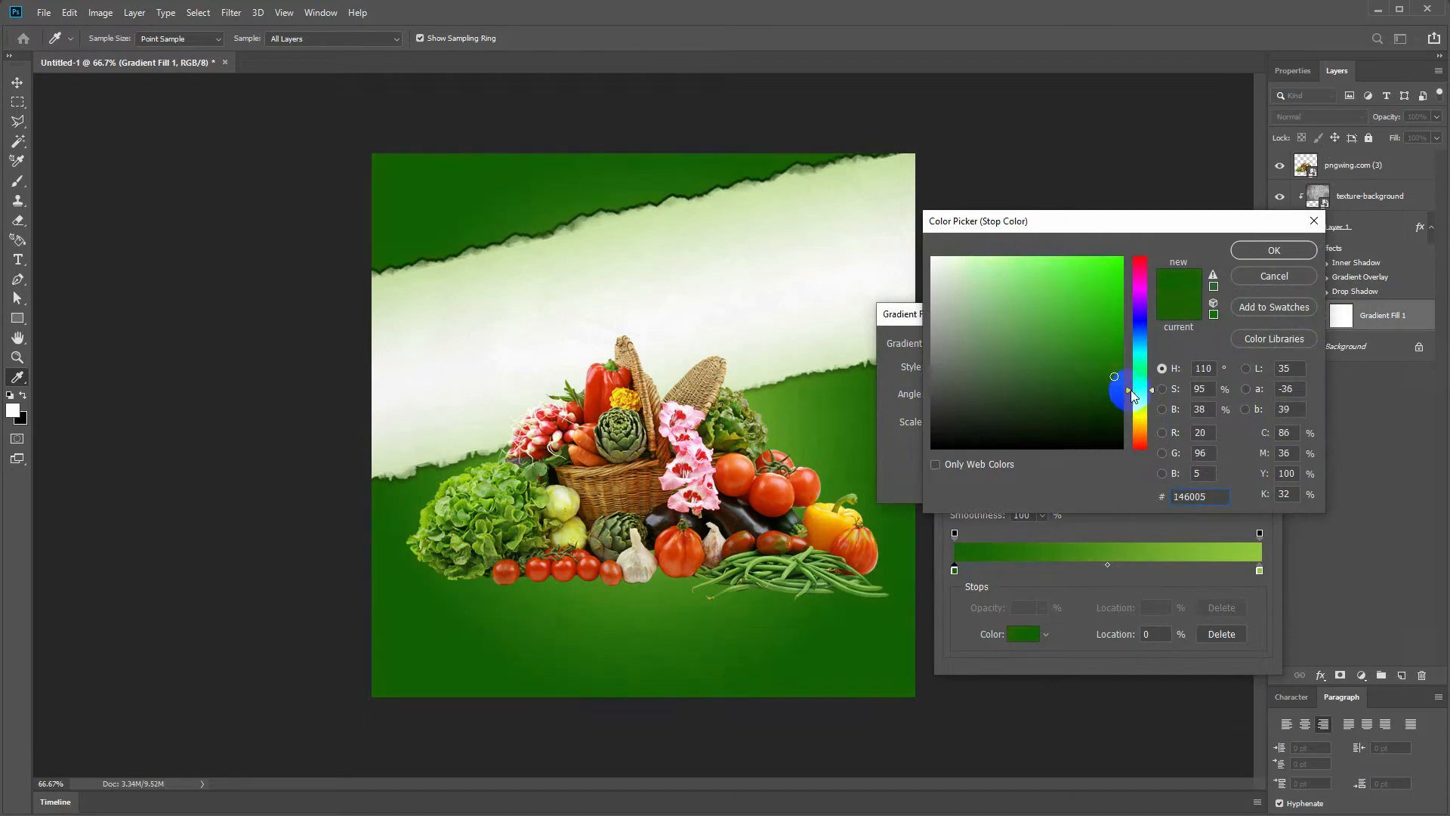
left_click(1263, 250)
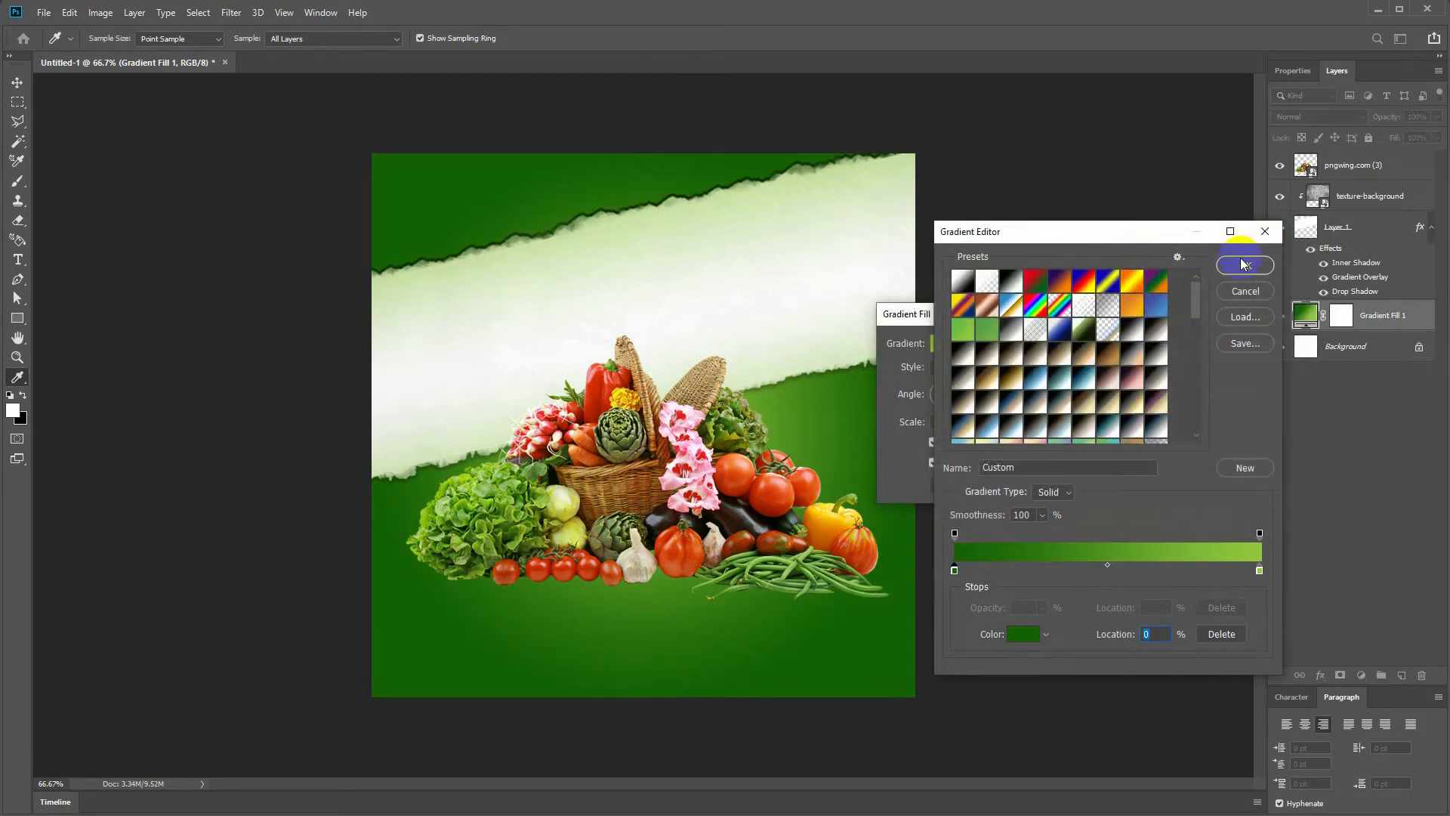
left_click(1245, 265)
left_click(1086, 340)
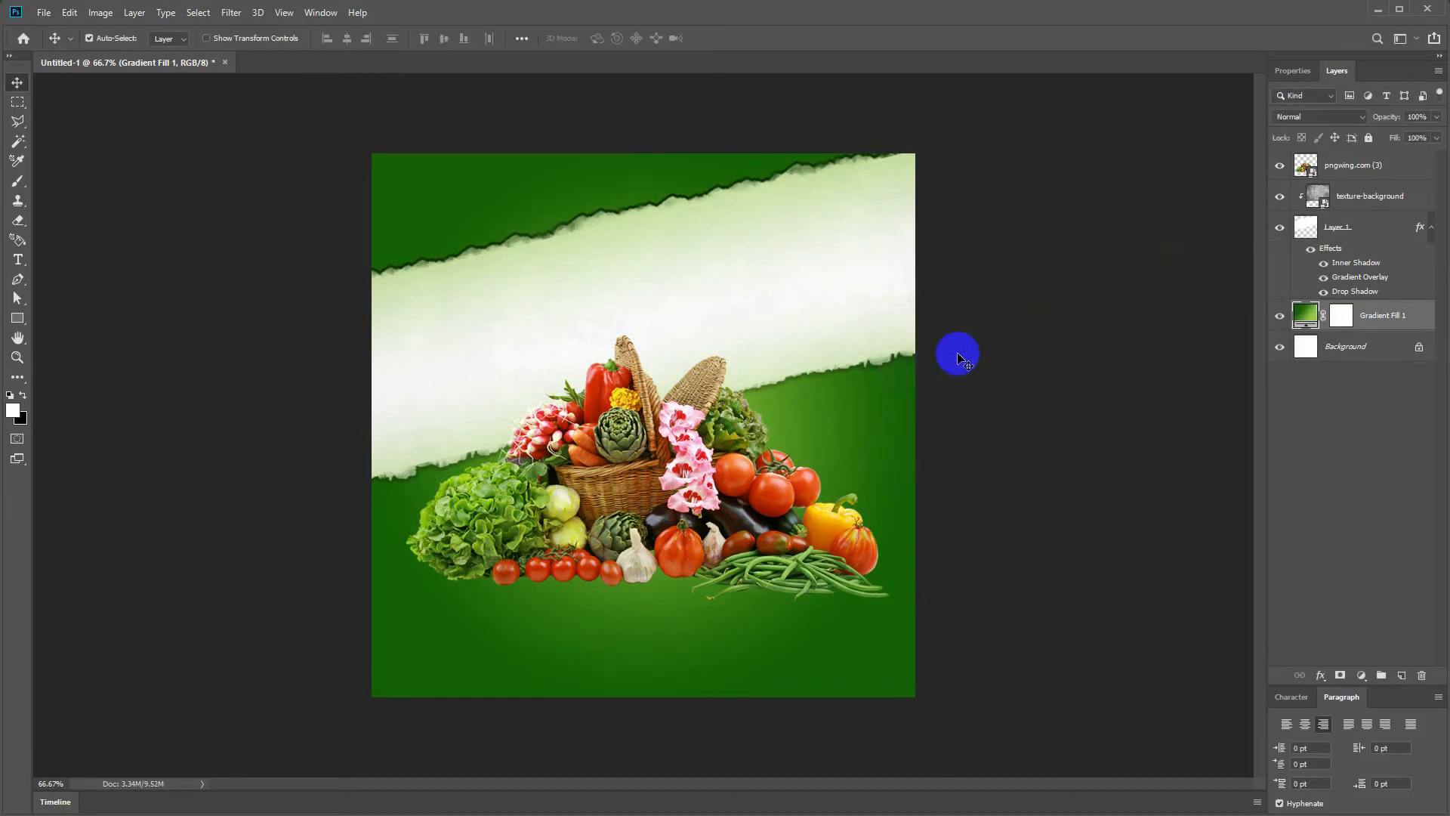
- Change the starting colour stop of Layer 1's gradient overlay from light green to a dark green
left_click(1307, 227)
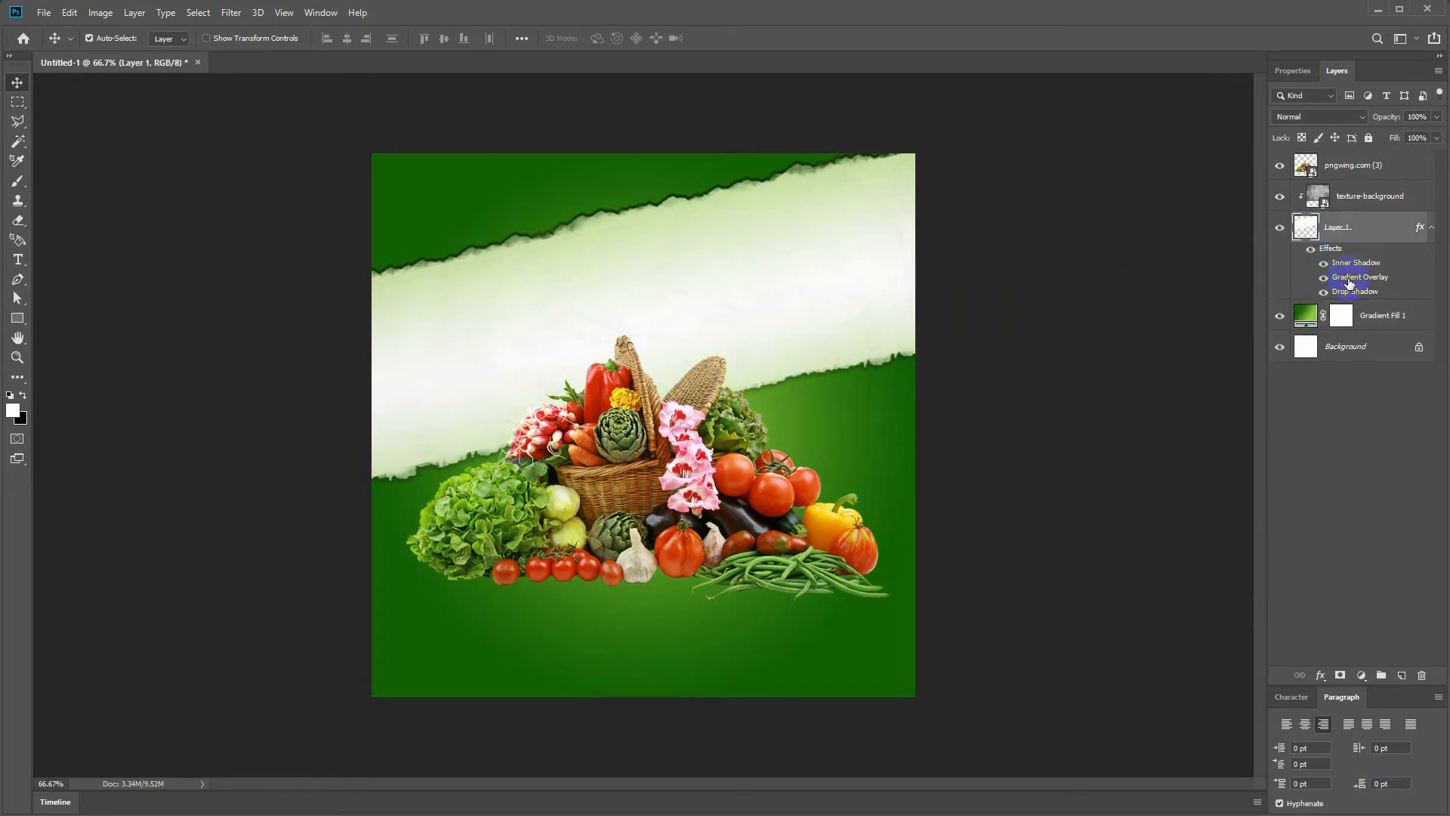
double_click(1350, 279)
left_click(970, 452)
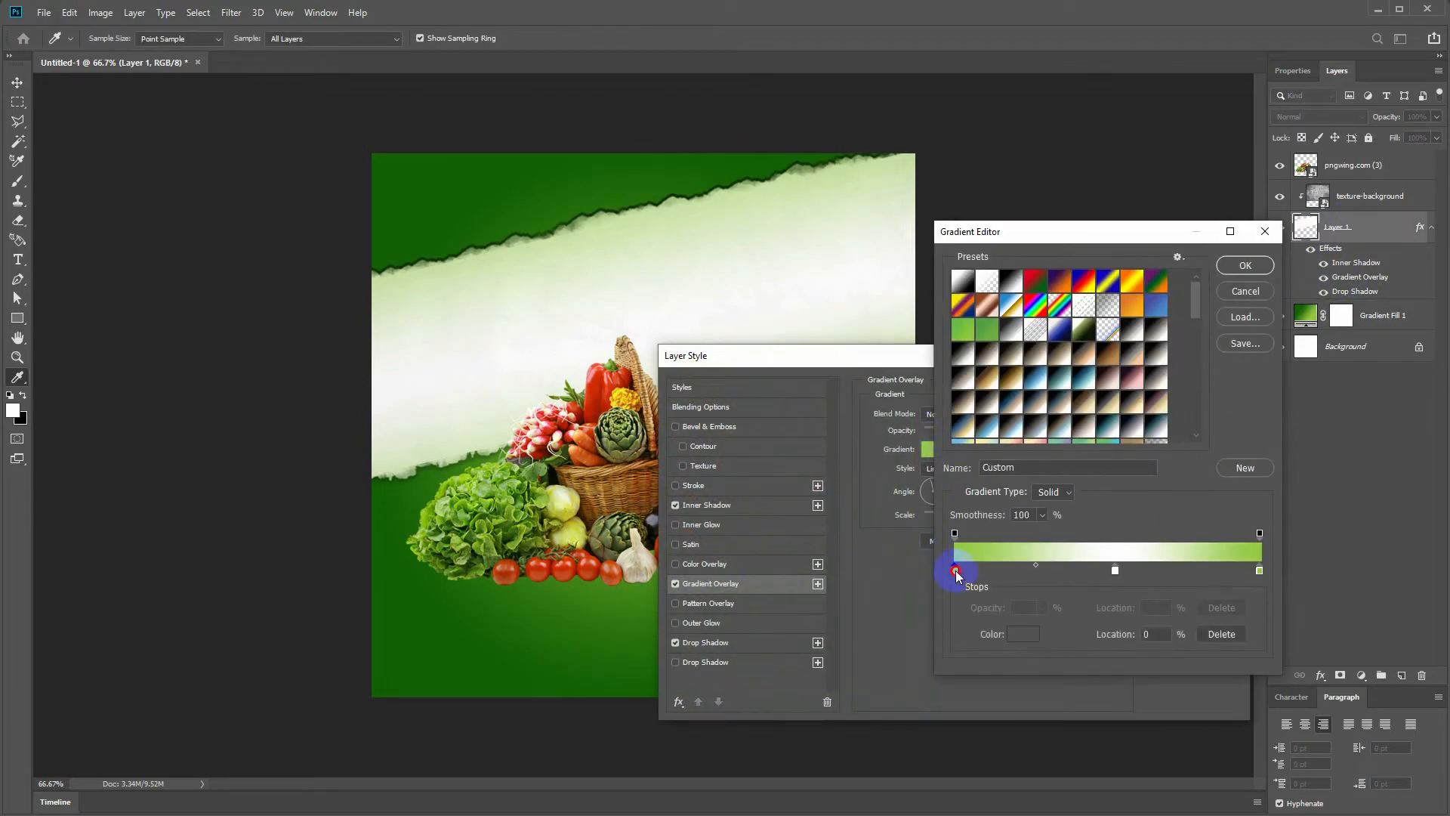
double_click(955, 570)
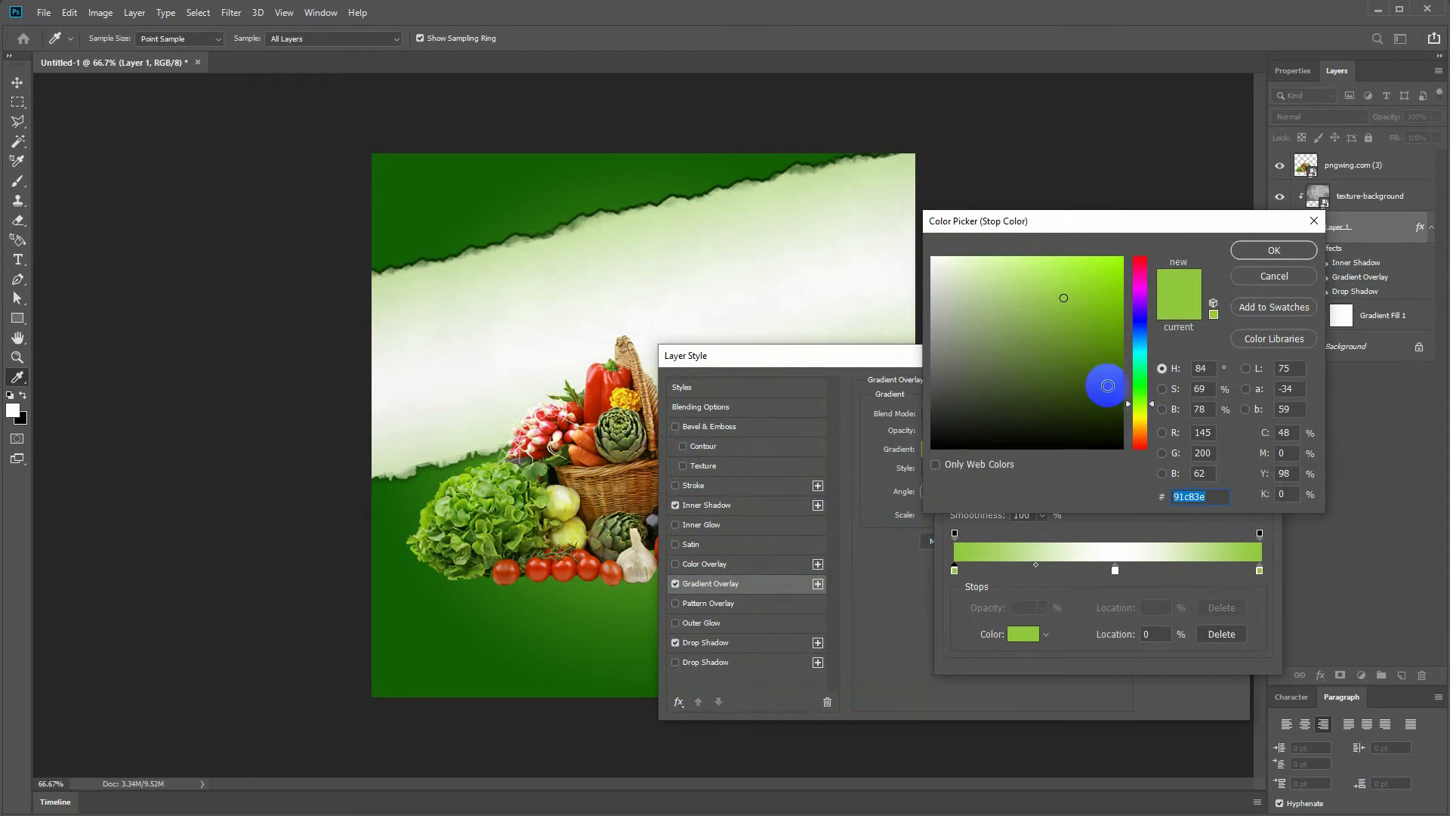
left_click_drag(1132, 393, 1121, 327)
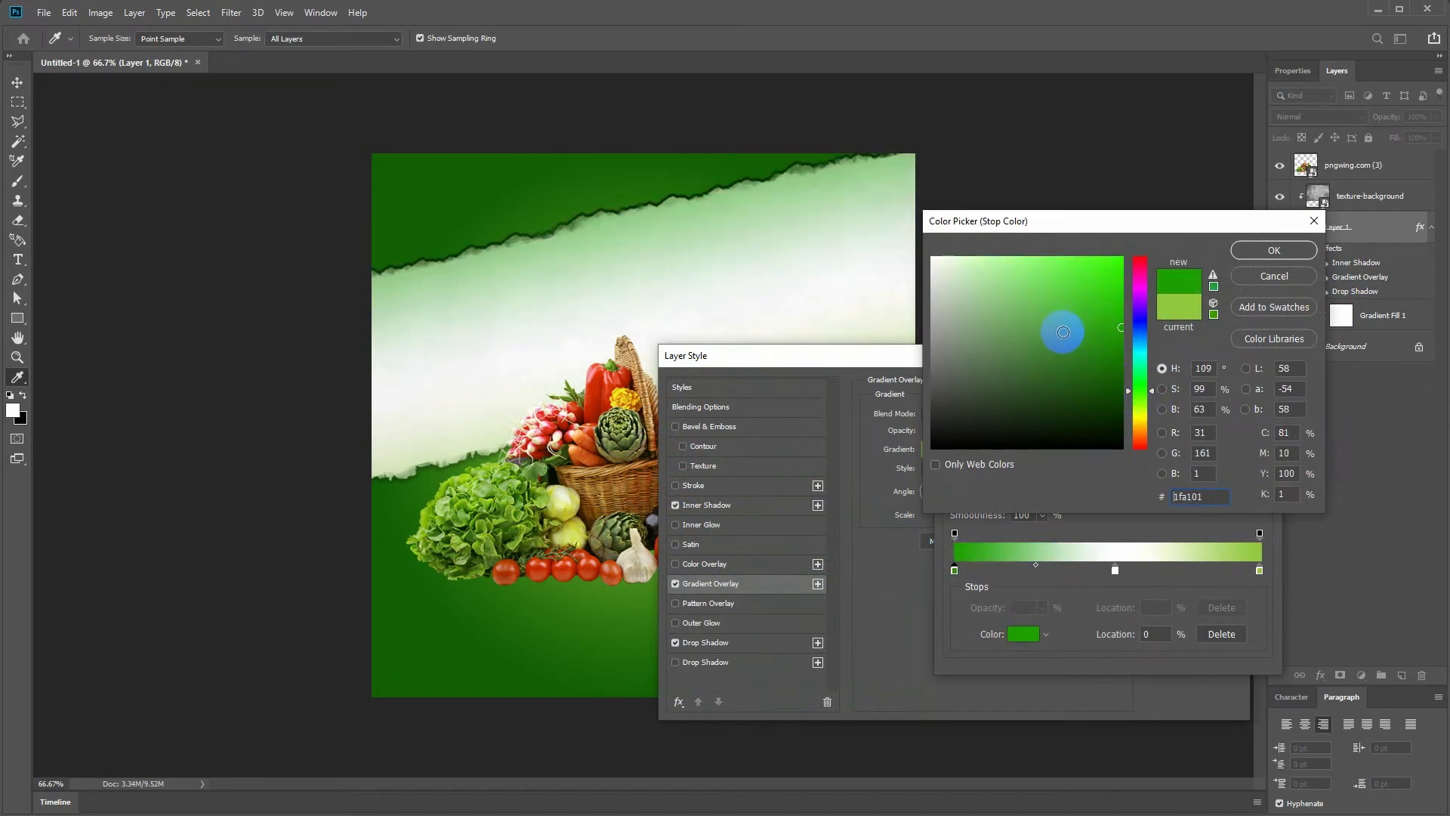
left_click(1112, 361)
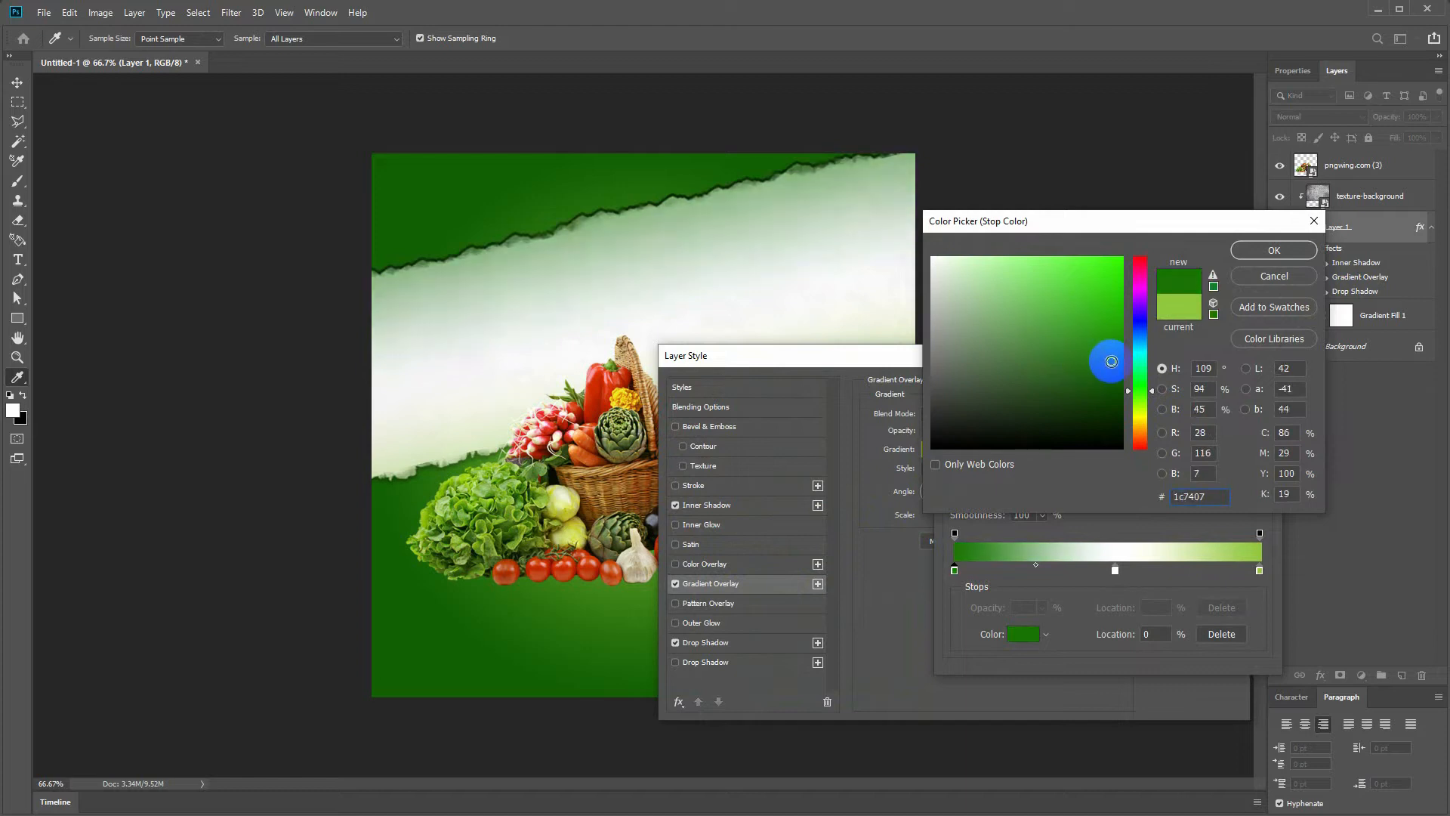
left_click(1274, 250)
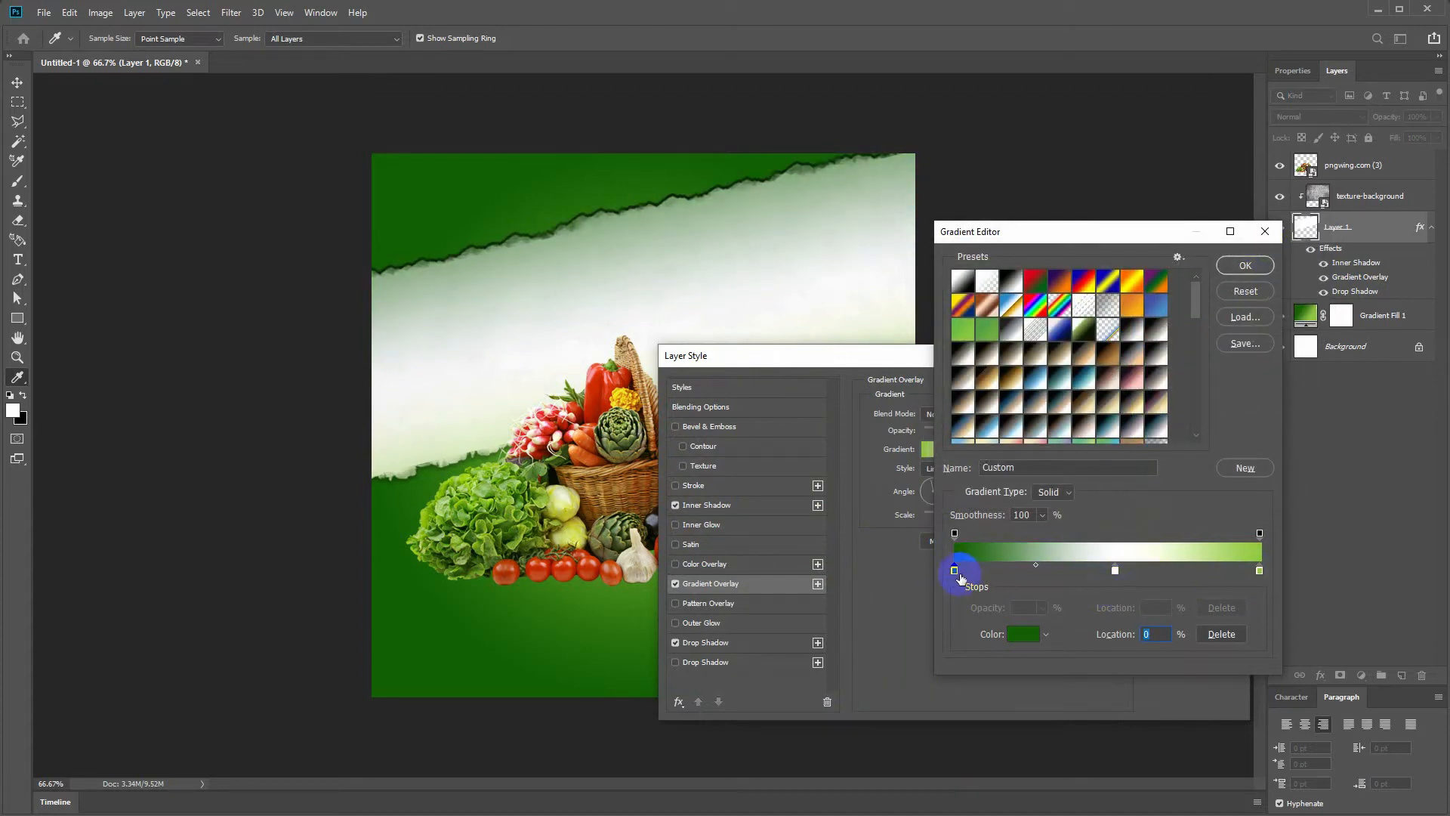
- Make the ending colour stop of Layer 1's gradient overlay the same dark green as the starting stop and apply the layer style
left_click_drag(1260, 574, 986, 582)
left_click(1258, 572)
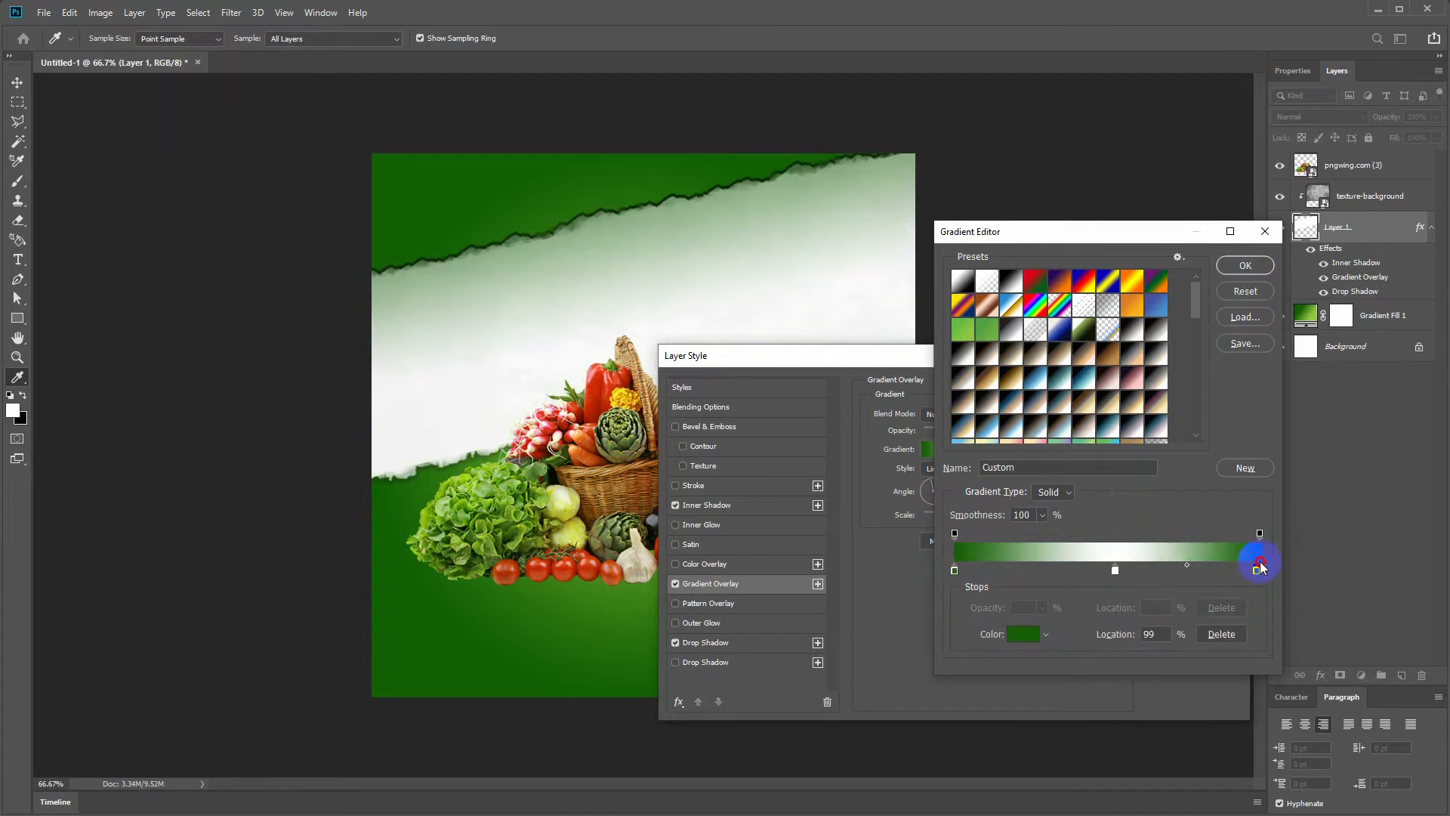
left_click(1245, 265)
left_click(1194, 388)
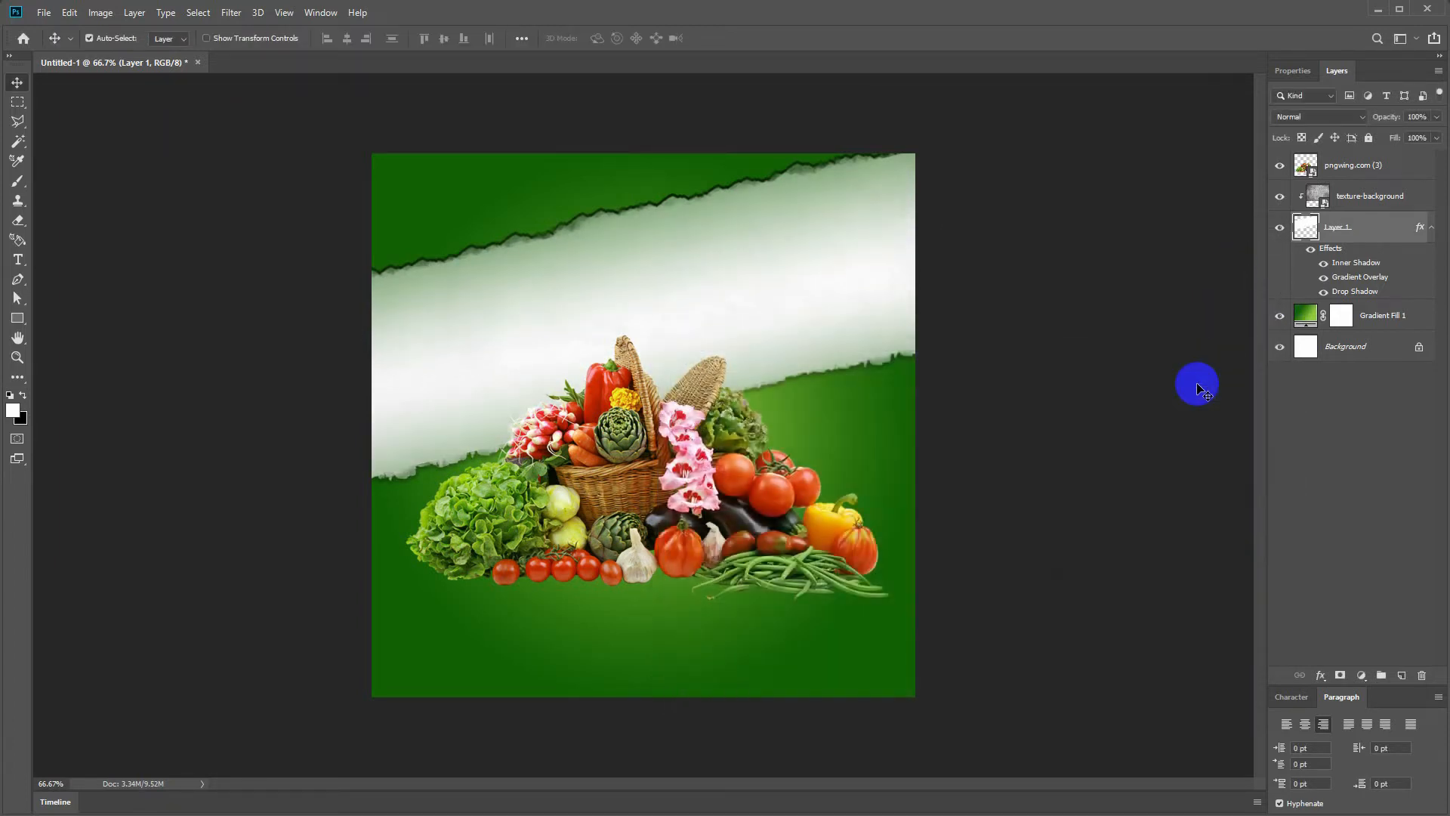
- Add a left-aligned placeholder text line on the torn paper and move its layer to the top of the layer stack
key("t")
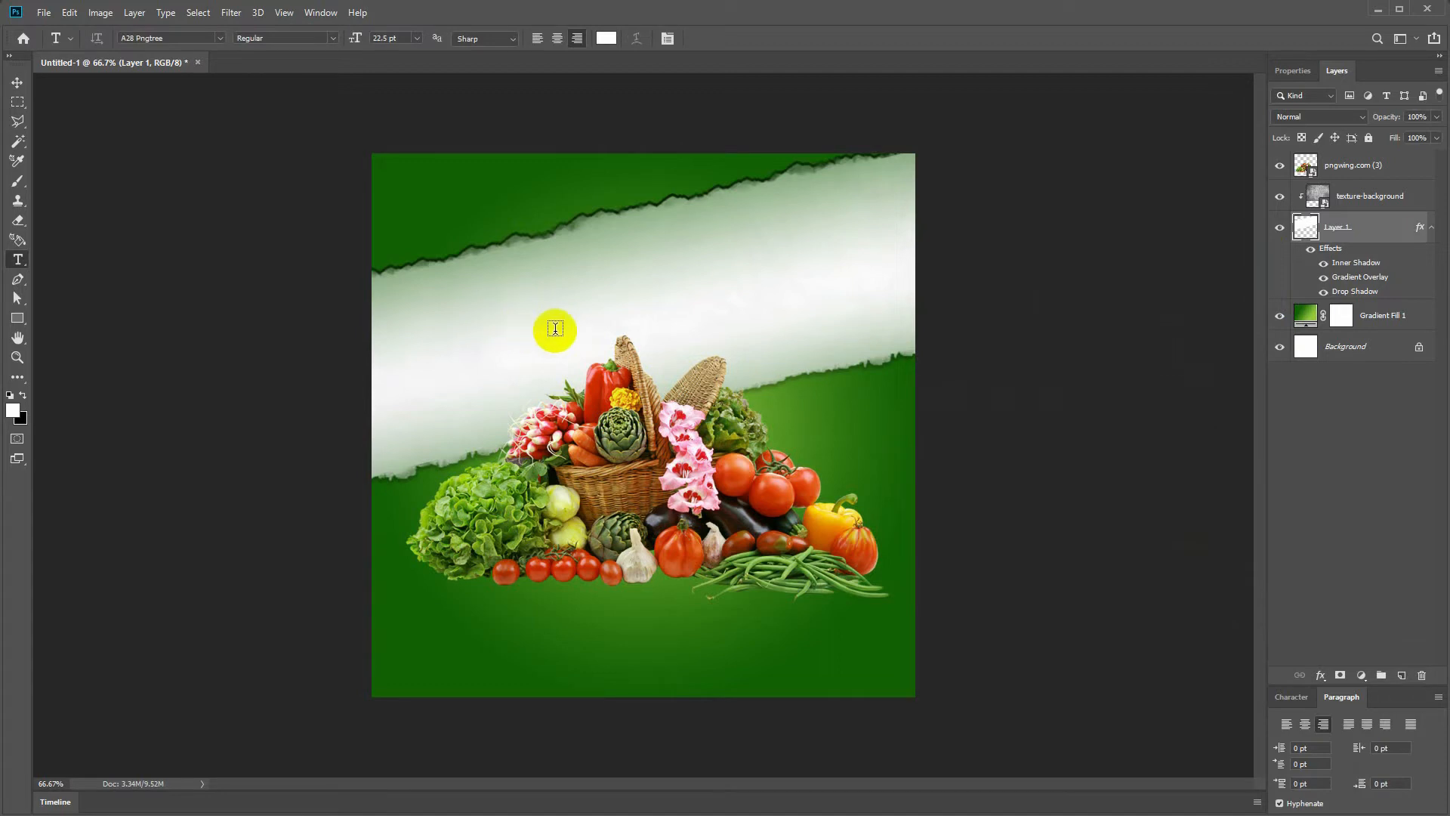
left_click(477, 318)
left_click_drag(403, 309, 657, 307)
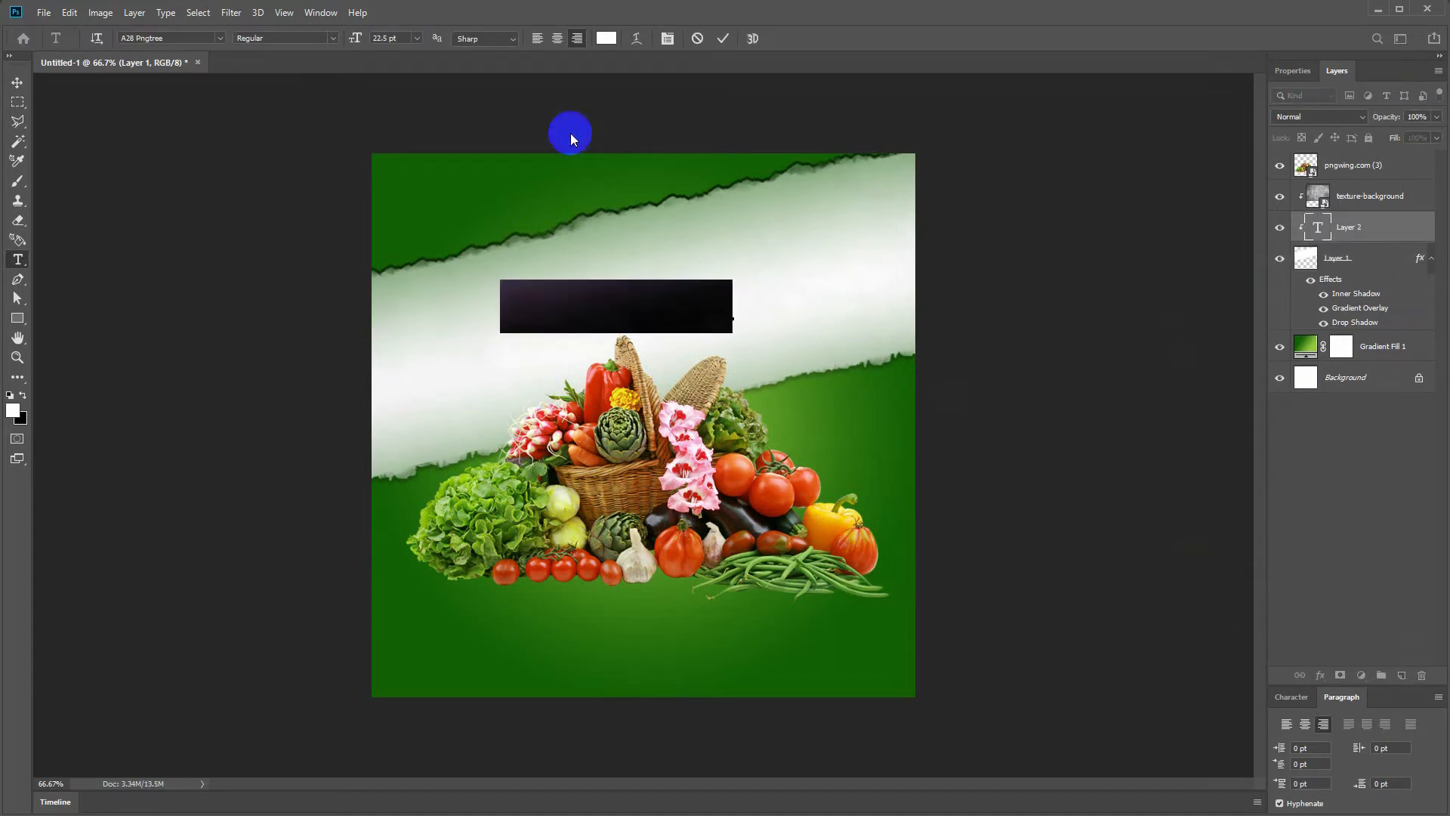
left_click(537, 38)
left_click_drag(799, 301, 550, 308)
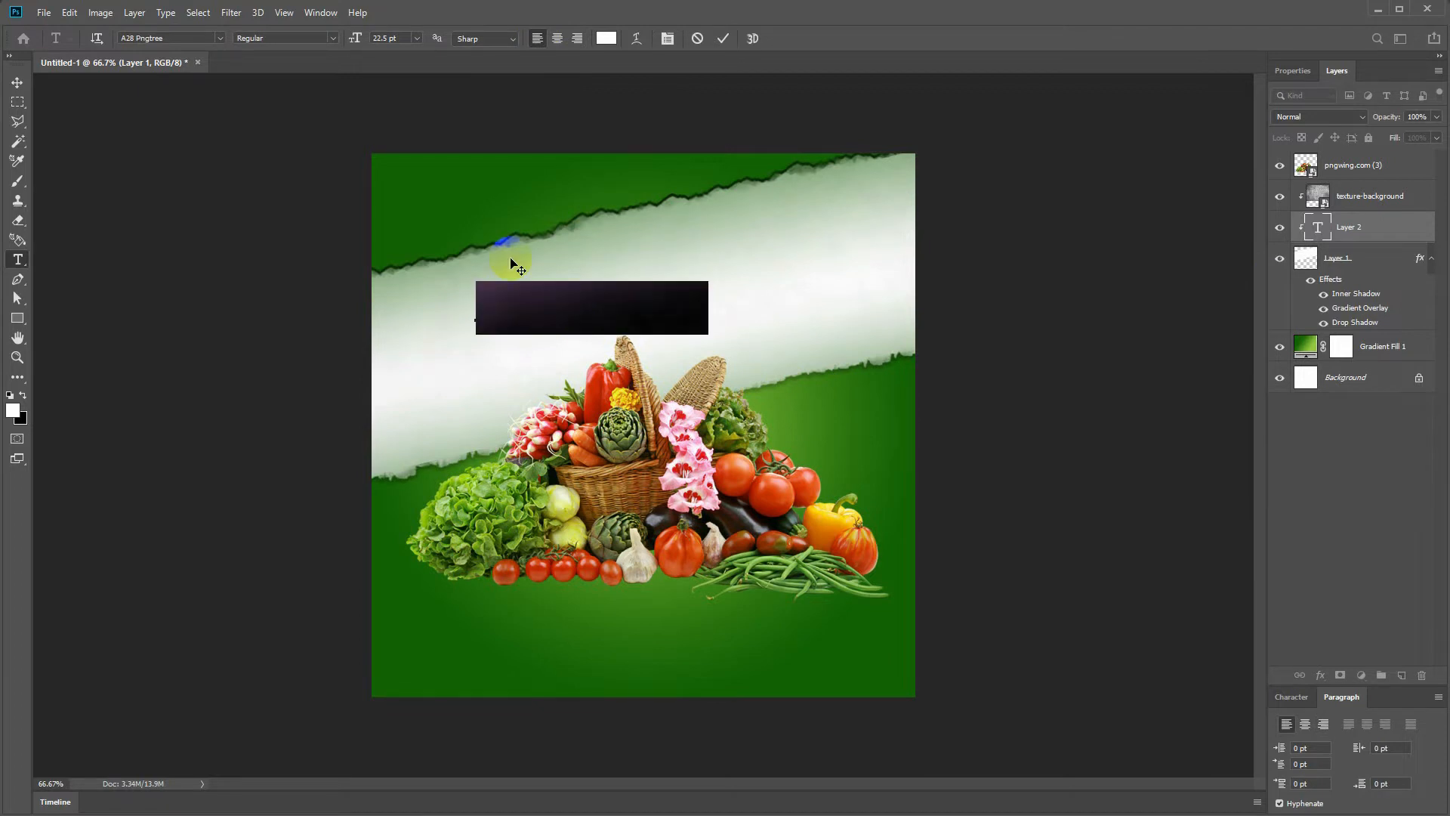
left_click_drag(1371, 230, 1353, 160)
- Set the placeholder text's font to A28 Pngtree Regular and its colour to the background's dark green, 146005
triple_click(552, 323)
left_click(181, 38)
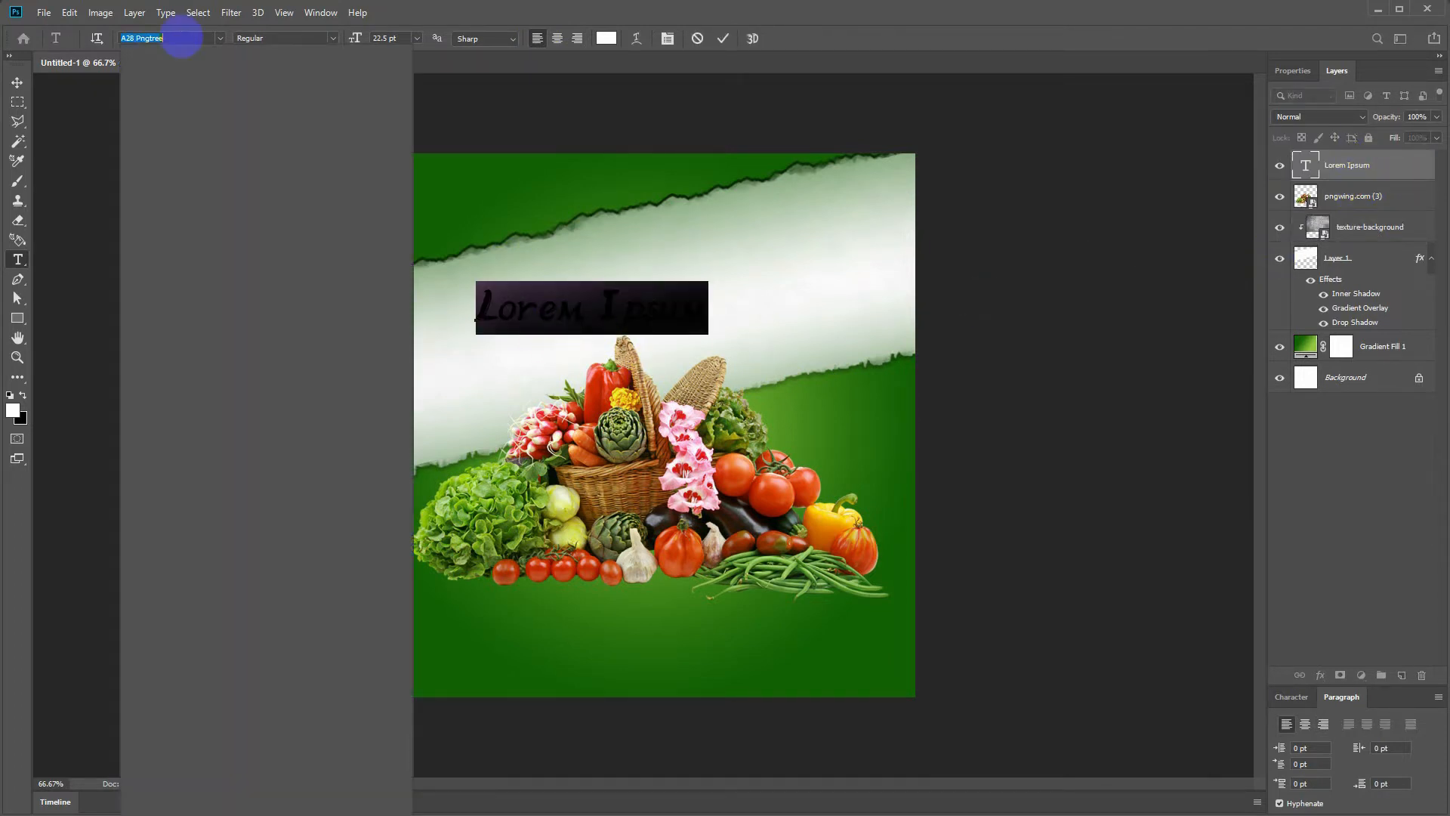
type("a28")
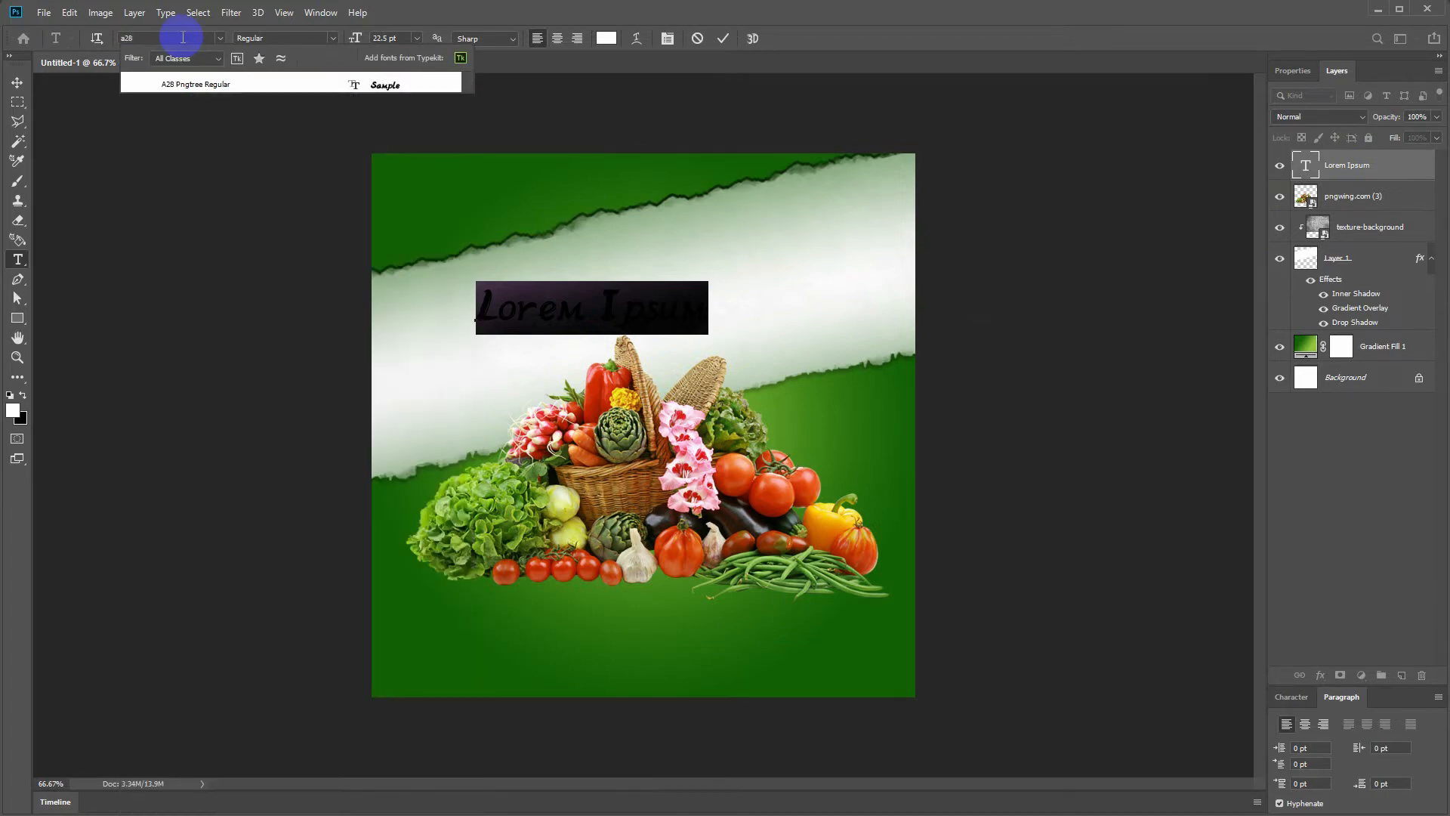
left_click(194, 84)
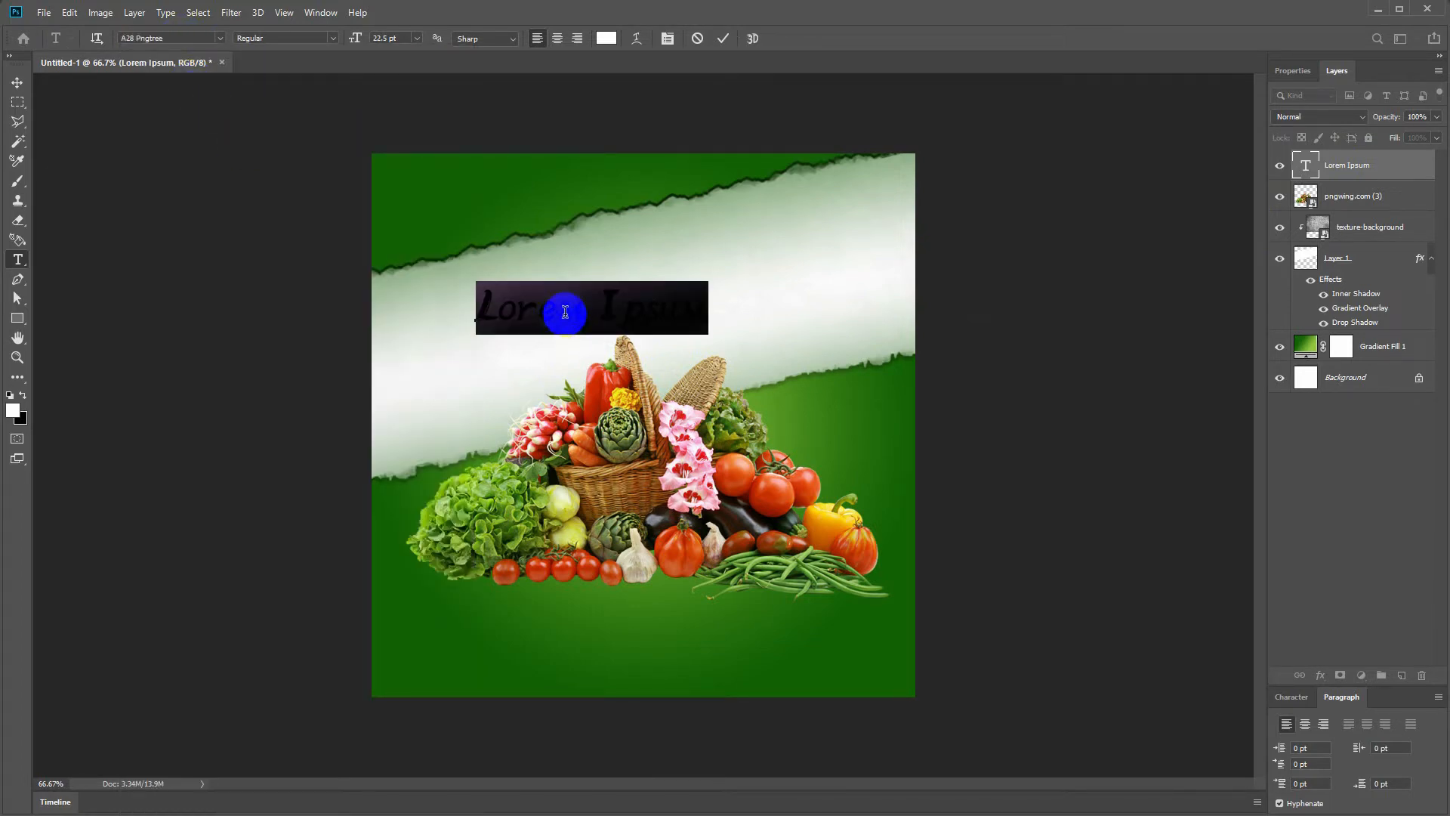
left_click(606, 38)
left_click(408, 173)
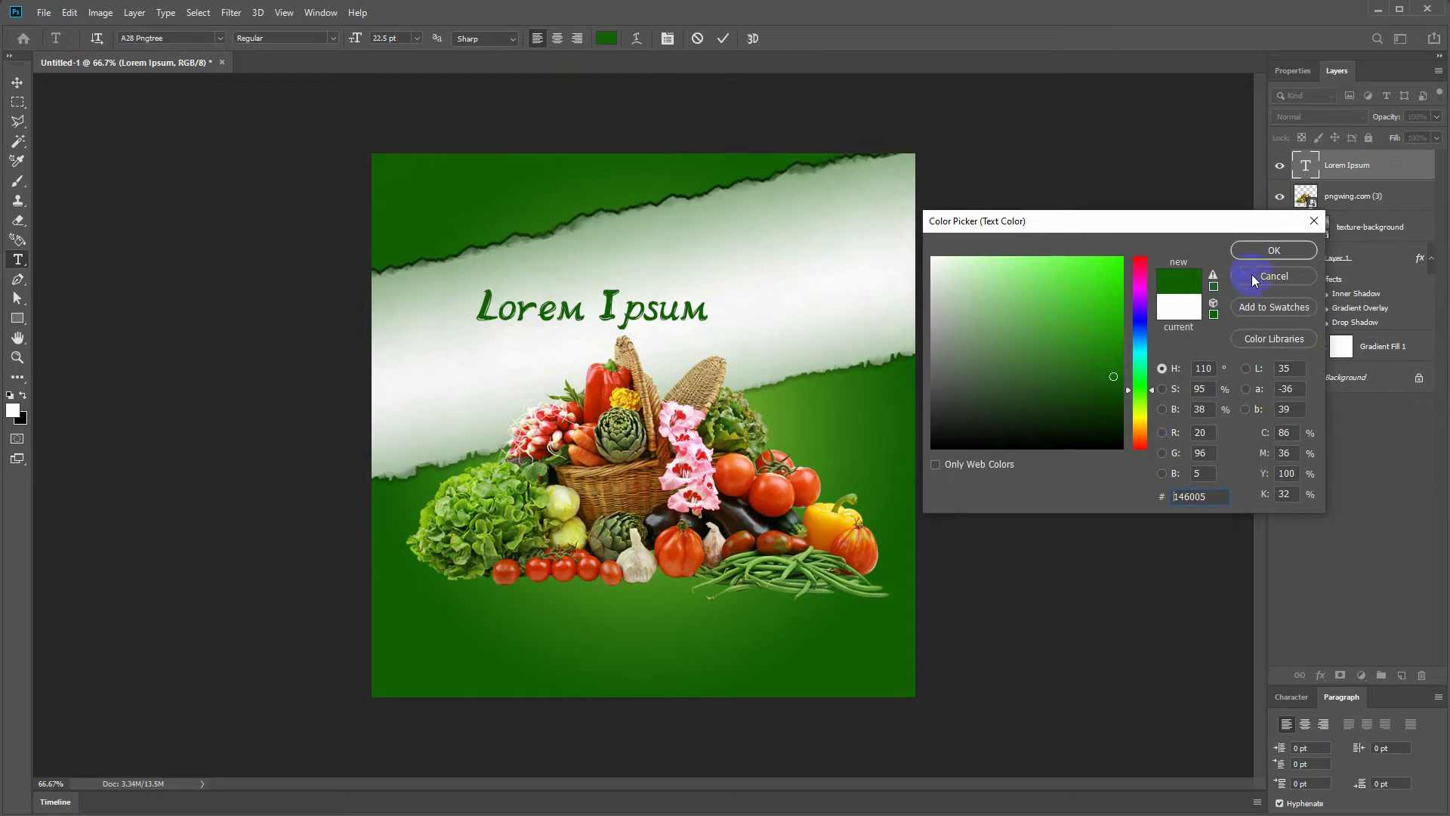
left_click(1256, 253)
- Replace the placeholder text with "Fresh & Healthy"
left_click(583, 315)
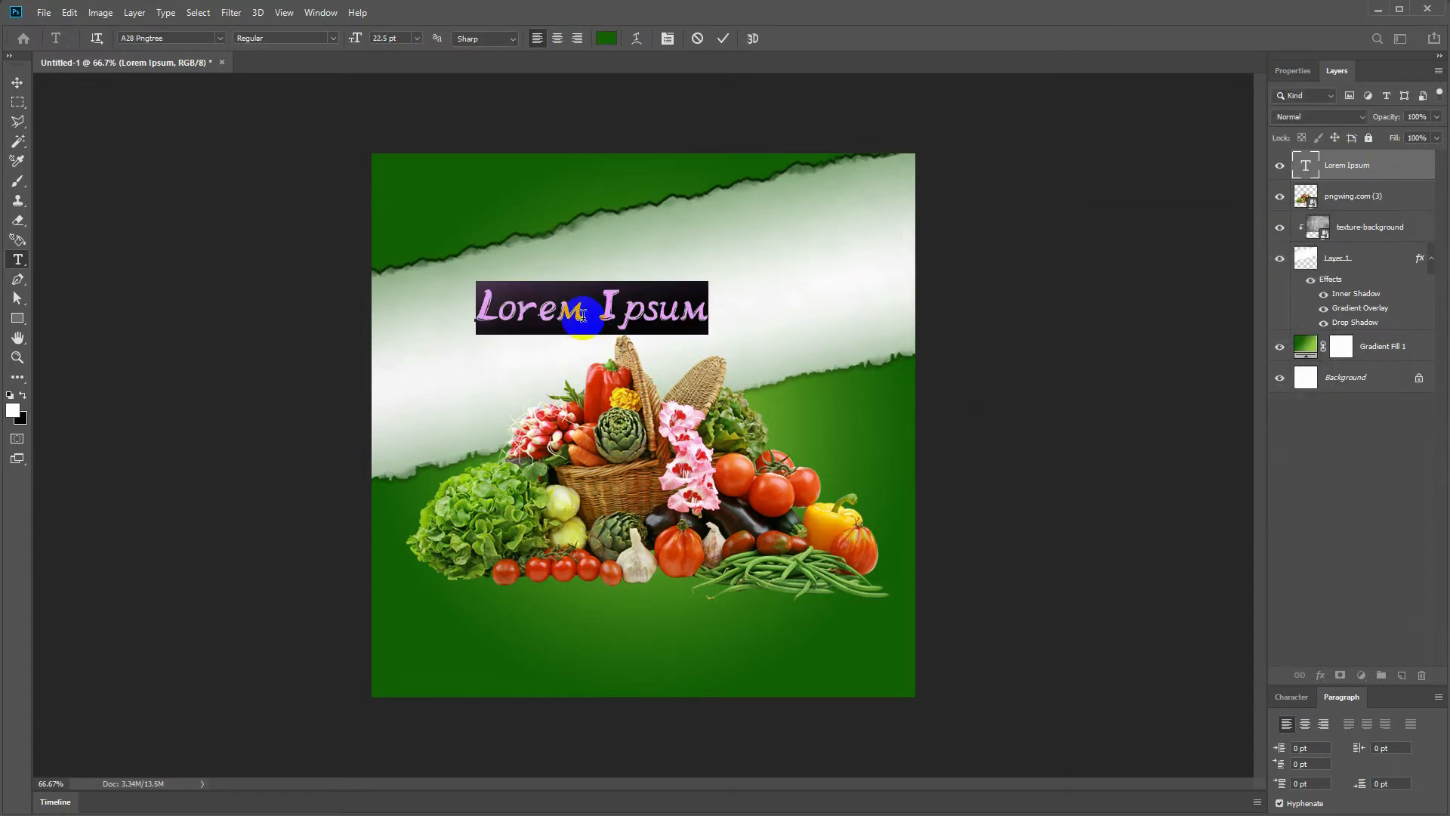
type("Fresh &")
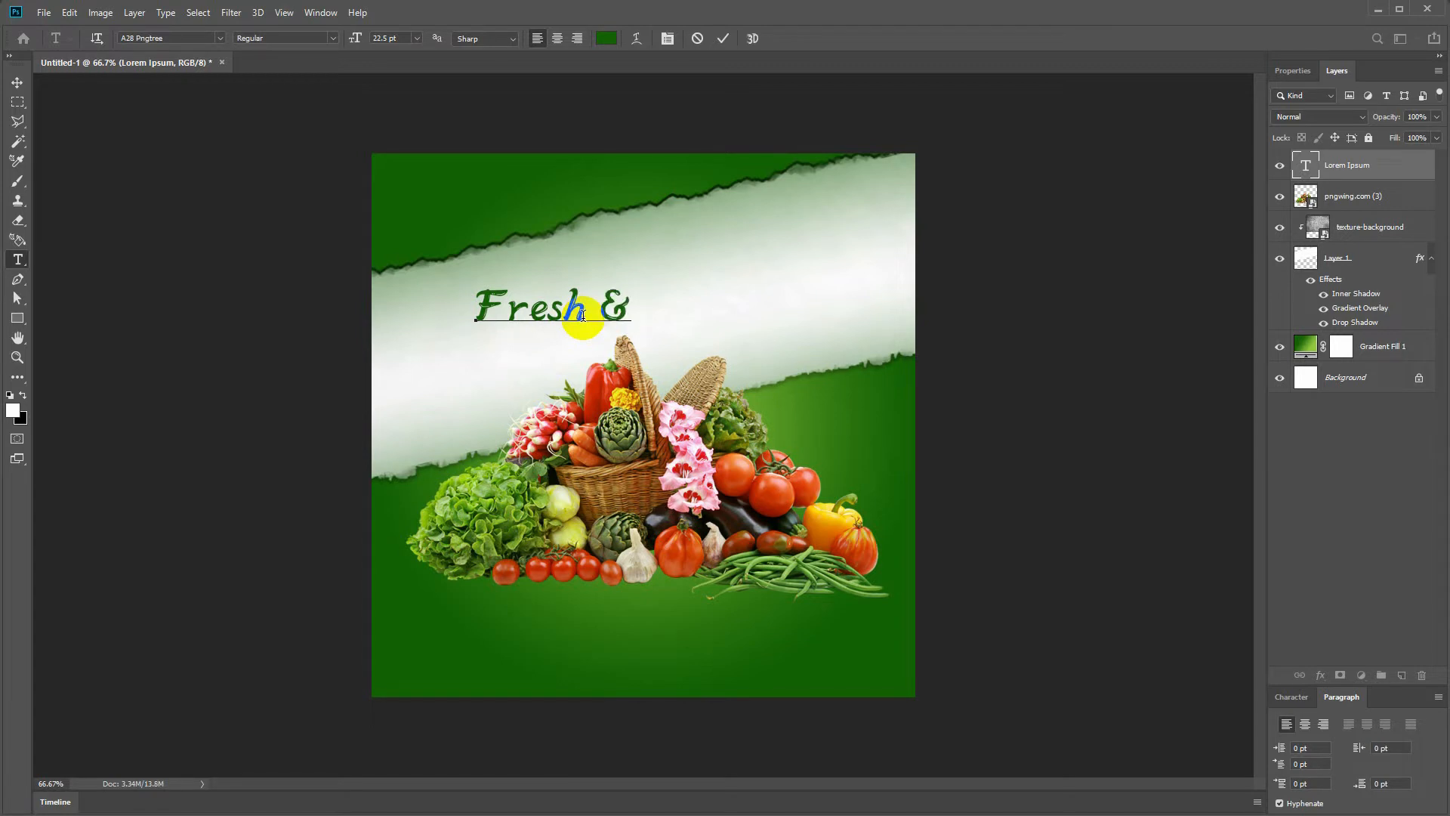
type(" Heal")
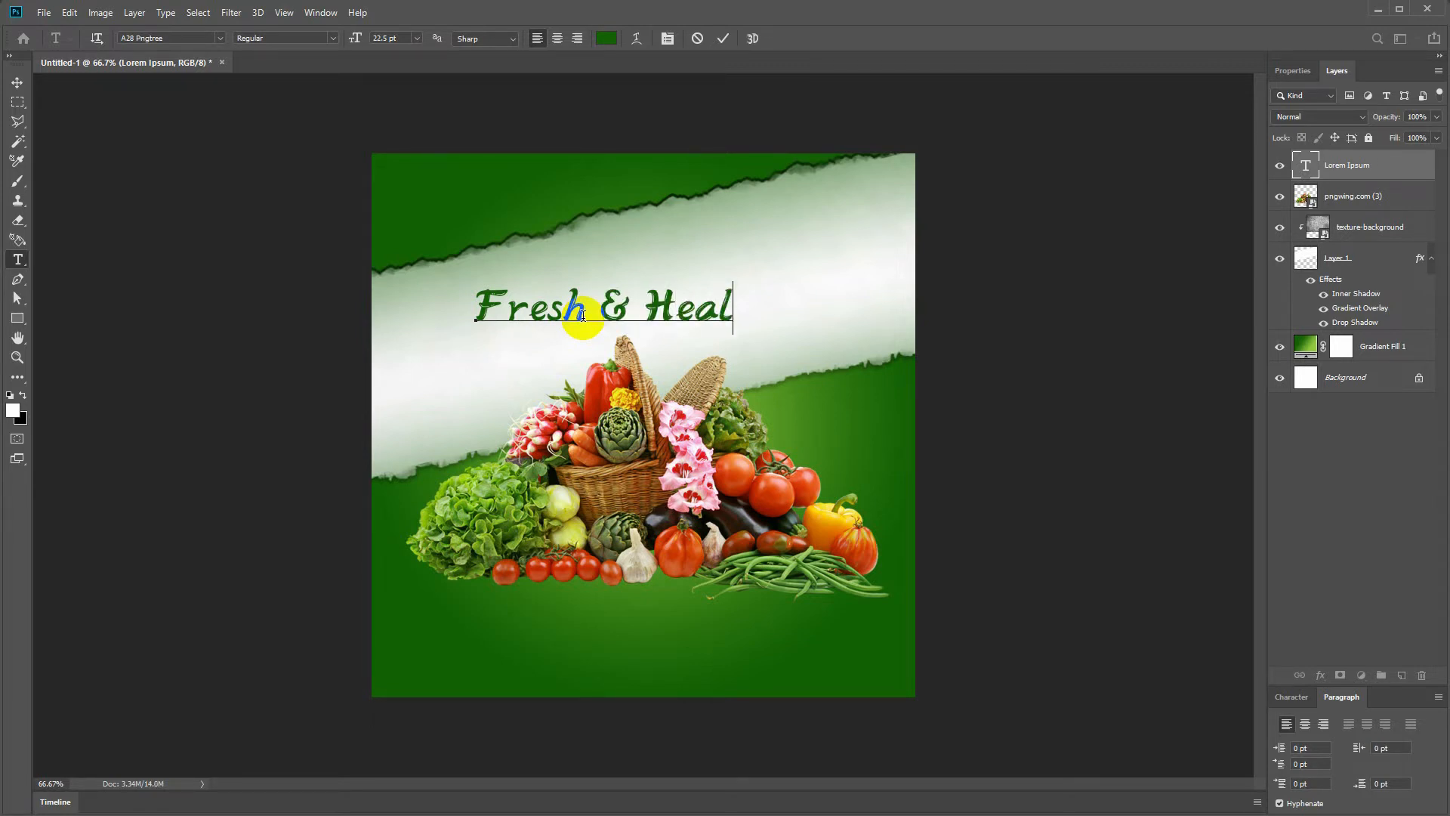
type("thy")
key("ctrl+Return")
- Scale the Fresh & Healthy text to about 112%, rotate it about -14° and place it along the paper strip's upper part
key("ctrl+t")
mouse_move(806, 346)
left_mouse_down()
mouse_move(806, 303)
mouse_move(736, 278)
mouse_move(815, 266)
left_mouse_up()
mouse_move(730, 254)
left_mouse_down()
mouse_move(744, 250)
mouse_move(731, 256)
left_mouse_up()
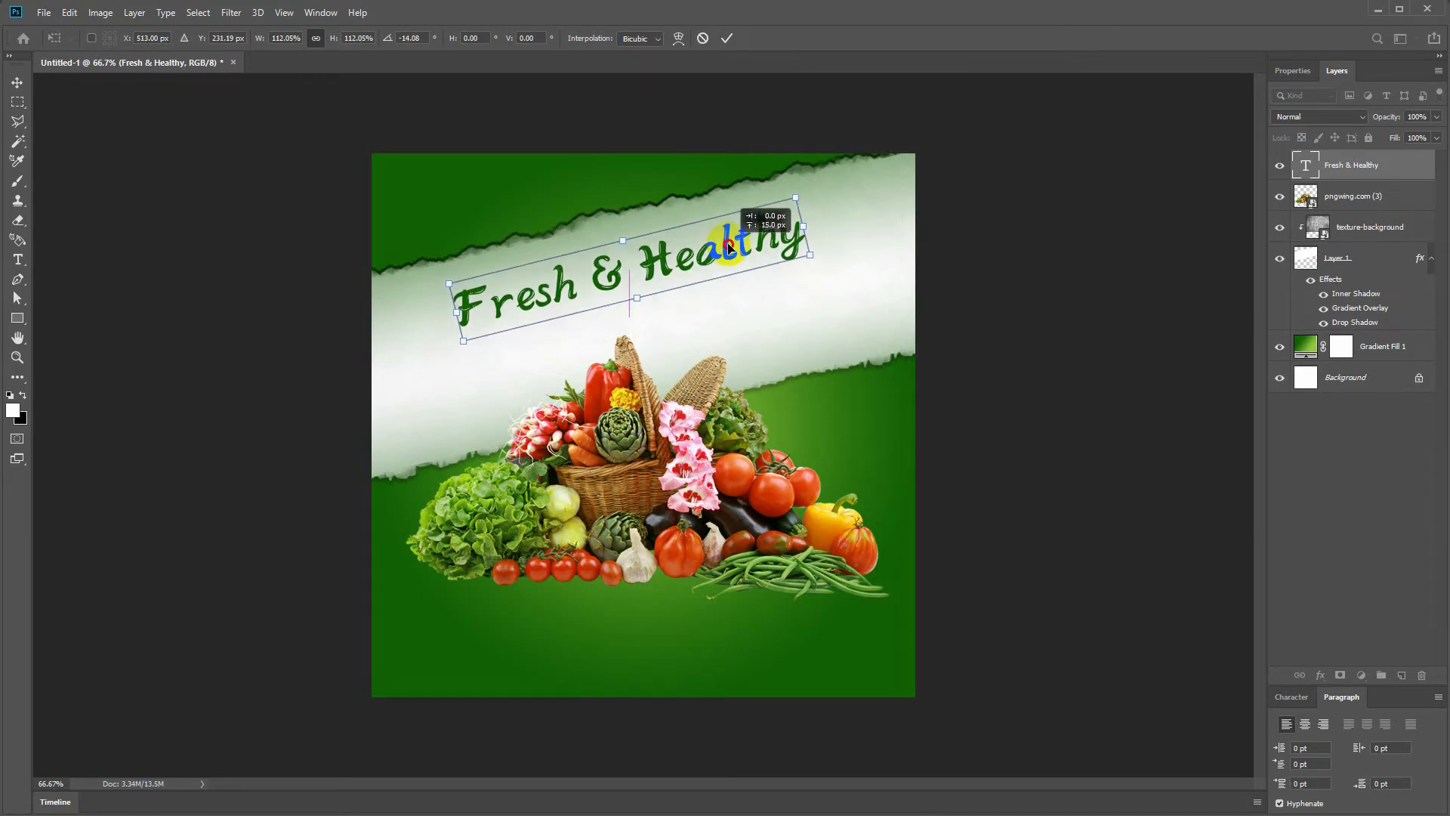
key("Return")
- Duplicate the Fresh & Healthy text directly below the original and shift the vegetable basket slightly down
left_click(17, 82)
left_click_drag(551, 305, 556, 351)
mouse_move(672, 485)
left_mouse_down()
mouse_move(673, 516)
mouse_move(664, 501)
left_mouse_up()
- Change the wording of the duplicated text line to "Vegetables"
left_click(659, 316)
double_click(662, 318)
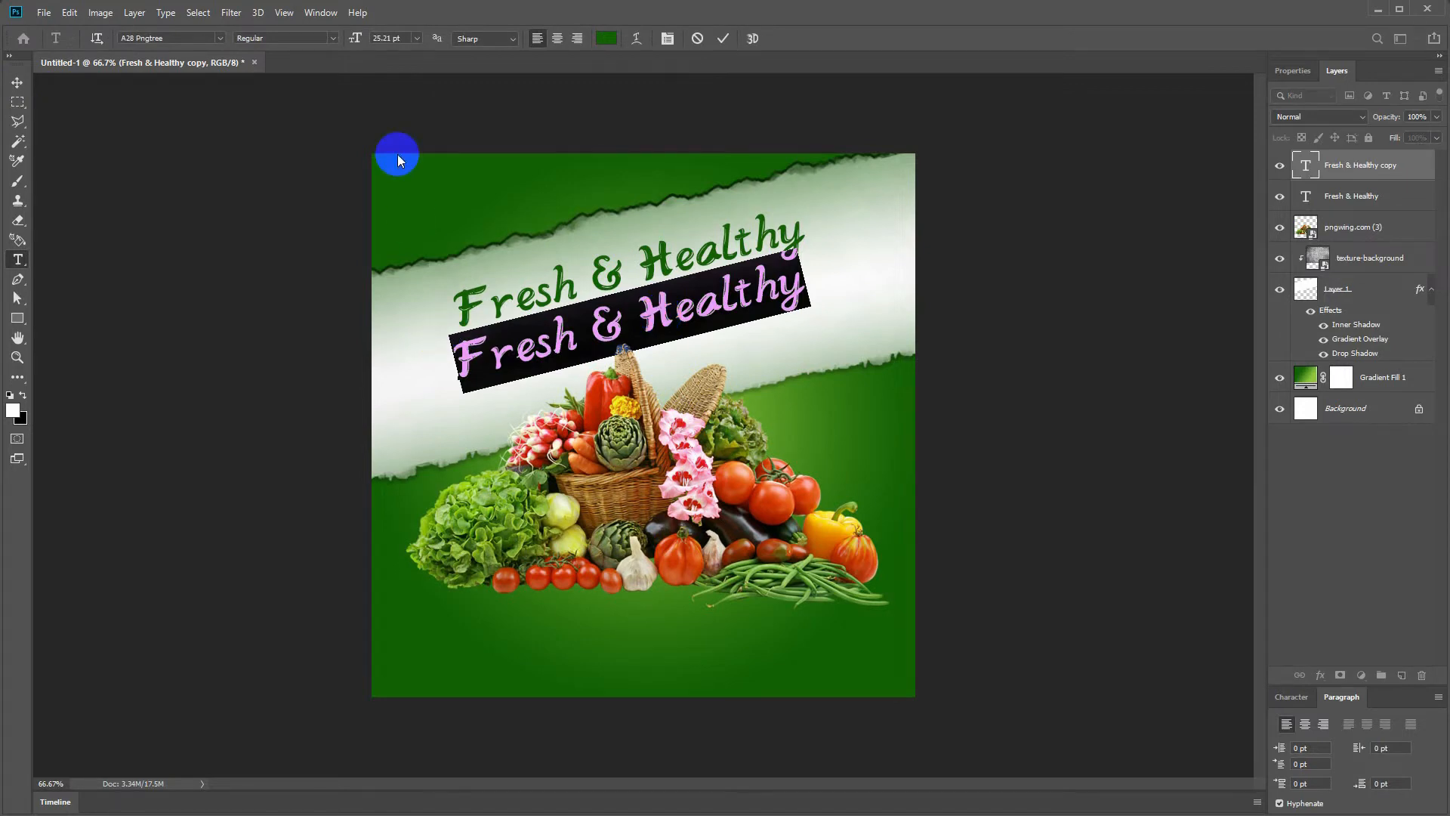
type("Vegetables")
key("ctrl+Return")
- Enlarge the Vegetables text to about 157% and place it close beneath Fresh & Healthy, matching that line's width
key("ctrl+t")
left_click_drag(685, 393, 820, 458)
left_click_drag(788, 382, 781, 312)
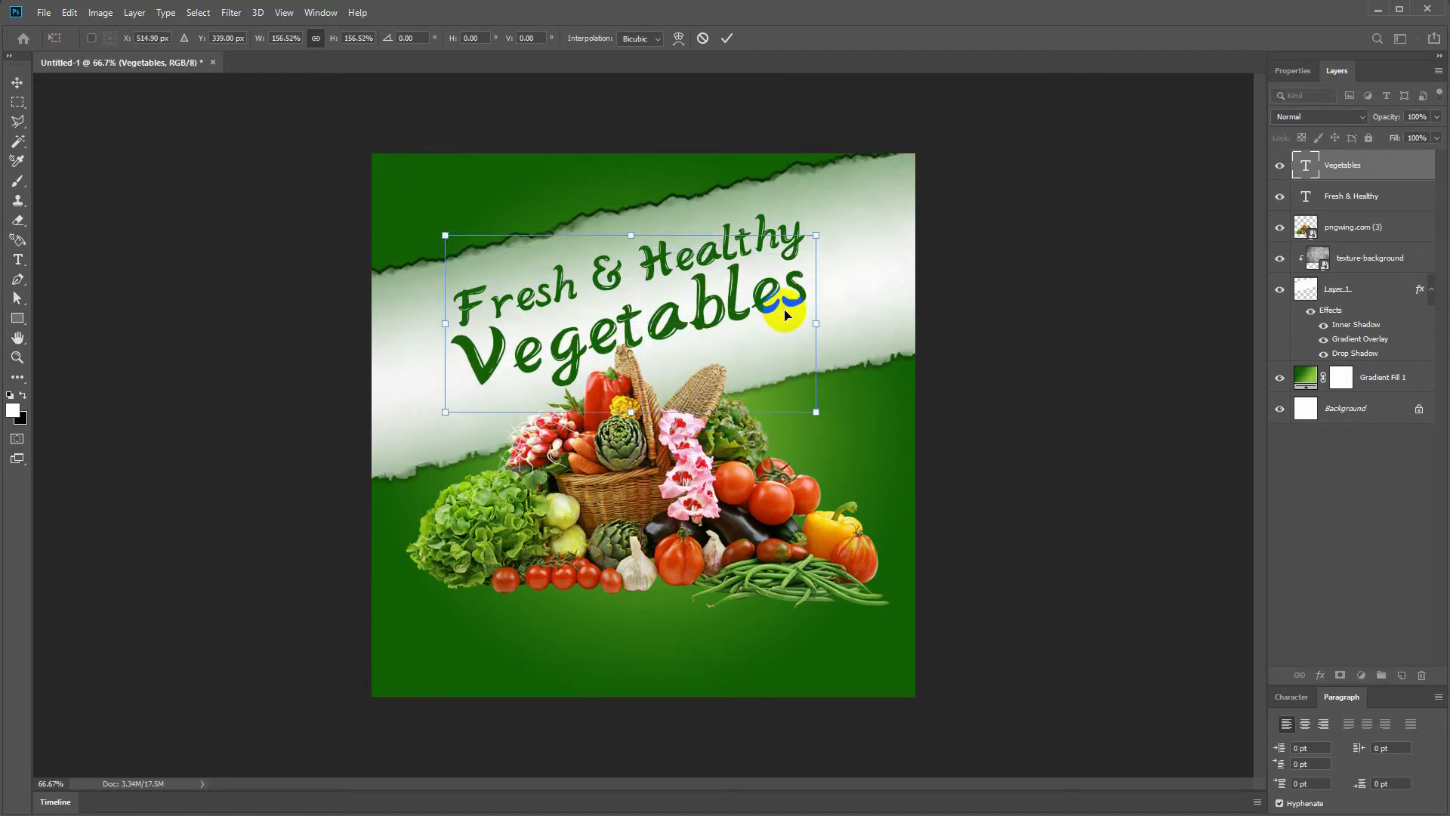
key("Return")
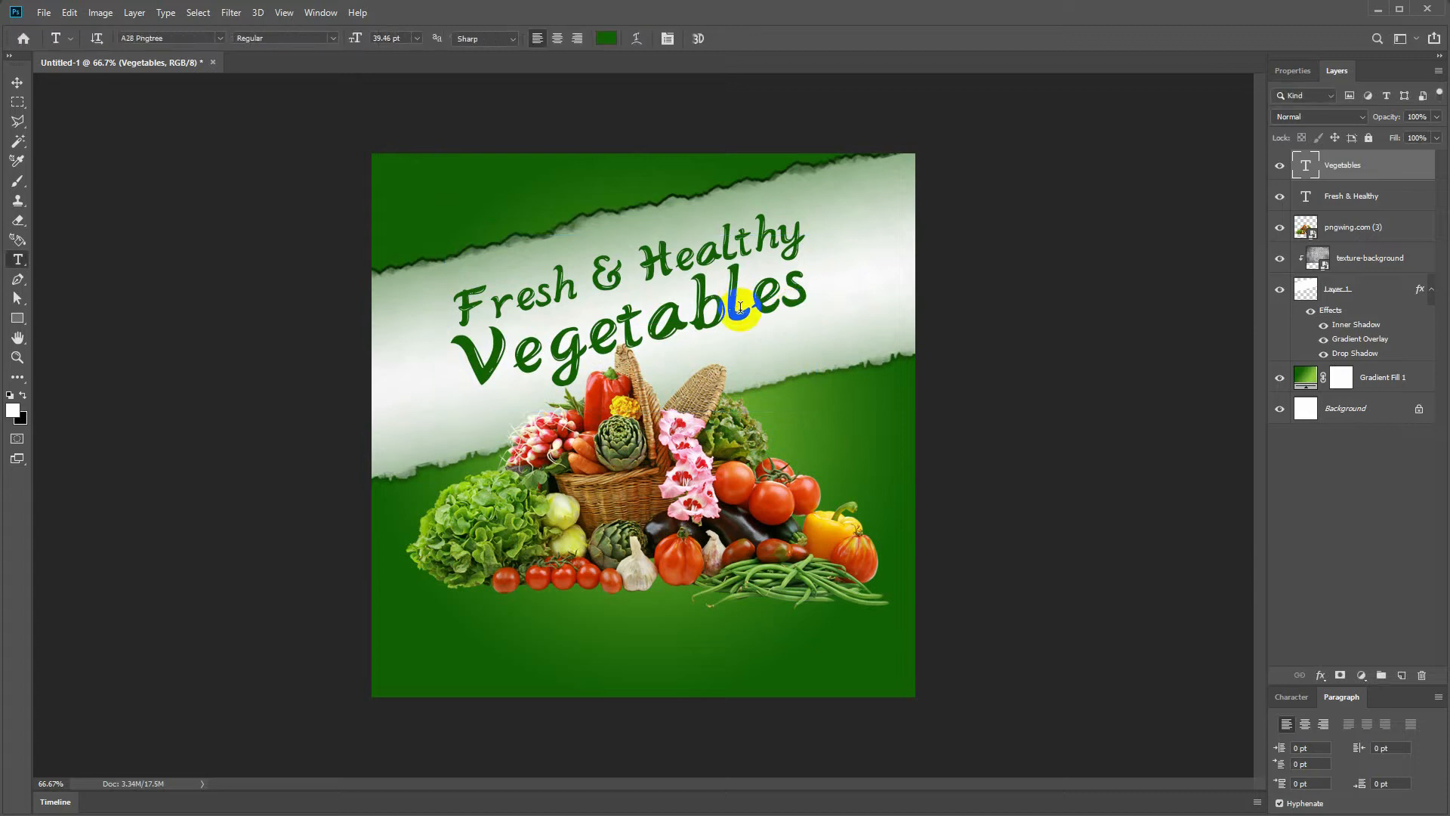
- Reduce the height of Layer 1's torn paper strip by raising its lower edge
left_click(18, 83)
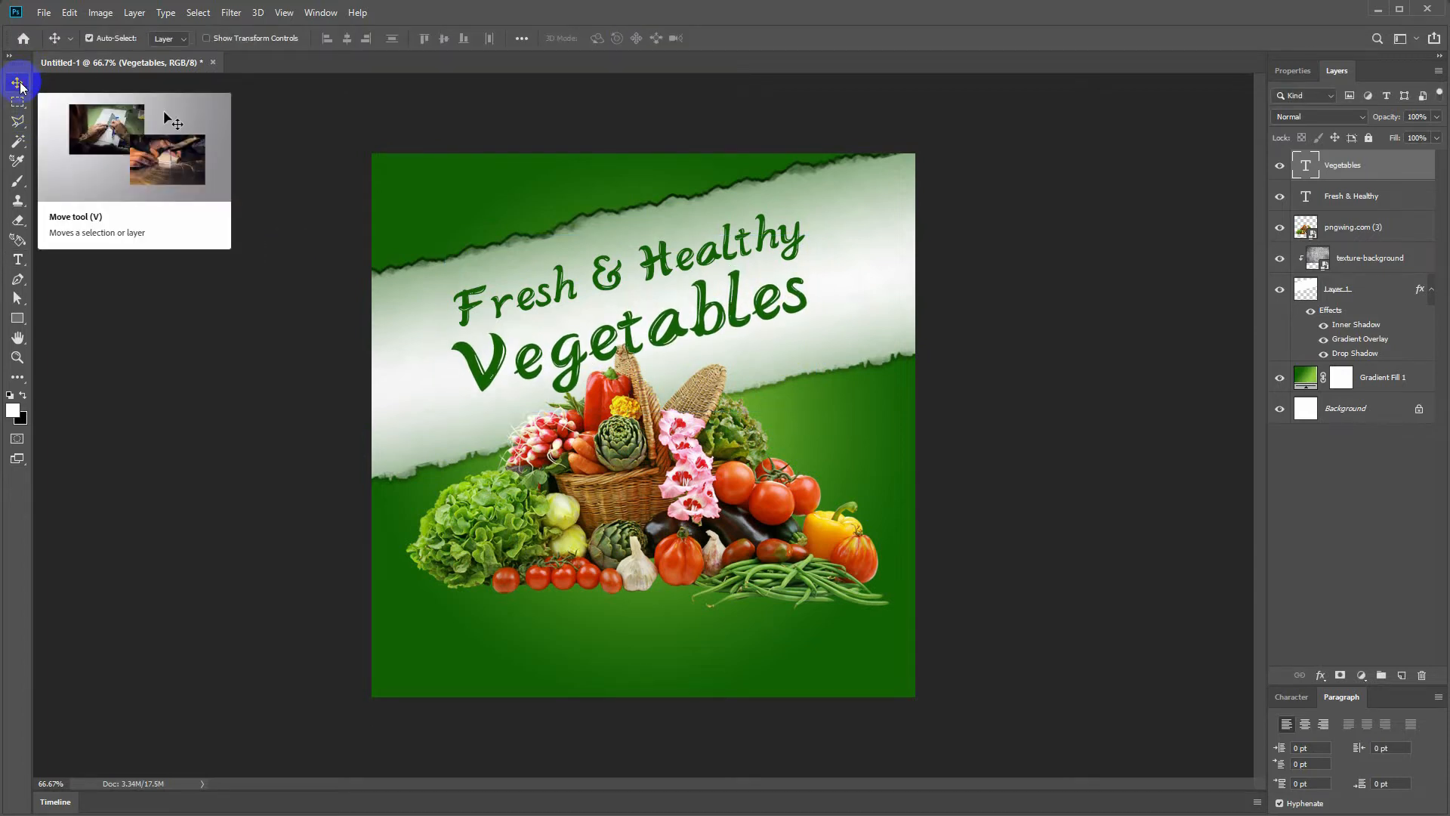
left_click(879, 316)
left_click(1360, 288)
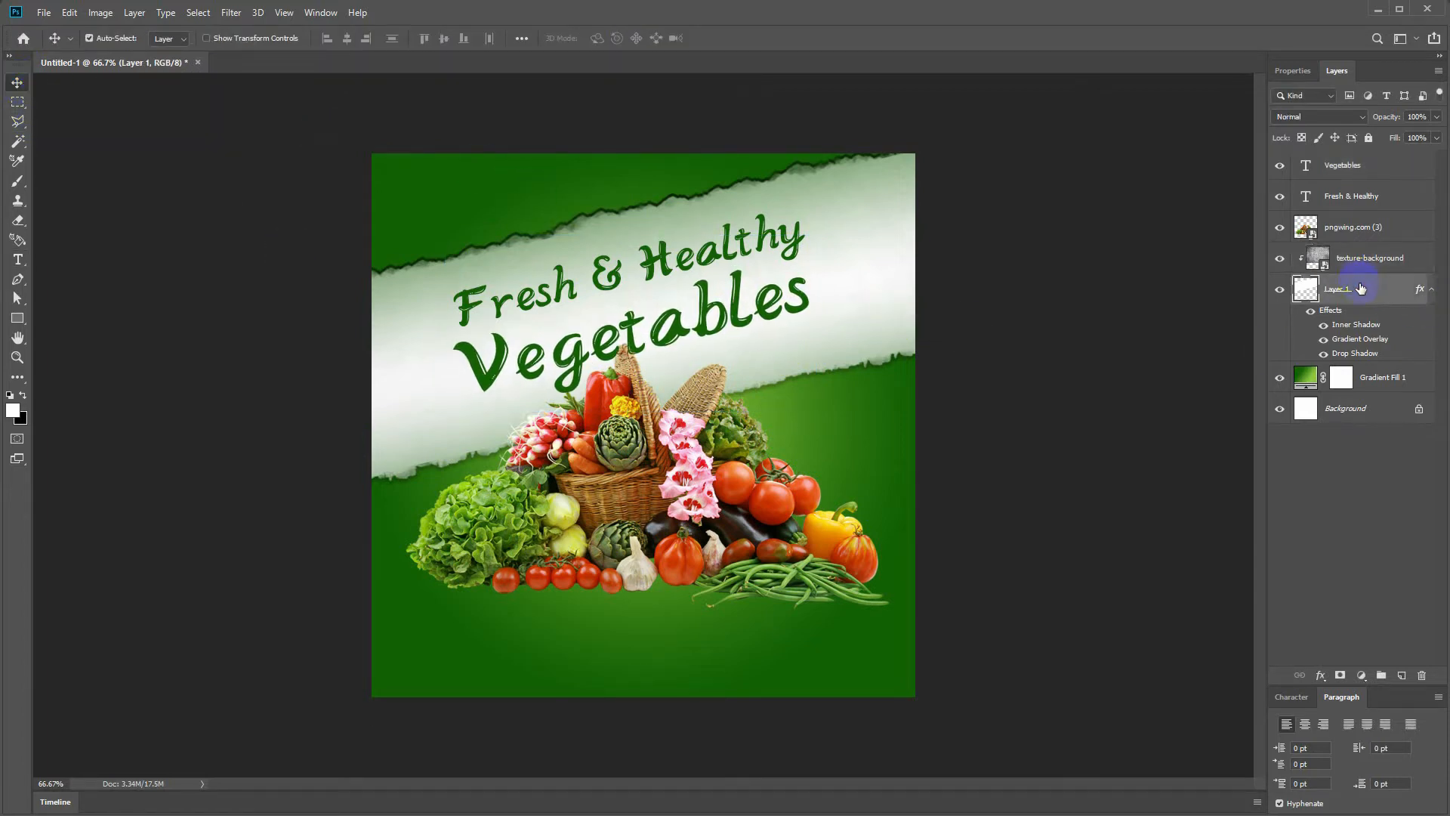
key("ctrl+t")
left_click_drag(633, 492, 637, 462)
key("Return")
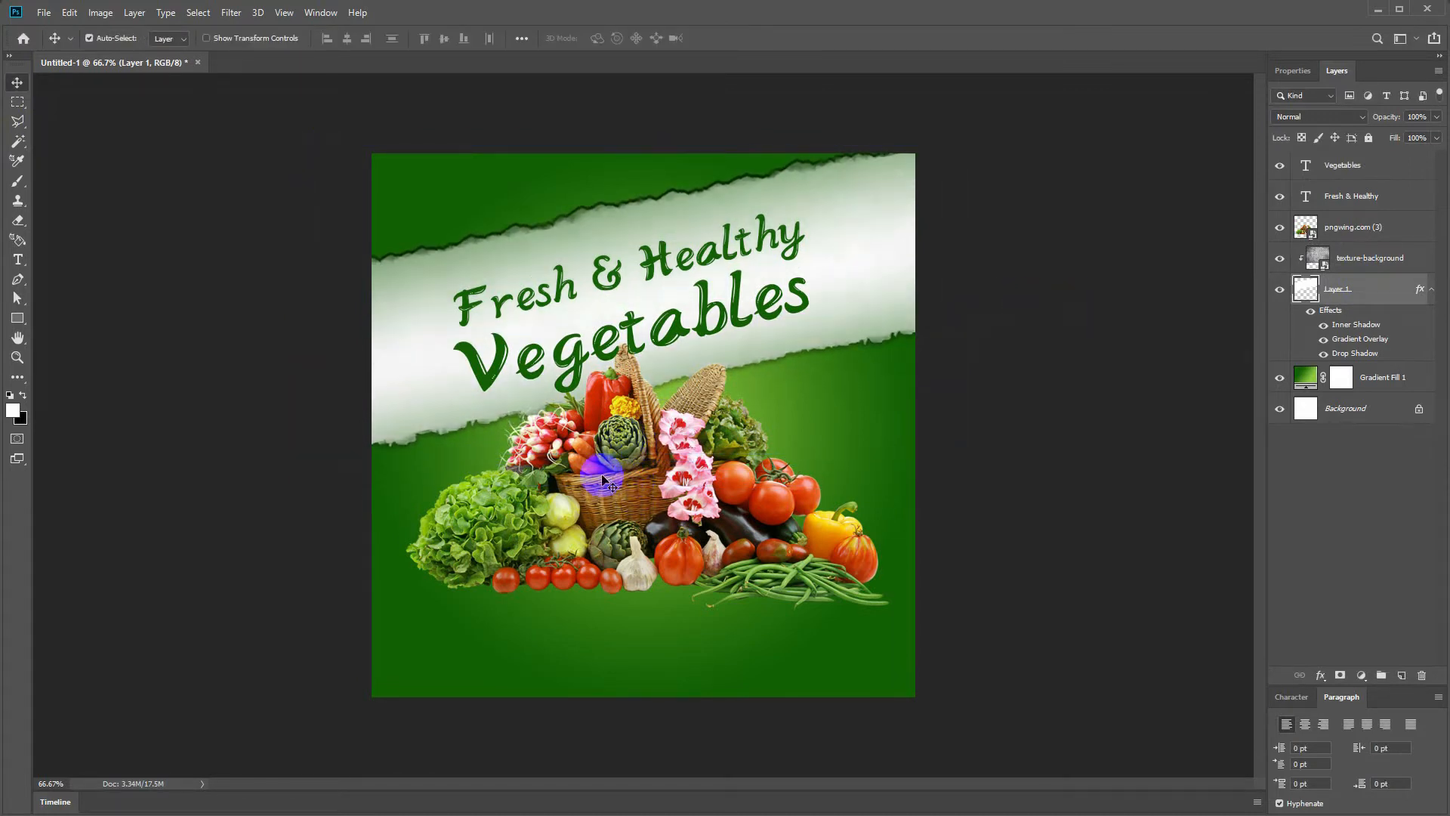
- Nudge the Vegetables and Fresh & Healthy text layers up together on the paper strip, then deselect them
left_click(576, 363)
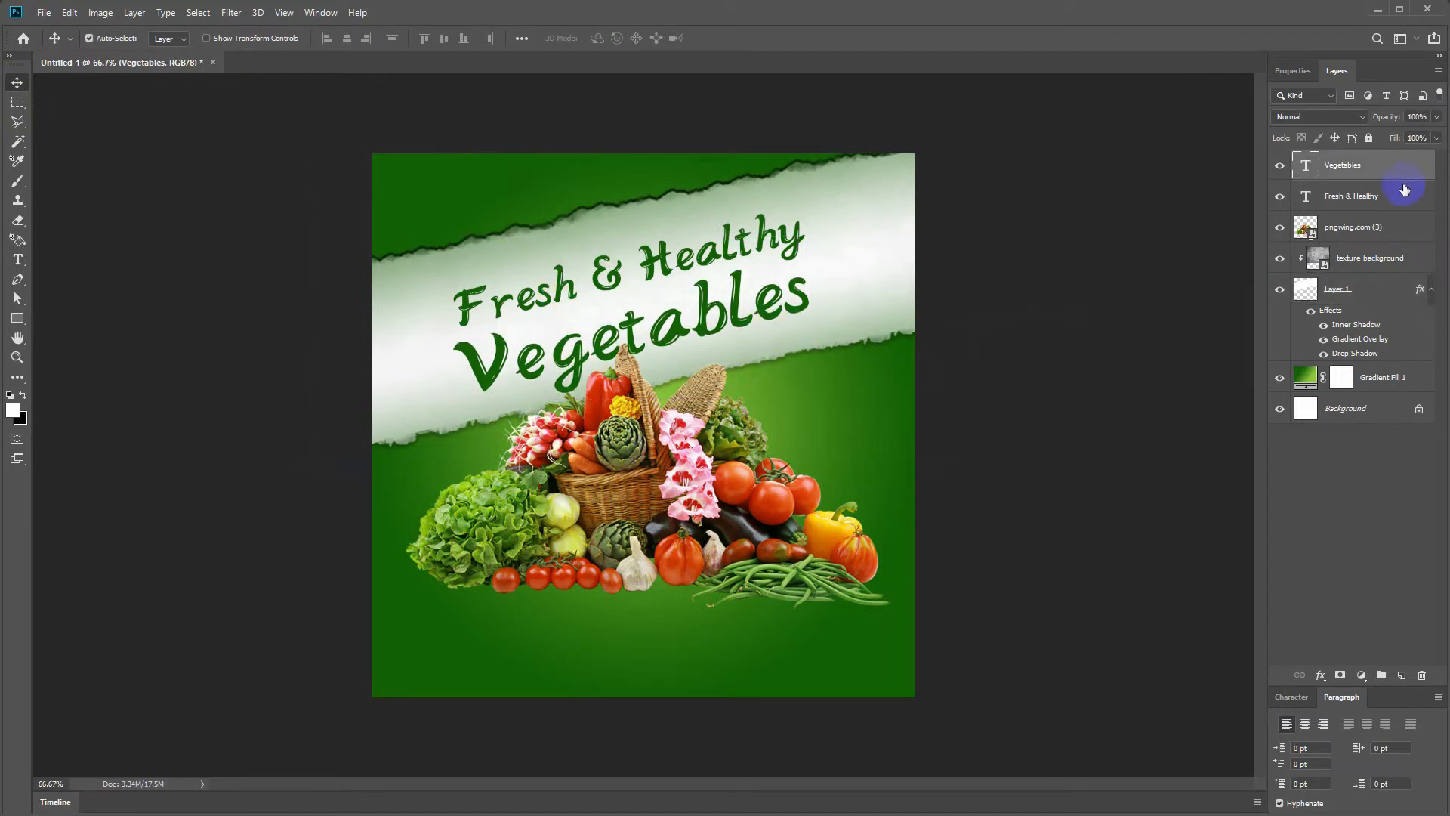
left_click(1376, 198, "ctrl")
key("shift+Up")
key("shift+Up")
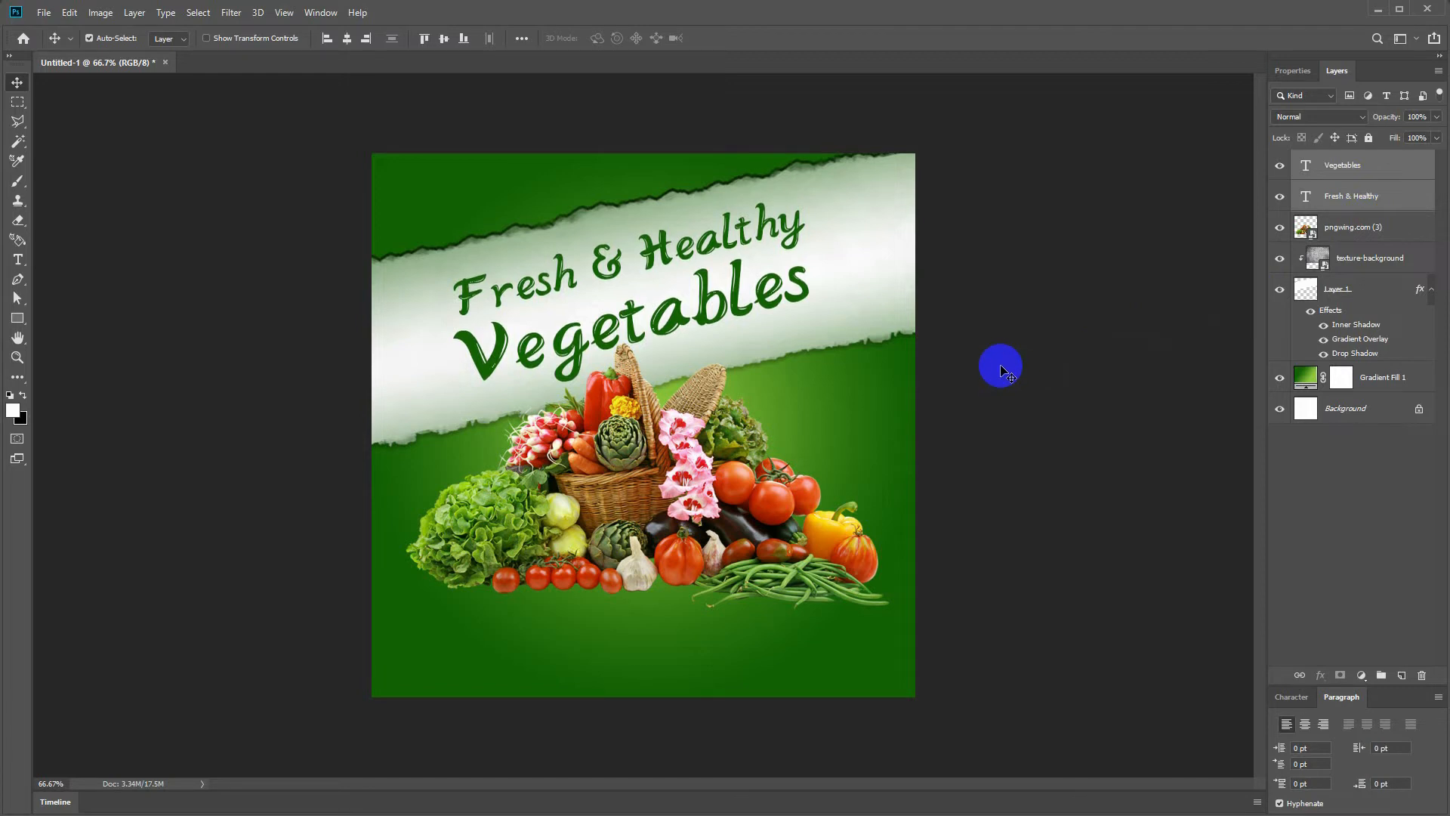
left_click(1027, 348)
left_click(18, 279)
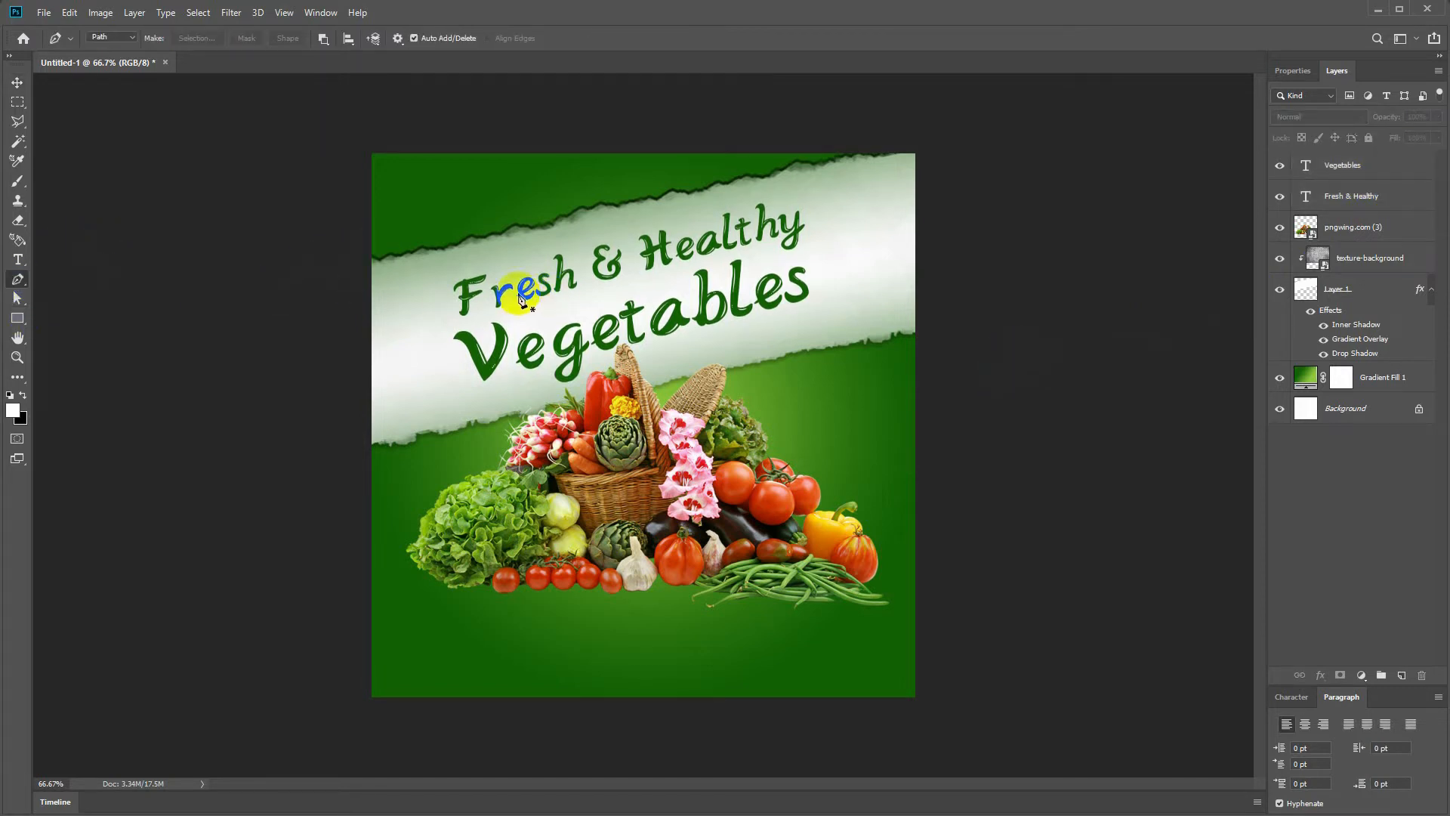
scroll(448, 296, "up", 2)
left_click(400, 263)
left_click_drag(390, 239, 385, 236)
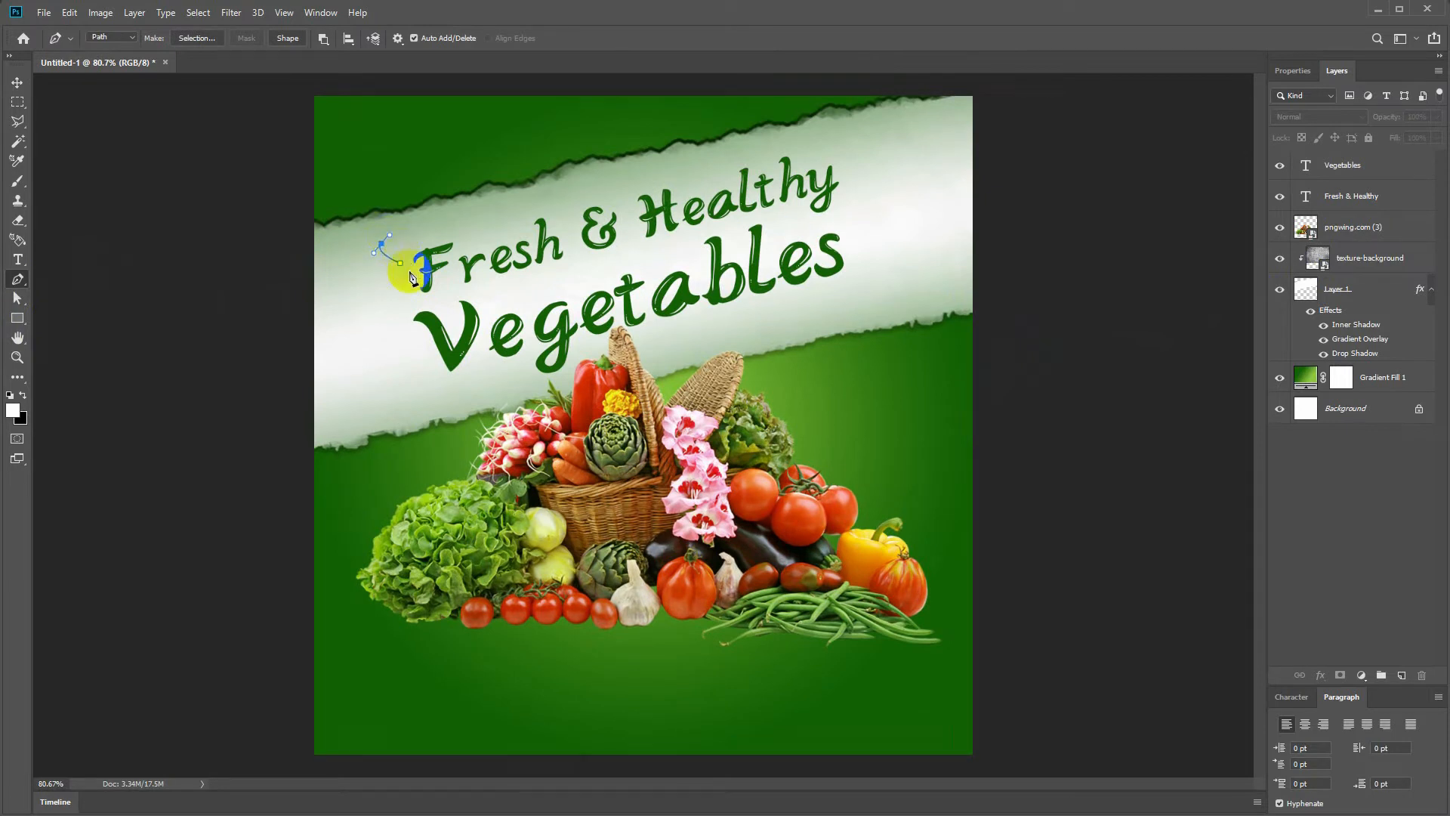
left_click(401, 263)
key("Escape")
- Set the Pen tool to Shape mode and draw a small white petal about 25 by 42 px before the F of Fresh
left_click(128, 37)
left_click(102, 49)
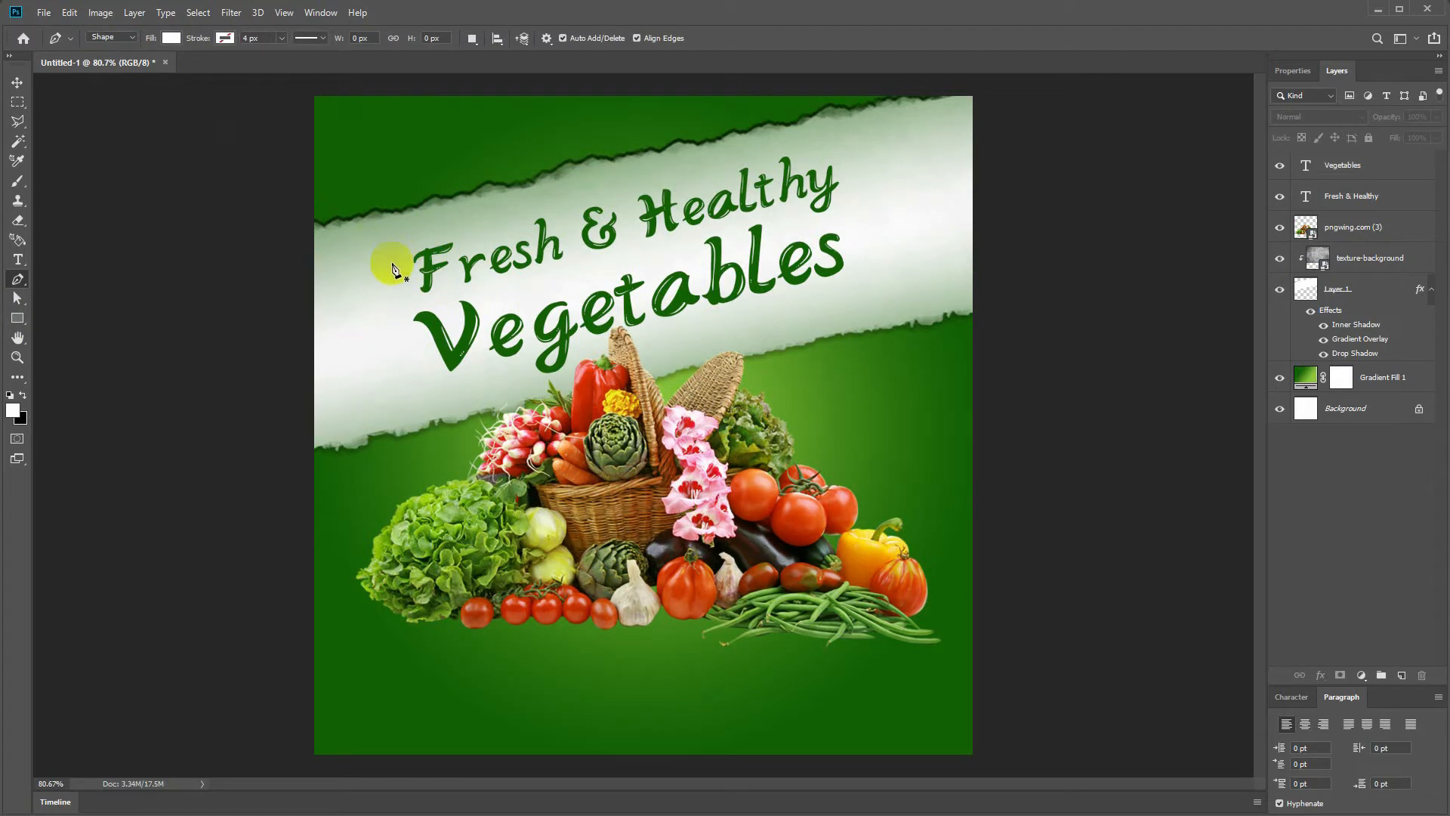
left_click_drag(387, 257, 368, 243)
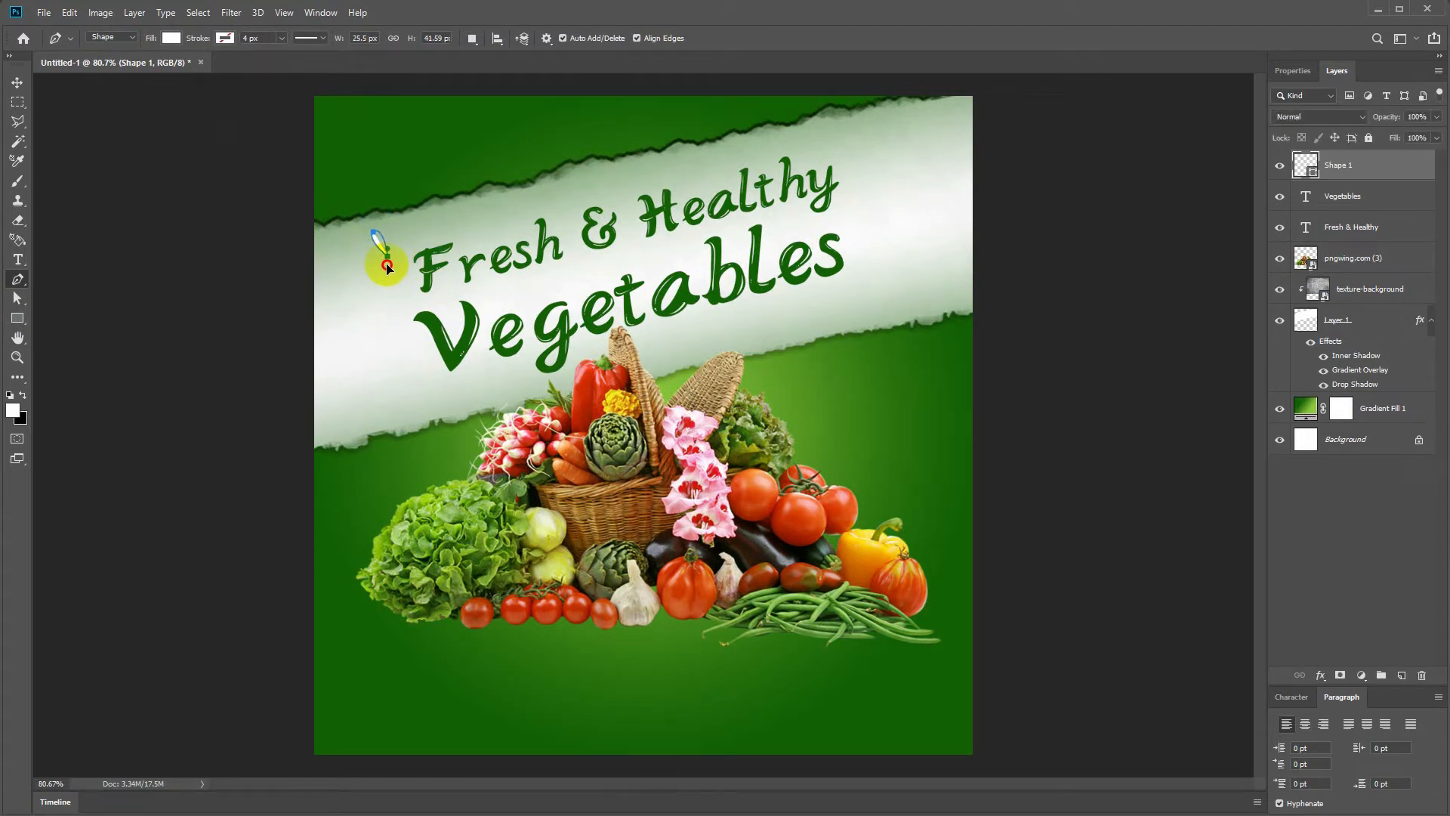
- Fill the petal shape with the dark green sampled from the Vegetables text
double_click(1306, 165)
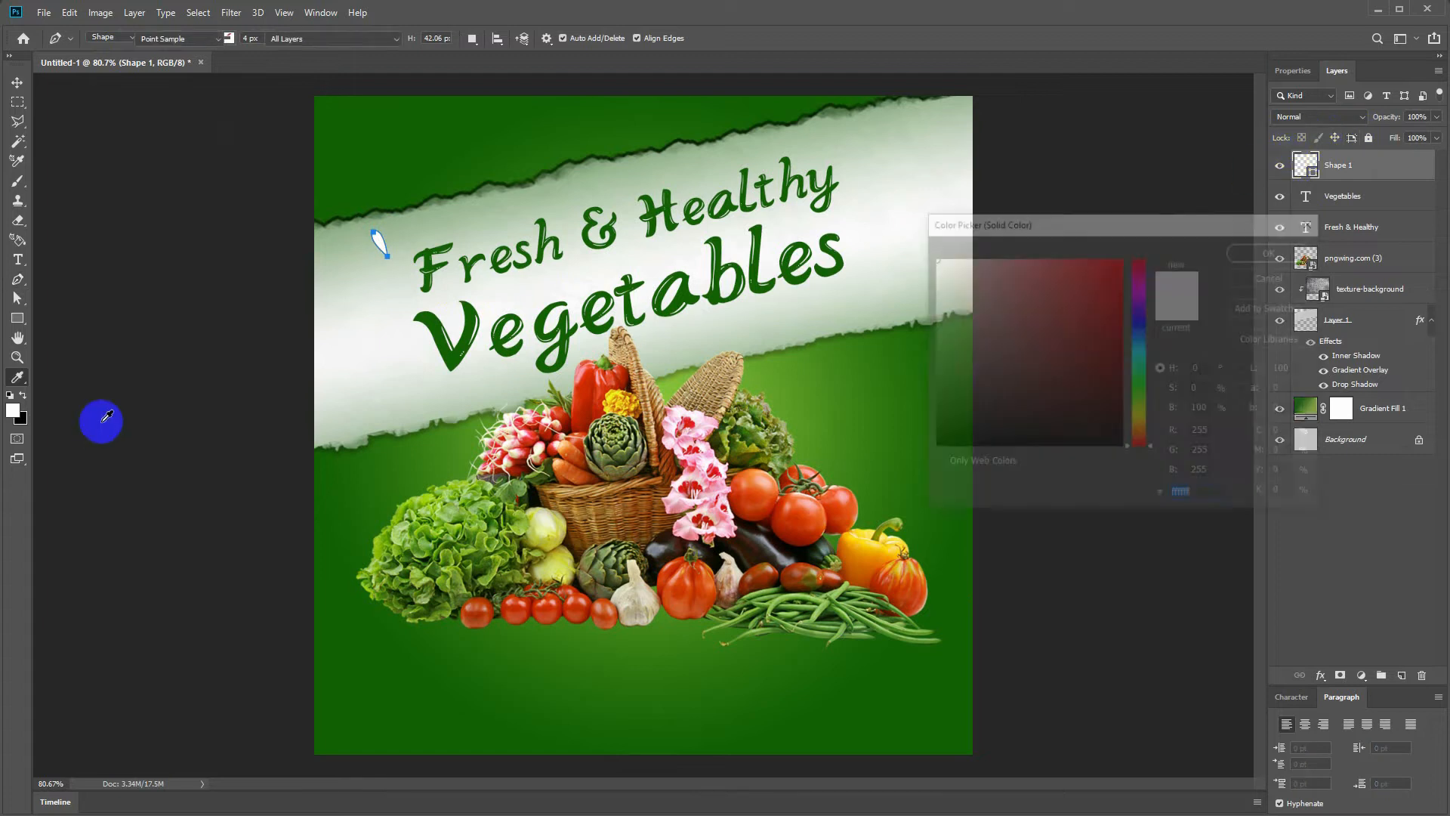
left_click(454, 346)
key("Return")
- Reposition the petal shape beside the start of the Fresh & Healthy text using the Move tool and Free Transform
key("v")
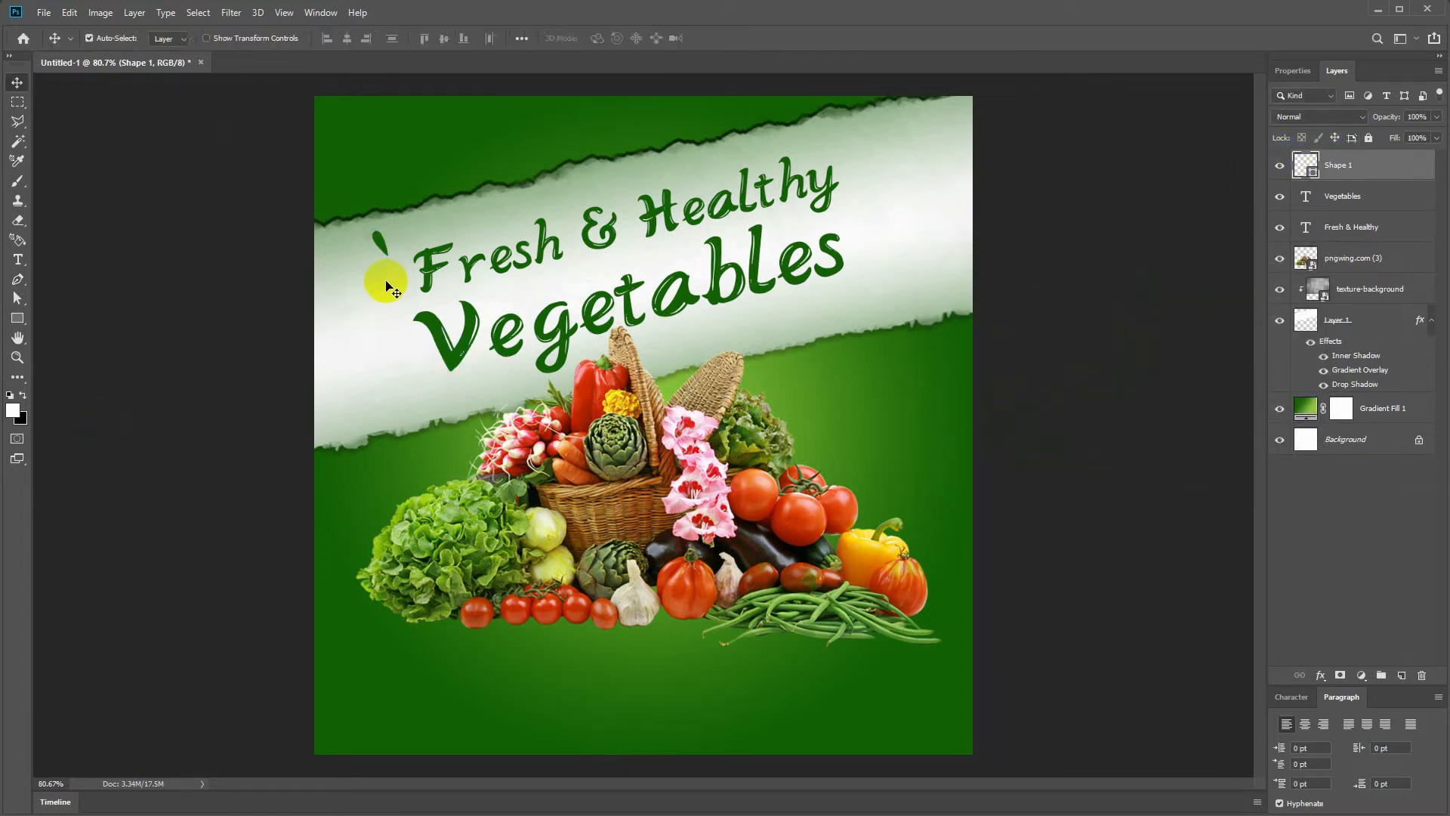
mouse_move(378, 244)
left_mouse_down()
mouse_move(391, 256)
mouse_move(367, 234)
mouse_move(360, 244)
left_mouse_up()
key("ctrl+t")
key("Return")
- Duplicate the petal and rotate the copy about 23° beside the original
key("ctrl+j")
key("ctrl+t")
mouse_move(375, 239)
left_mouse_down()
mouse_move(388, 232)
mouse_move(401, 259)
mouse_move(435, 243)
mouse_move(359, 230)
mouse_move(380, 225)
left_mouse_up()
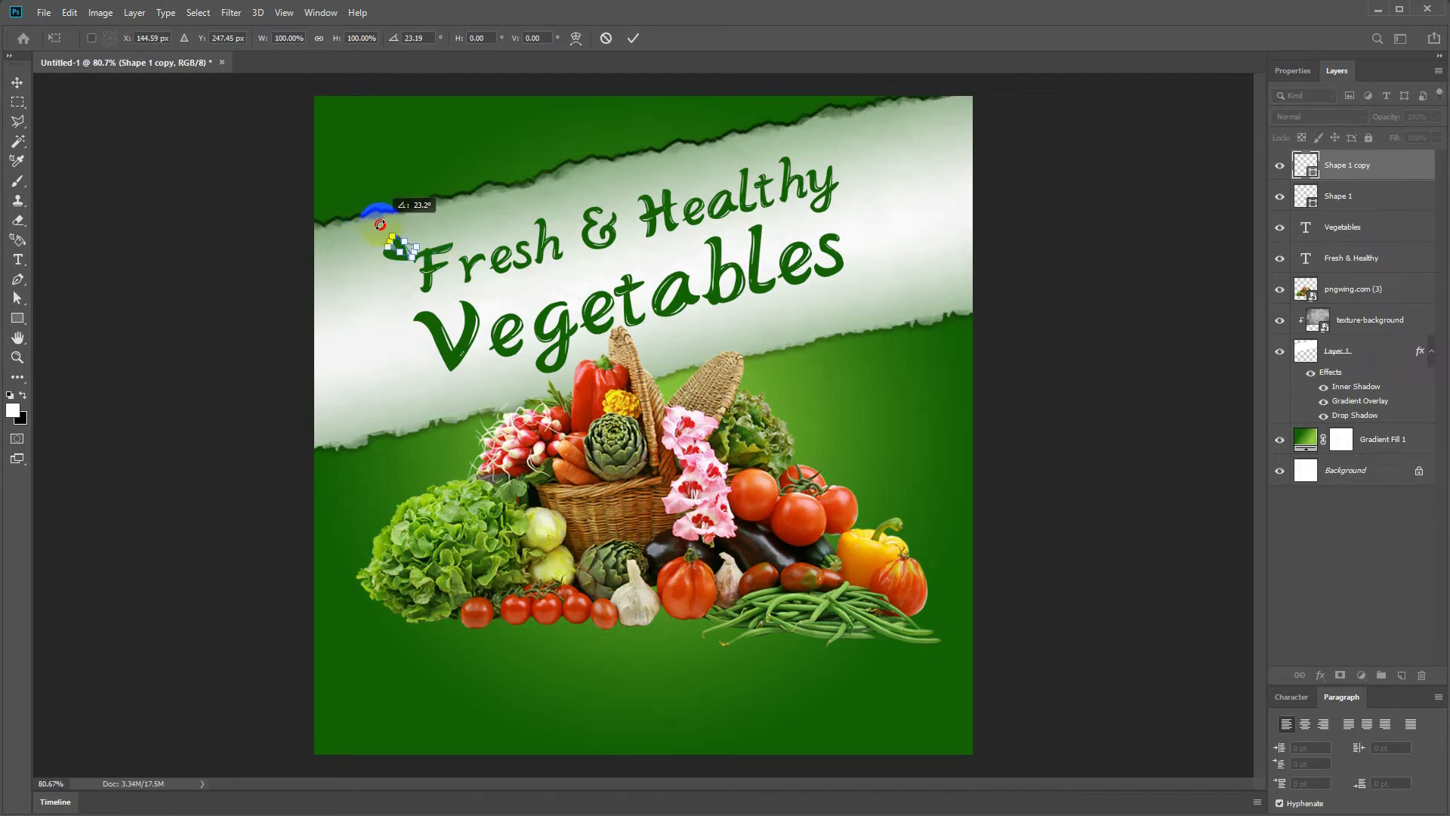
key("Return")
- Add a third petal by repeating the transform on a copy, then adjust its rotation and position to complete the fan
key("ctrl+alt+shift+t")
key("Return")
key("ctrl+t")
left_click_drag(389, 235, 420, 281)
key("Return")
key("ctrl+t")
key("Return")
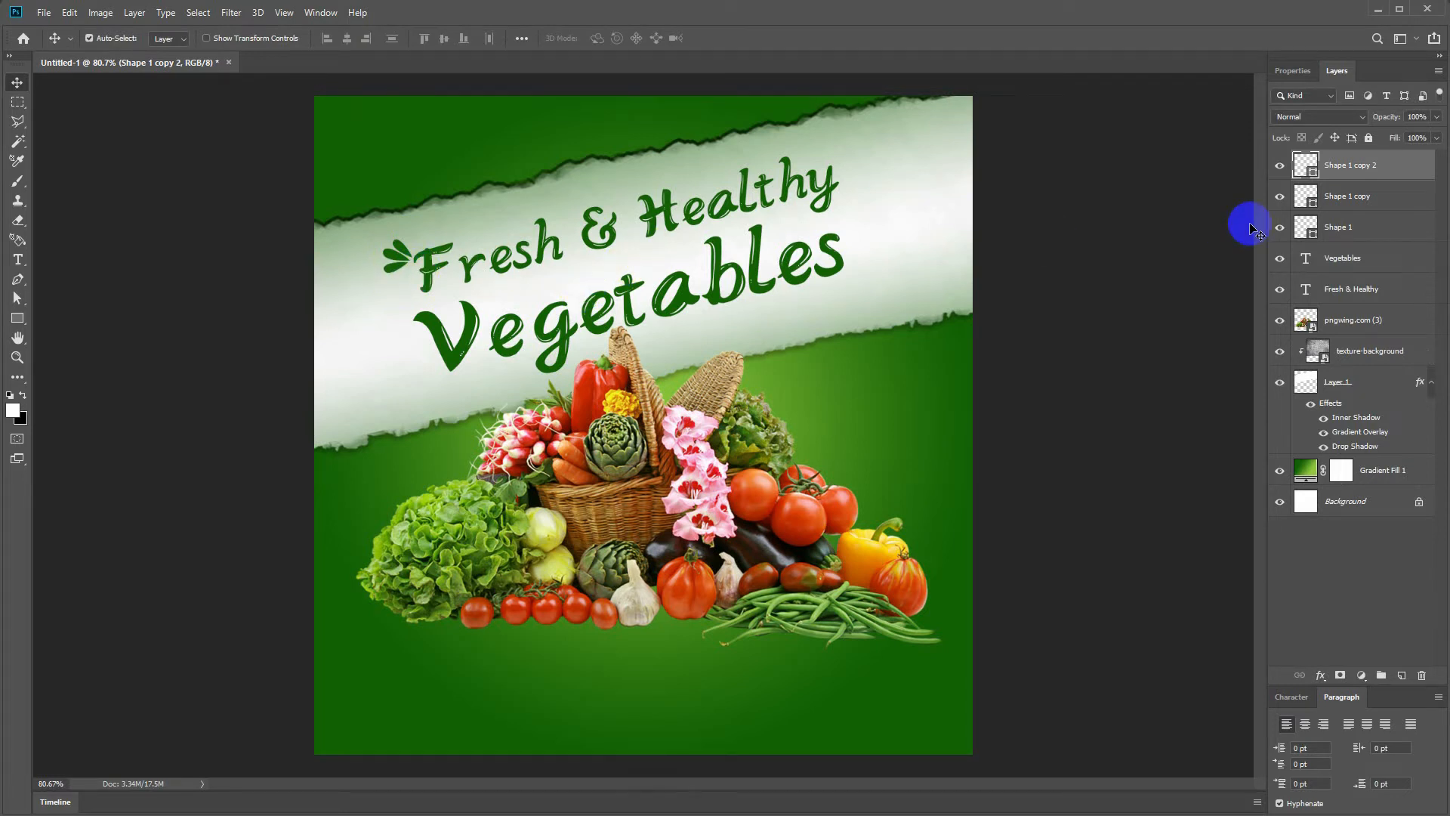
- Rotate the Shape 1 copy petal by about 5.7° to even out the fan
left_click(1353, 196)
key("ctrl+t")
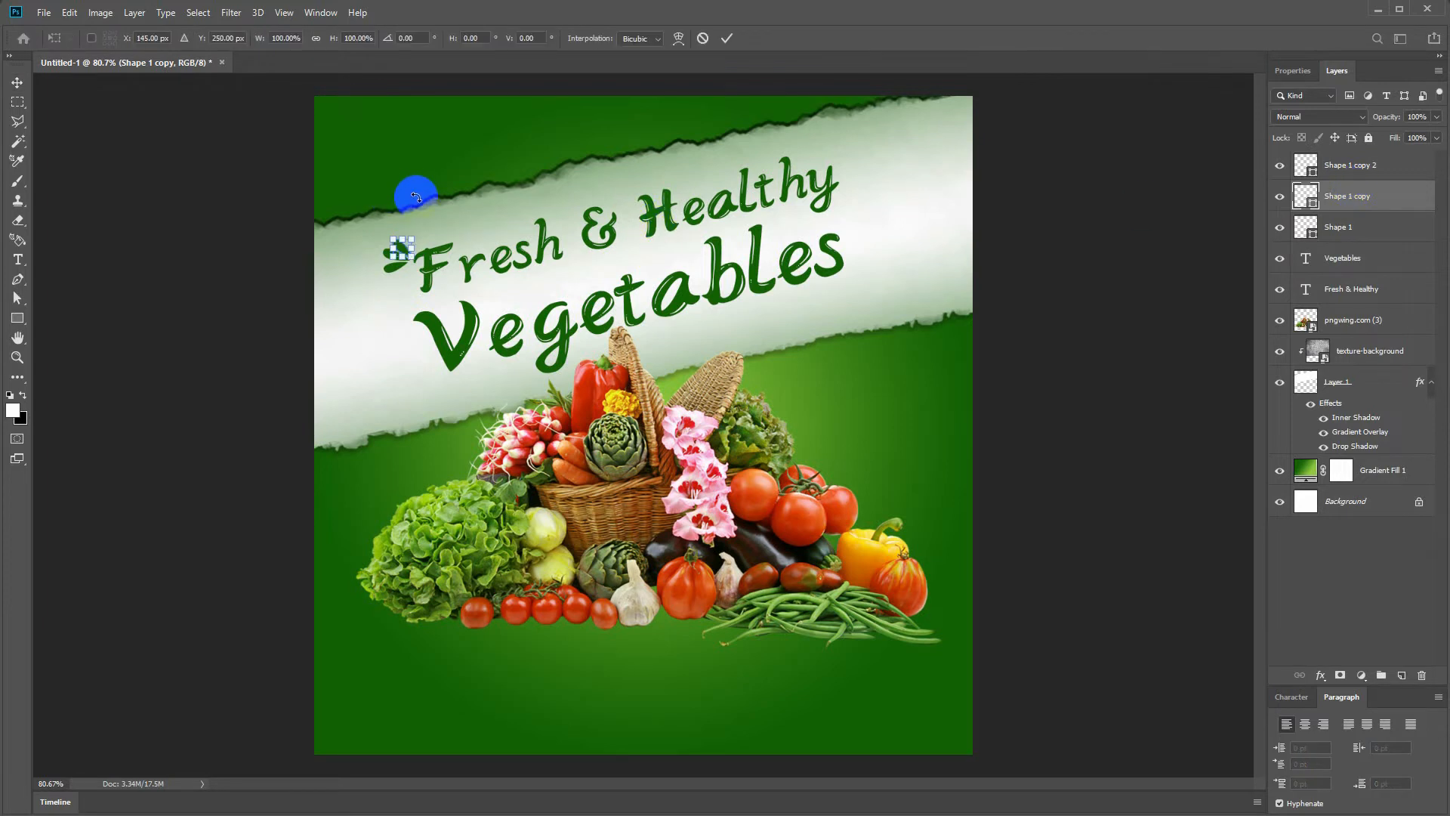
left_click_drag(423, 203, 423, 203)
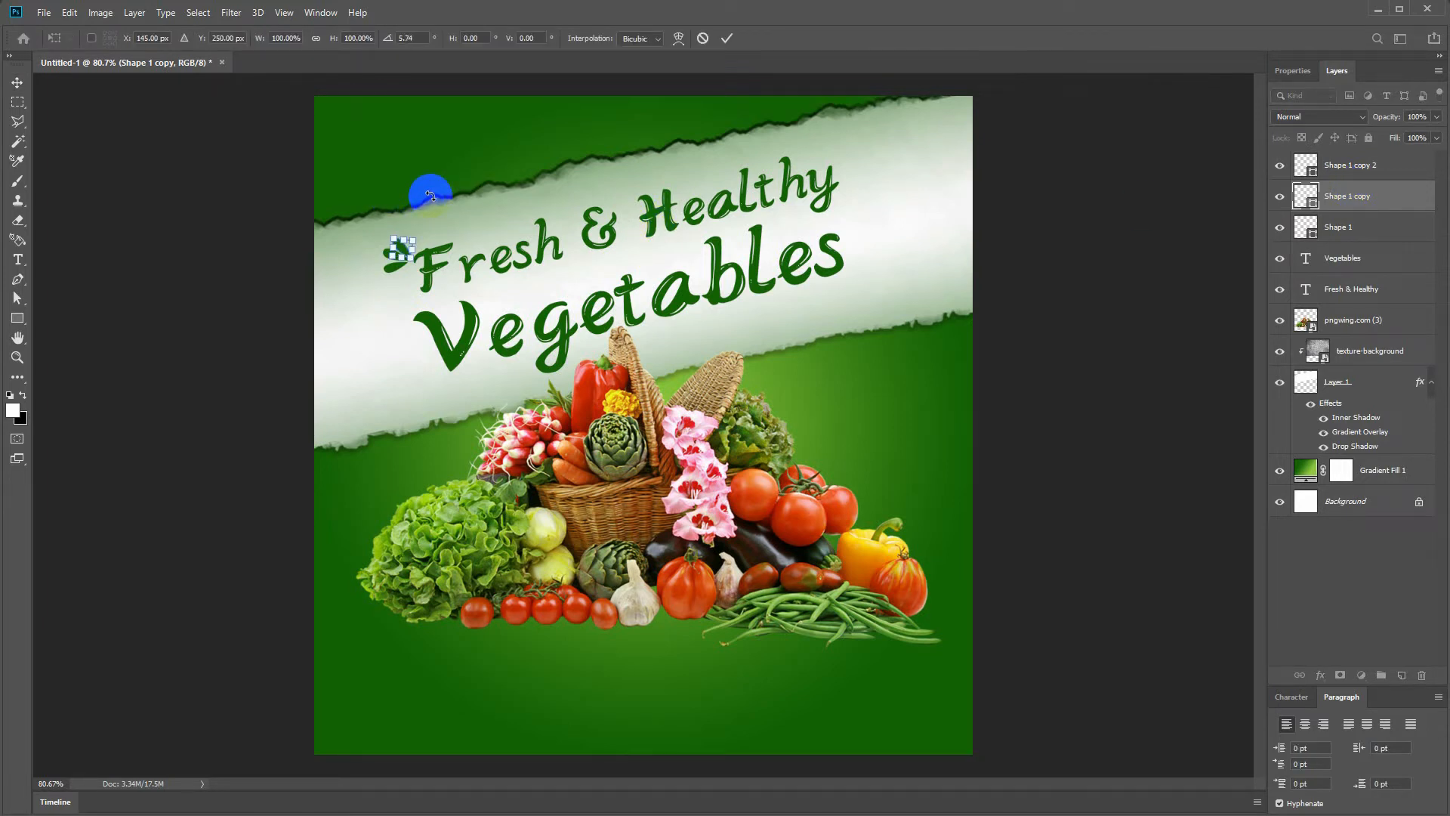
key("Return")
- Duplicate all three petals, mirror and rotate the copies, and place them after the end of Healthy
left_click(1374, 228)
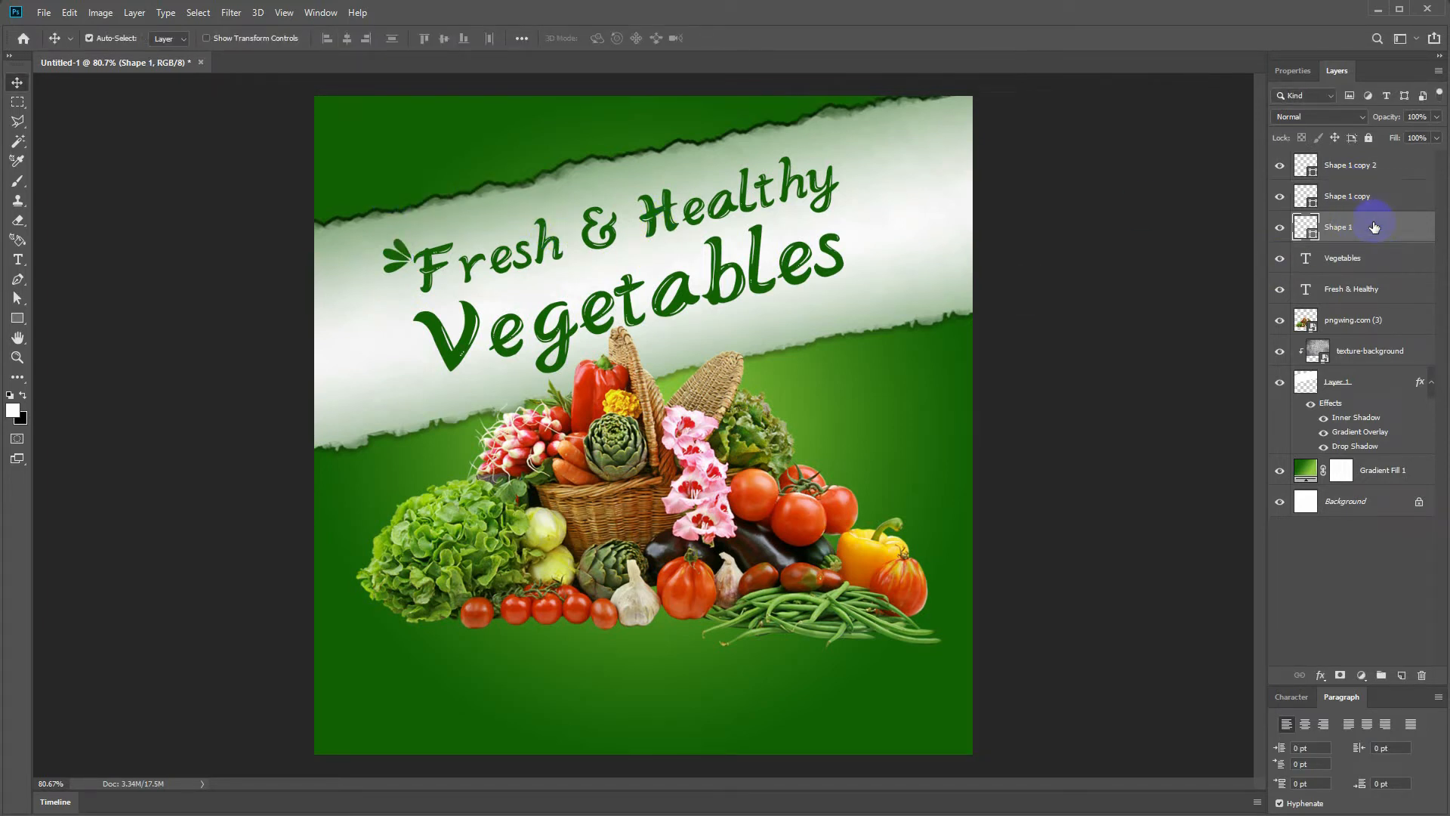
left_click(1363, 167, "shift")
key("ctrl+j")
key("ctrl+t")
mouse_move(396, 260)
left_mouse_down()
mouse_move(828, 231)
mouse_move(852, 184)
mouse_move(880, 186)
mouse_move(909, 220)
mouse_move(886, 197)
mouse_move(861, 200)
left_mouse_up()
right_click(881, 189)
left_click(934, 388)
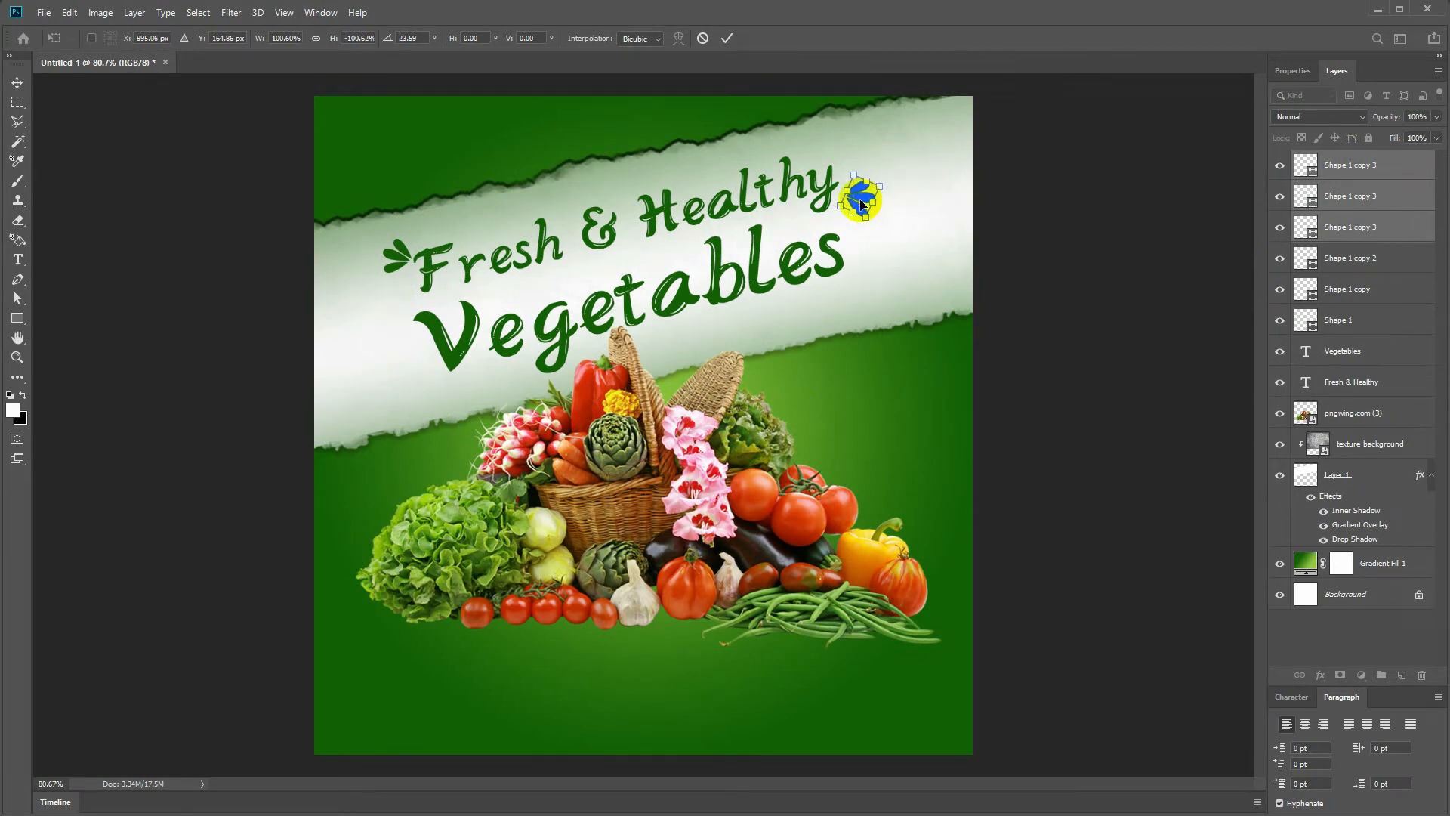
key("Return")
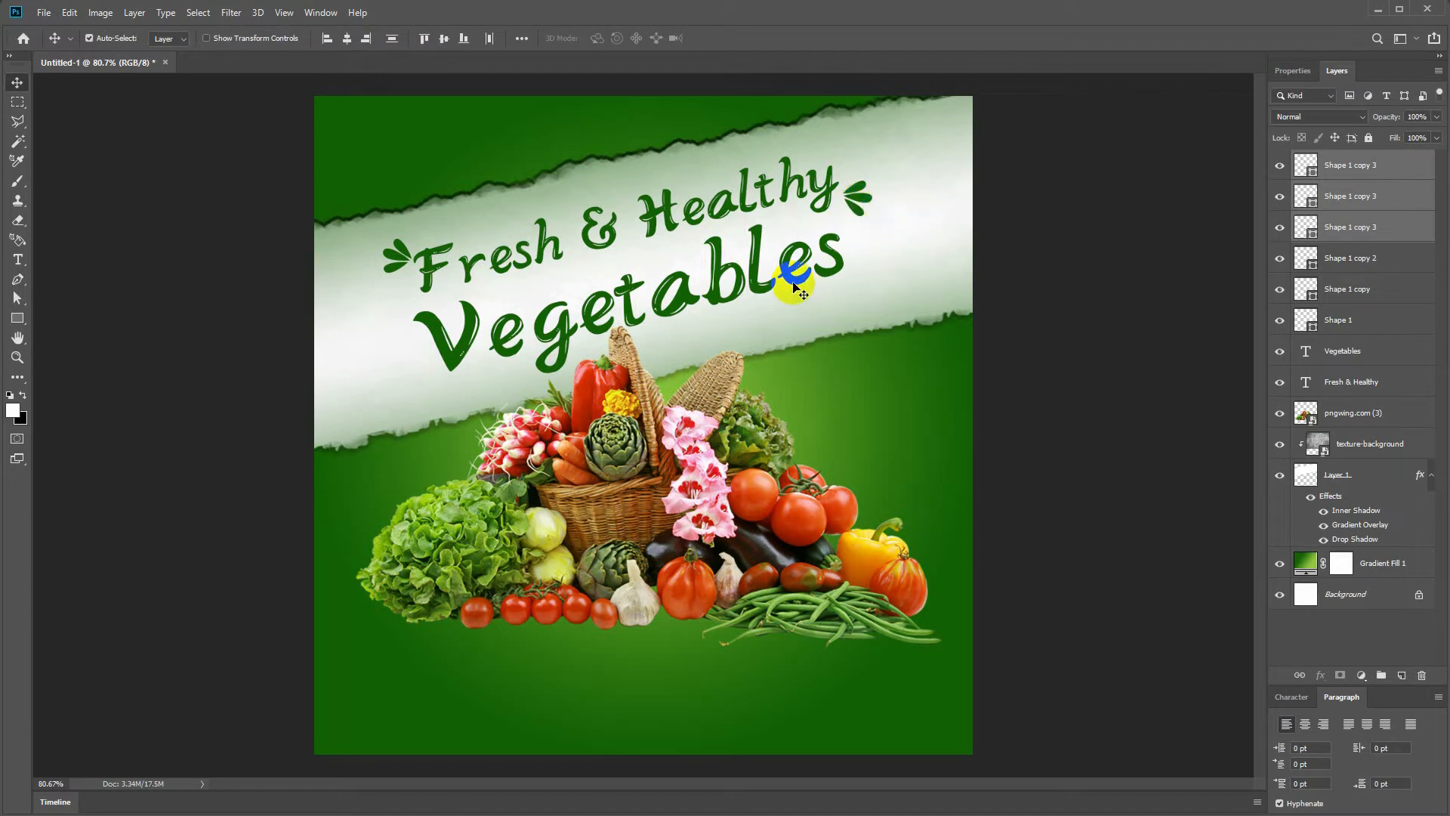
- Nudge the Vegetables text line 5 px to the right, then deselect it
left_click(788, 276)
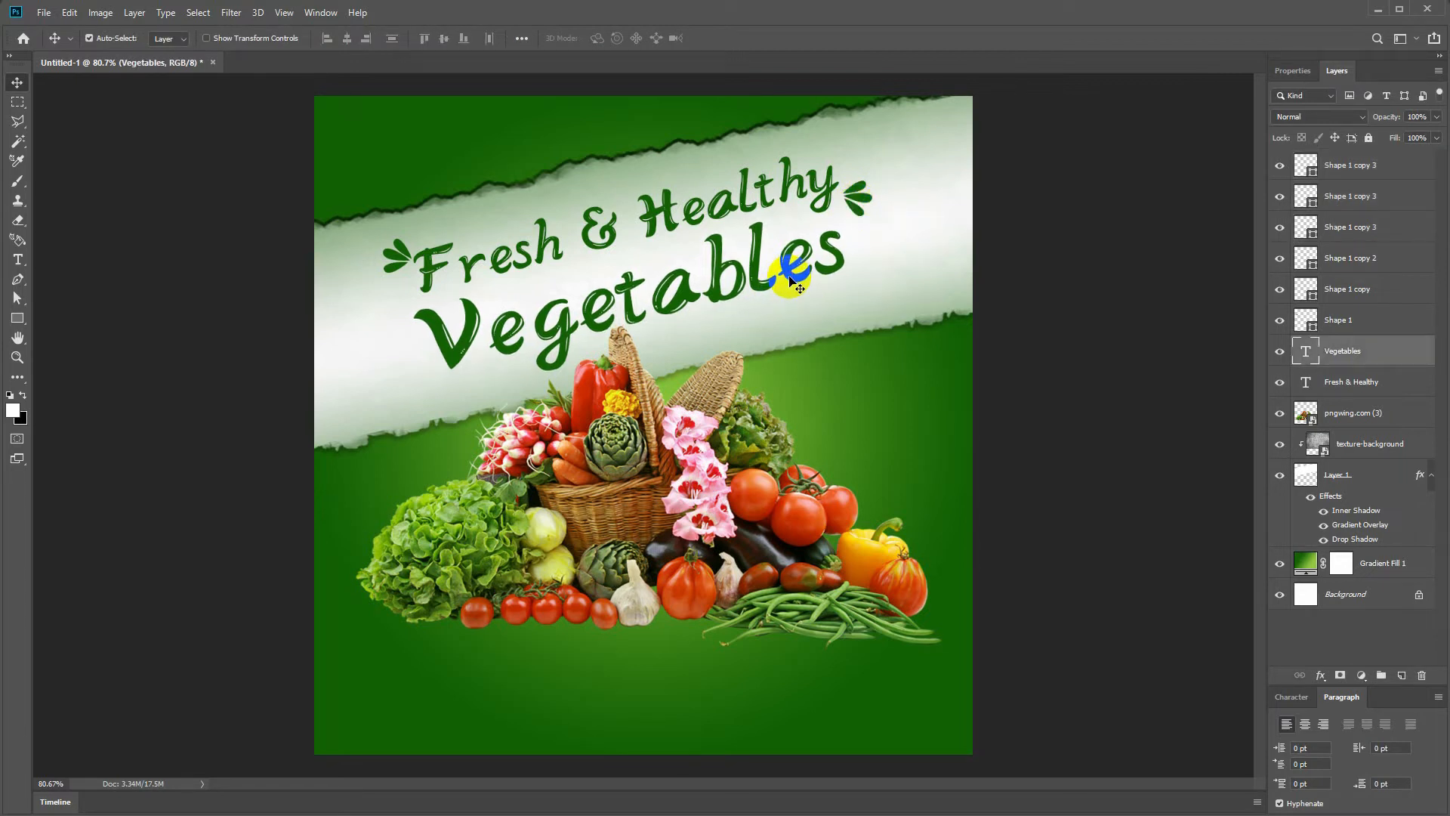
key("Right")
key("Right")
key("Right")
key("Right")
key("Right")
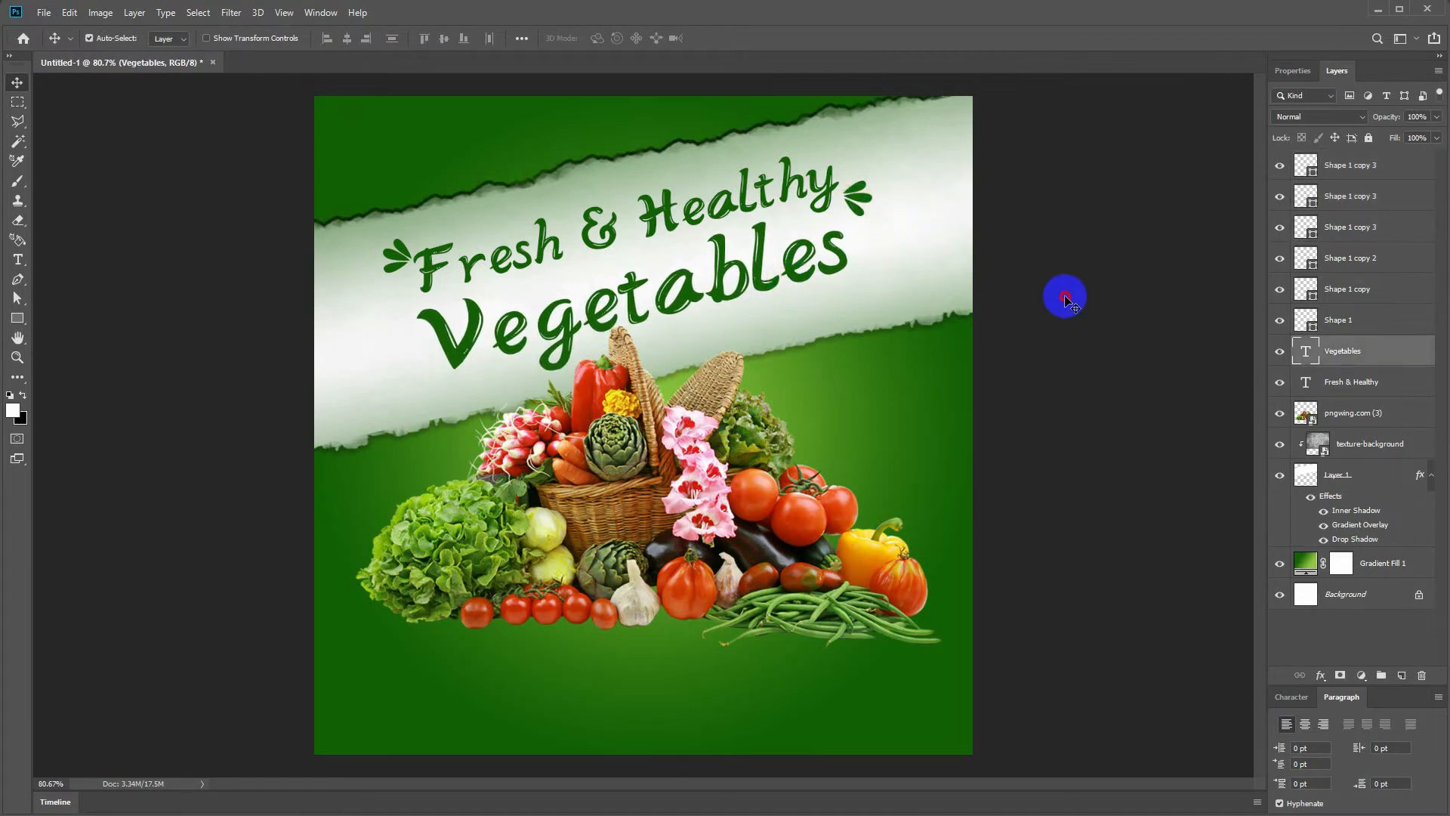
left_click(1066, 299)
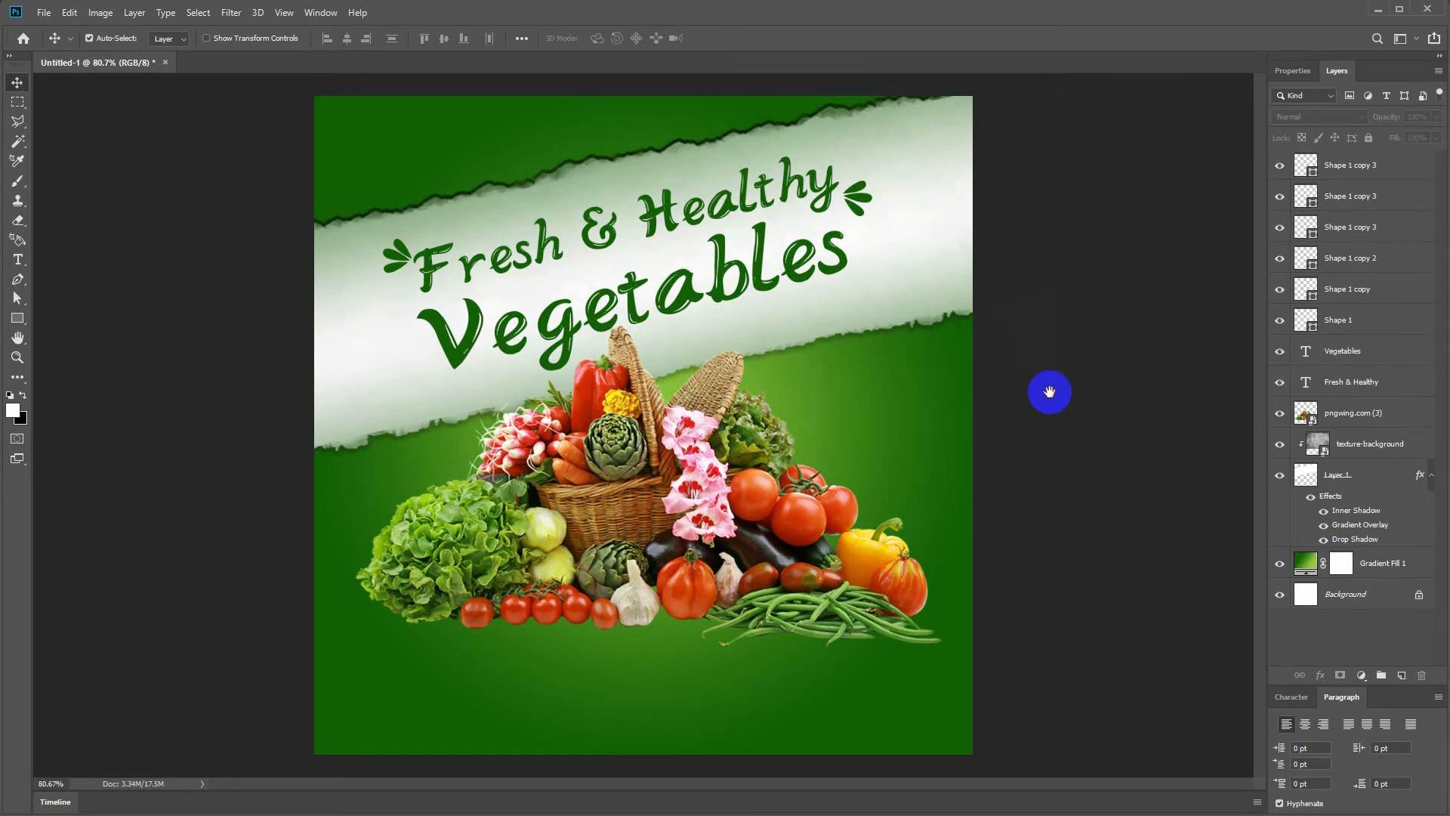
left_click(1347, 321)
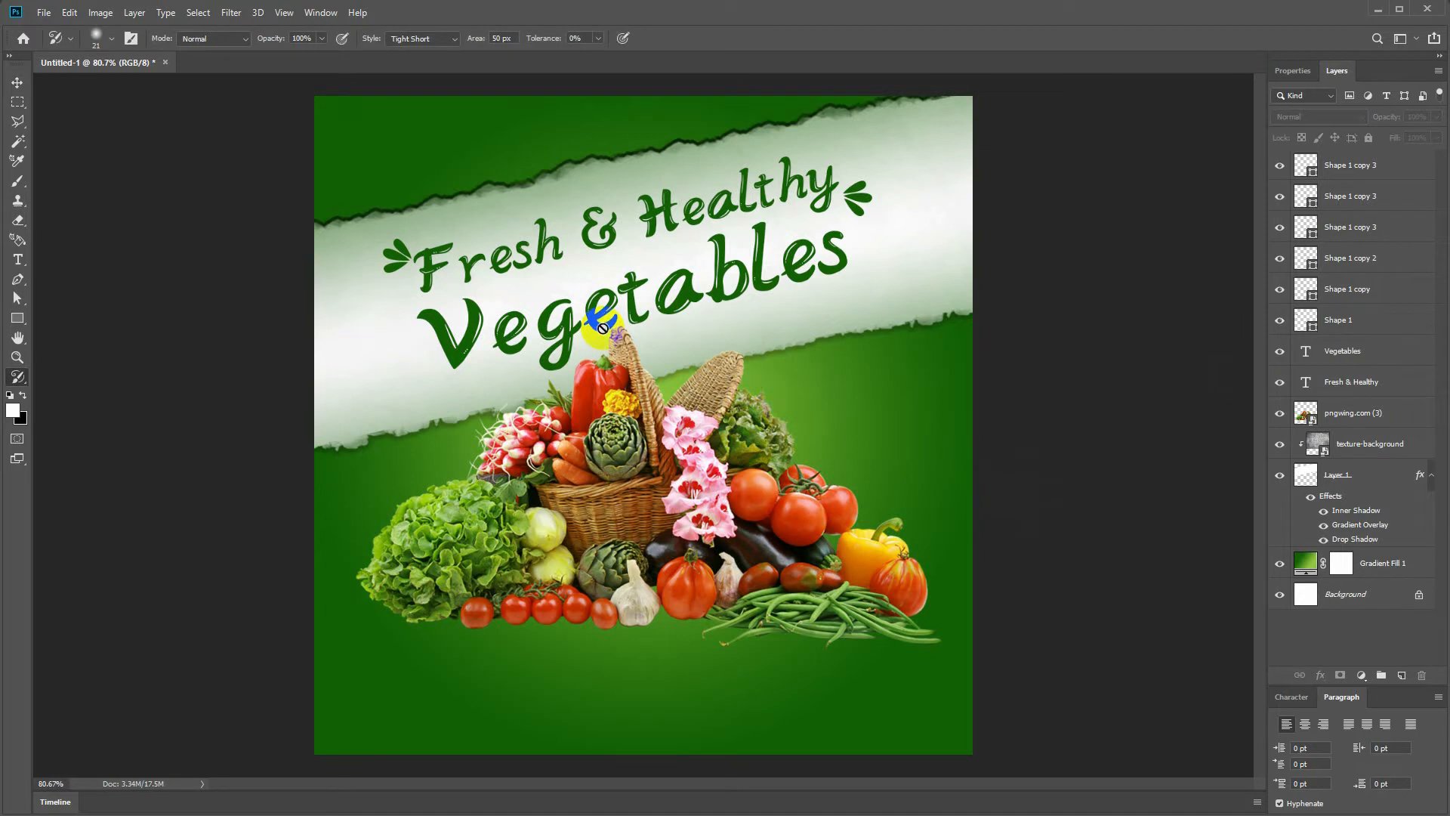
key("t")
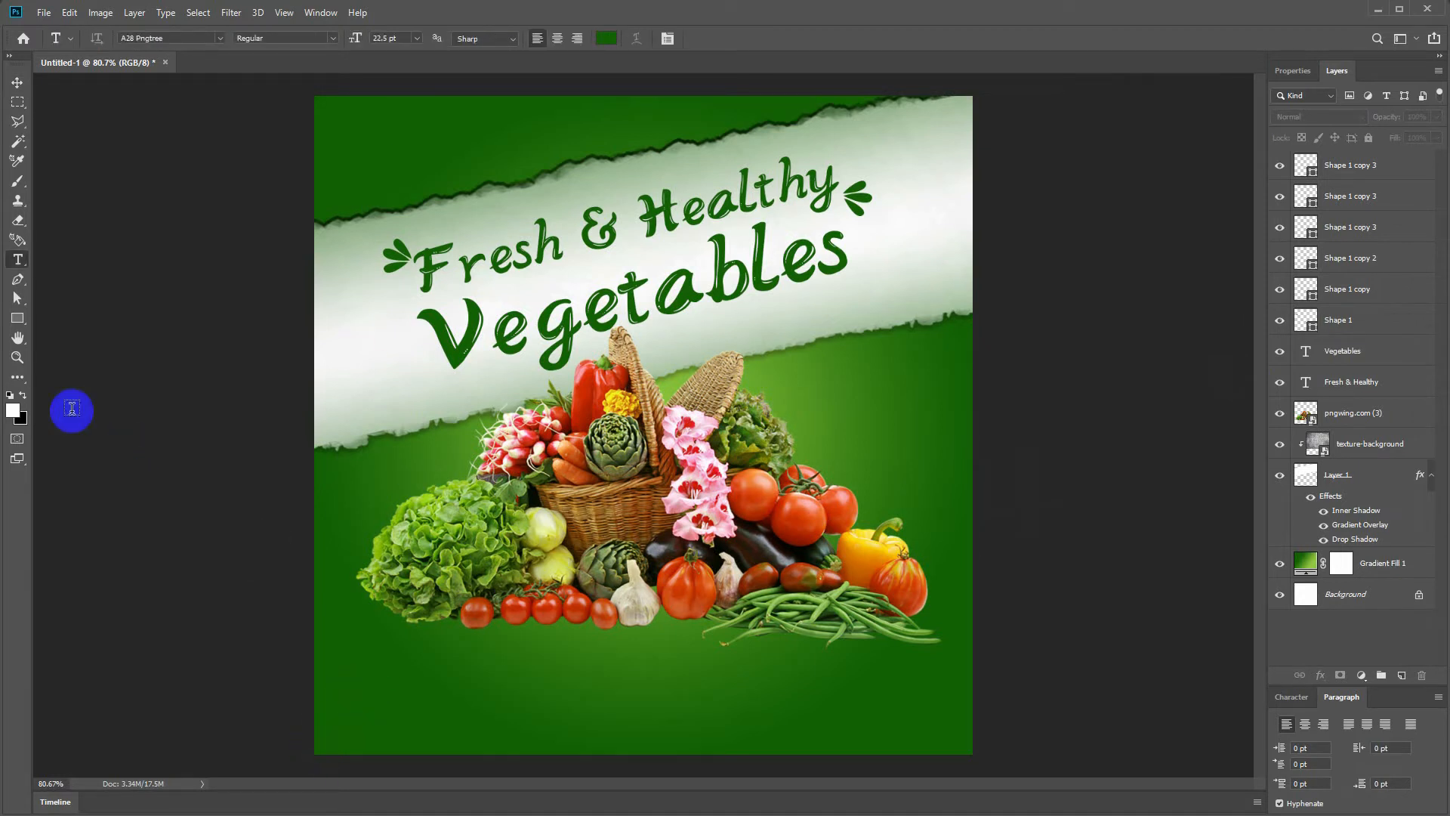
right_click(17, 320)
left_click(62, 334)
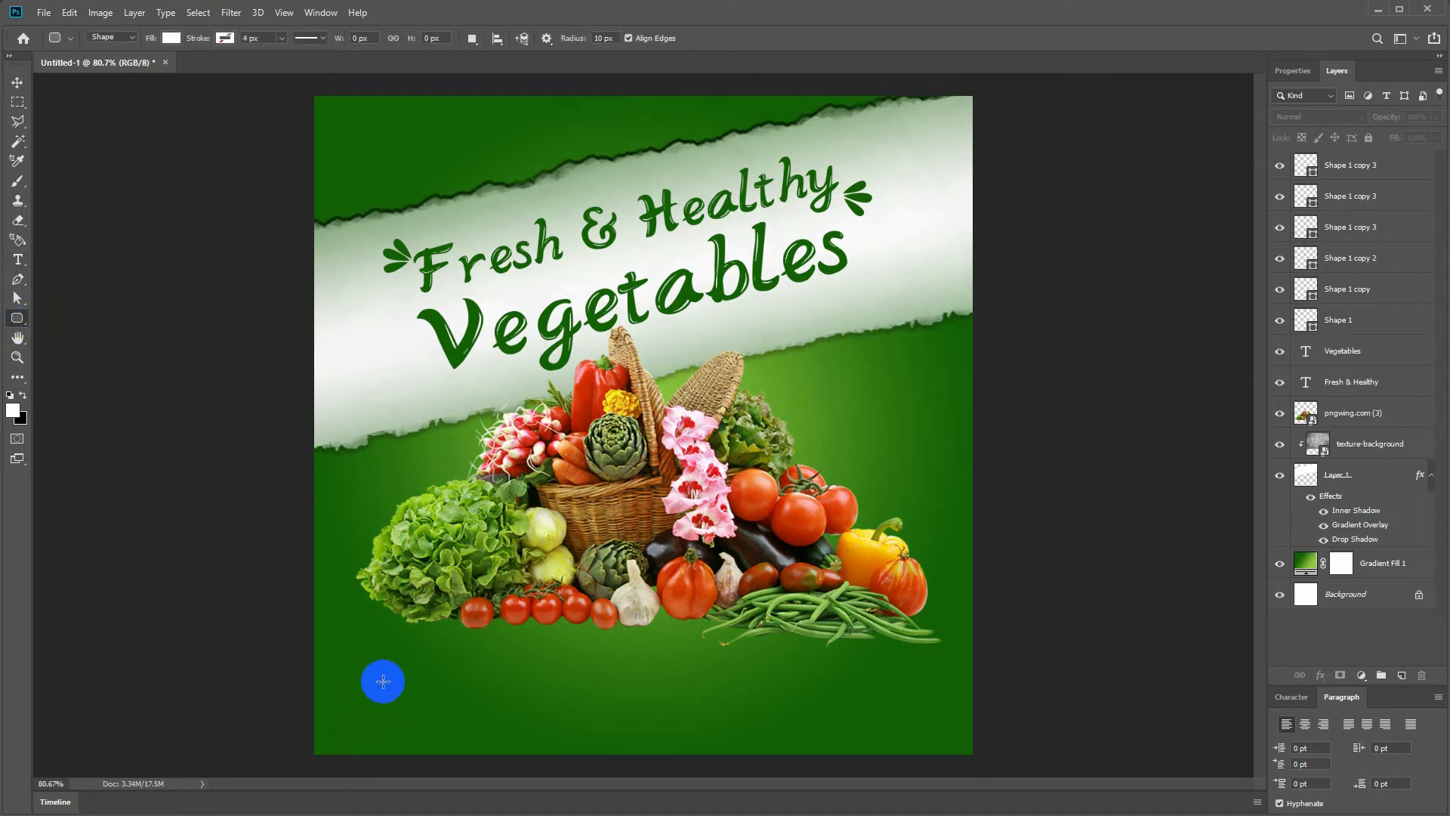
- Show the rulers, then create a white 50 × 50 px rectangle and fit it into the canvas's upper-left corner
key("ctrl+r")
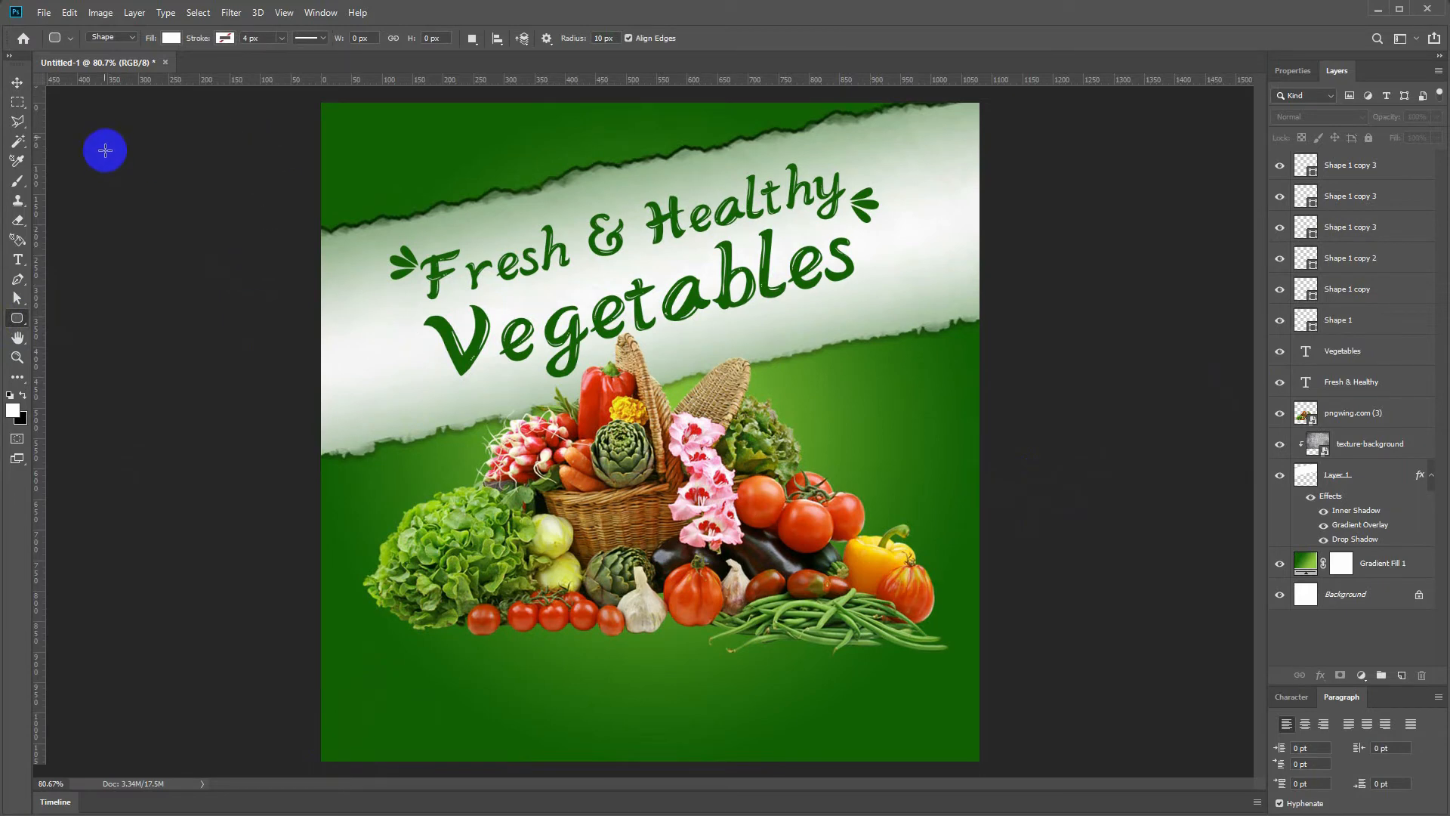
scroll(316, 137, "up", 3)
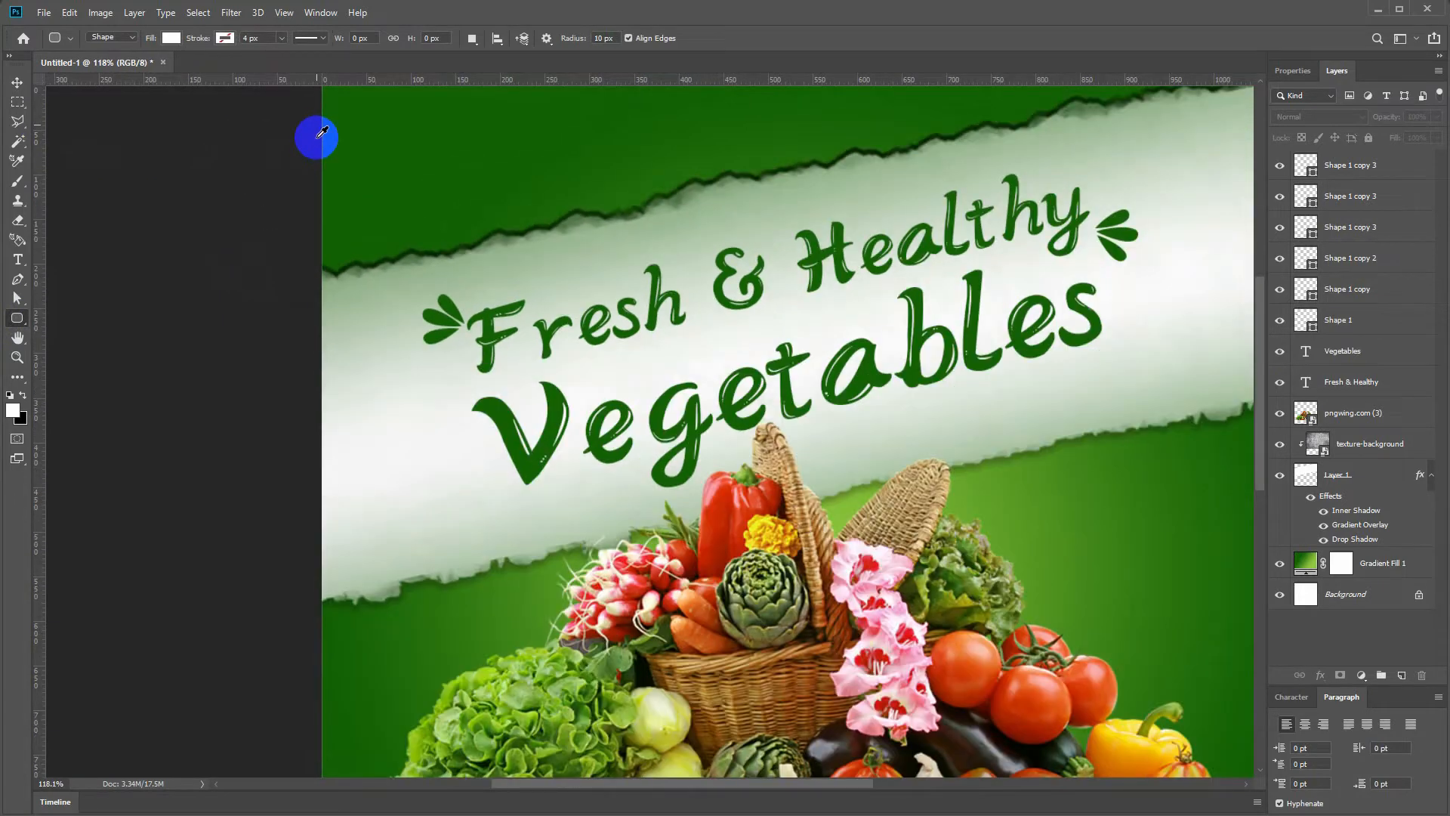
scroll(317, 137, "down", 1)
left_click_drag(41, 123, 139, 140)
right_click(16, 319)
left_click(61, 319)
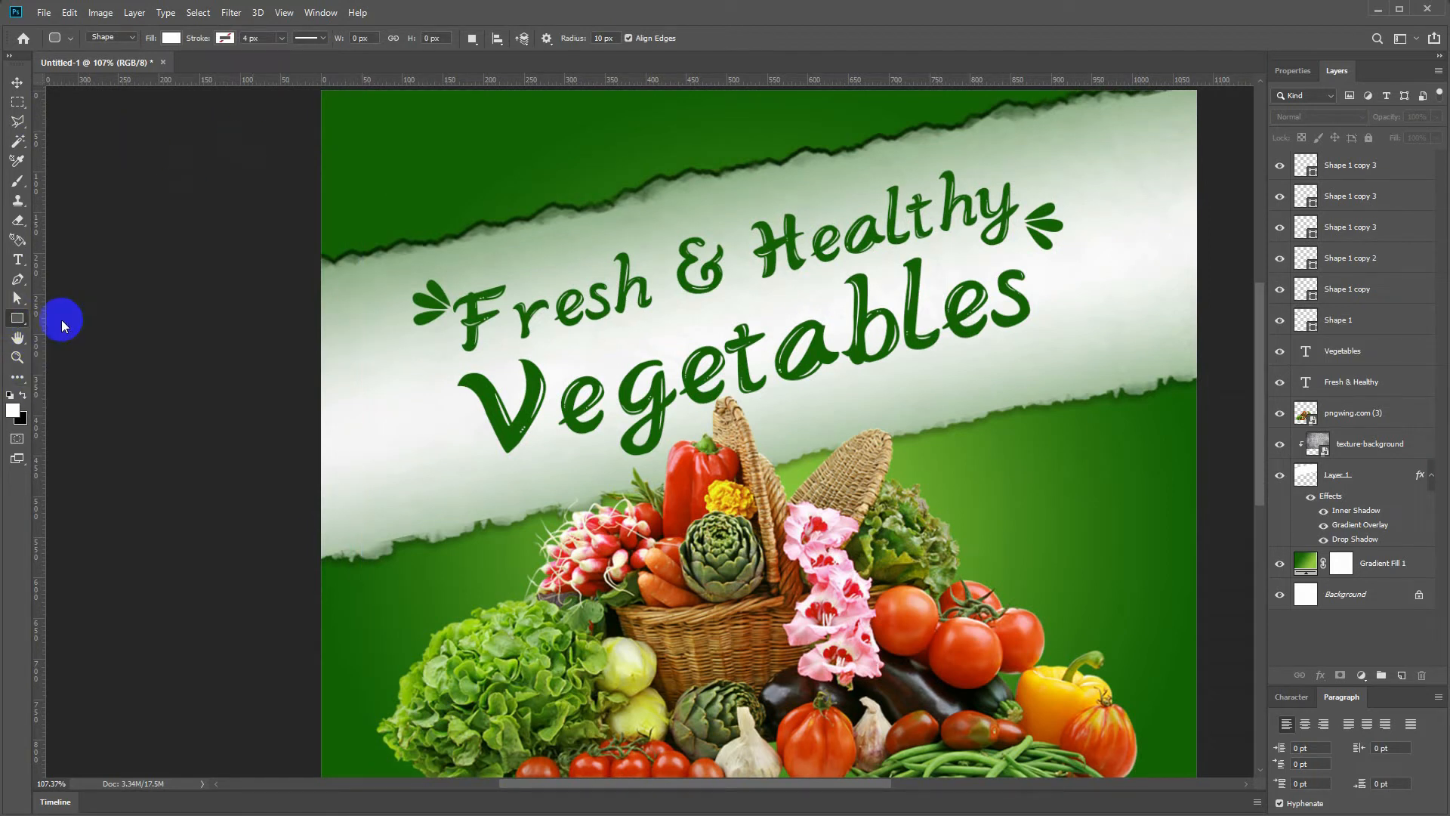
left_click(396, 184)
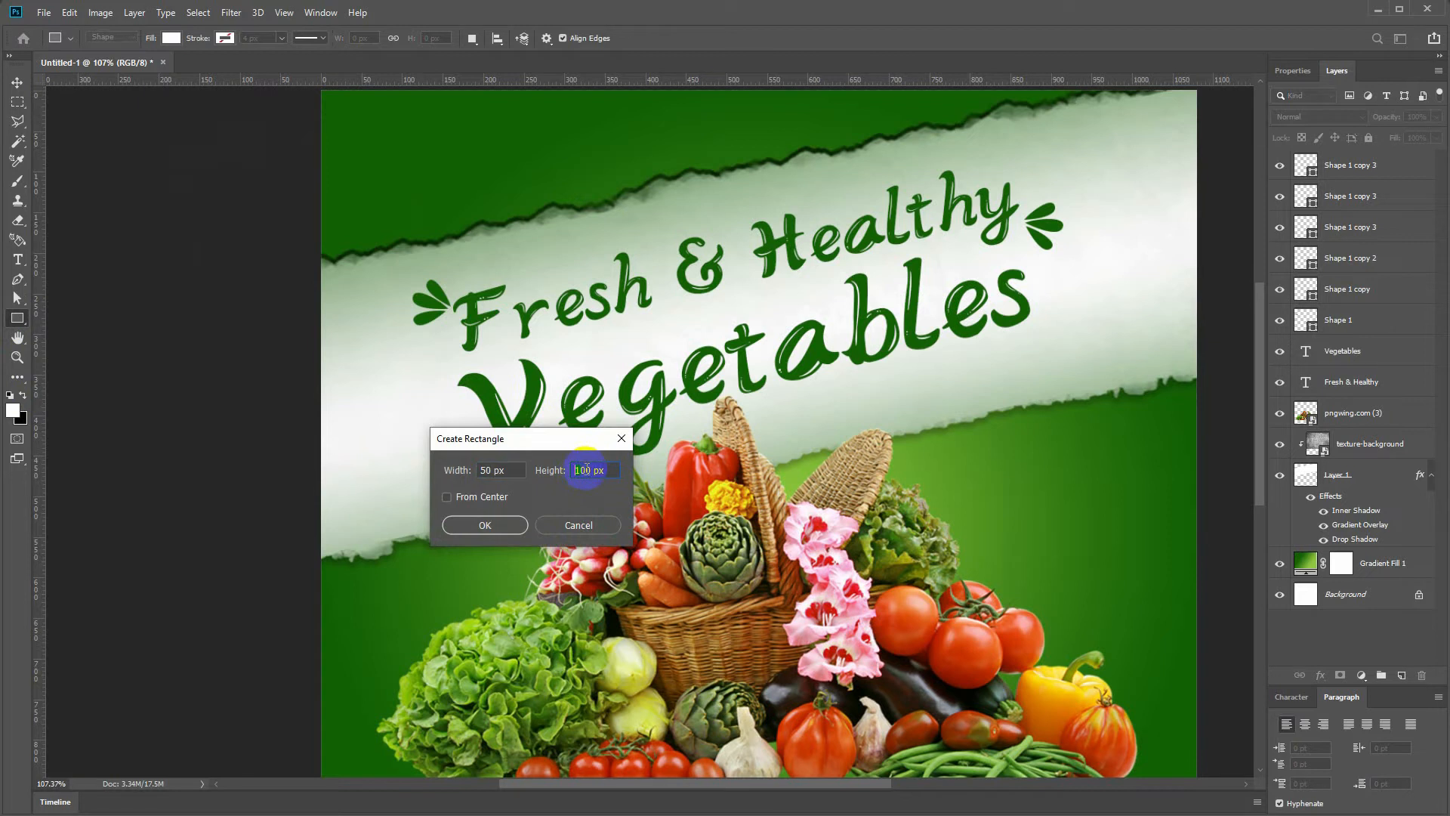
key("Return")
key("v")
left_click_drag(365, 148, 346, 182)
- Place margin guides along the square's inner edges on the canvas's left, top and right sides, moving the square to the upper-right corner for the last
left_click_drag(39, 151, 362, 178)
left_click_drag(289, 80, 314, 202)
left_click_drag(287, 142, 1090, 185)
left_click_drag(47, 142, 1074, 198)
scroll(972, 294, "down", 1)
left_click_drag(917, 452, 854, 369)
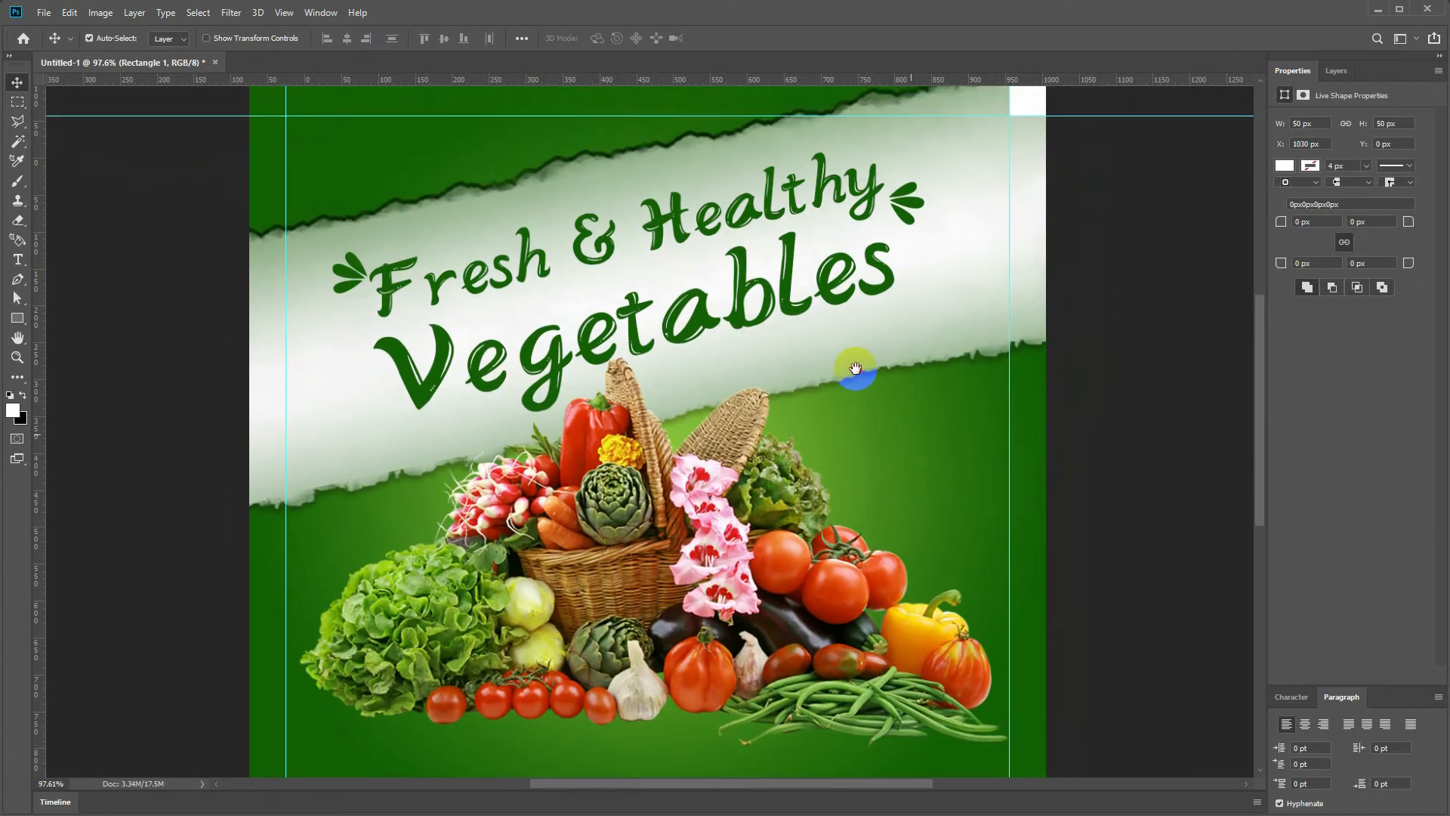
- Use the square in the canvas's lower-right corner to place the bottom margin guide, then delete the square
left_click_drag(1020, 108, 938, 474)
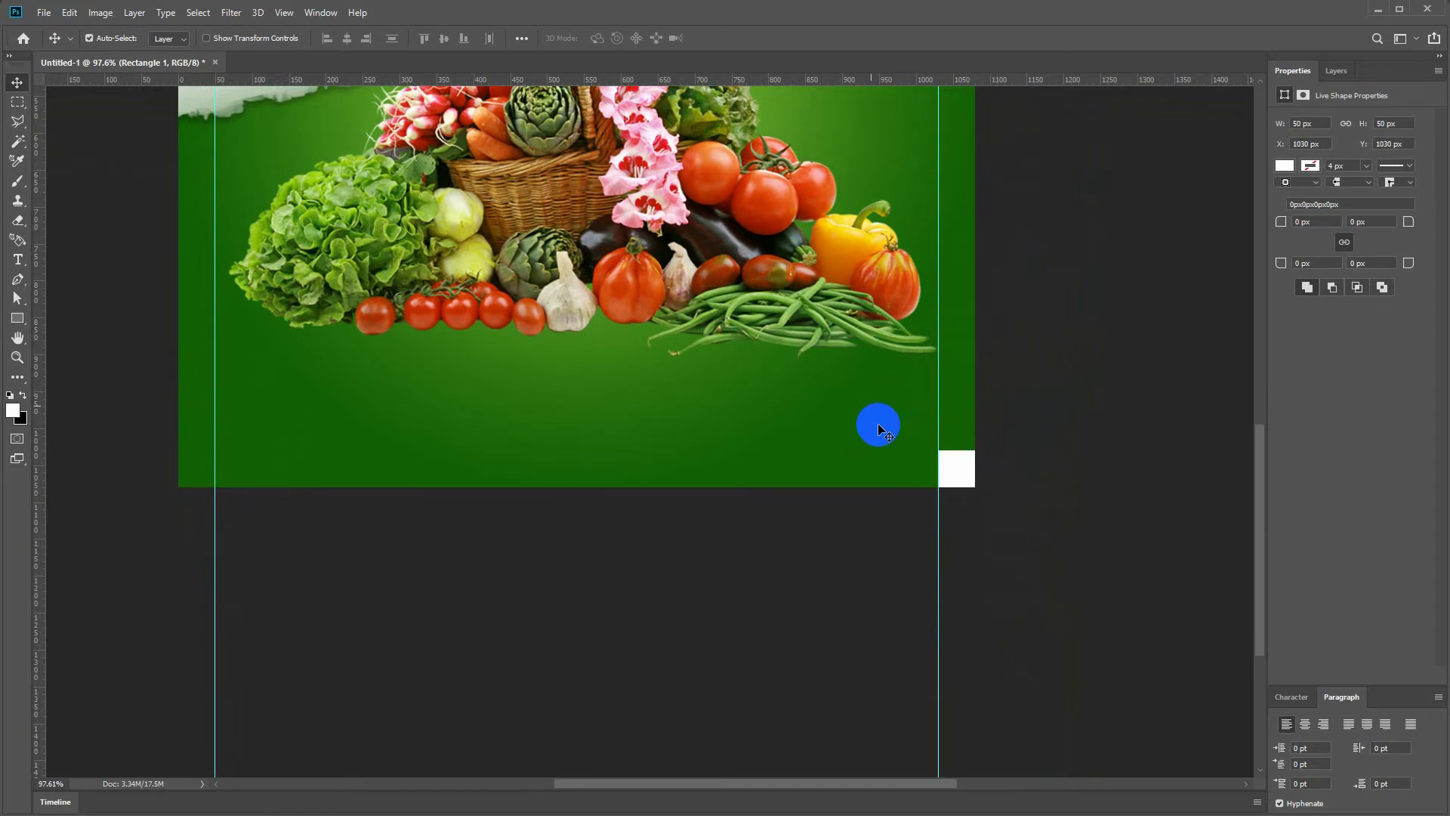
left_click_drag(796, 79, 885, 450)
left_click(957, 474)
key("Delete")
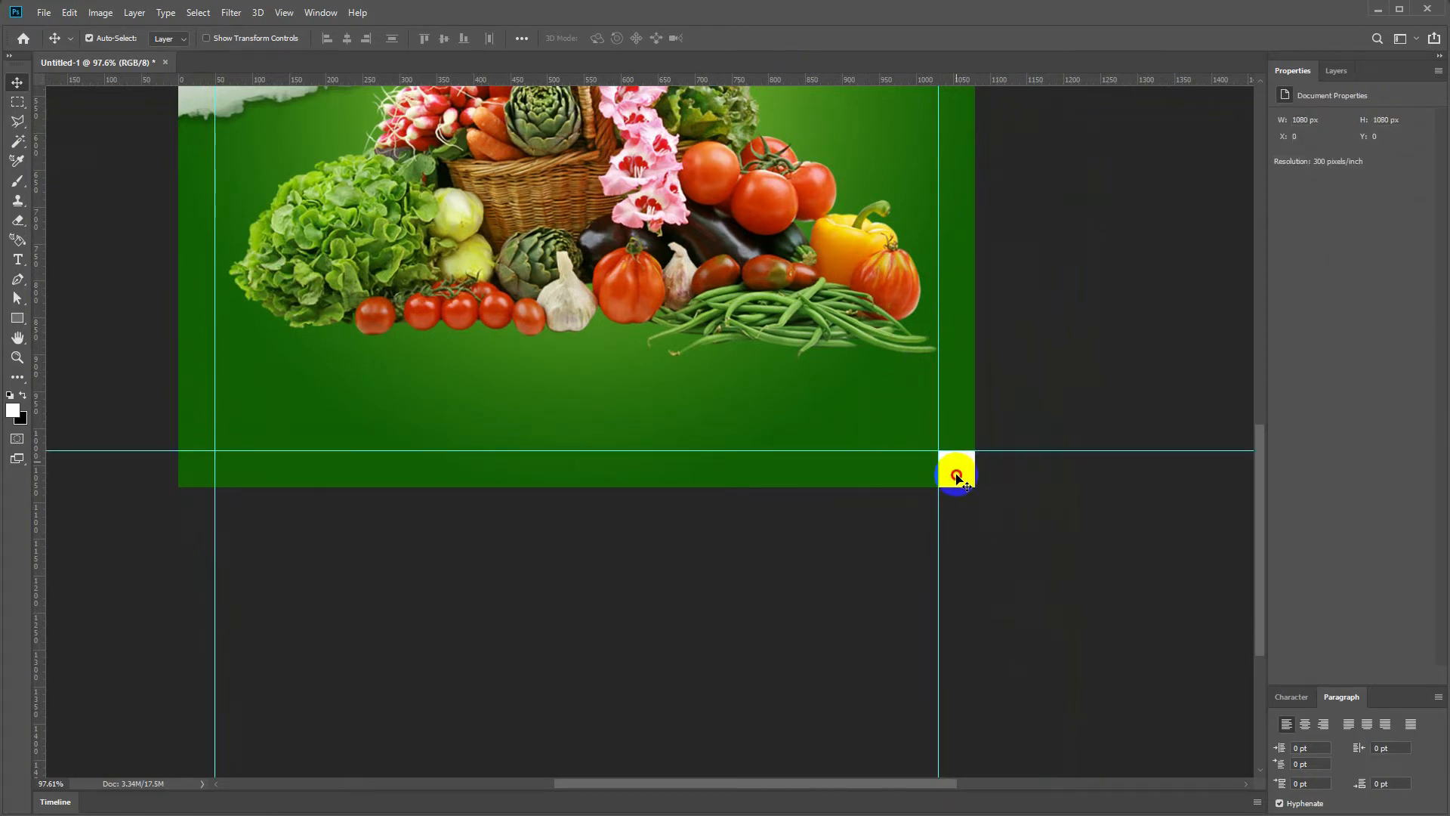
scroll(582, 368, "down", 2)
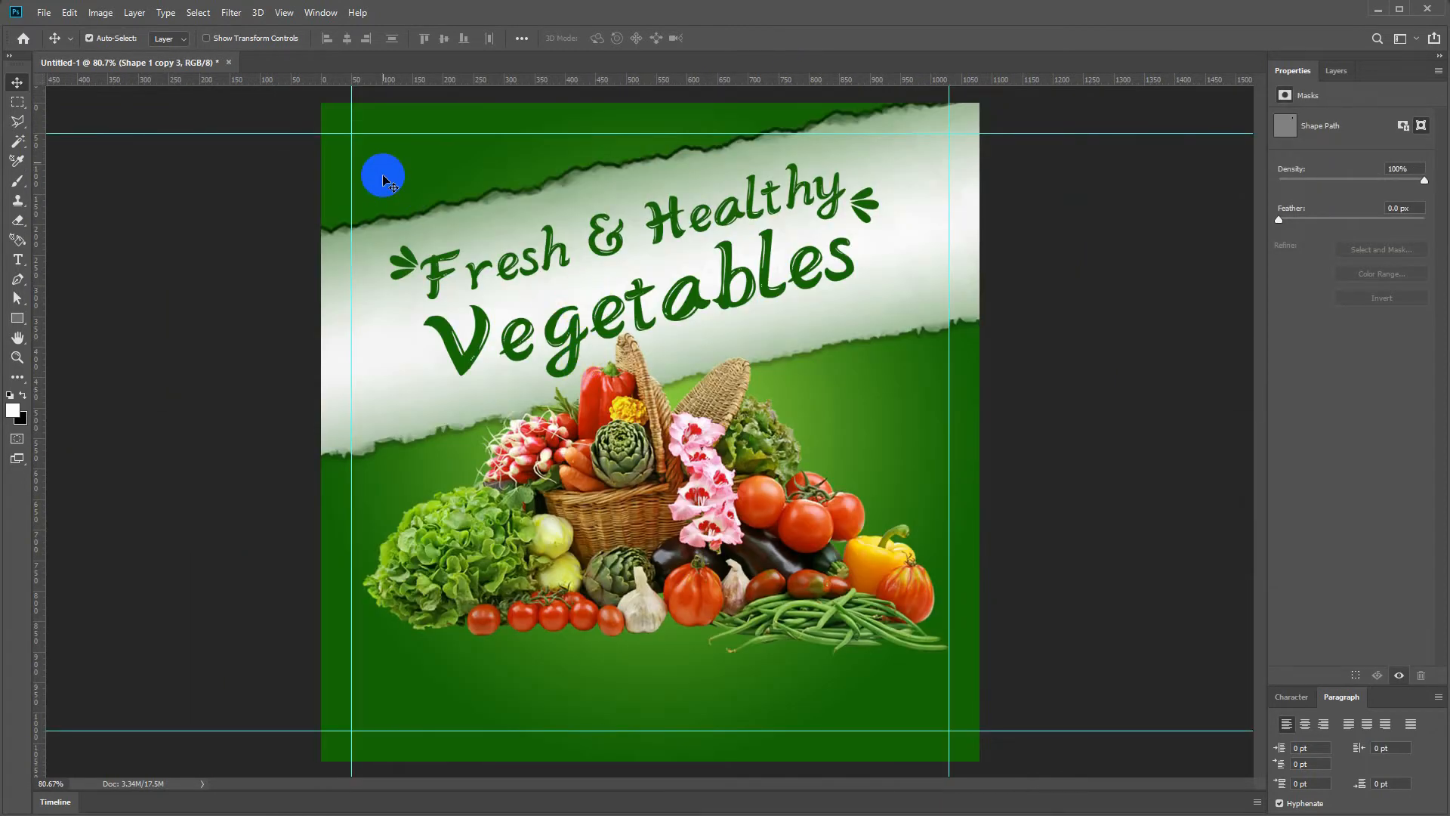
left_click(1336, 70)
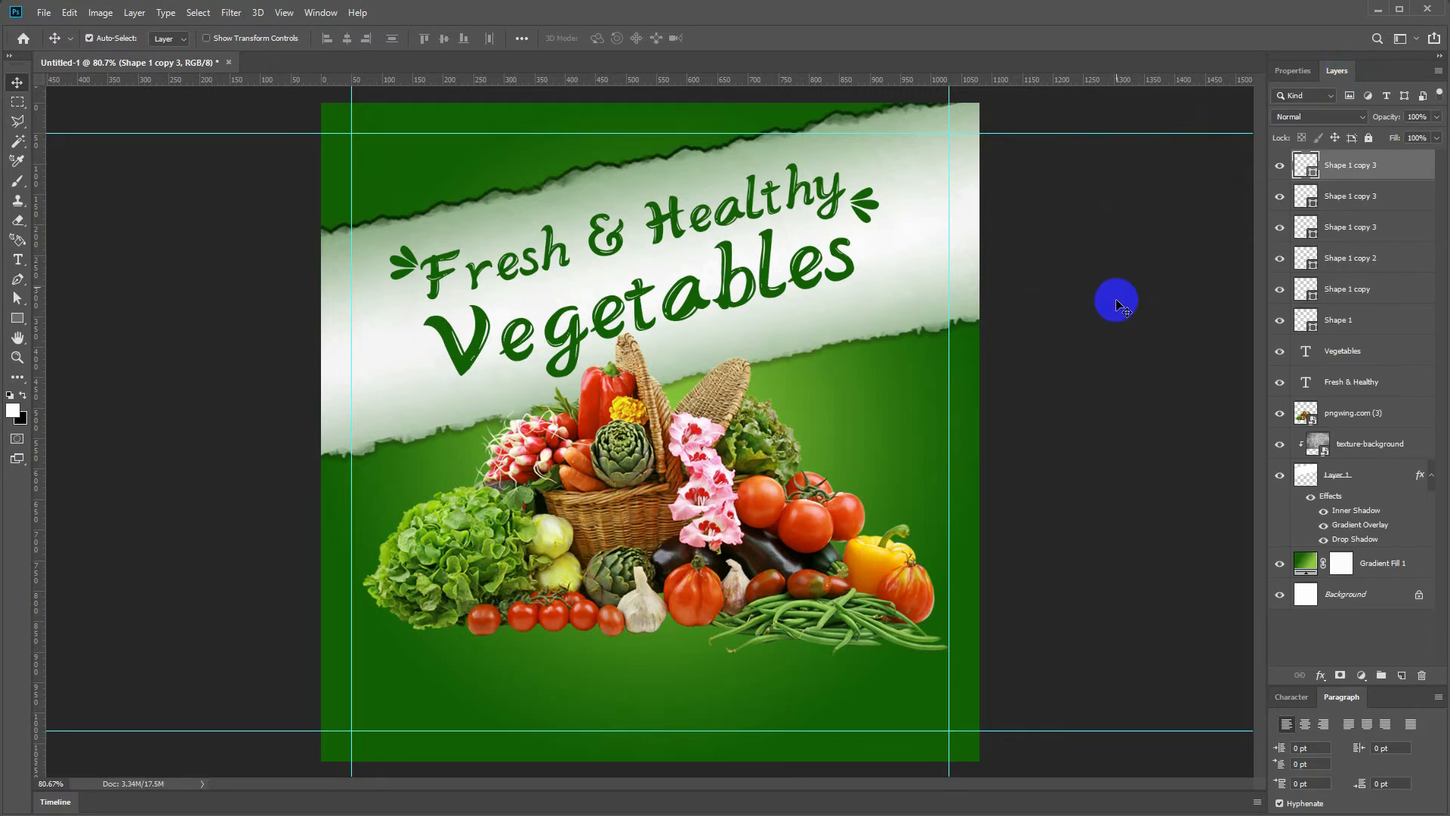
- Start a text layer near the canvas's upper-left corner and set its font to Kanit
key("t")
left_click(382, 180)
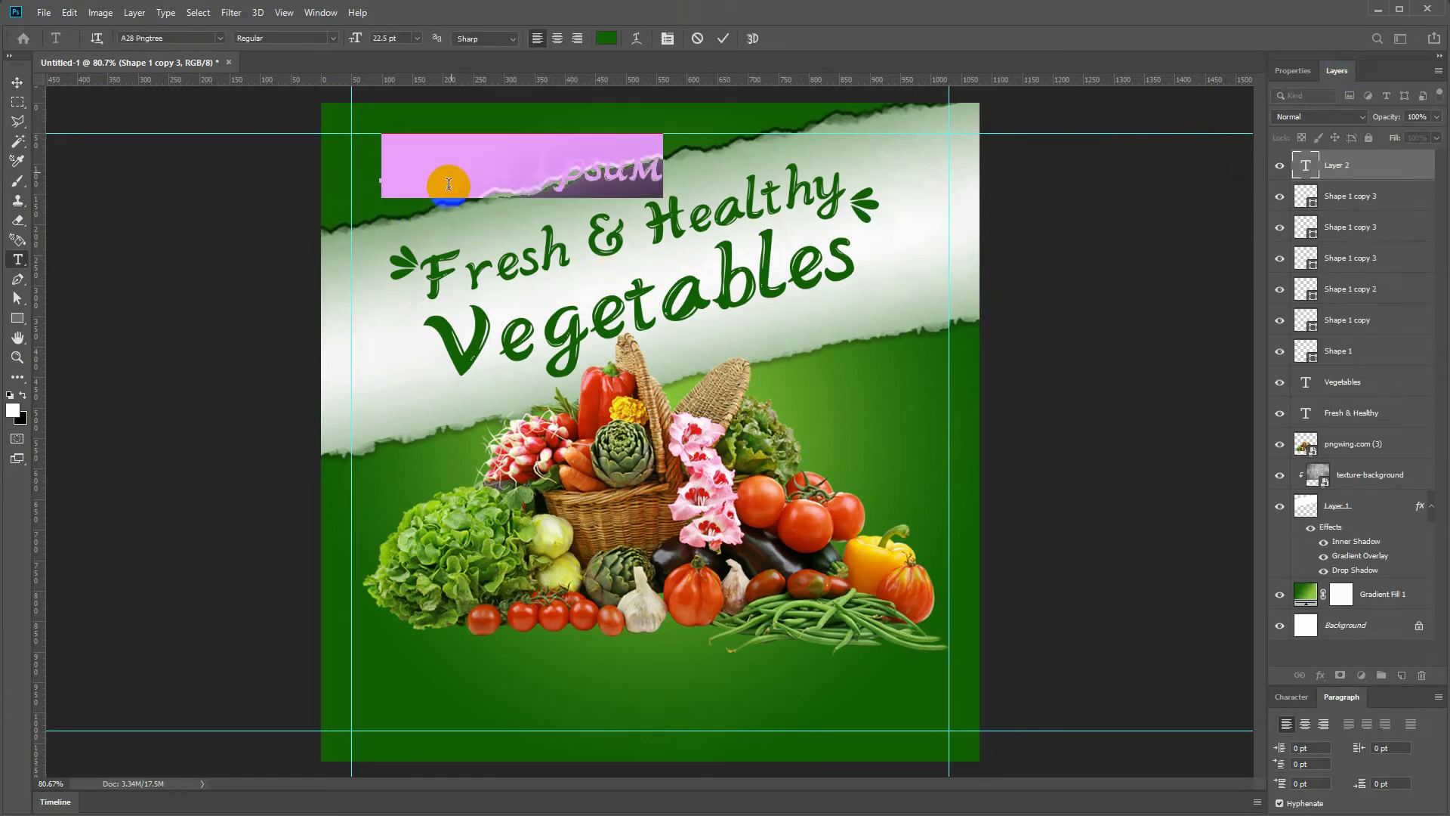
type("Kanit")
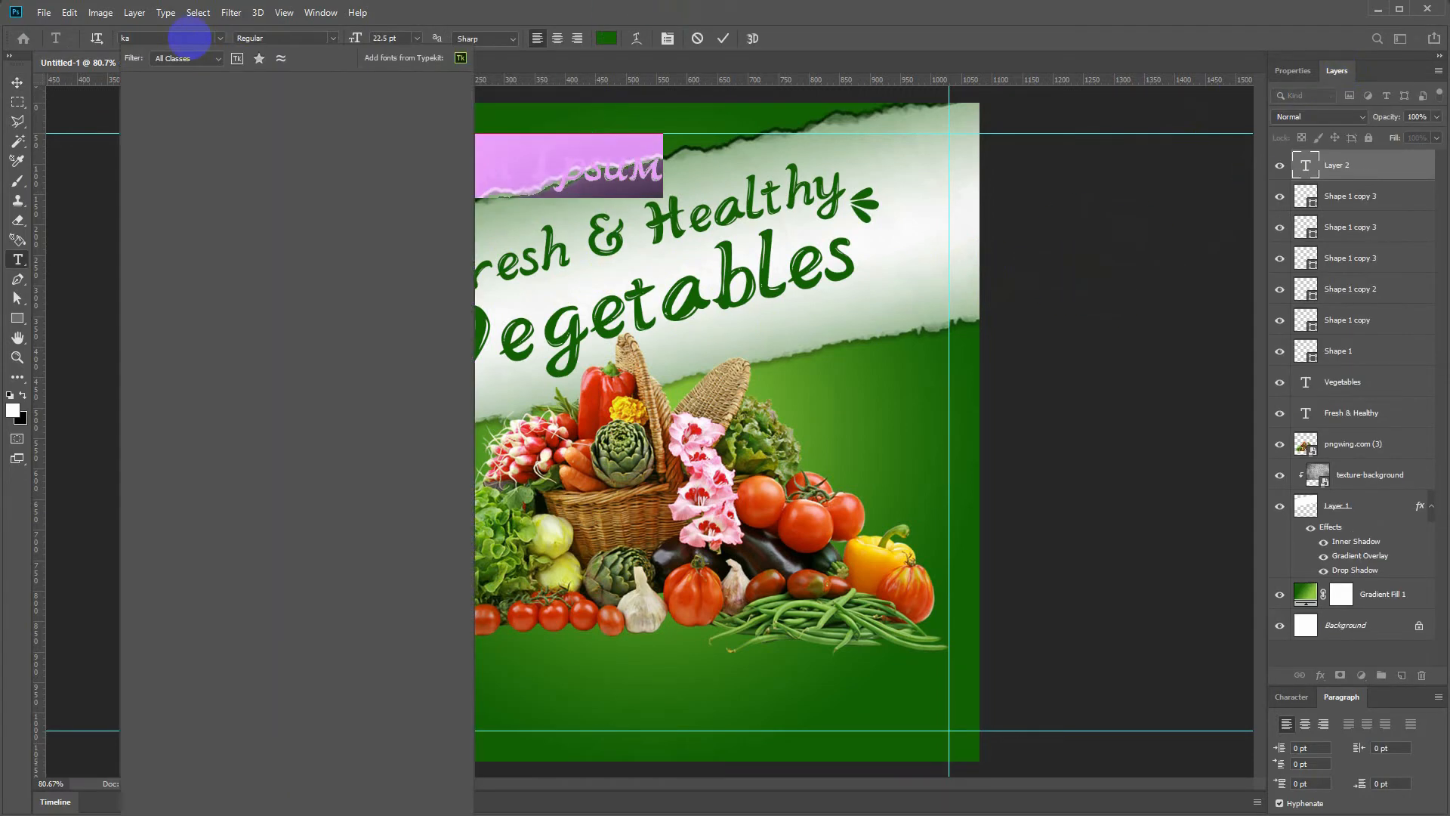
left_click(188, 103)
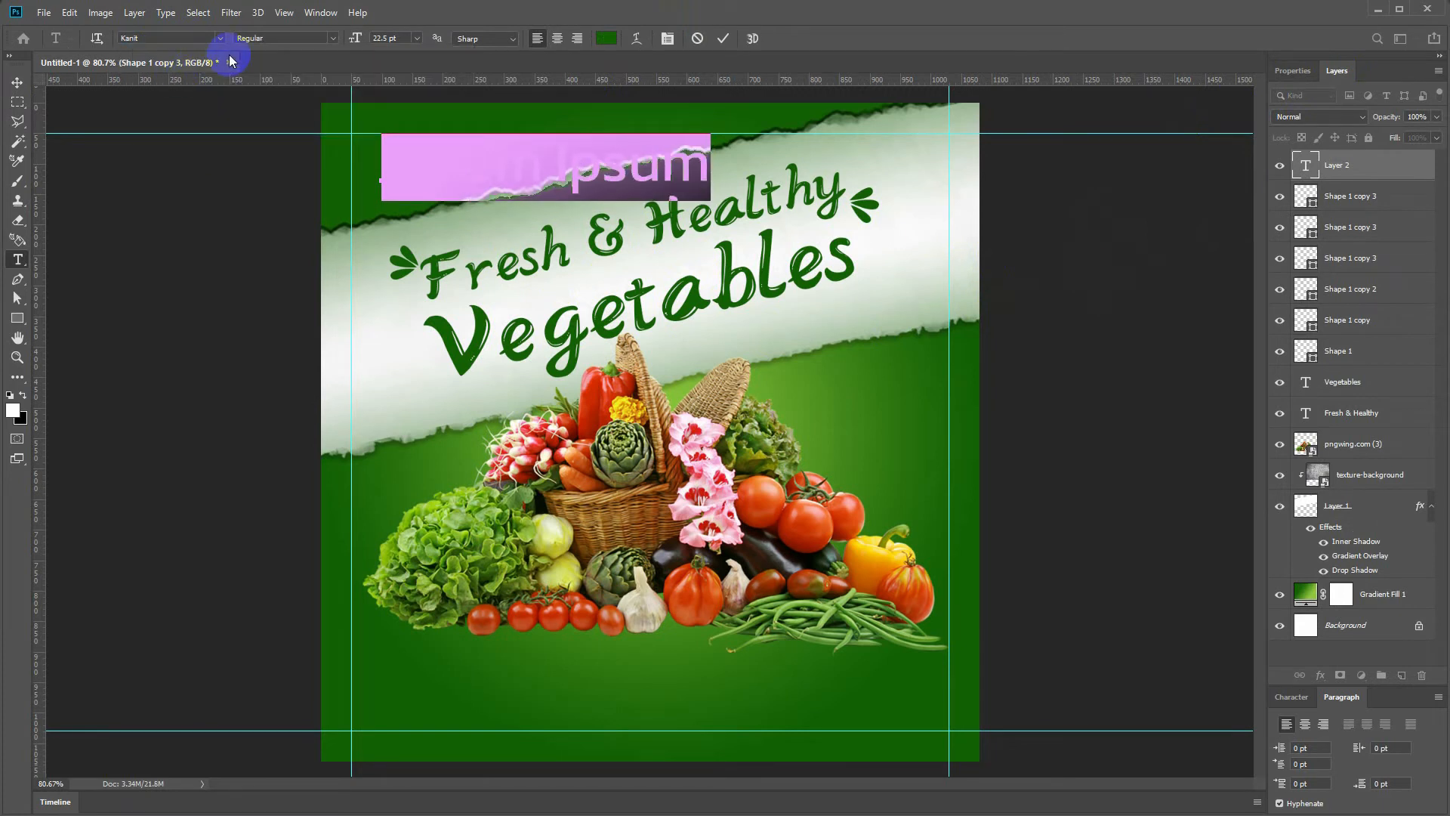
- Replace the placeholder text with the letter L and set its colour to white (#ffffff)
key("BackSpace")
left_click(400, 181)
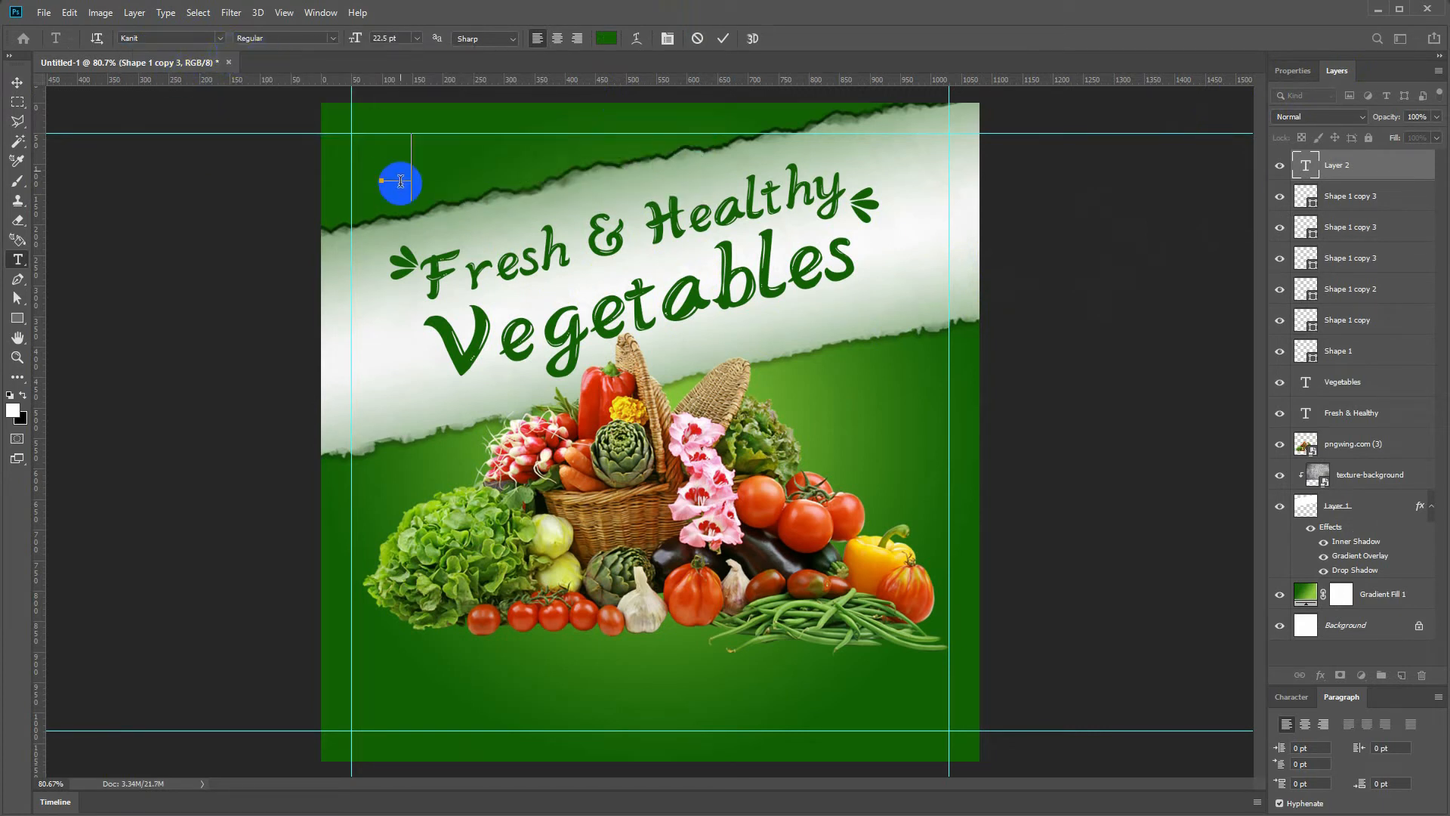
double_click(388, 177)
left_click(603, 37)
left_click_drag(1036, 349, 909, 232)
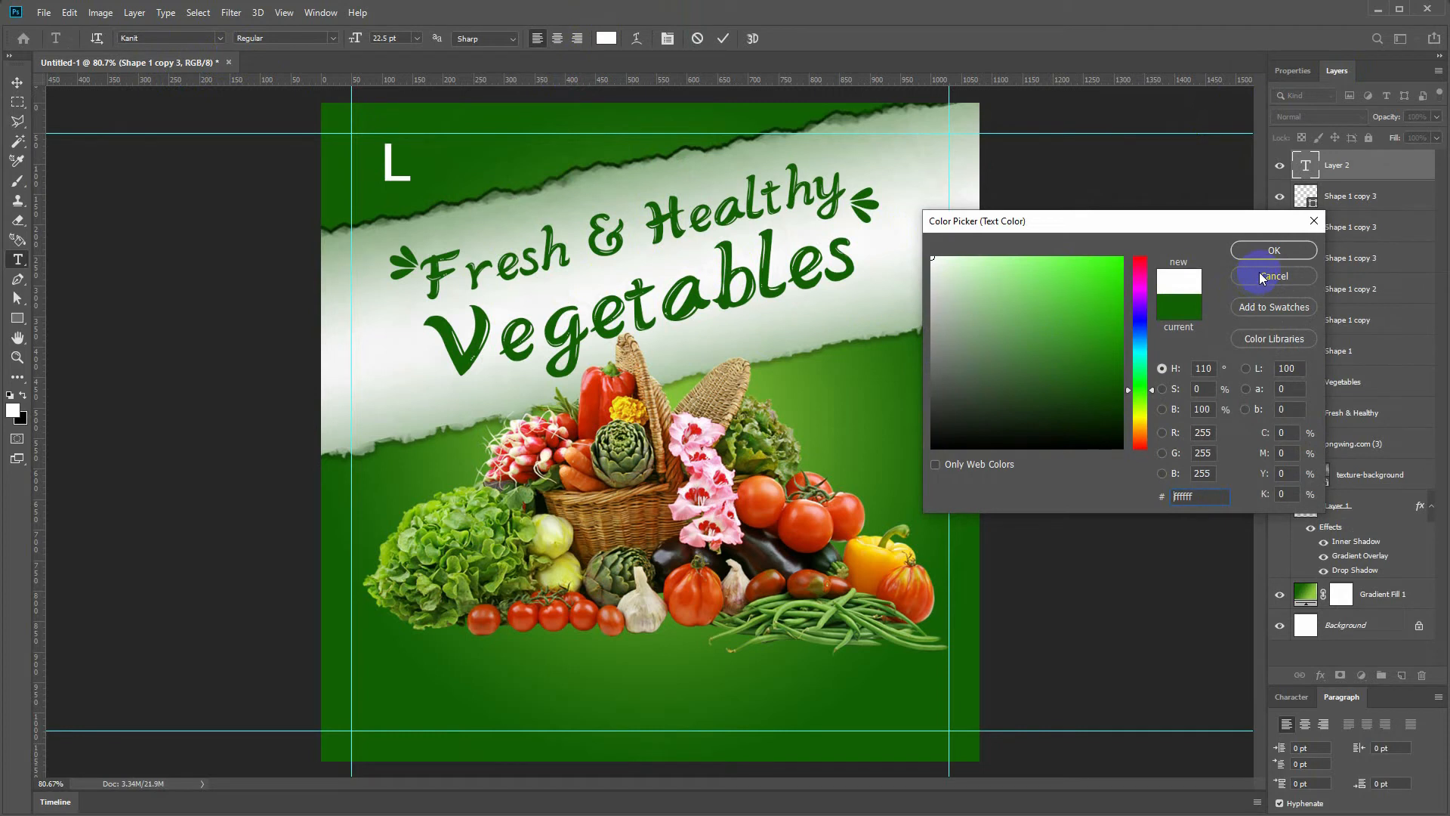
left_click(1274, 250)
- Complete the text as LOGO HERE on two lines and commit it
key("Right")
type("OGO")
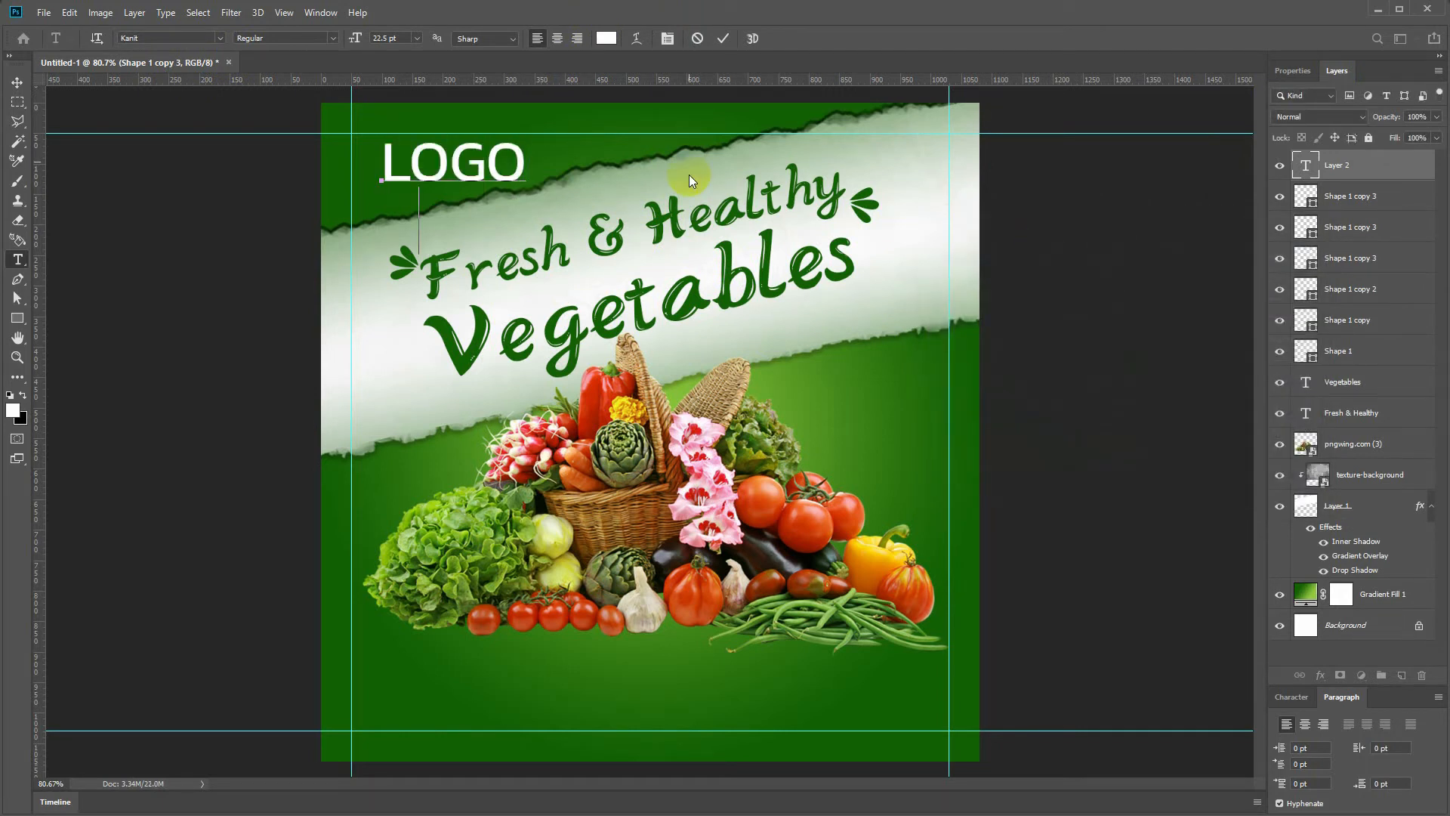
key("Return")
type("HERE")
key("ctrl+Return")
- Scale down the LOGO HERE text and position it just inside the upper-left guide intersection
key("ctrl+t")
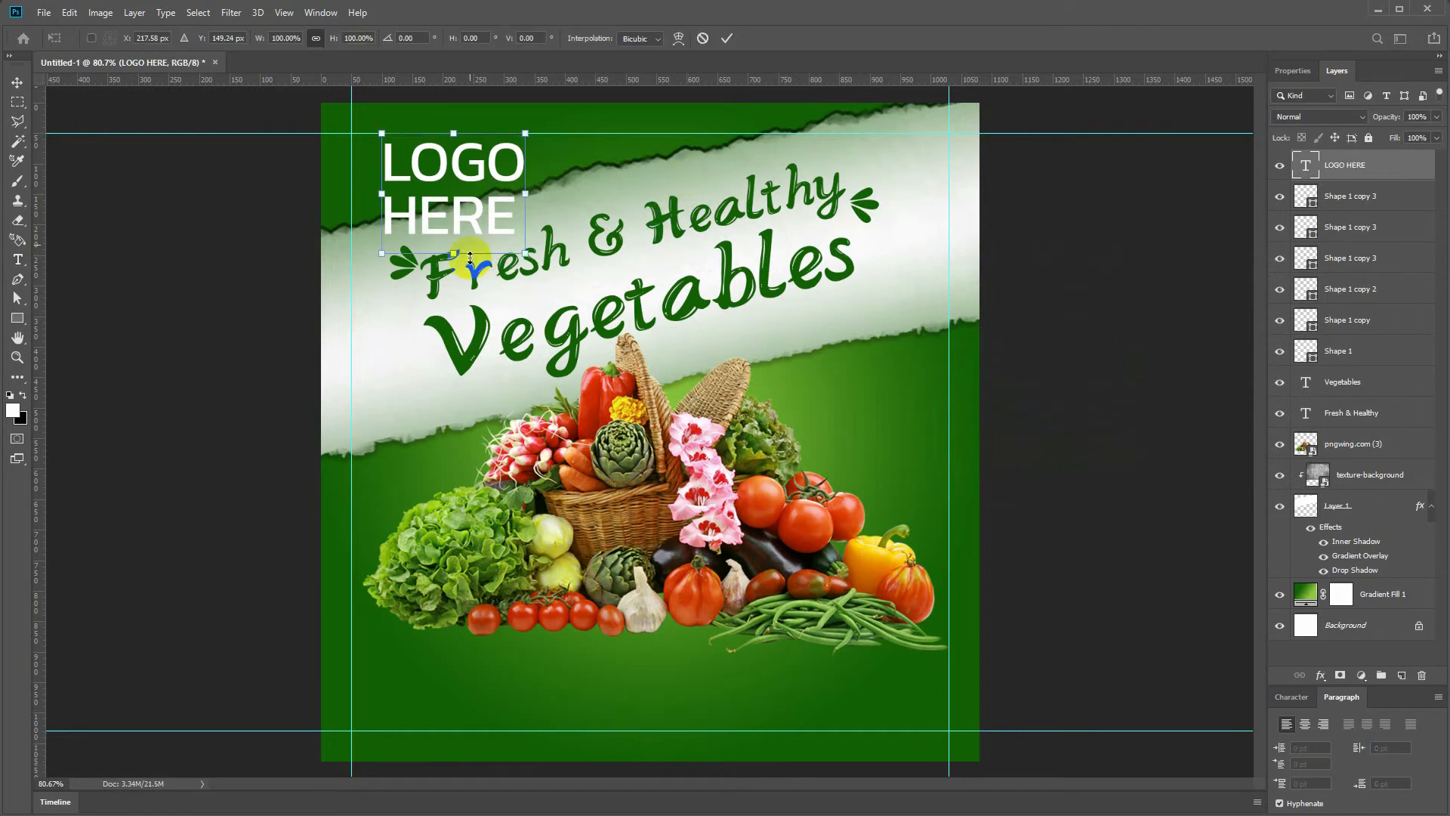
left_click_drag(519, 250, 405, 172)
key("Return")
left_click(16, 83)
key("shift+Down")
key("Left")
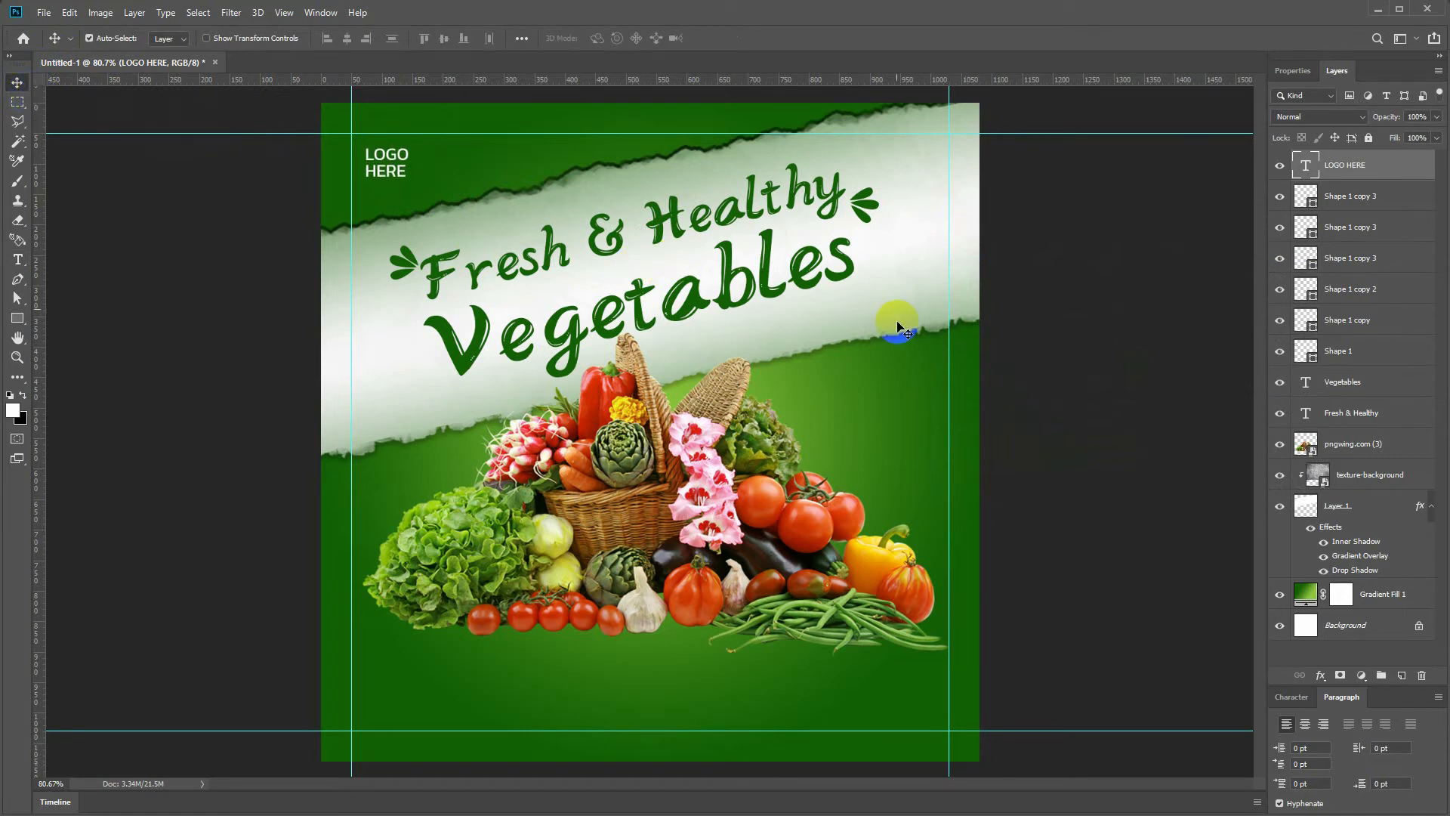
- Draw a white rounded rectangle of 238 × 77 px in the lower-left guide corner, with 38.5 px corner radii
right_click(16, 318)
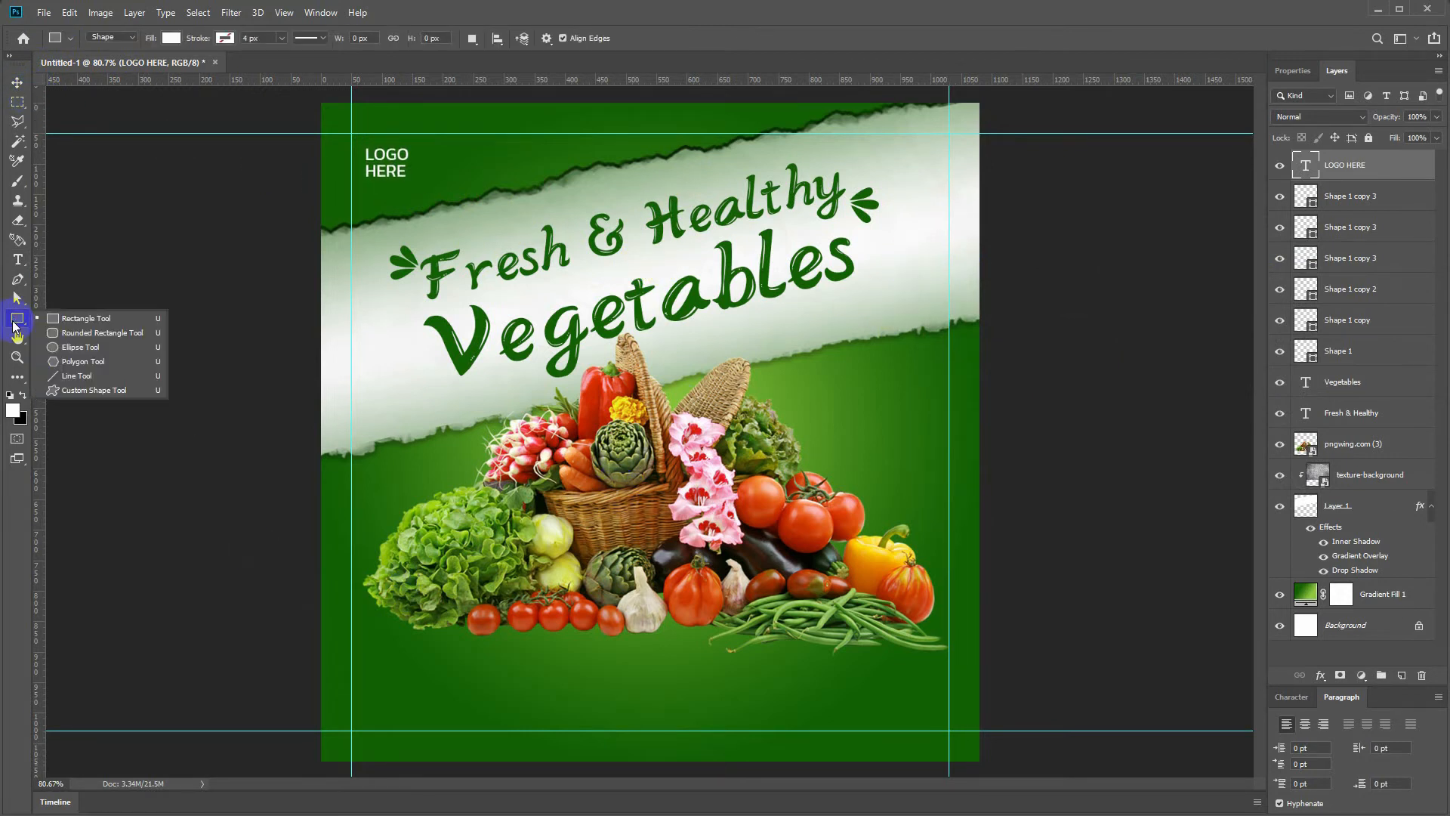
left_click(75, 332)
left_click_drag(372, 683, 498, 730)
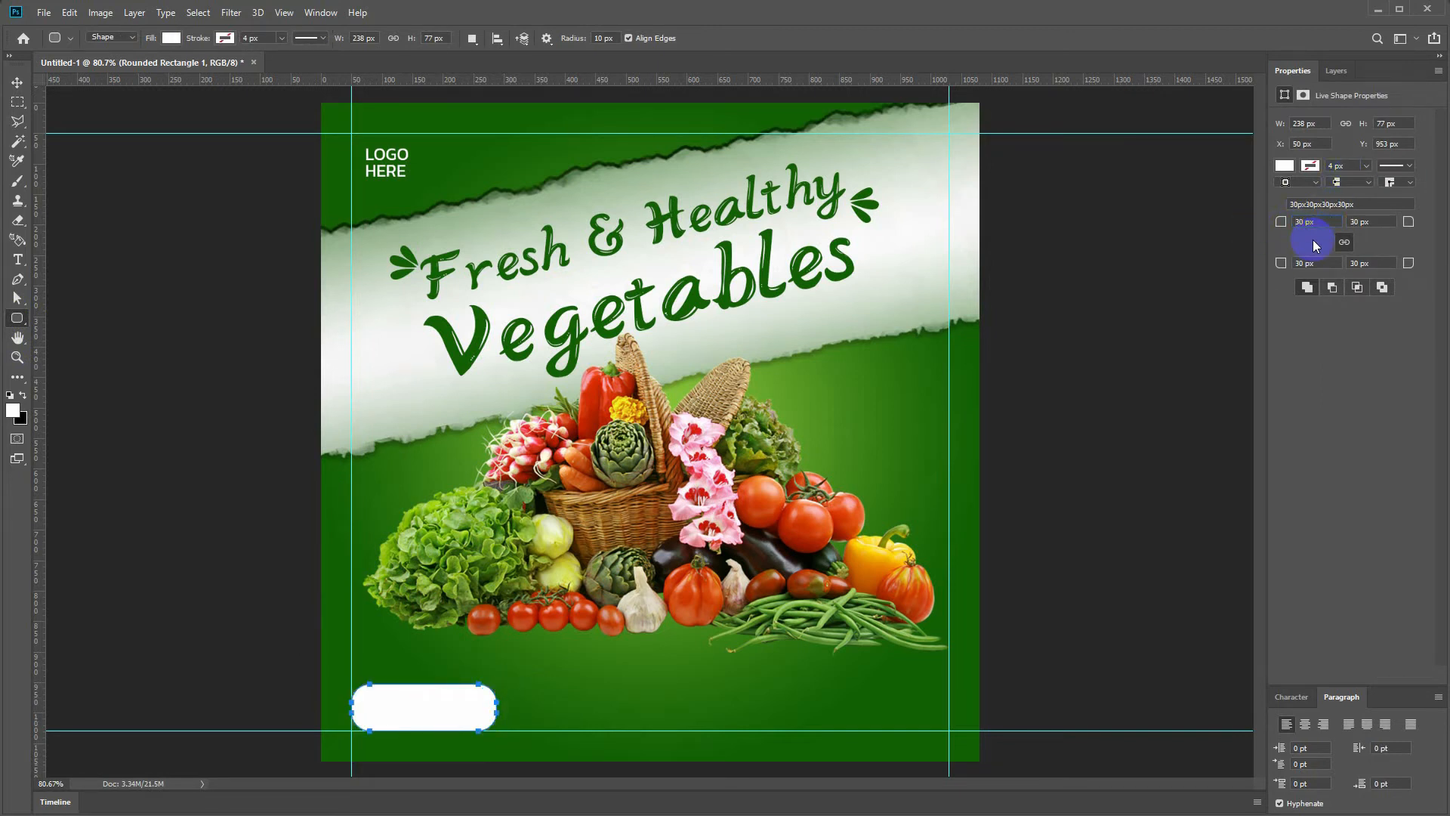
key("shift+Up")
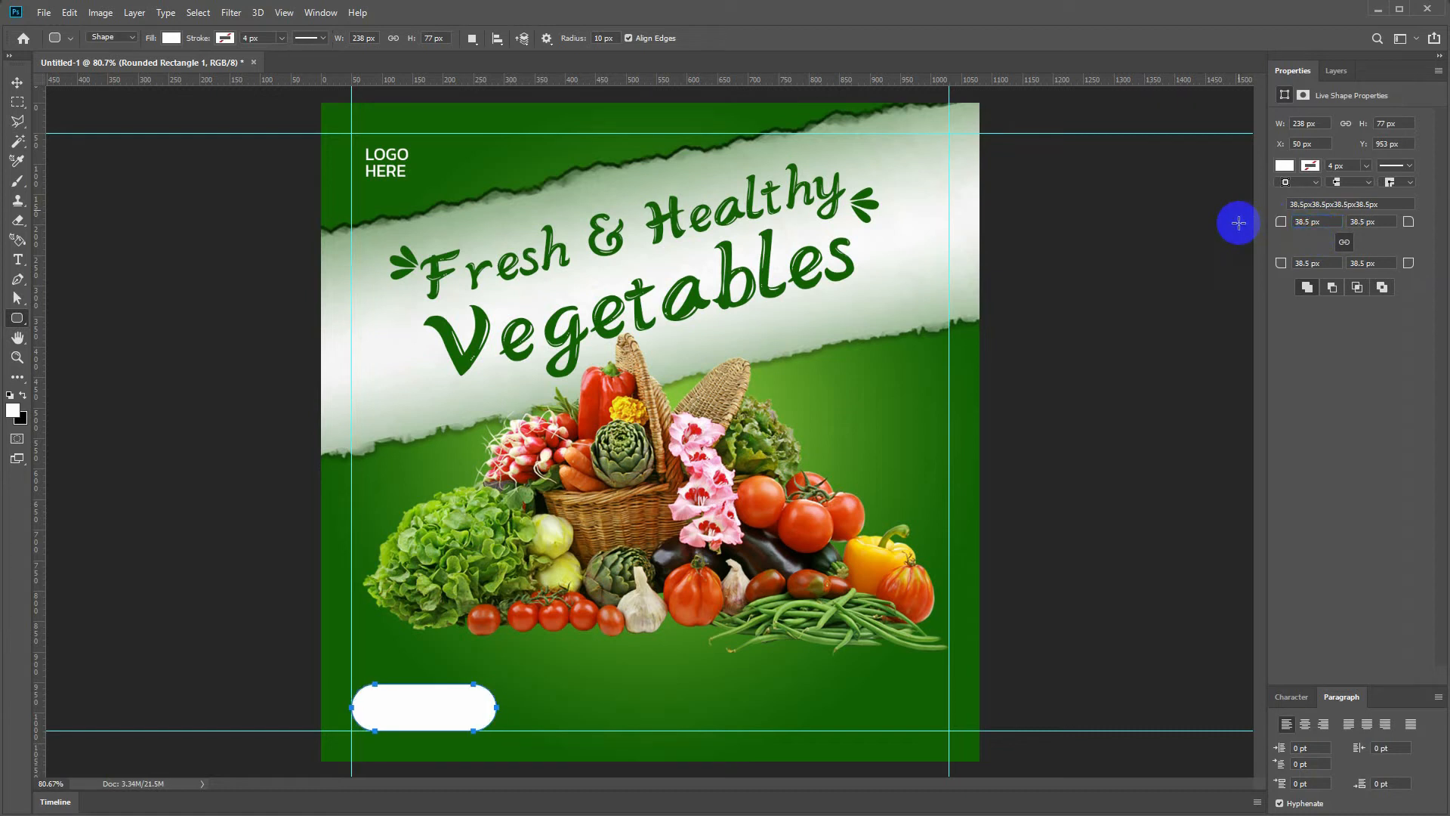
- Lengthen the rounded rectangle by extending its right end outward, keeping the rounded corners
key("a")
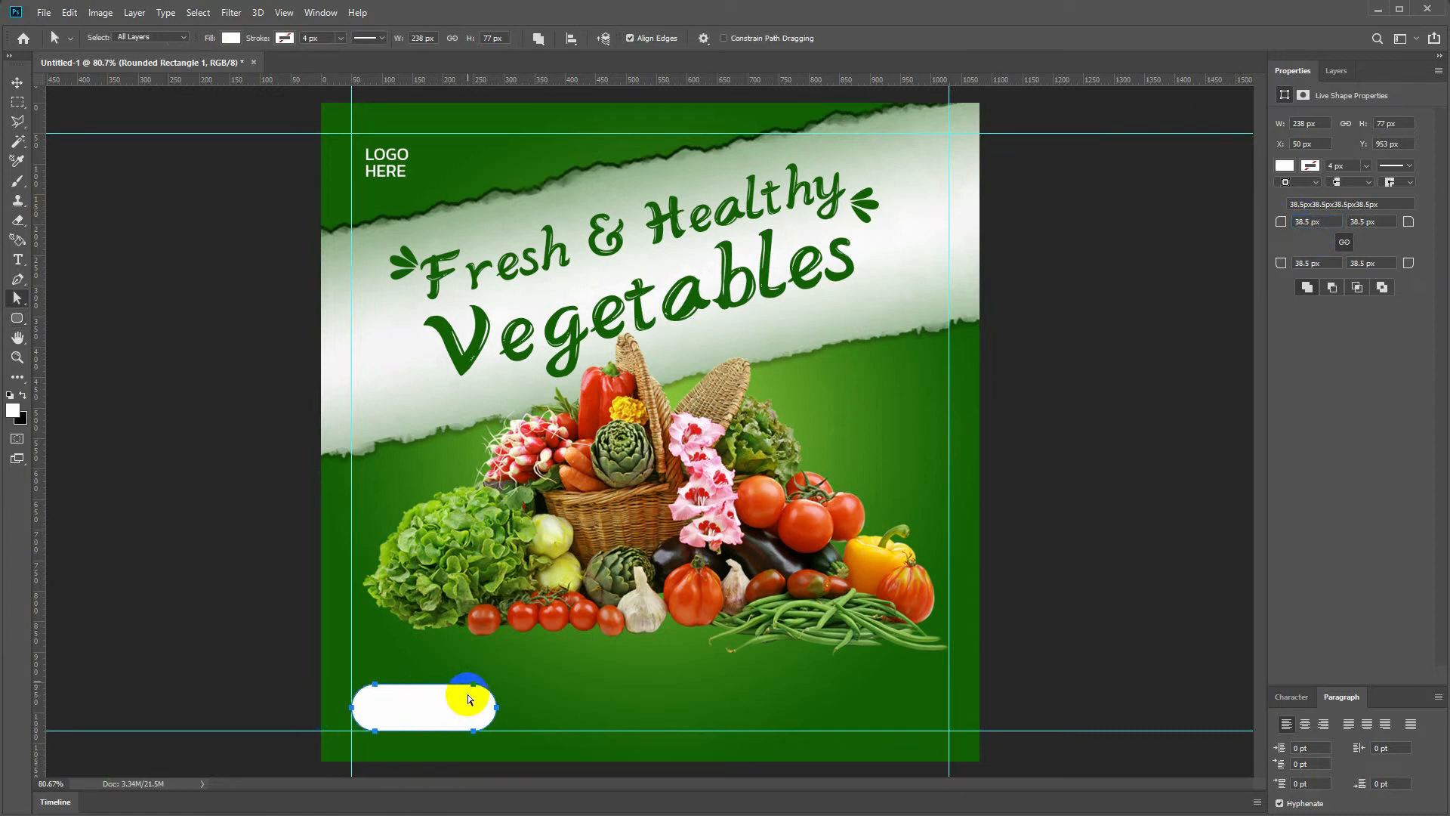
left_click_drag(496, 710, 533, 707)
left_click(444, 665)
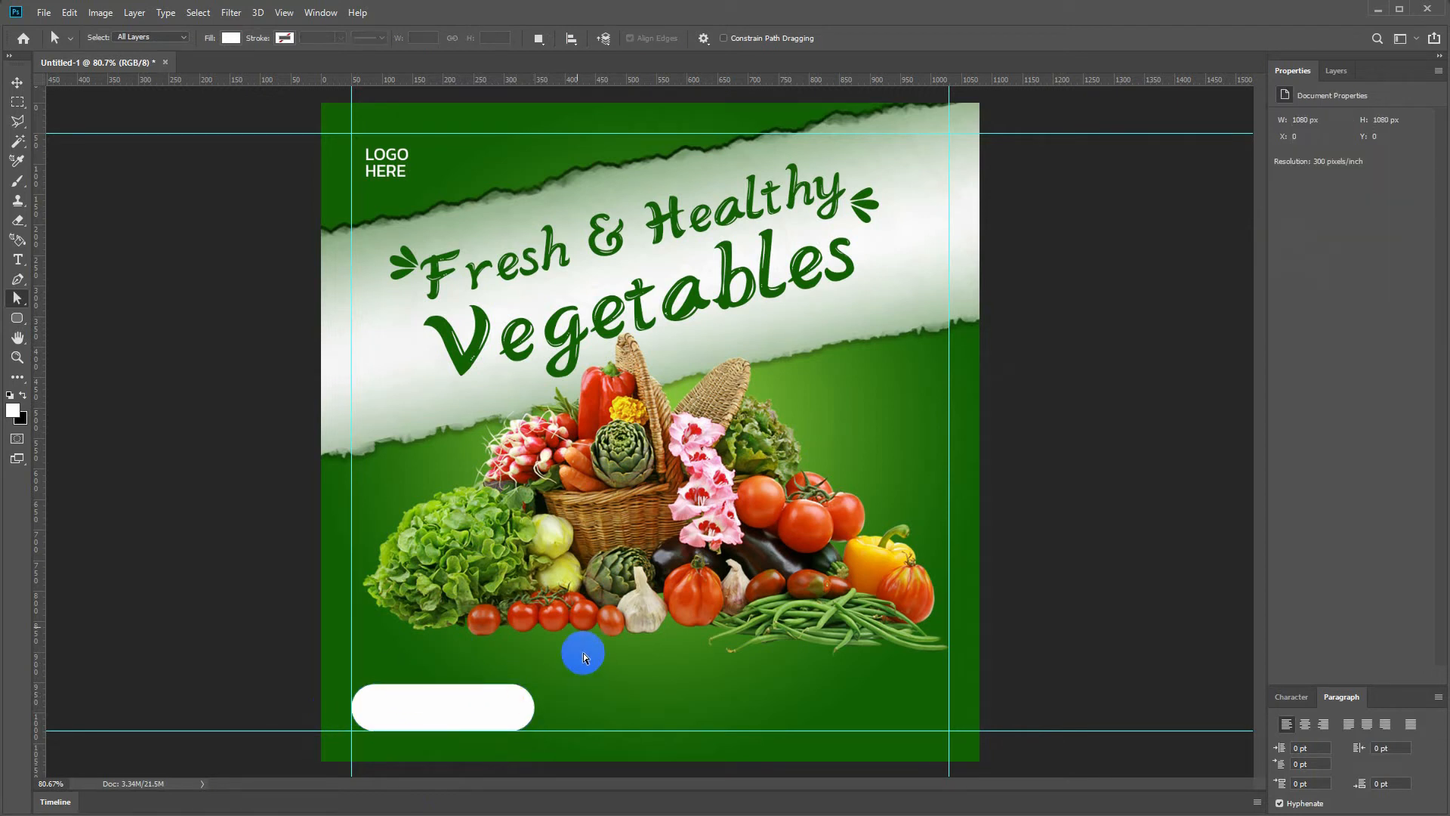
- Add the text ORDER NOW over the white rounded rectangle, in the green sampled from the Vegetables headline
key("t")
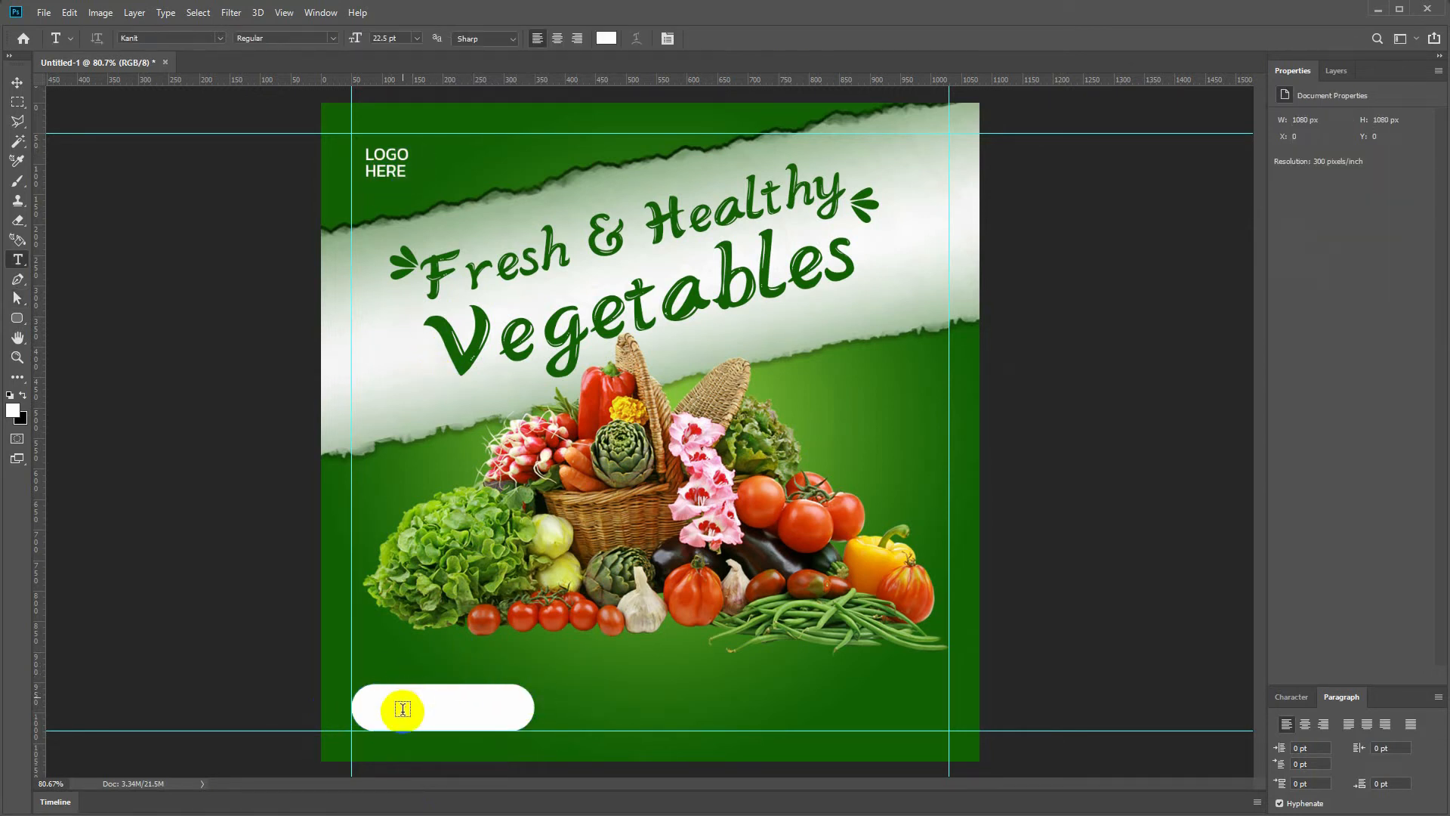
left_click(403, 709)
left_click(605, 38)
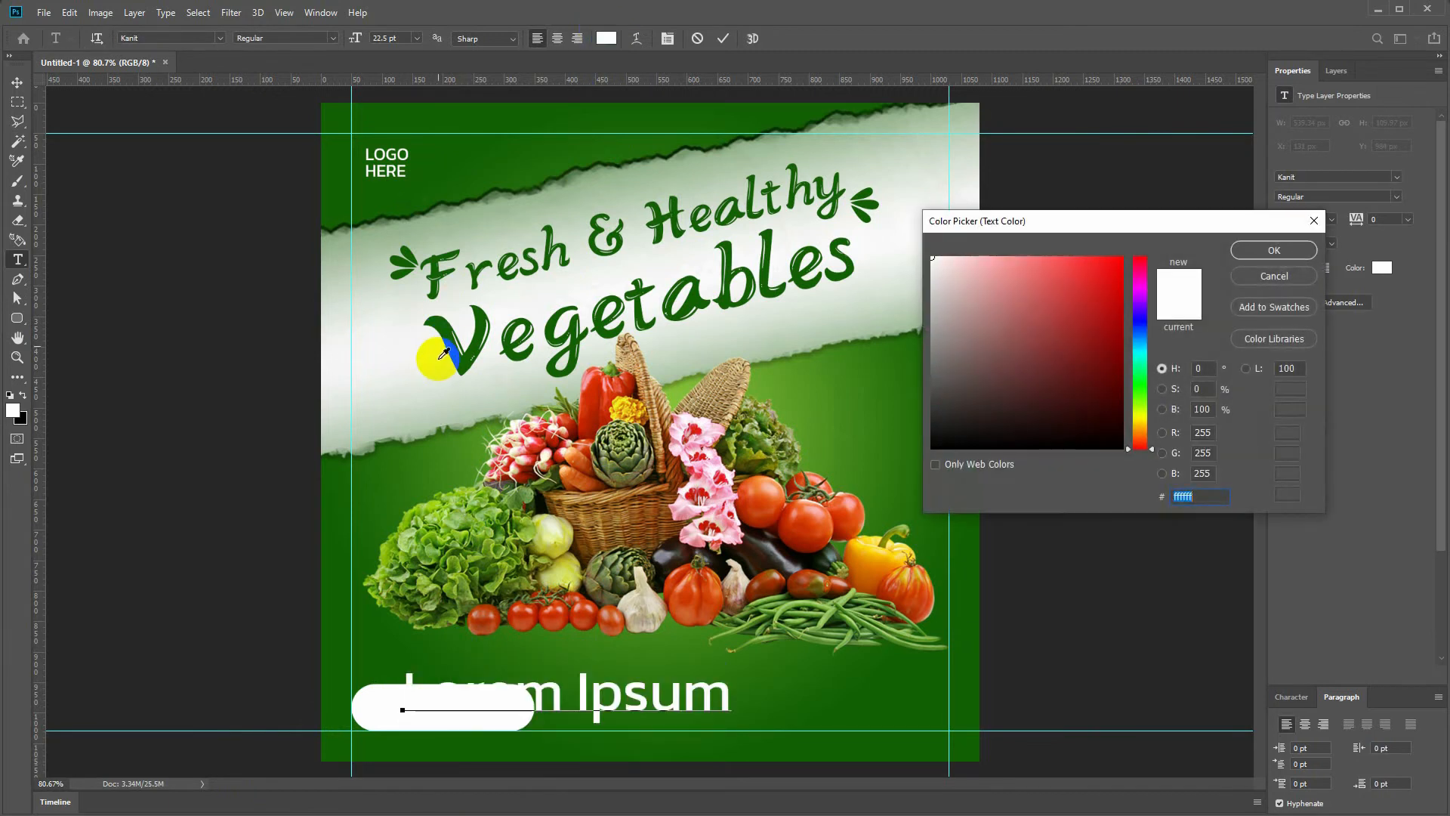
left_click(434, 343)
key("Return")
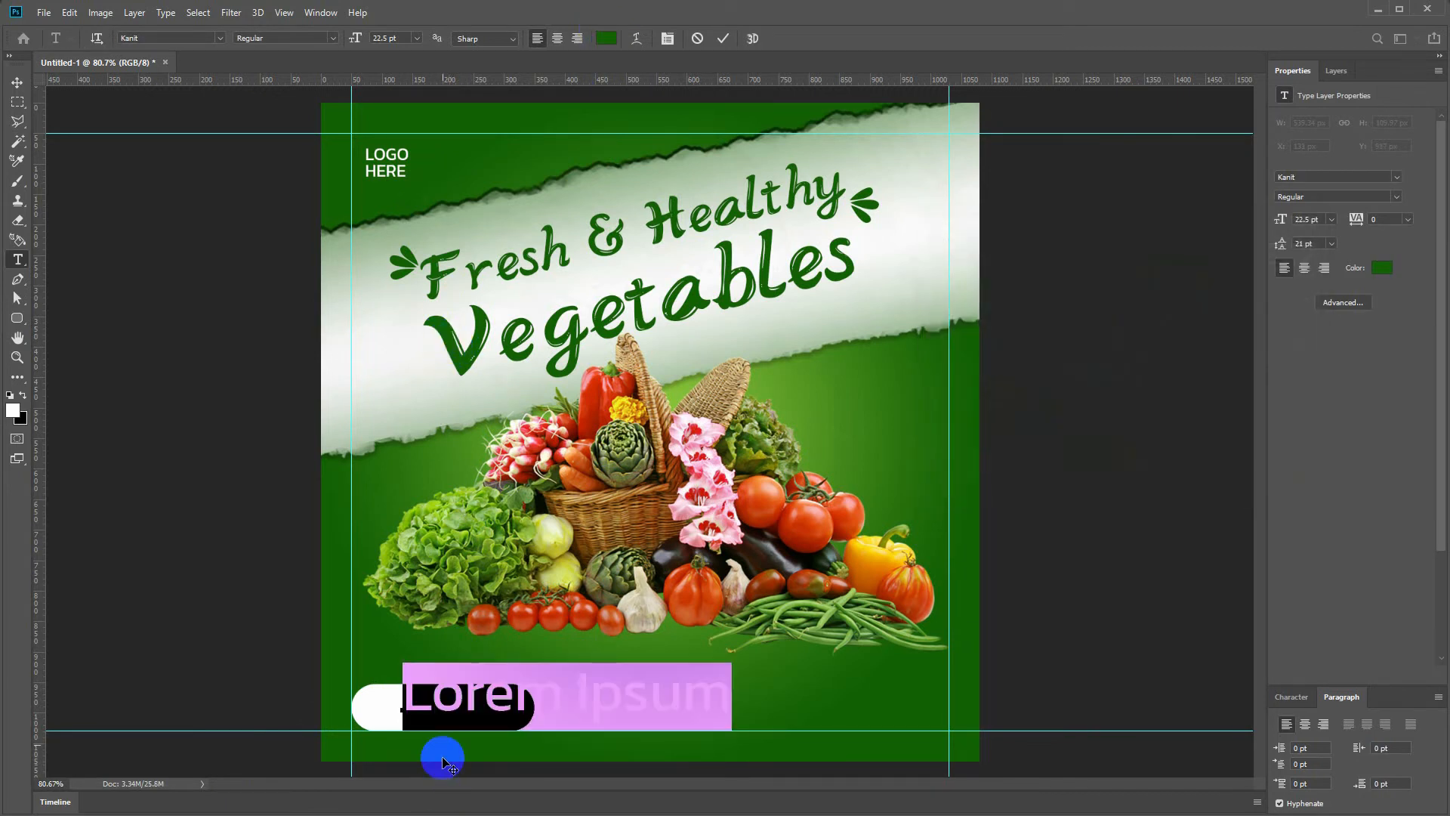
type("ORDER NOW")
- Set the ORDER NOW text's font style to Bold and commit the text
triple_click(556, 676)
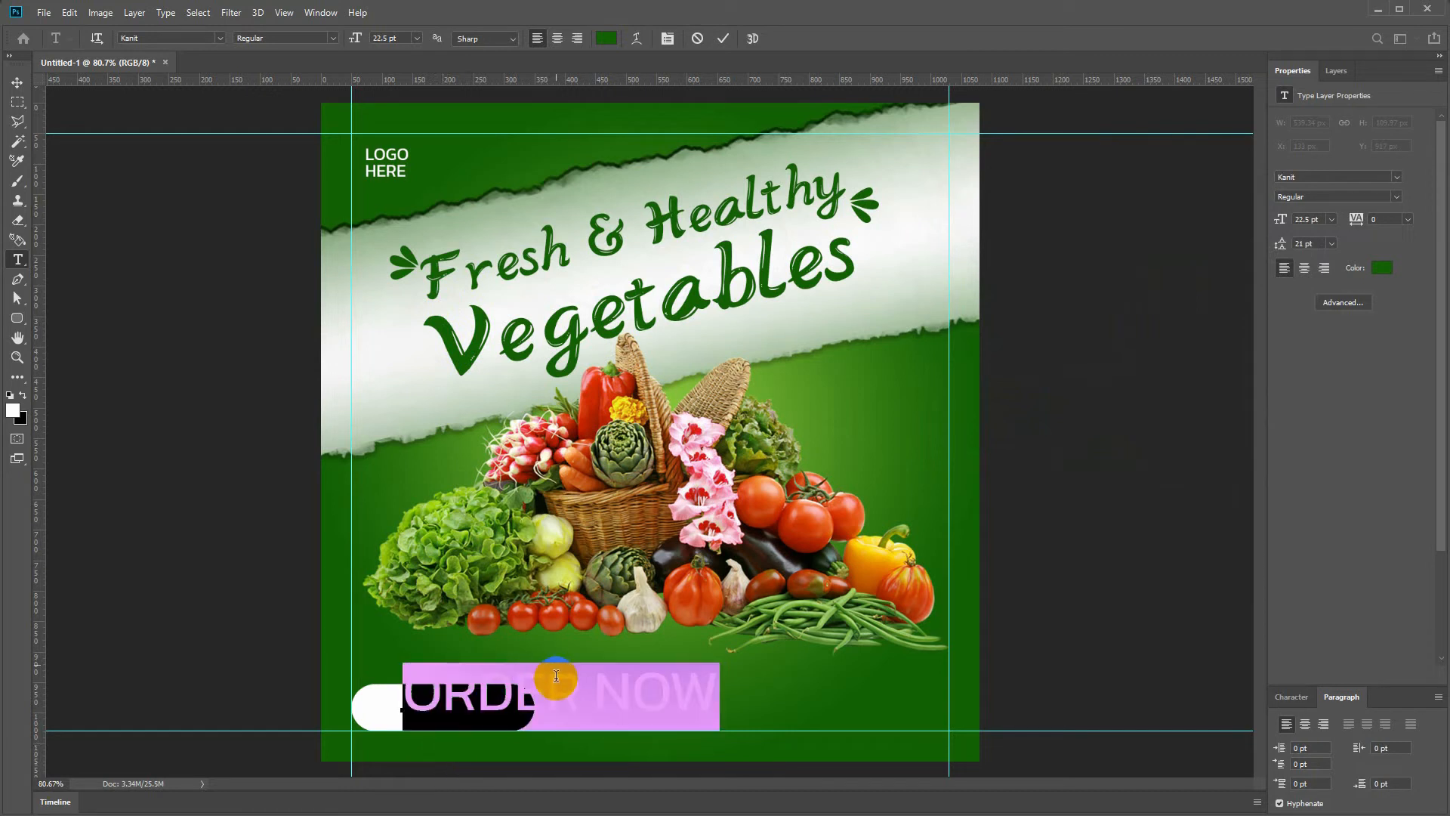
left_click(333, 38)
left_click(260, 99)
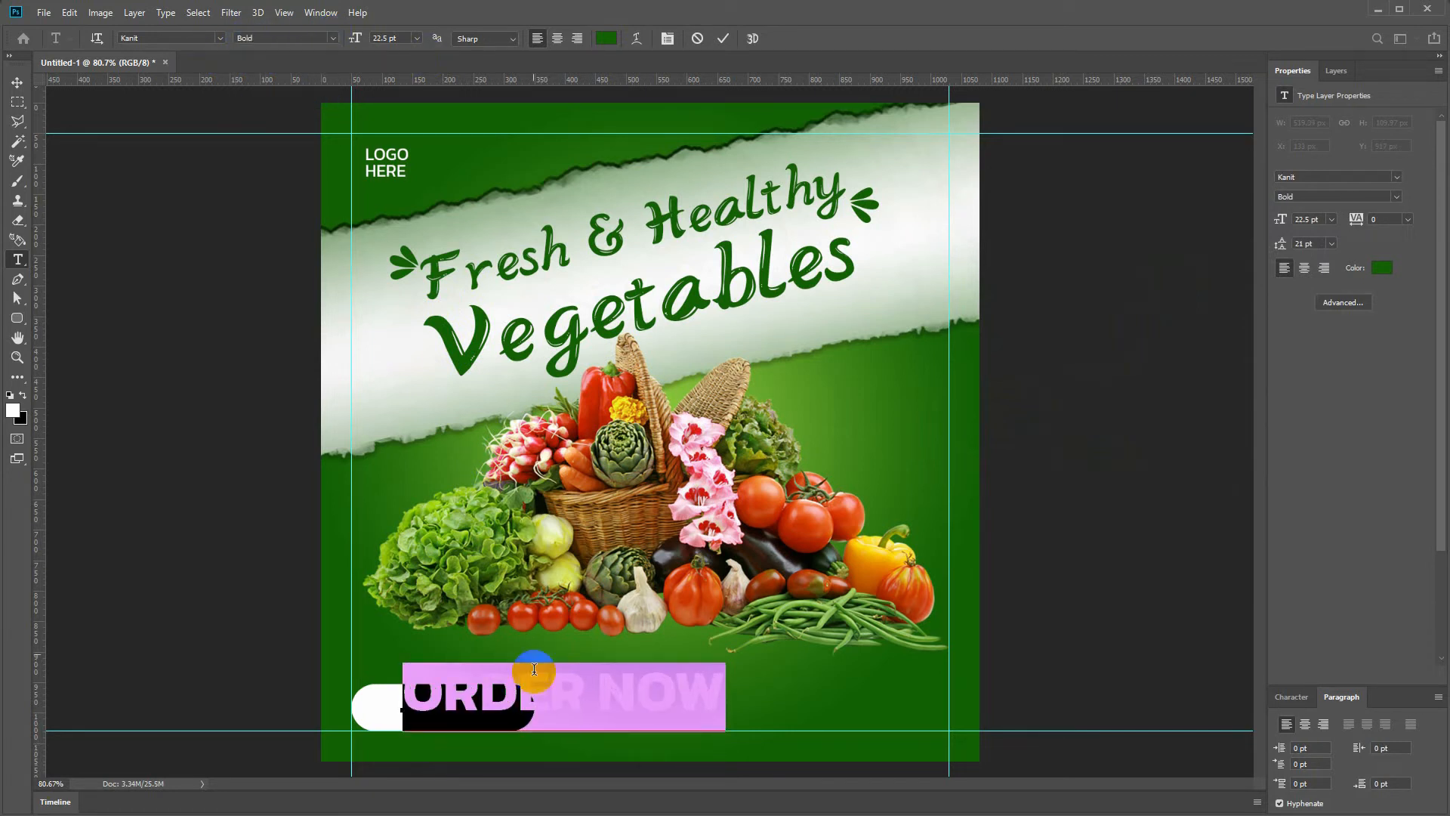
left_click(720, 30)
- Scale the ORDER NOW text to about 48% and centre it inside the white rounded rectangle
key("ctrl+t")
left_click_drag(727, 662, 525, 729)
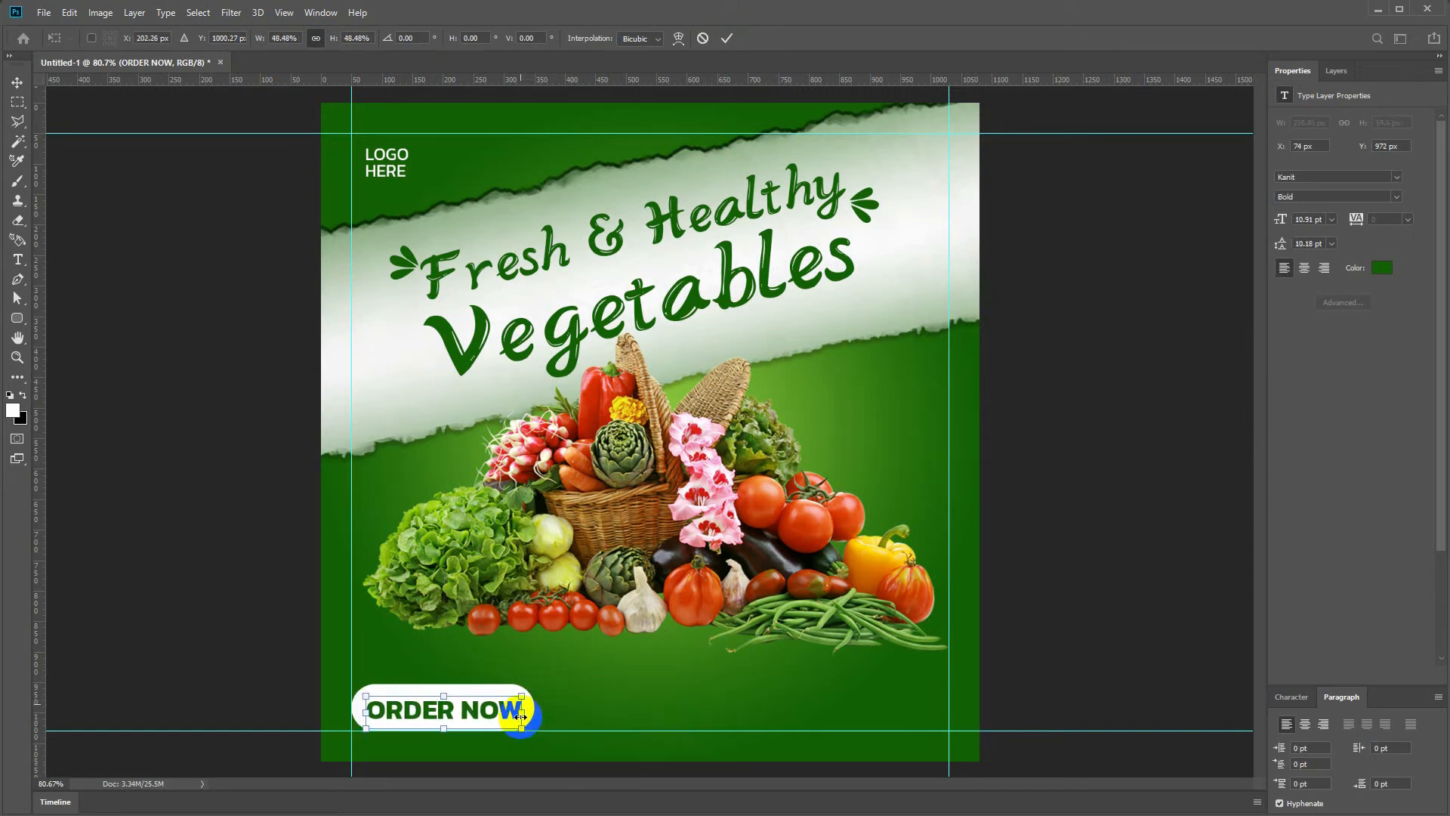
key("Return")
left_click(17, 83)
key("Up")
key("Up")
key("Up")
key("Left")
key("Left")
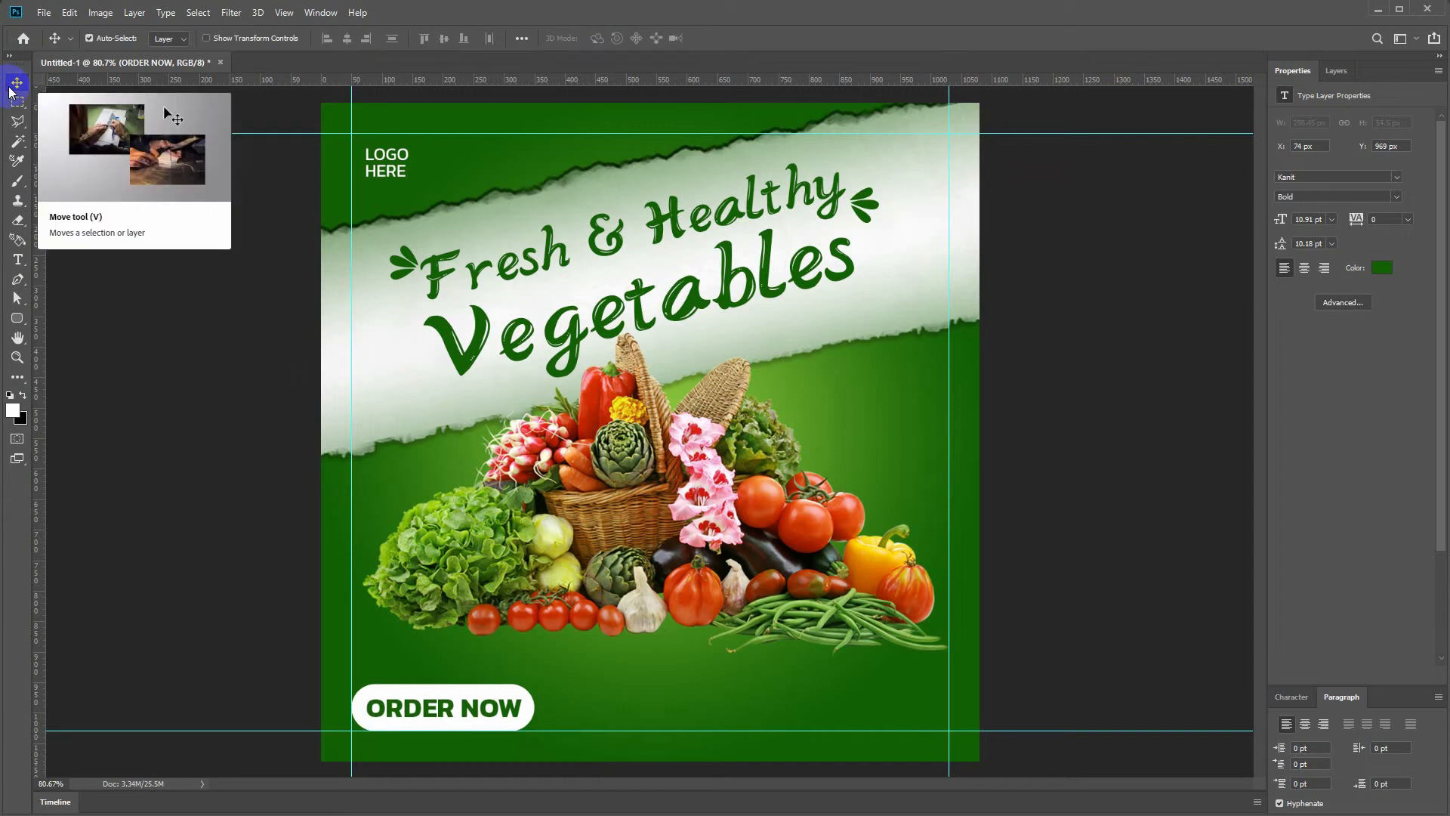
- Scale the ORDER NOW text down slightly to 10.32 pt, keeping it centred inside the white rounded rectangle
left_click(557, 706)
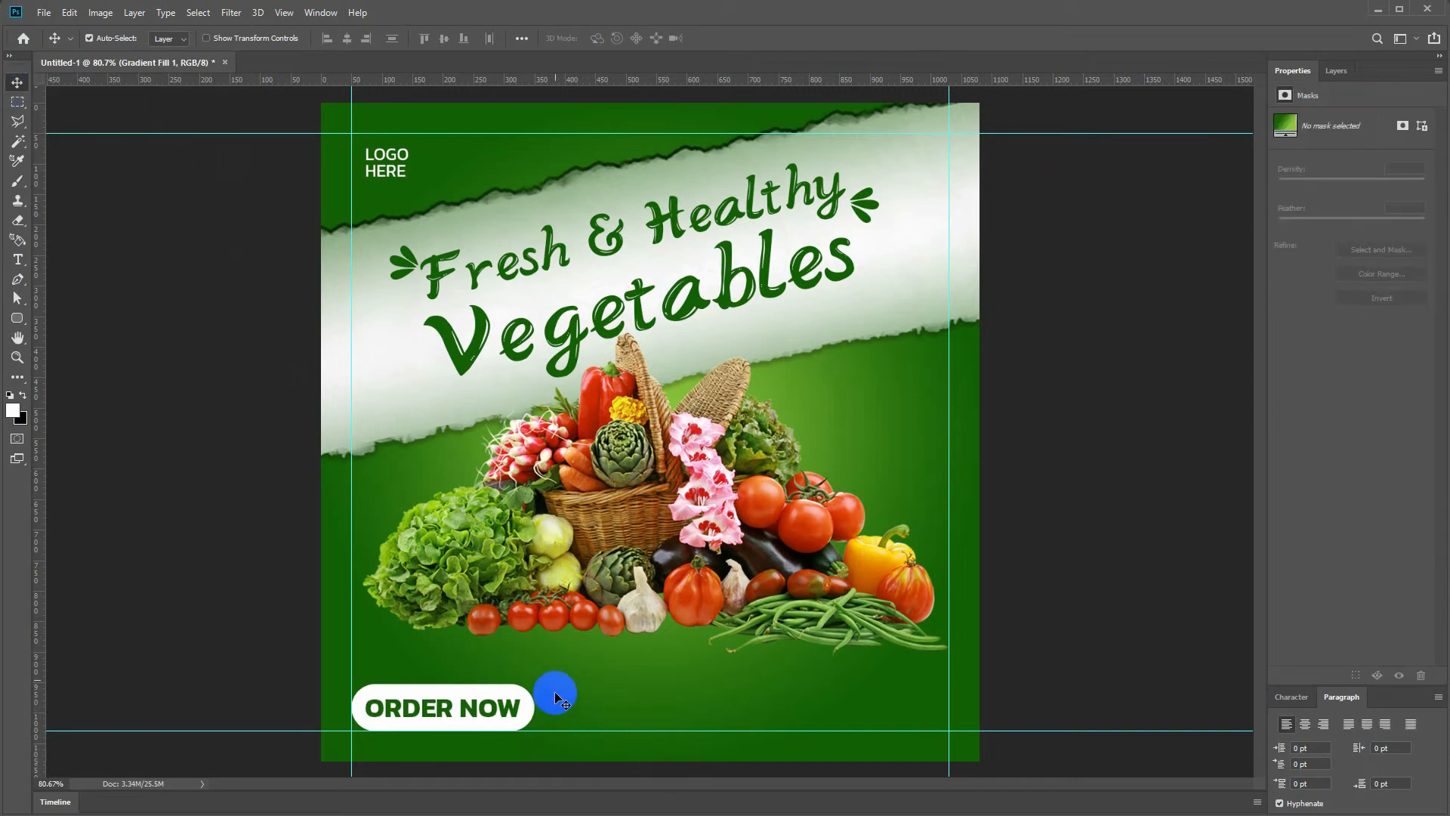
left_click(516, 708)
key("ctrl+t")
left_click_drag(521, 693, 517, 697)
key("Return")
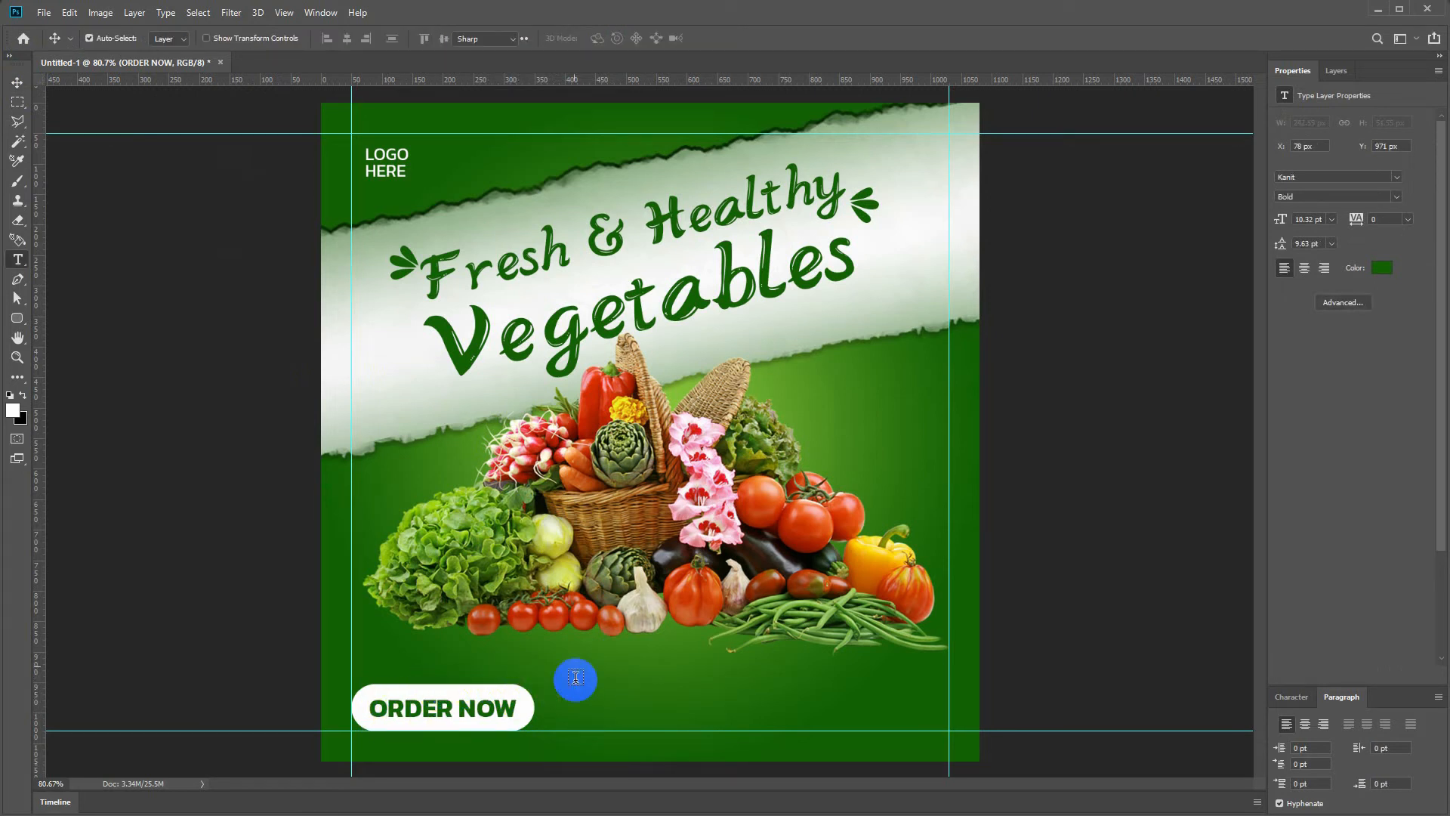
- Start a new text with a plus sign below the green beans, coloured white (ffffff) with the Medium font style
key("t")
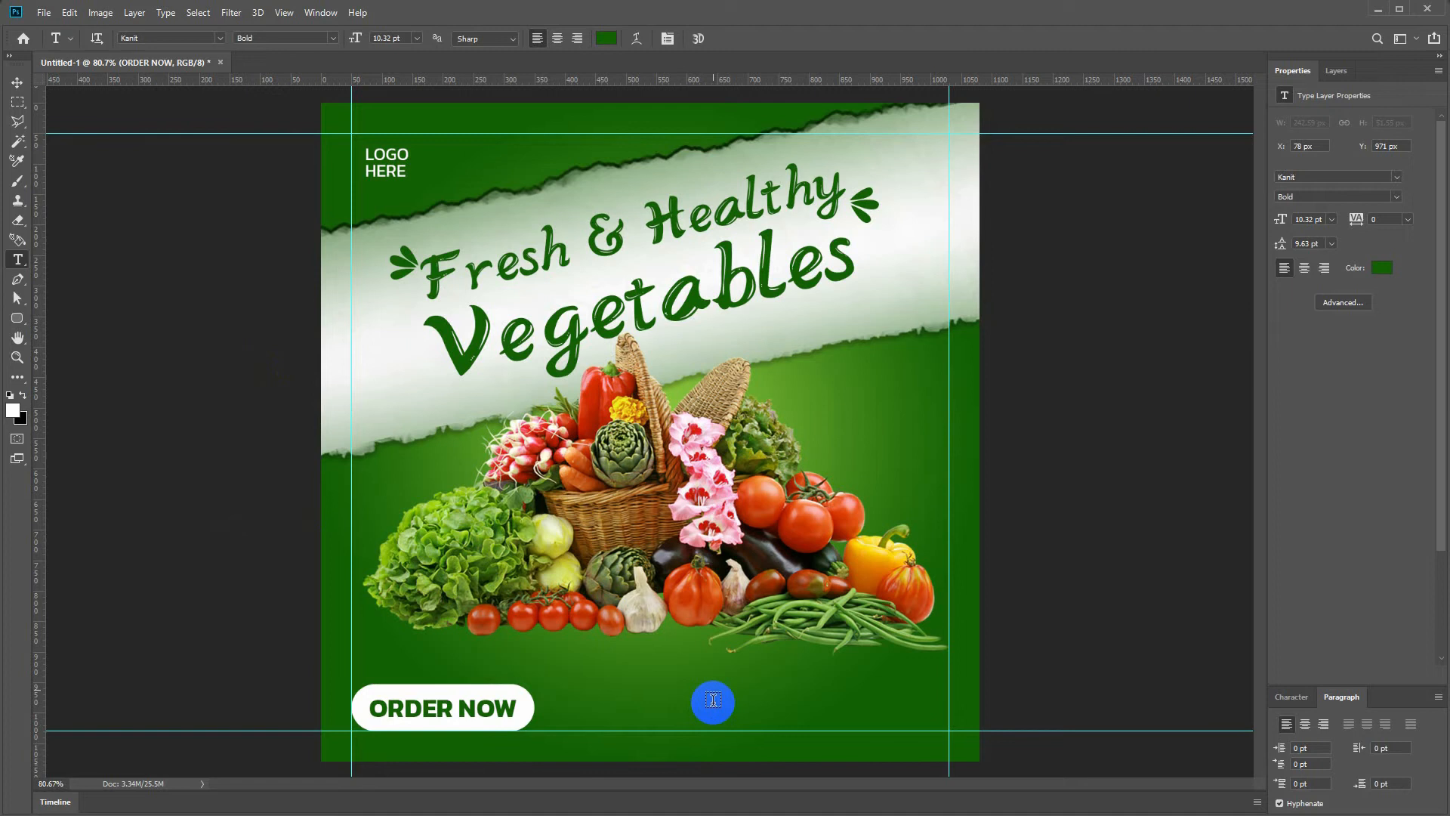
left_click(714, 702)
type("+")
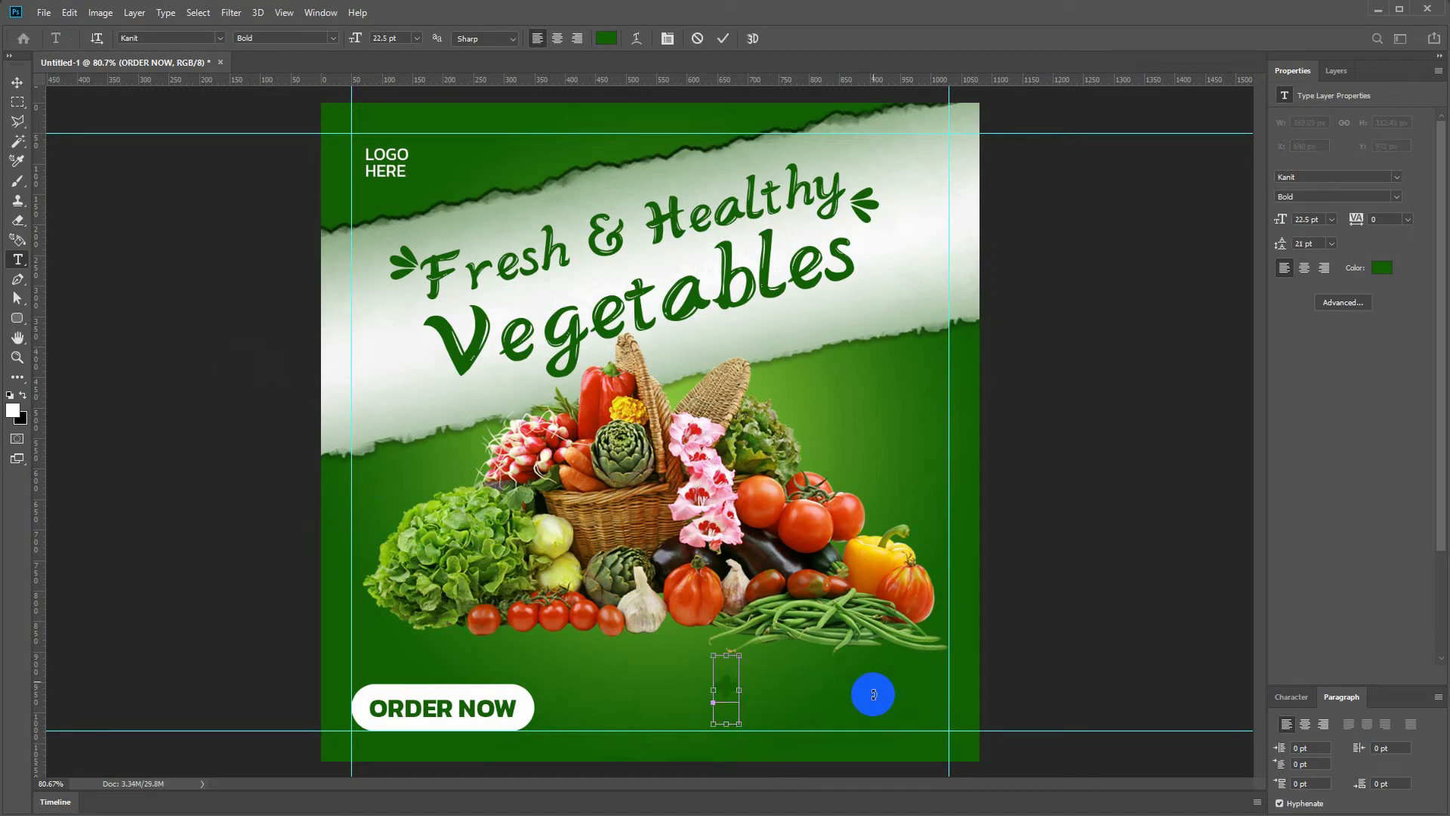
key("ctrl+a")
left_click(605, 40)
left_click(881, 233)
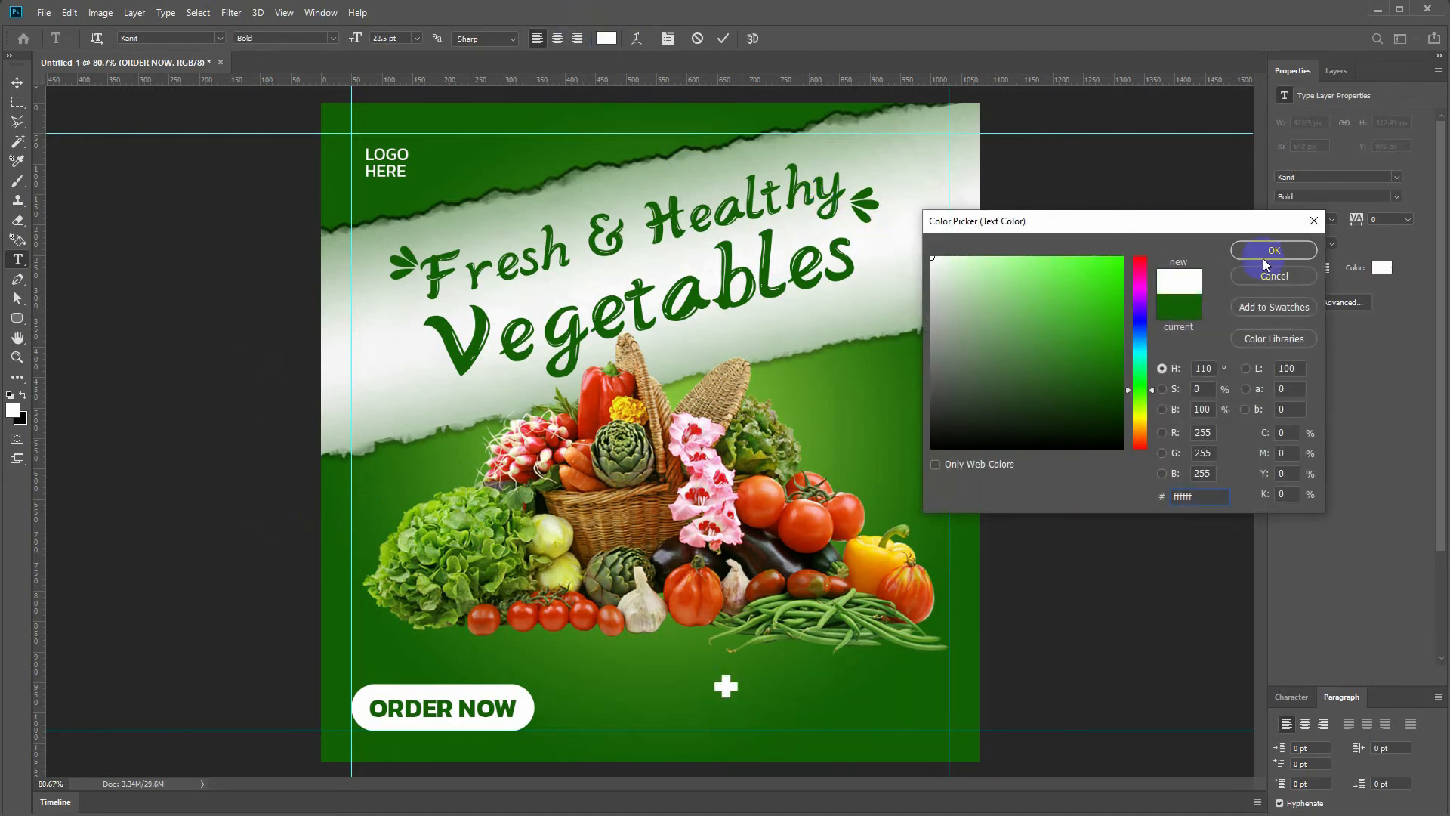
left_click(1278, 248)
left_click(330, 42)
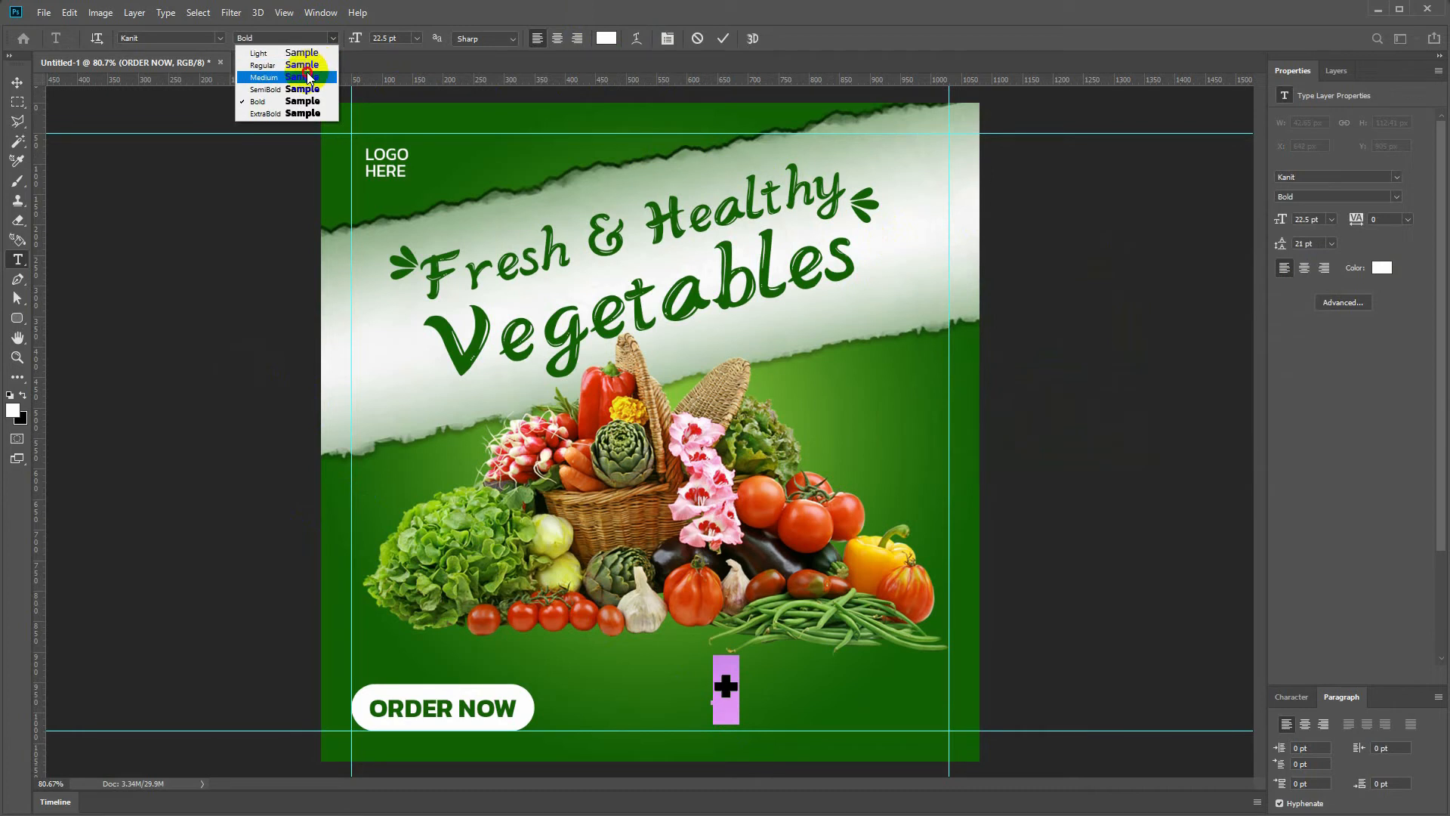
left_click(306, 70)
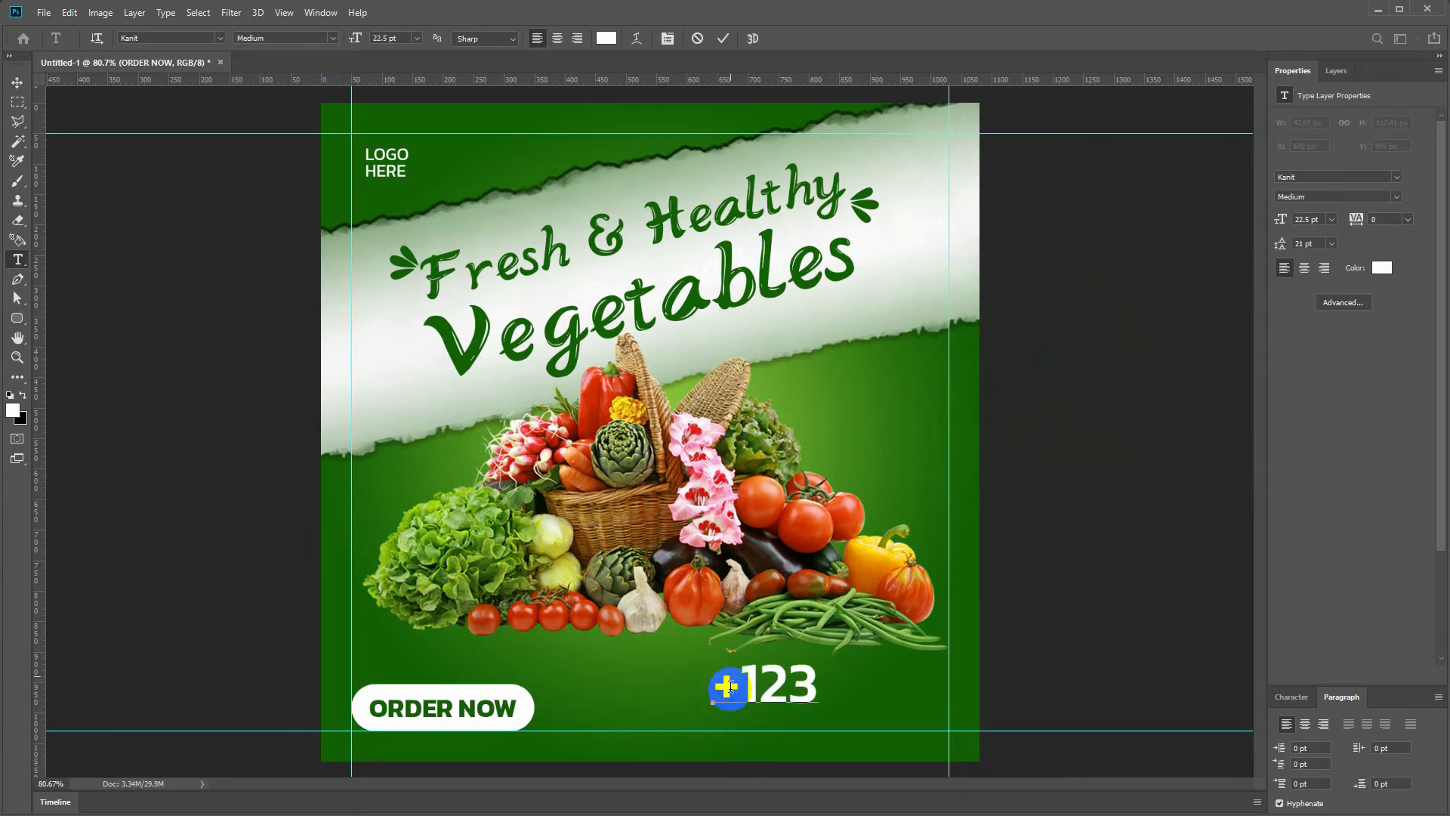
- Complete the text with the contact phone number and scale it to 8.85 pt, ending at the right margin guide
type("123 456 78")
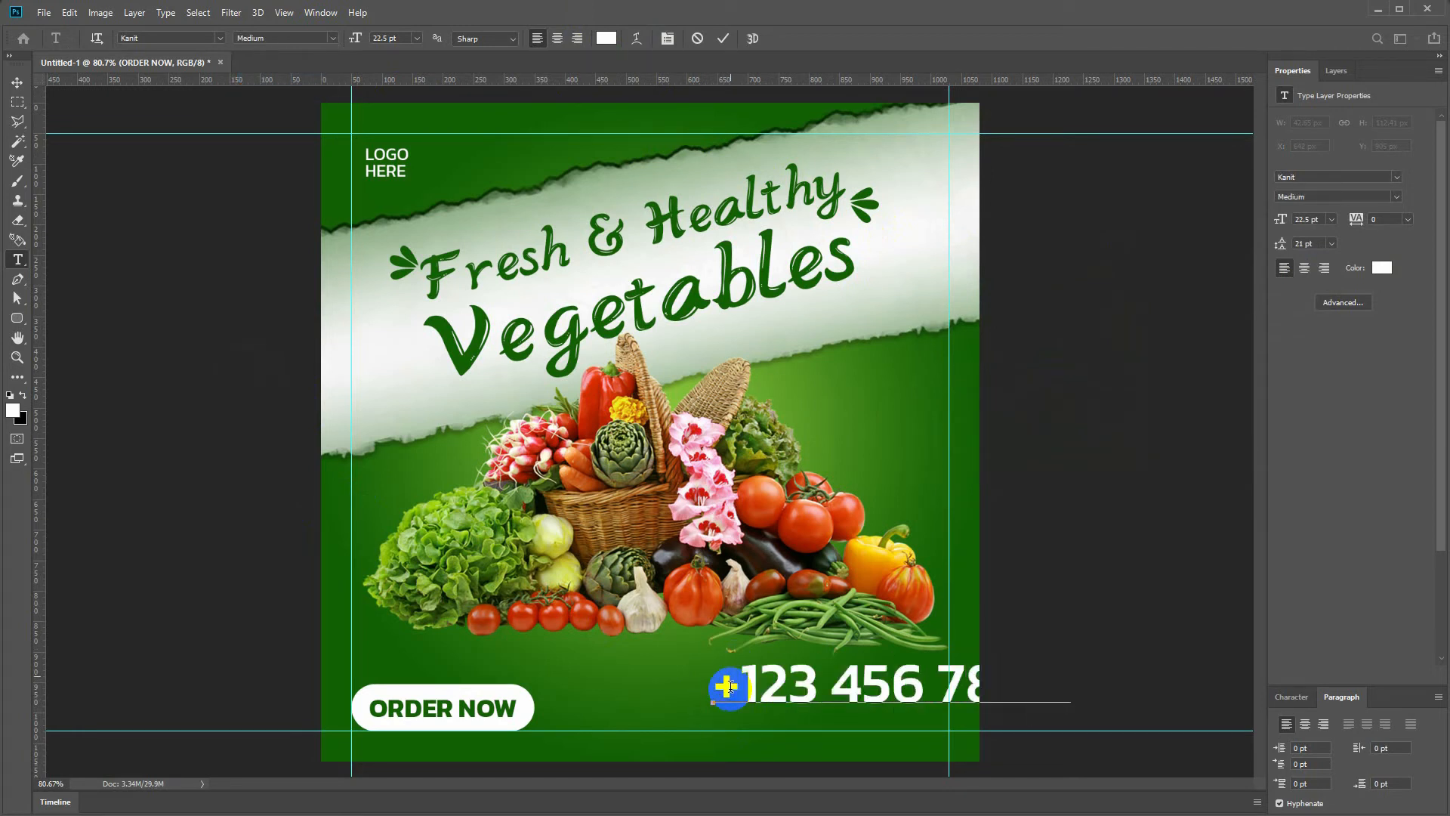
key("ctrl+Return")
key("ctrl+t")
left_click_drag(1066, 653, 916, 696)
key("Return")
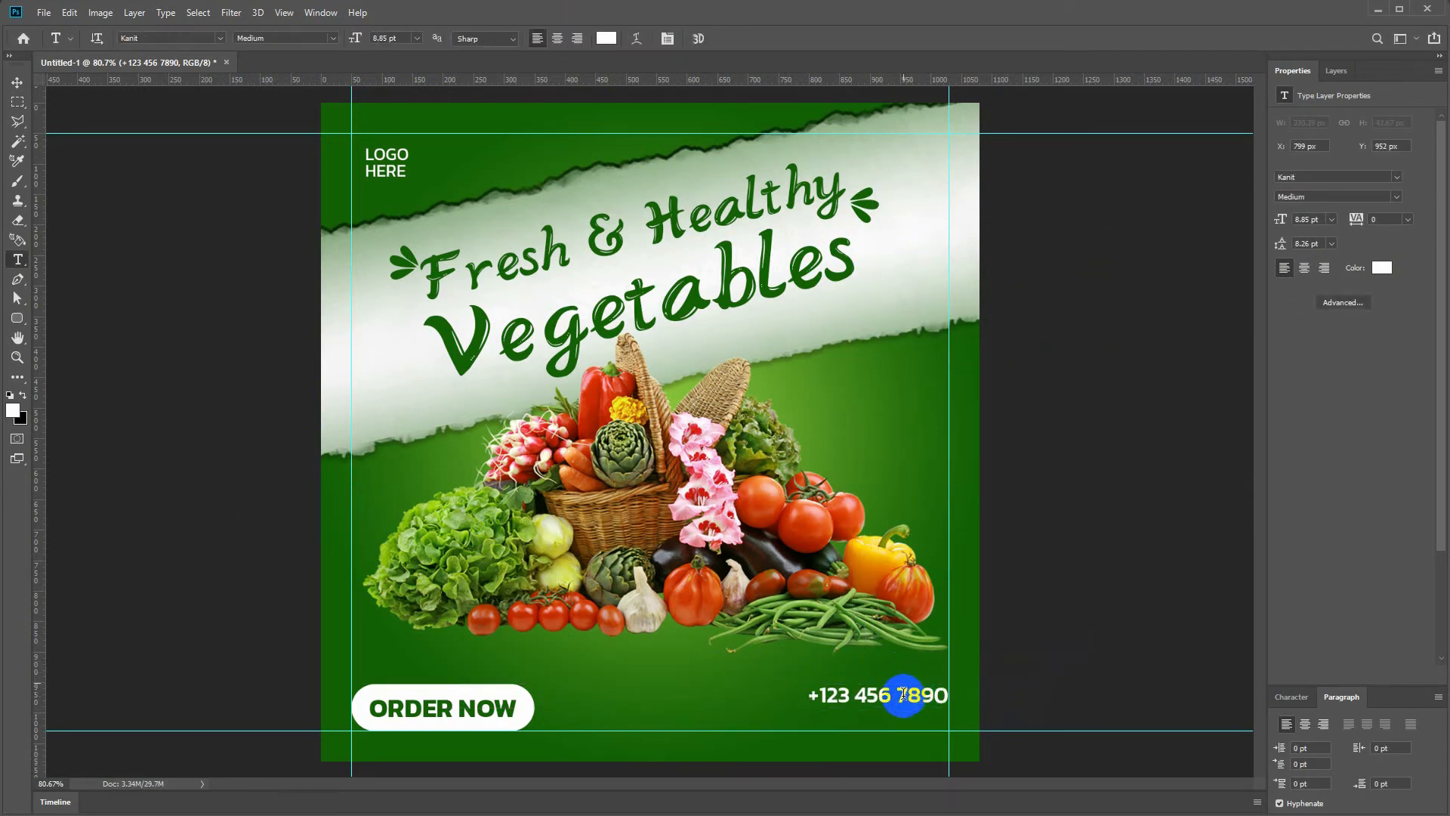
- Duplicate the phone number text directly below, replace its content with WW.WEBSITE.COM, and align it to the right margin guide
left_click_drag(868, 689, 869, 716)
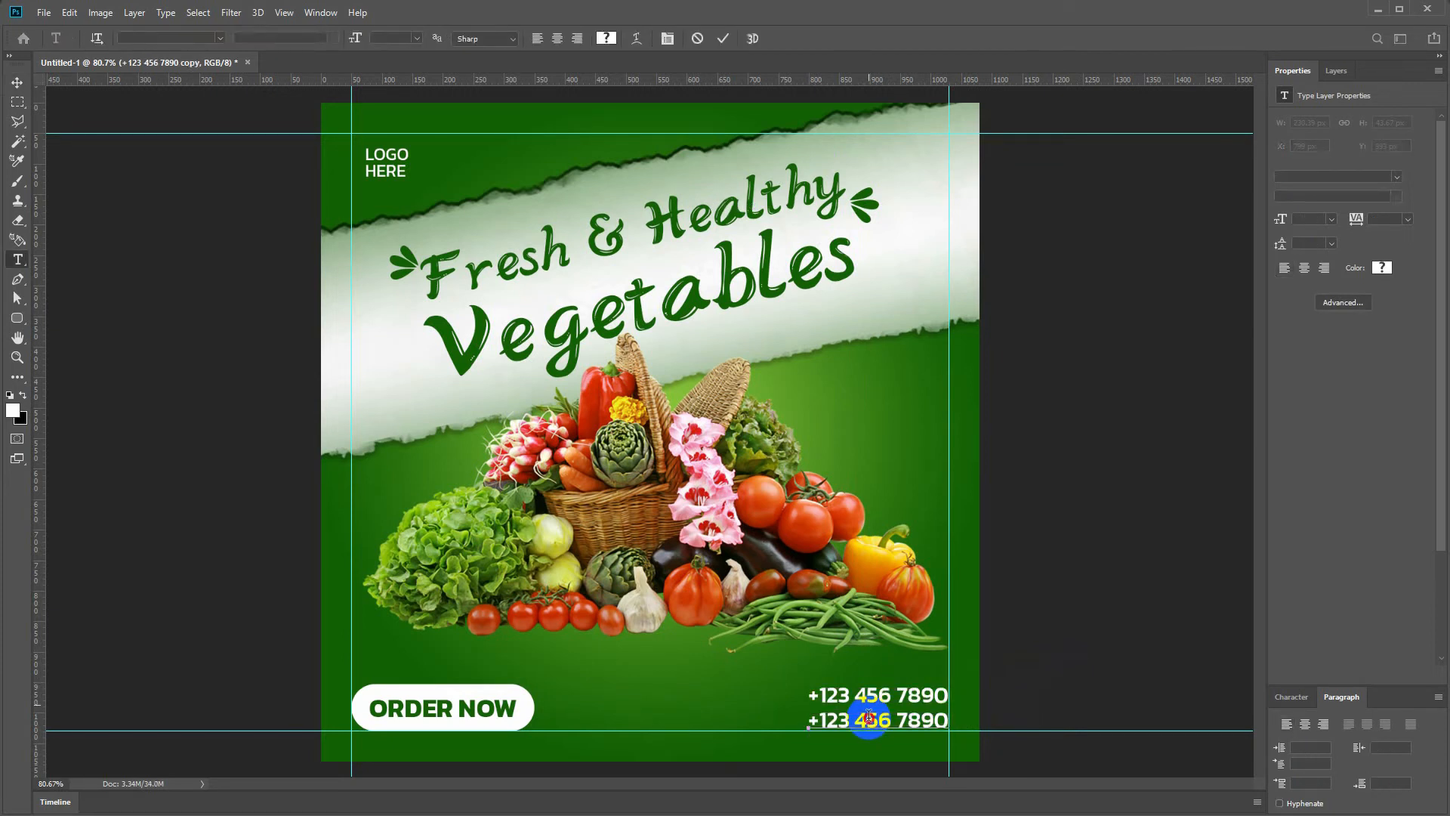
triple_click(869, 717)
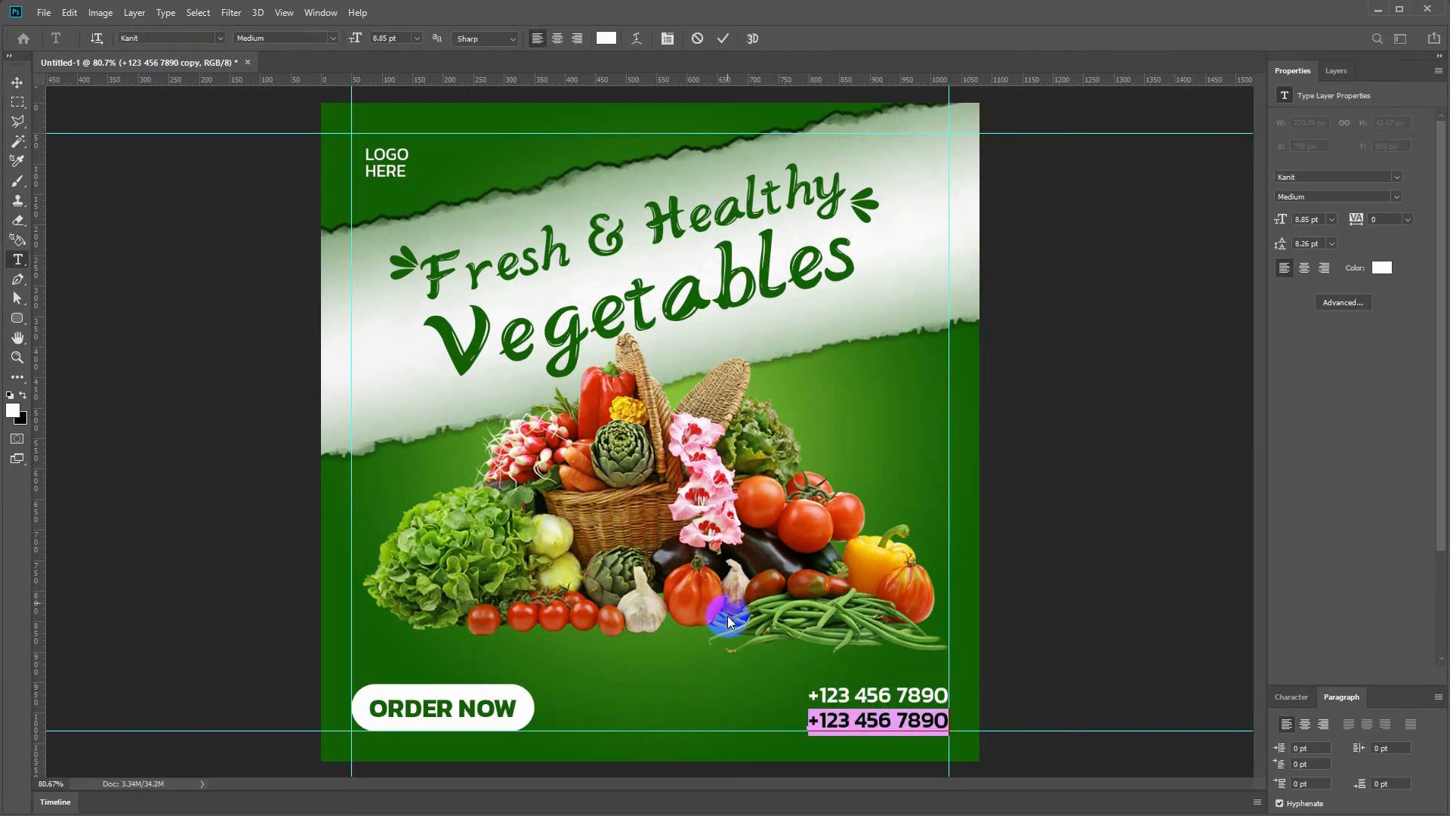
type("WW.WEBSITE.COM")
key("ctrl+Return")
key("v")
left_click_drag(837, 720, 789, 723)
- Set the WW.WEBSITE.COM text to the Regular font style and scale it to 6.83 pt, matching the phone number's width
double_click(790, 723)
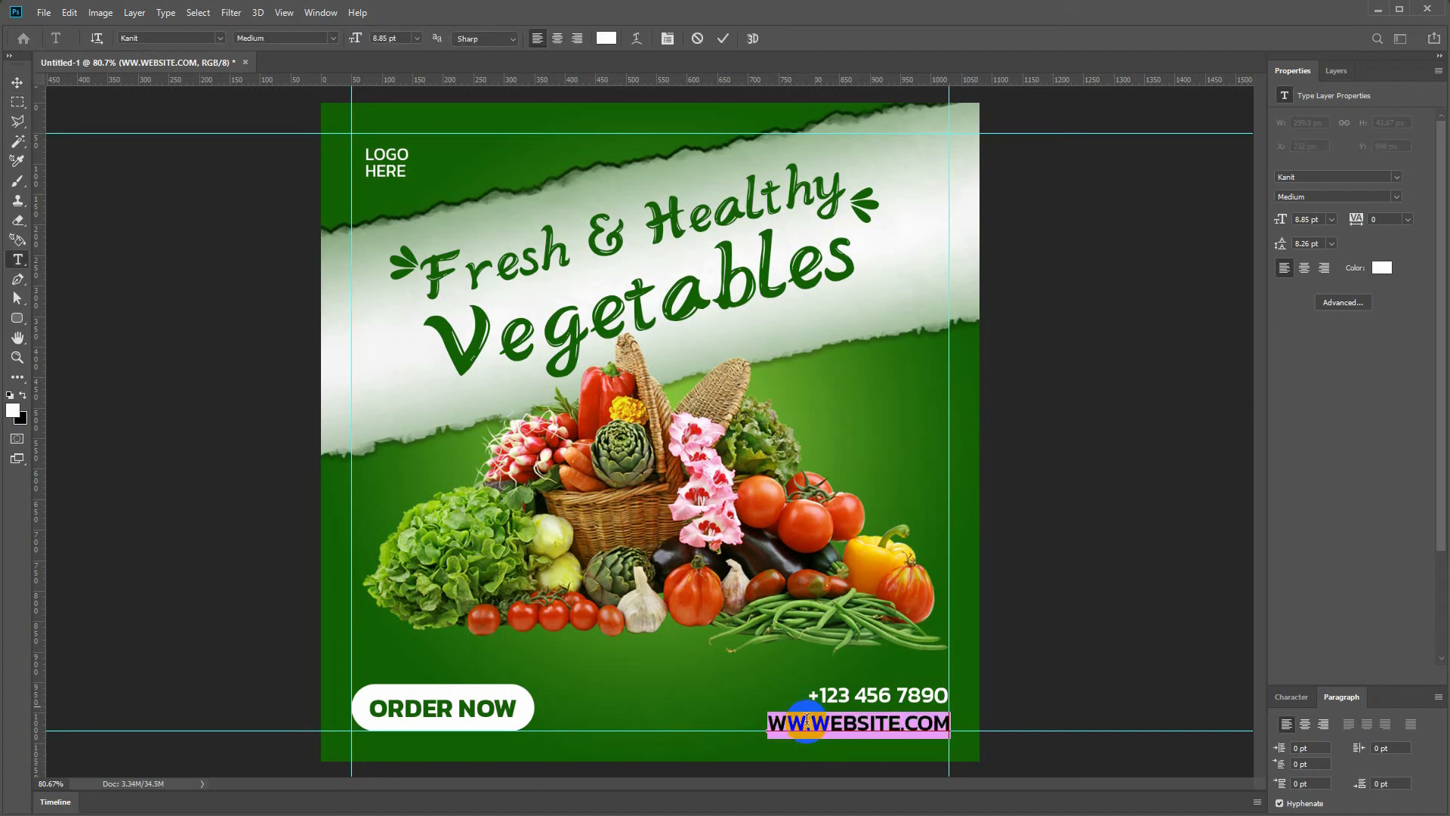
left_click(332, 38)
left_click(298, 66)
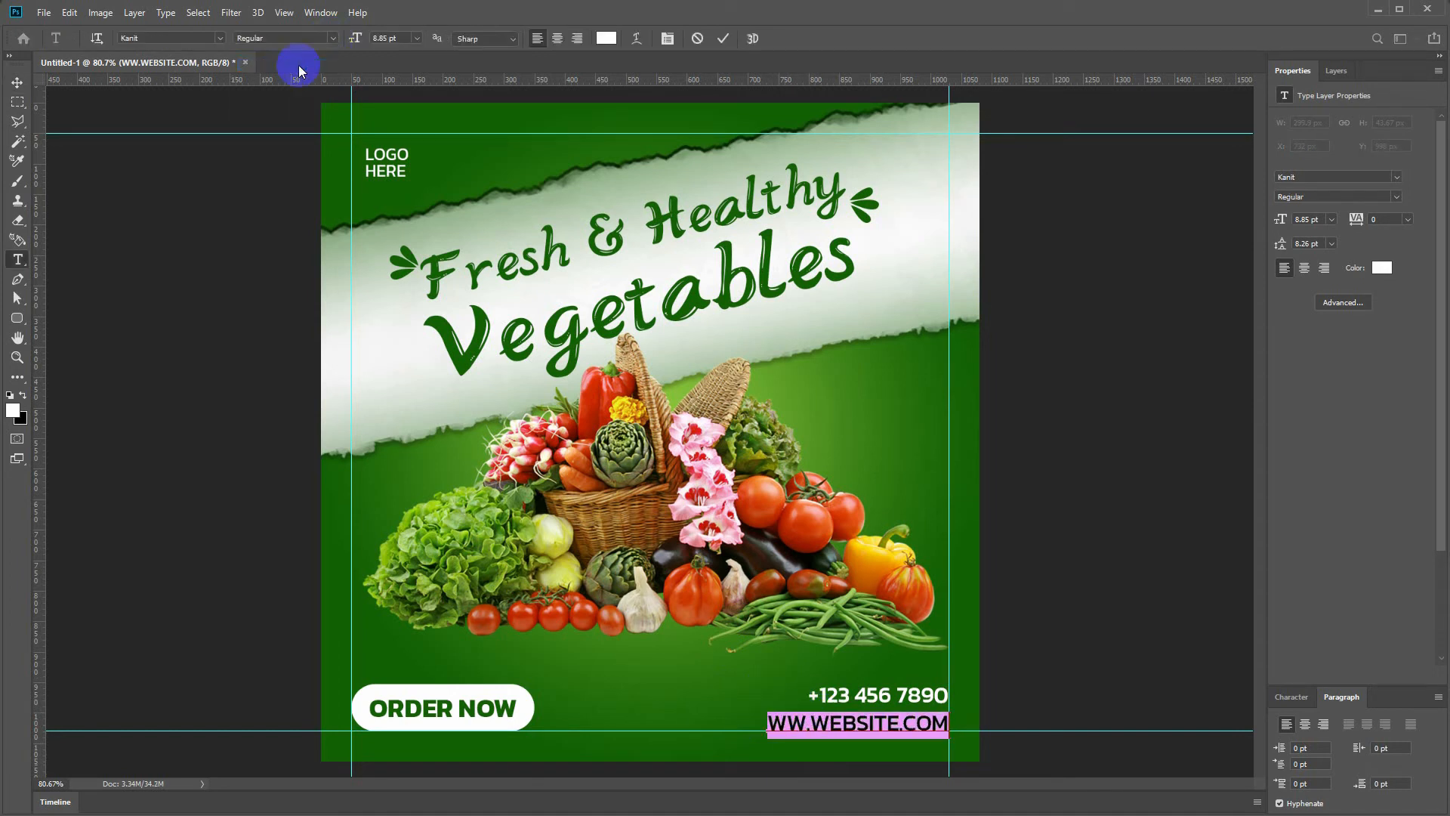
key("ctrl+Return")
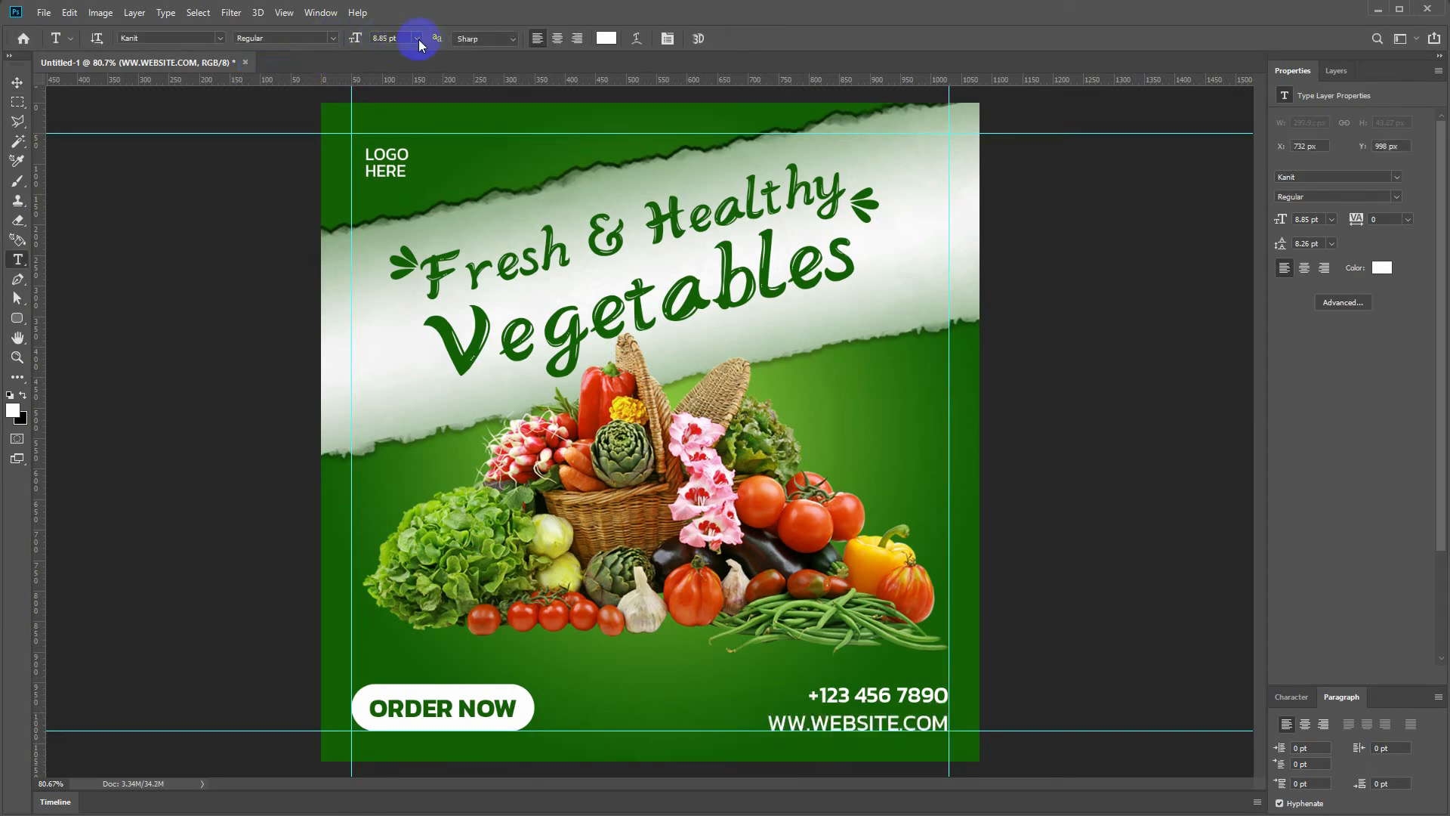
key("ctrl+t")
left_click_drag(766, 710, 809, 711)
key("Return")
key("t")
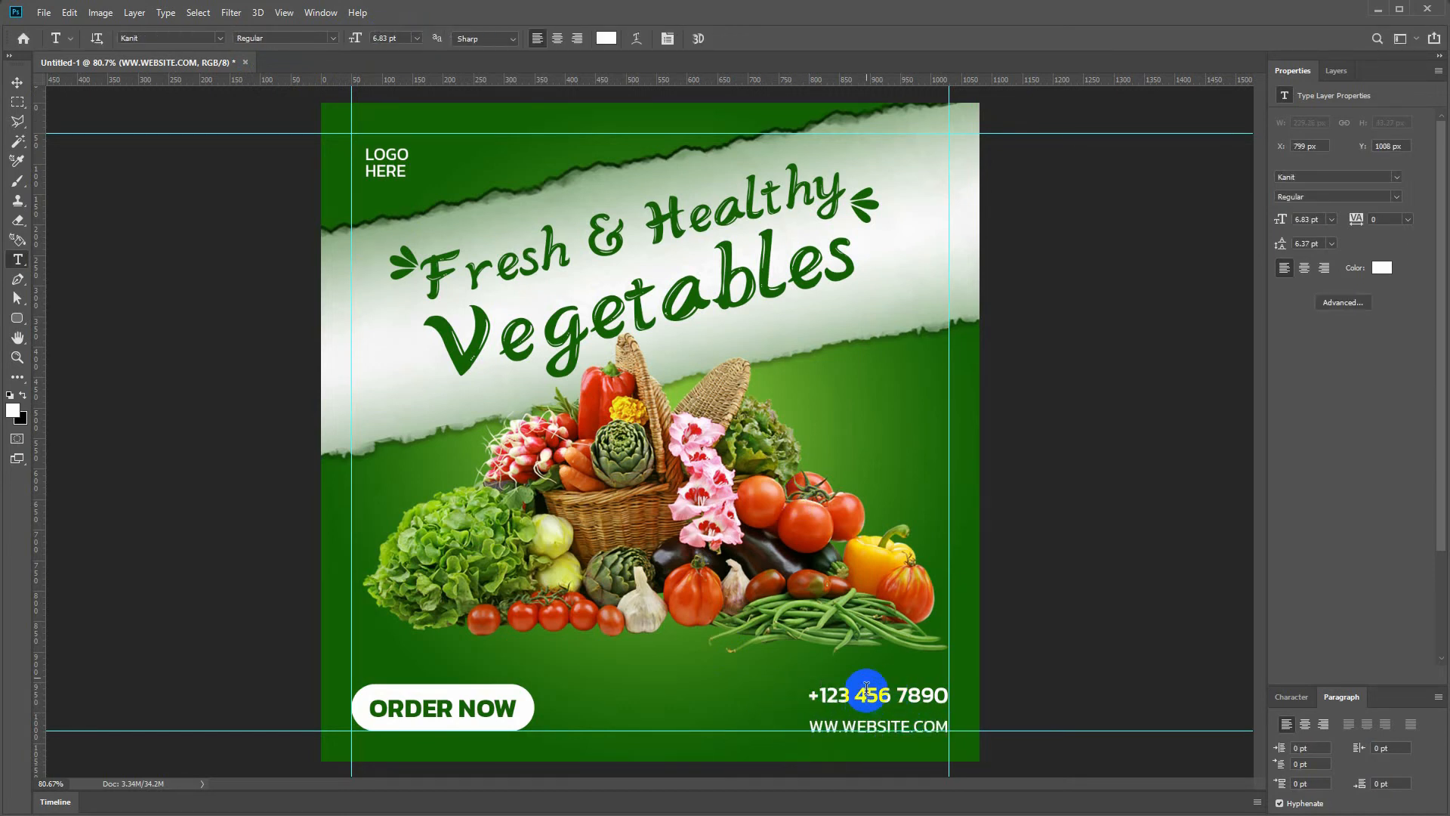
- Enlarge the phone number text and scale WW.WEBSITE.COM to 8.02 pt, aligning both with the right margin guide
key("v")
left_click_drag(861, 692, 783, 711)
key("ctrl+t")
key("Return")
left_click(820, 727)
key("ctrl+t")
key("Return")
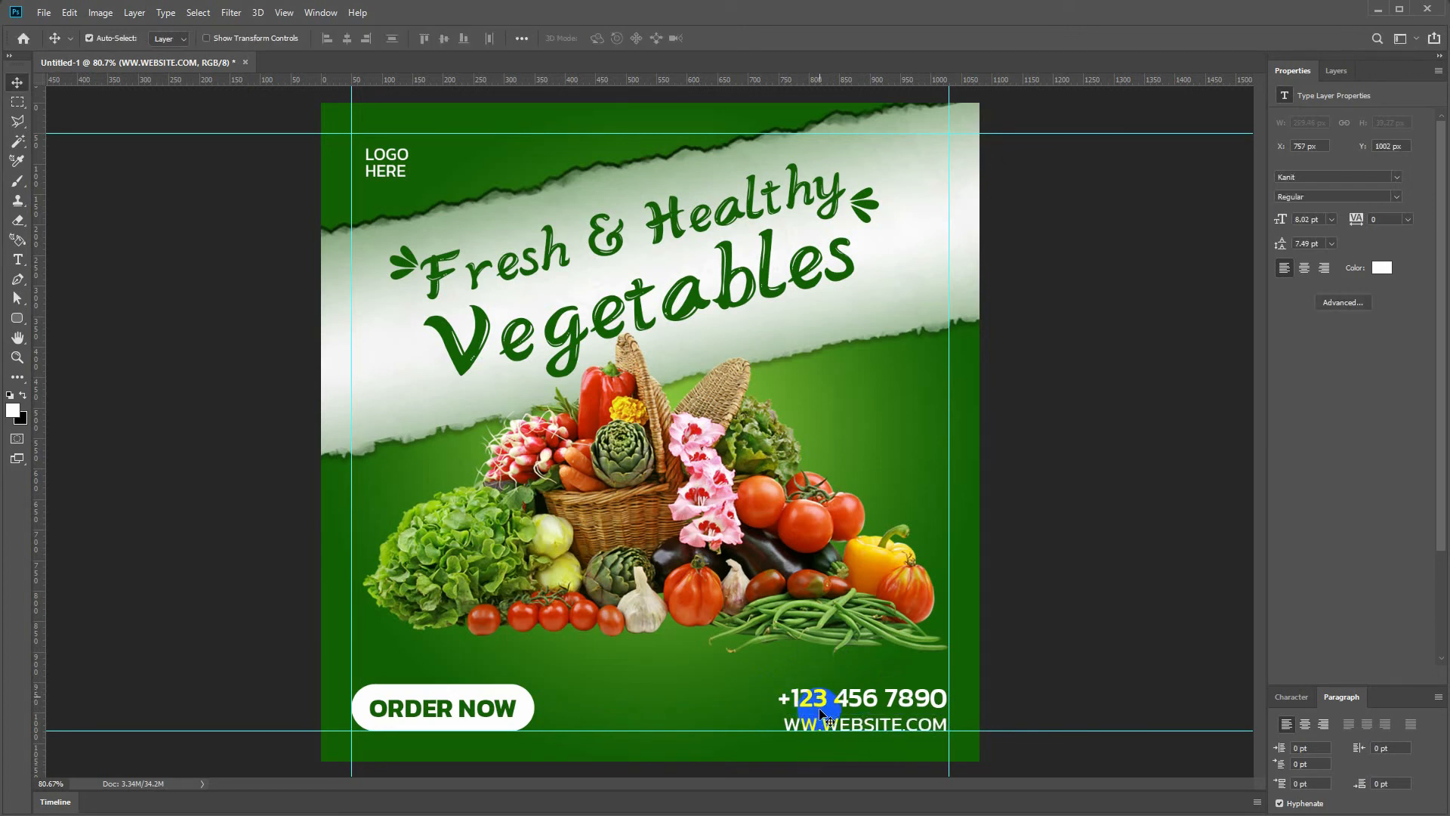
left_click(831, 721)
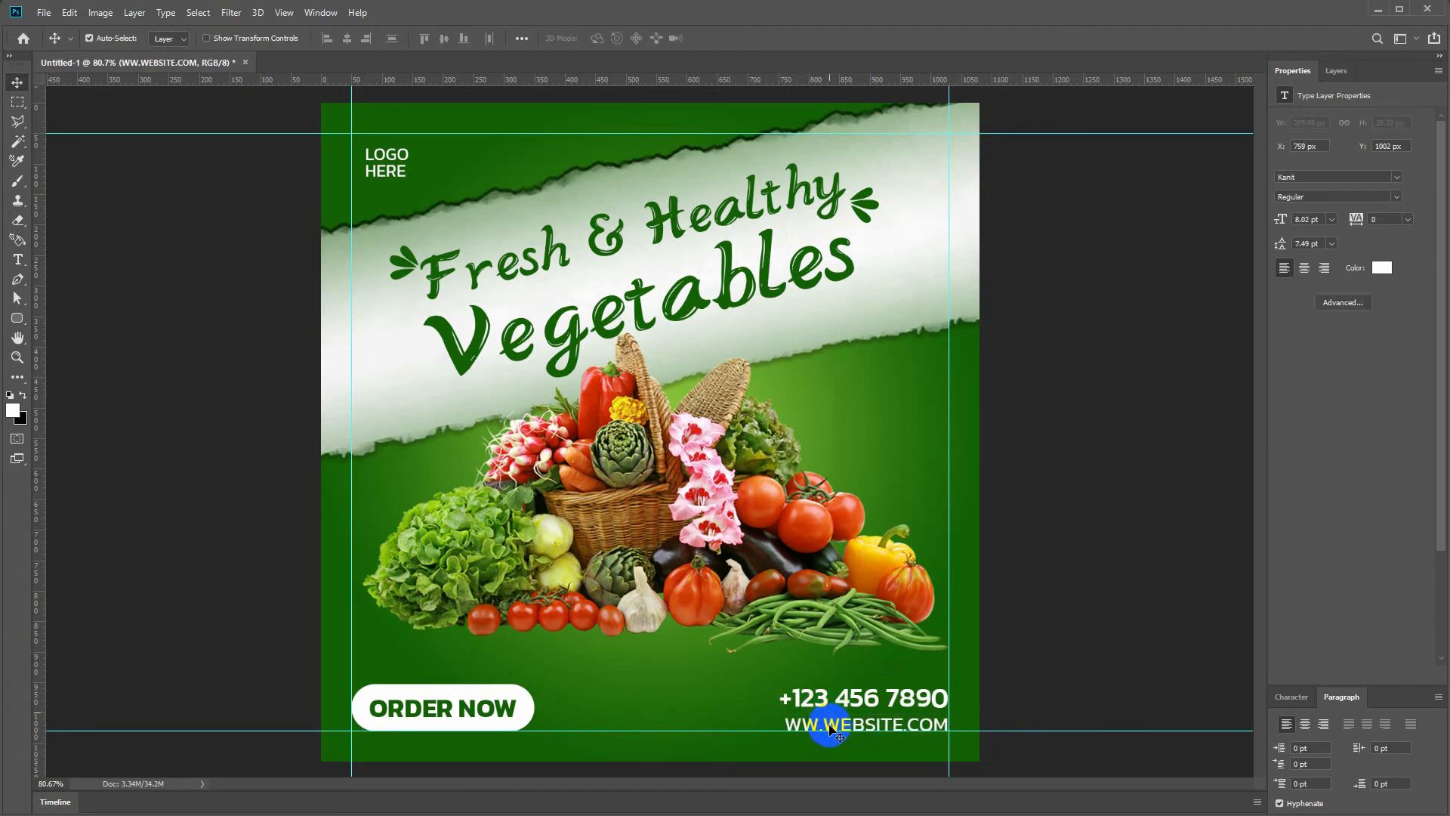
- Draw a white circle about 45 px wide just before the phone number using the Ellipse tool
left_click(18, 319)
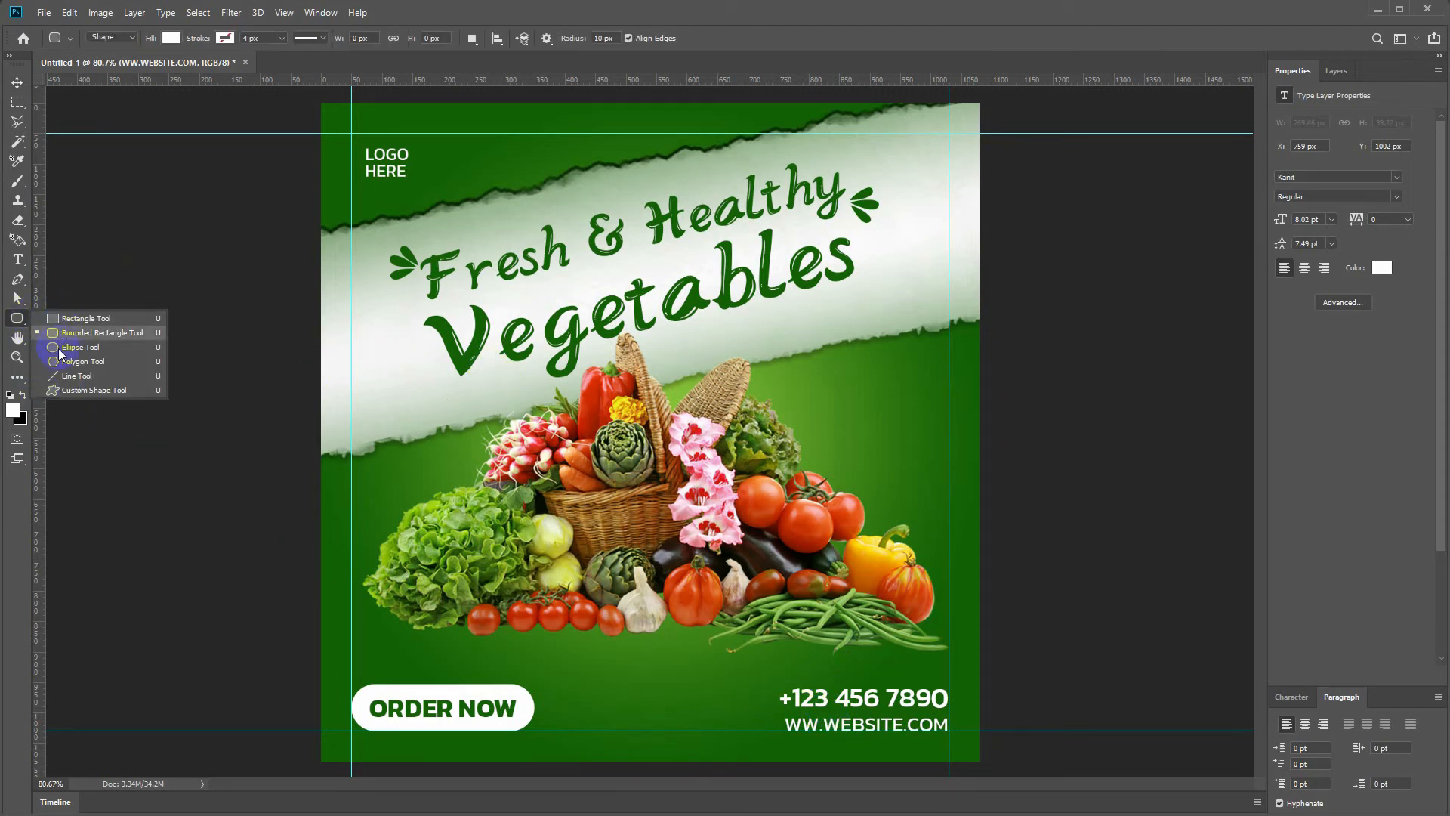
left_click(57, 347)
left_click_drag(742, 689, 772, 706)
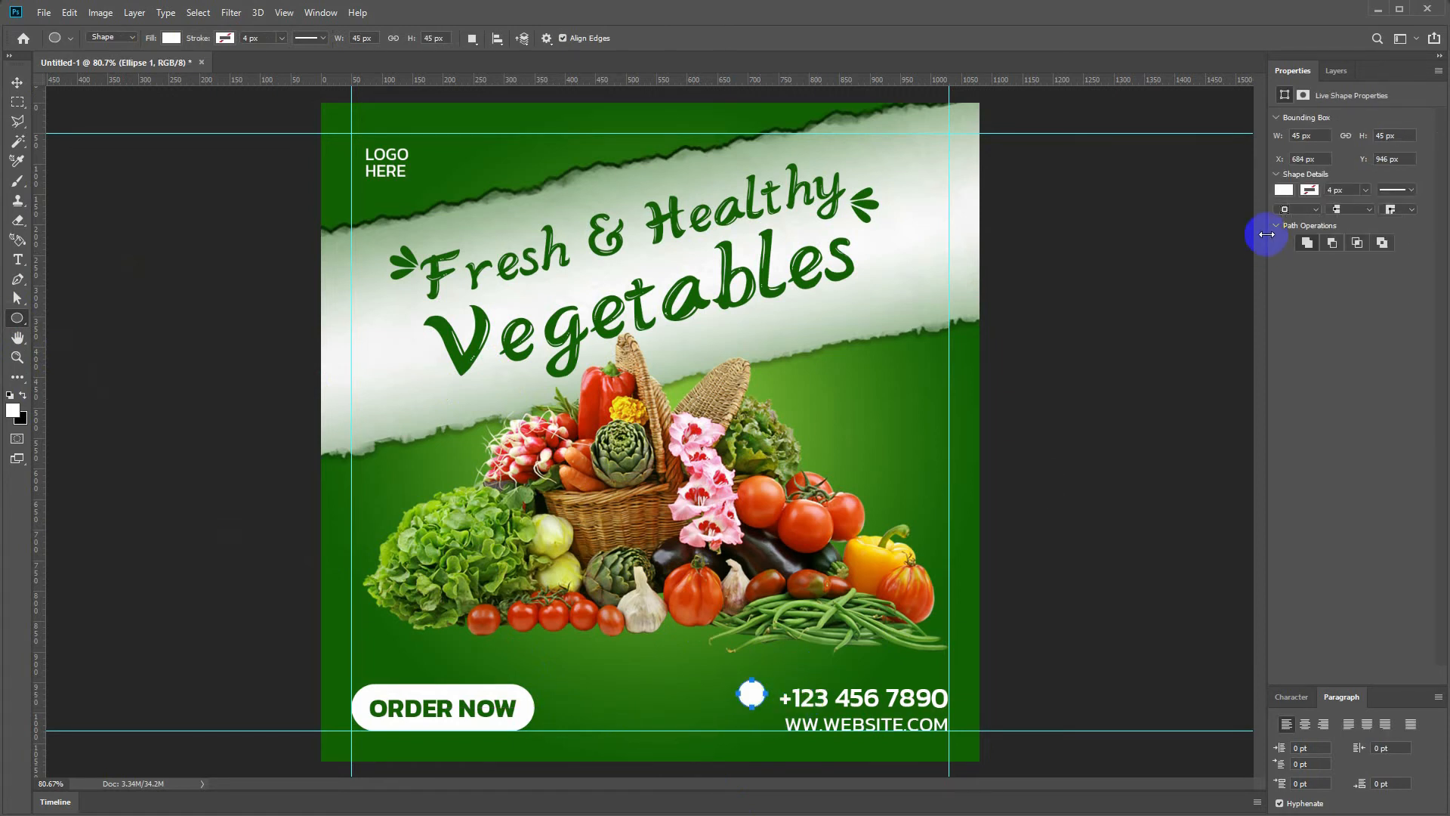
- Scale the white circle to 43 px, duplicate it beside WW.WEBSITE.COM, and adjust both circles' vertical positions
scroll(754, 699, "up", 1)
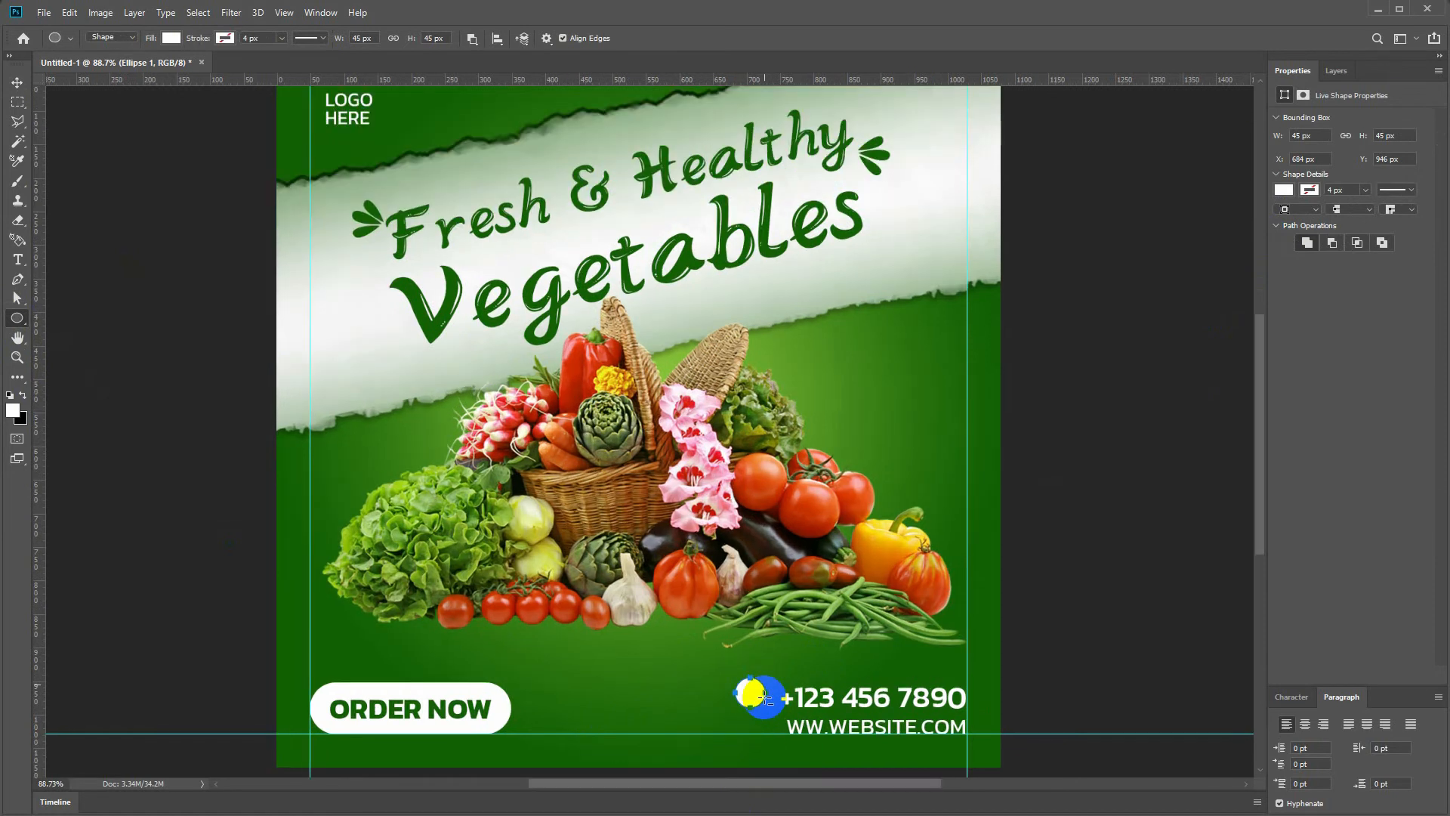
key("v")
key("ctrl+t")
left_click_drag(766, 679, 749, 730)
key("Return")
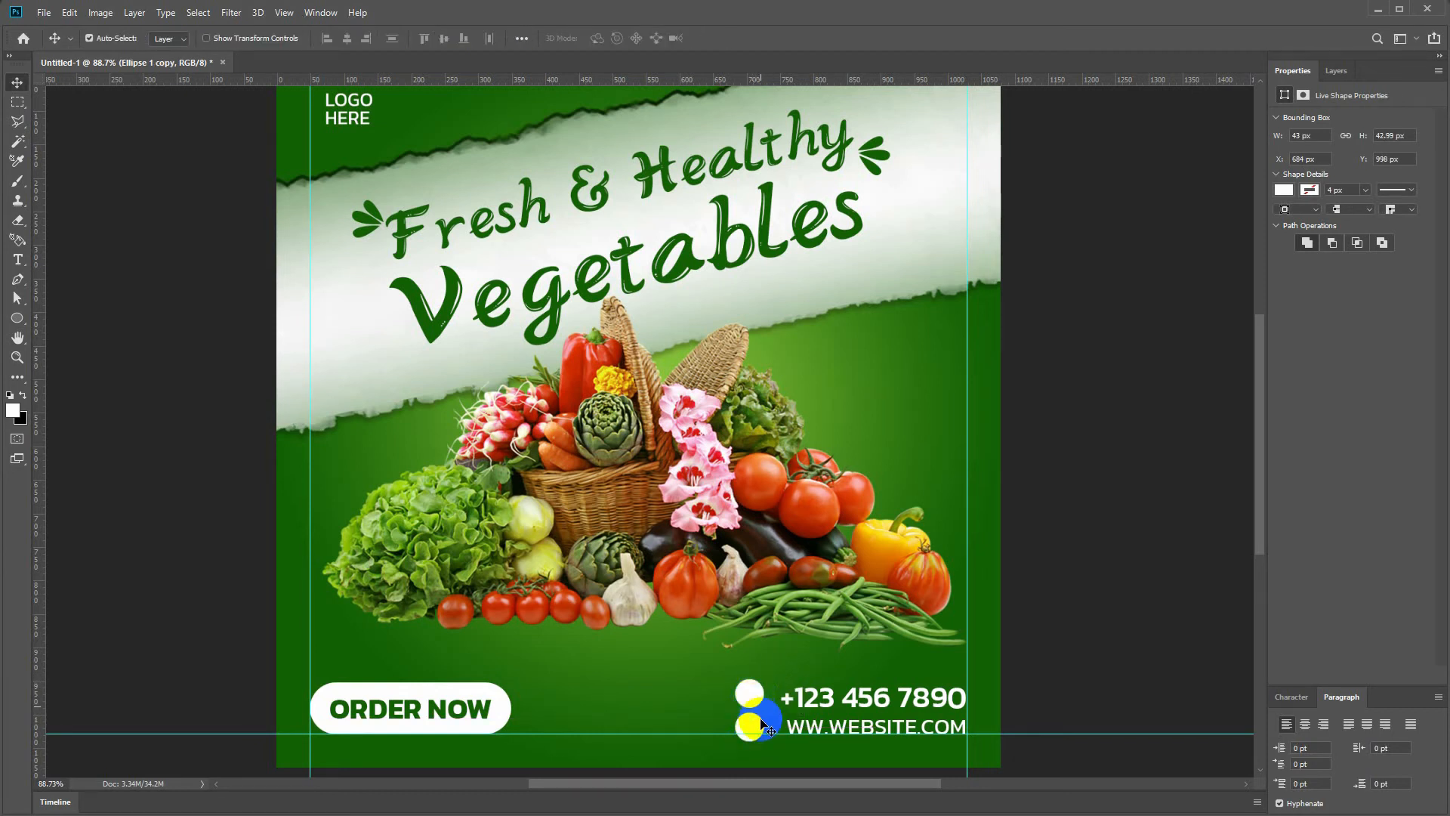
left_click_drag(750, 730, 750, 695)
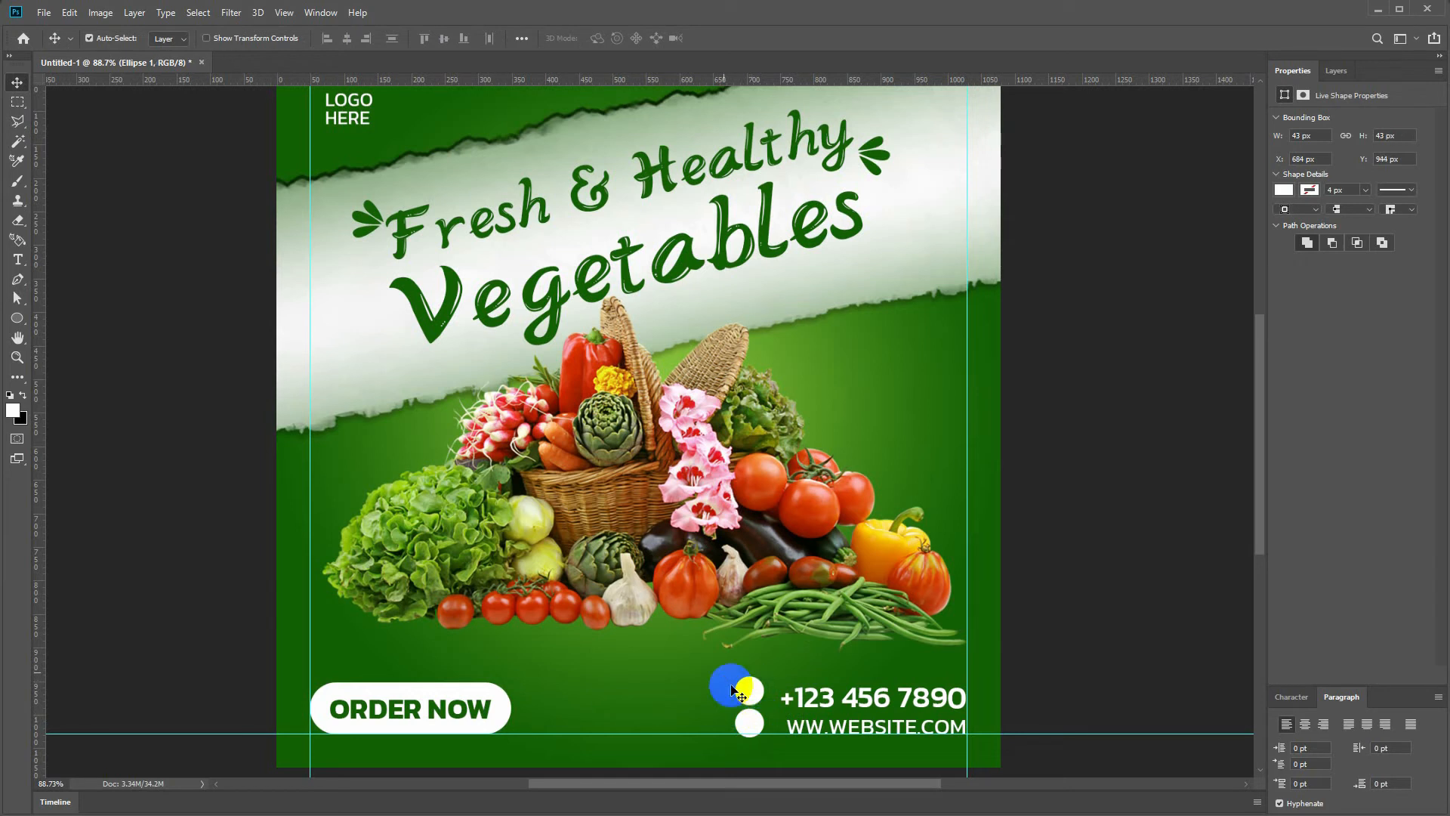
left_click(681, 689)
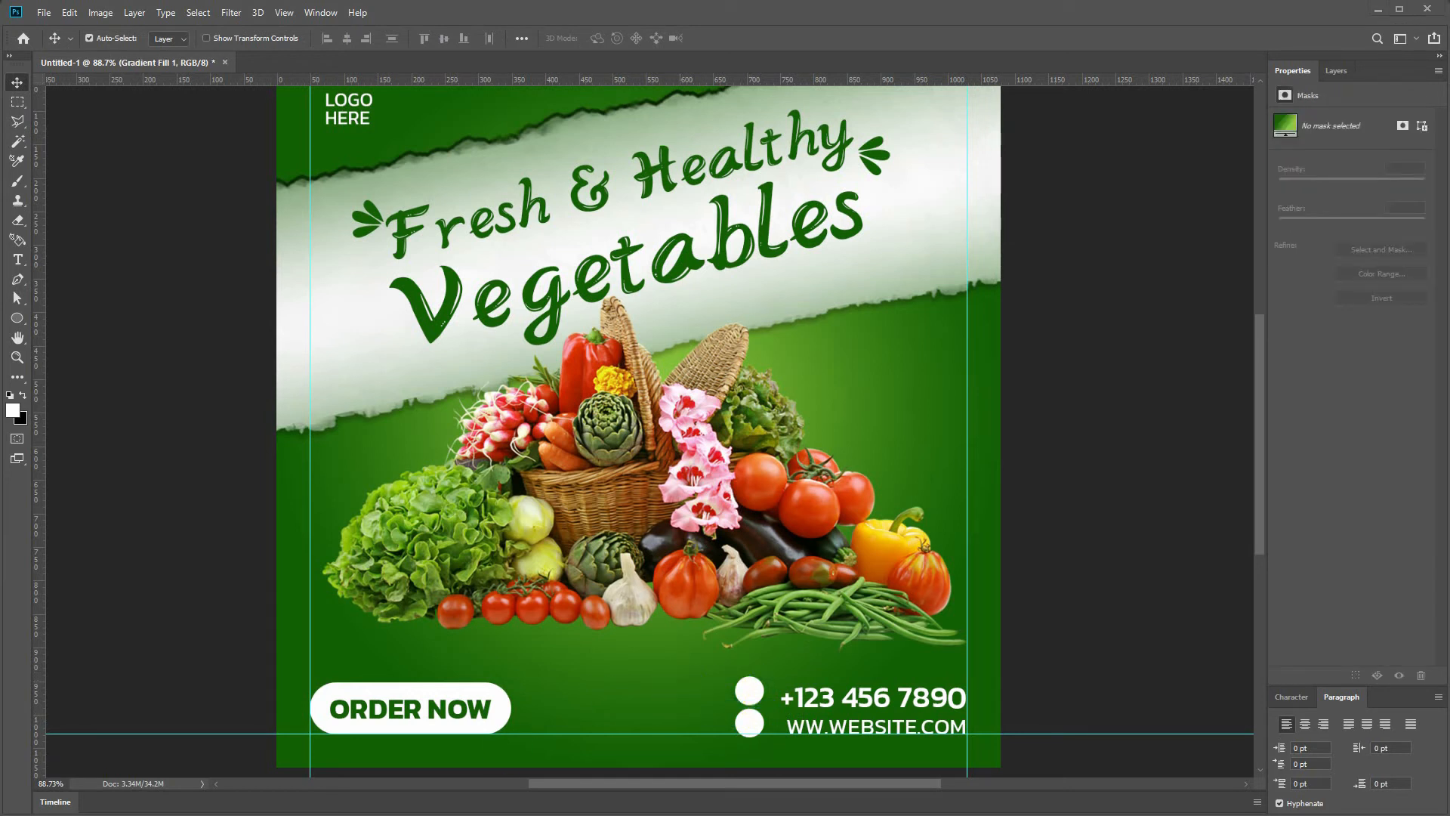
- Pick the globe from the custom shapes and draw it about 37 px wide beside the white circles
right_click(16, 322)
left_click(76, 392)
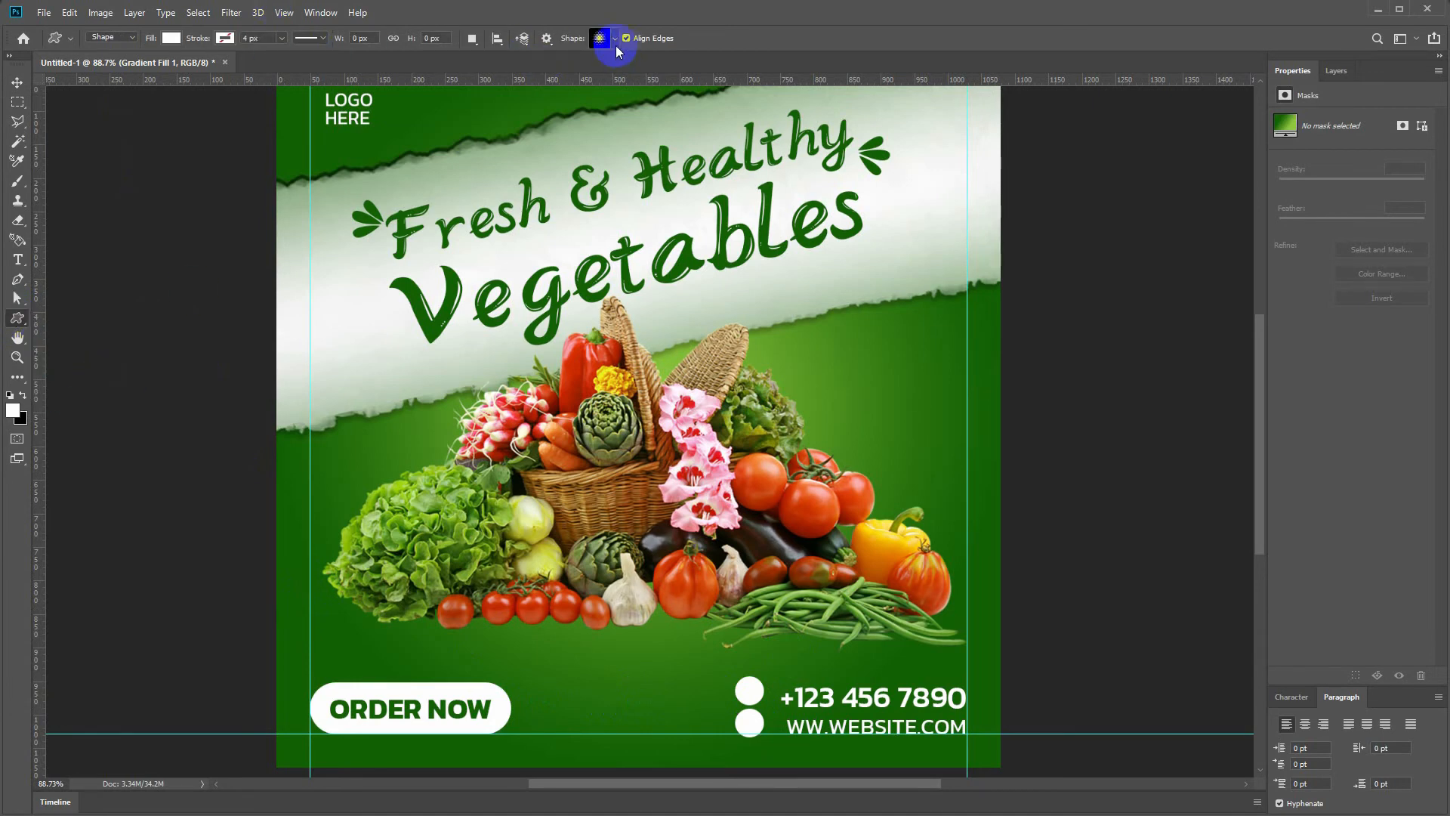
left_click(616, 42)
scroll(566, 421, "down", 6)
scroll(565, 418, "down", 5)
scroll(469, 271, "down", 3)
scroll(473, 237, "up", 5)
key("Escape")
left_click(613, 39)
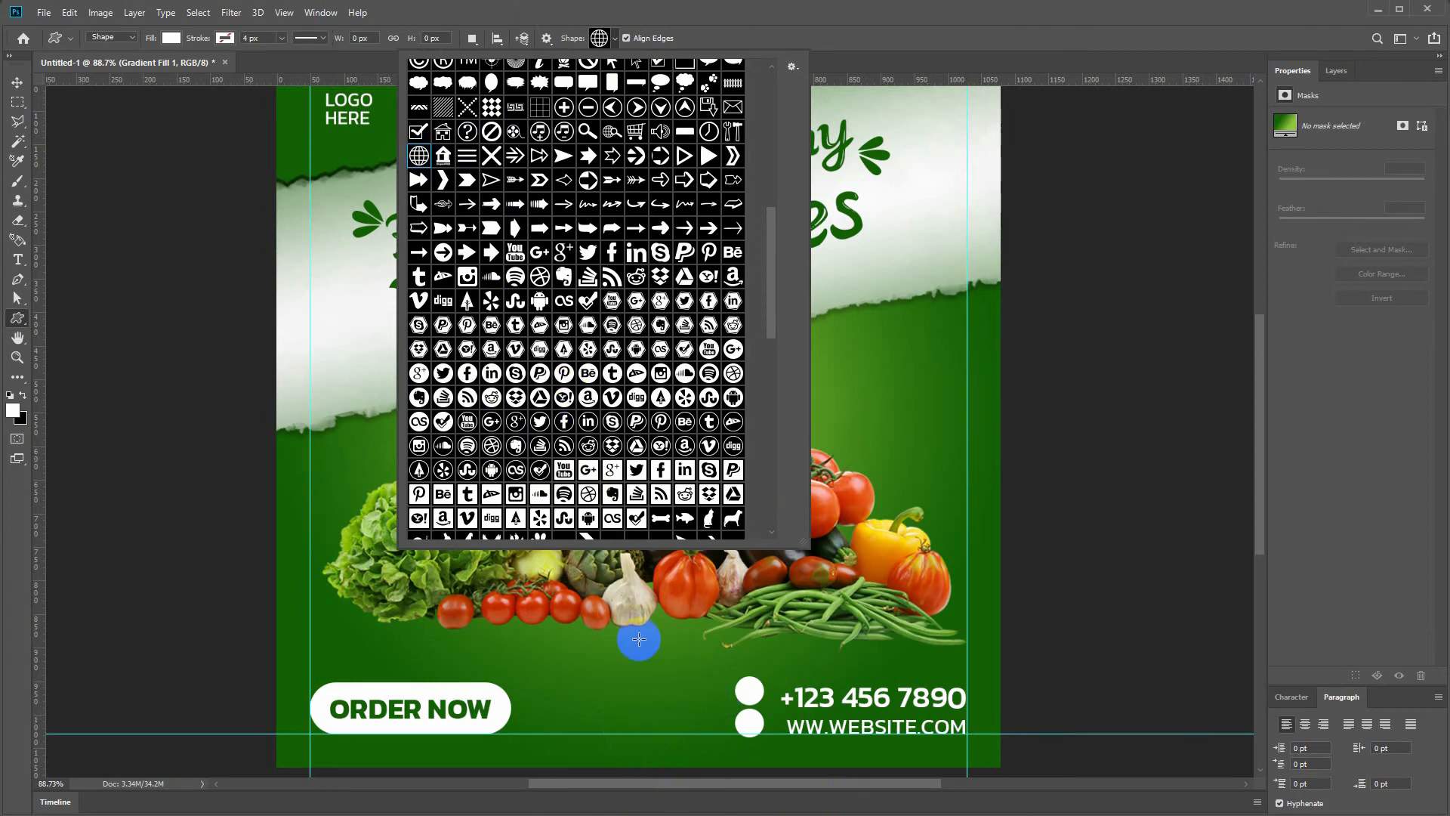
left_click(639, 639)
left_click_drag(669, 671, 695, 699)
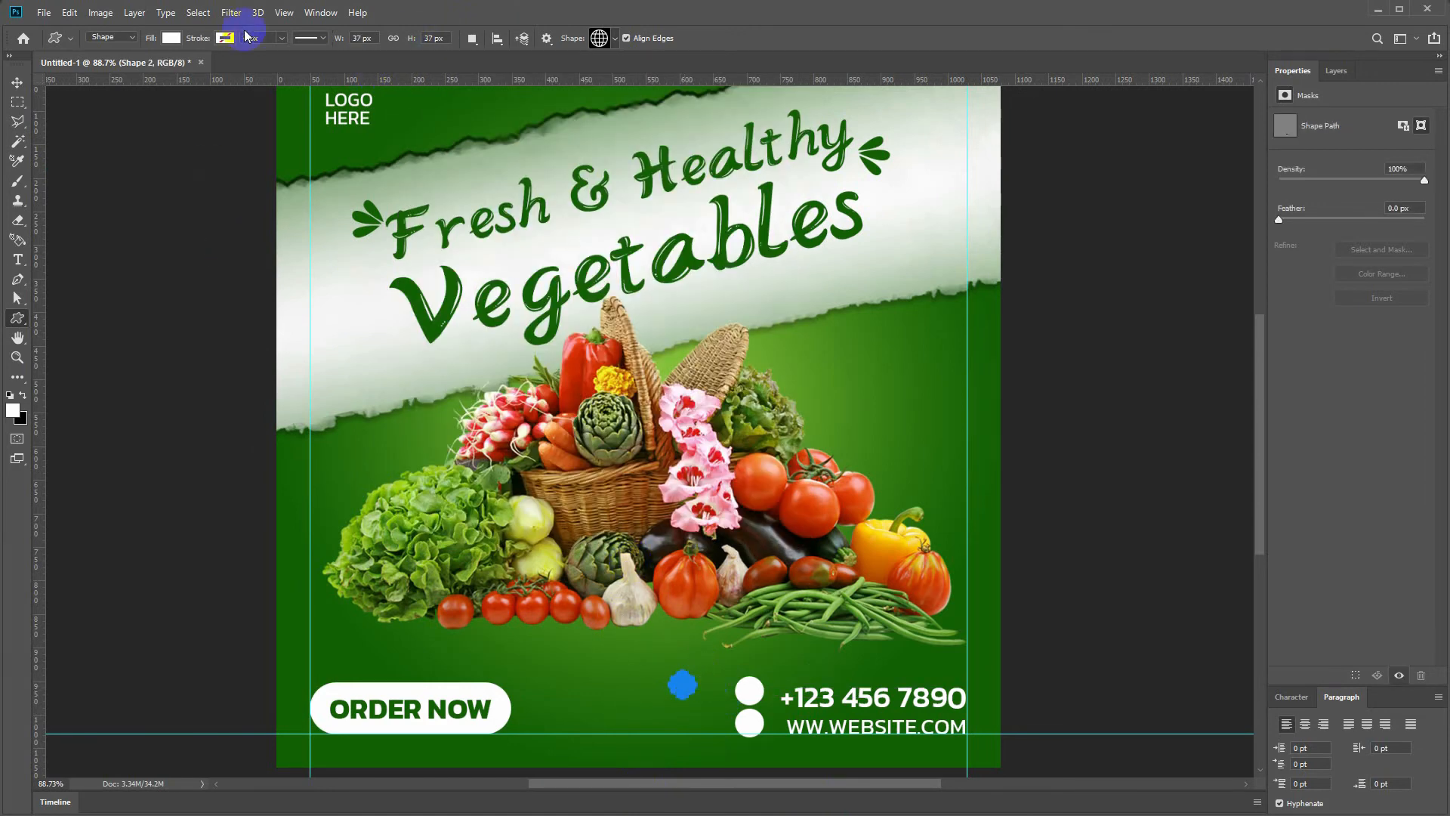
- Try to recolour the globe icon's fill with the green of the ORDER NOW text
left_click(171, 38)
left_click(242, 66)
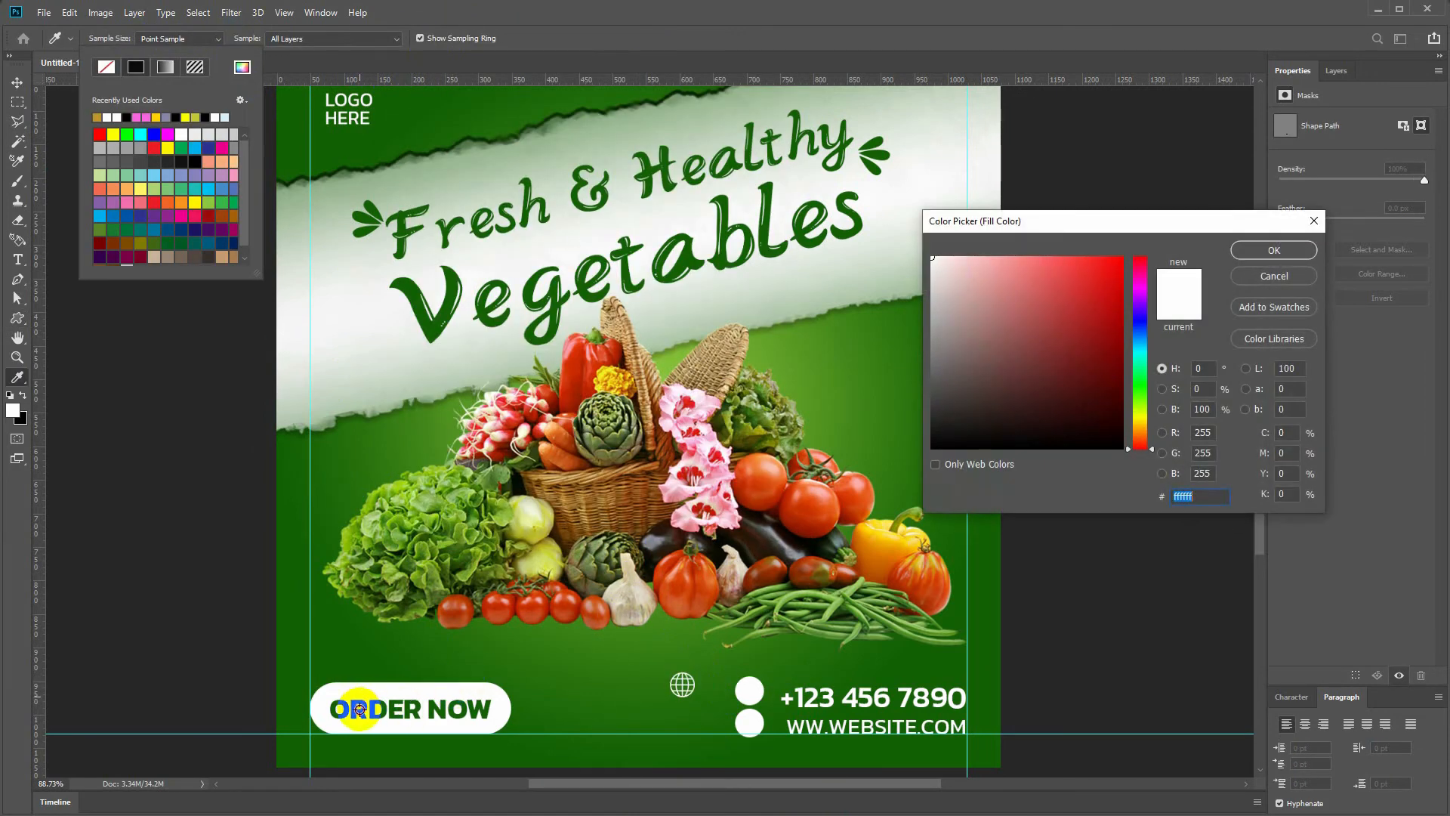
key("Return")
key("Return")
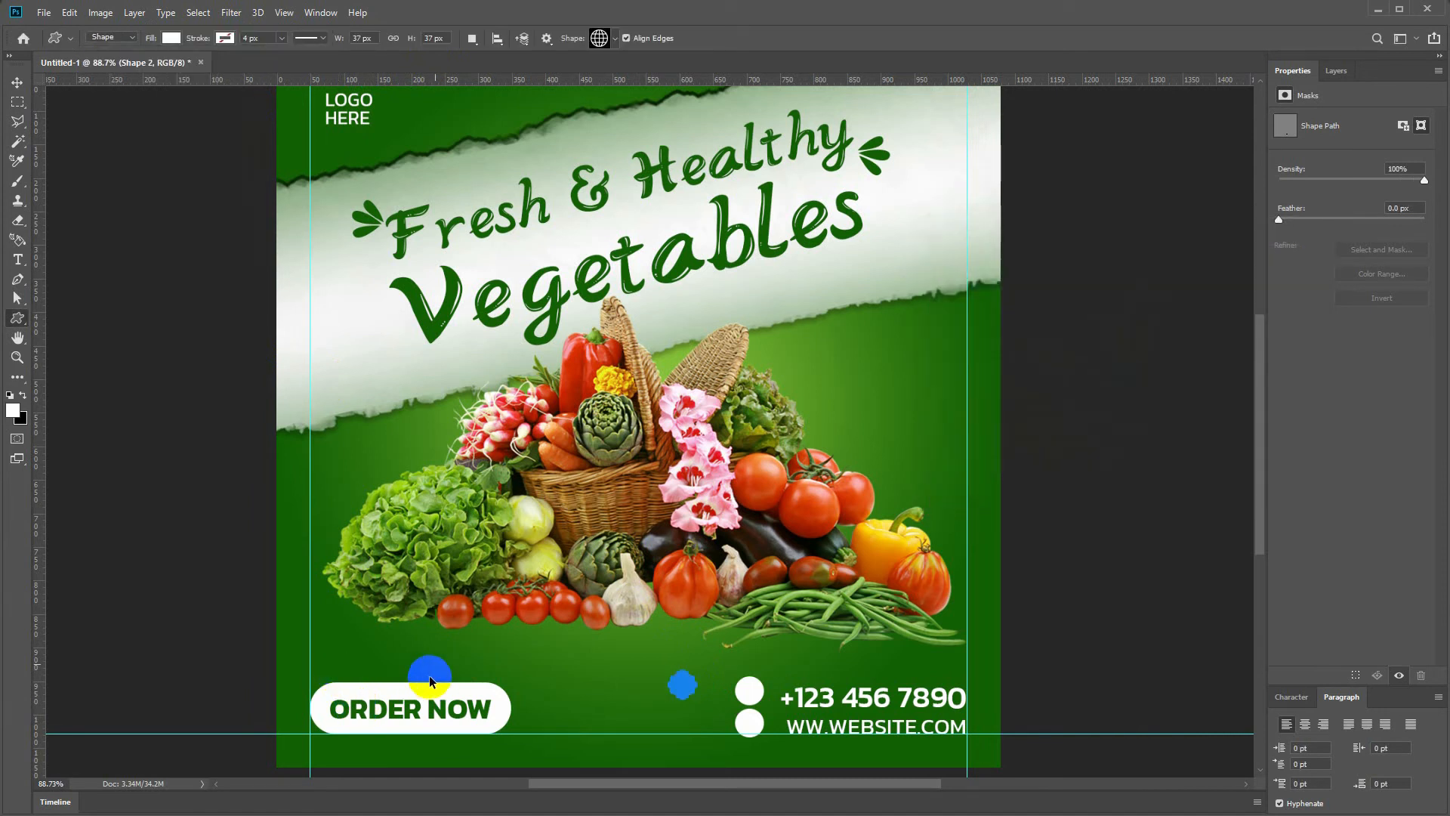
- Move the globe icon next to the lower white circle and bring its layer to the top of the stack
left_click(692, 688)
key("v")
left_click(686, 692)
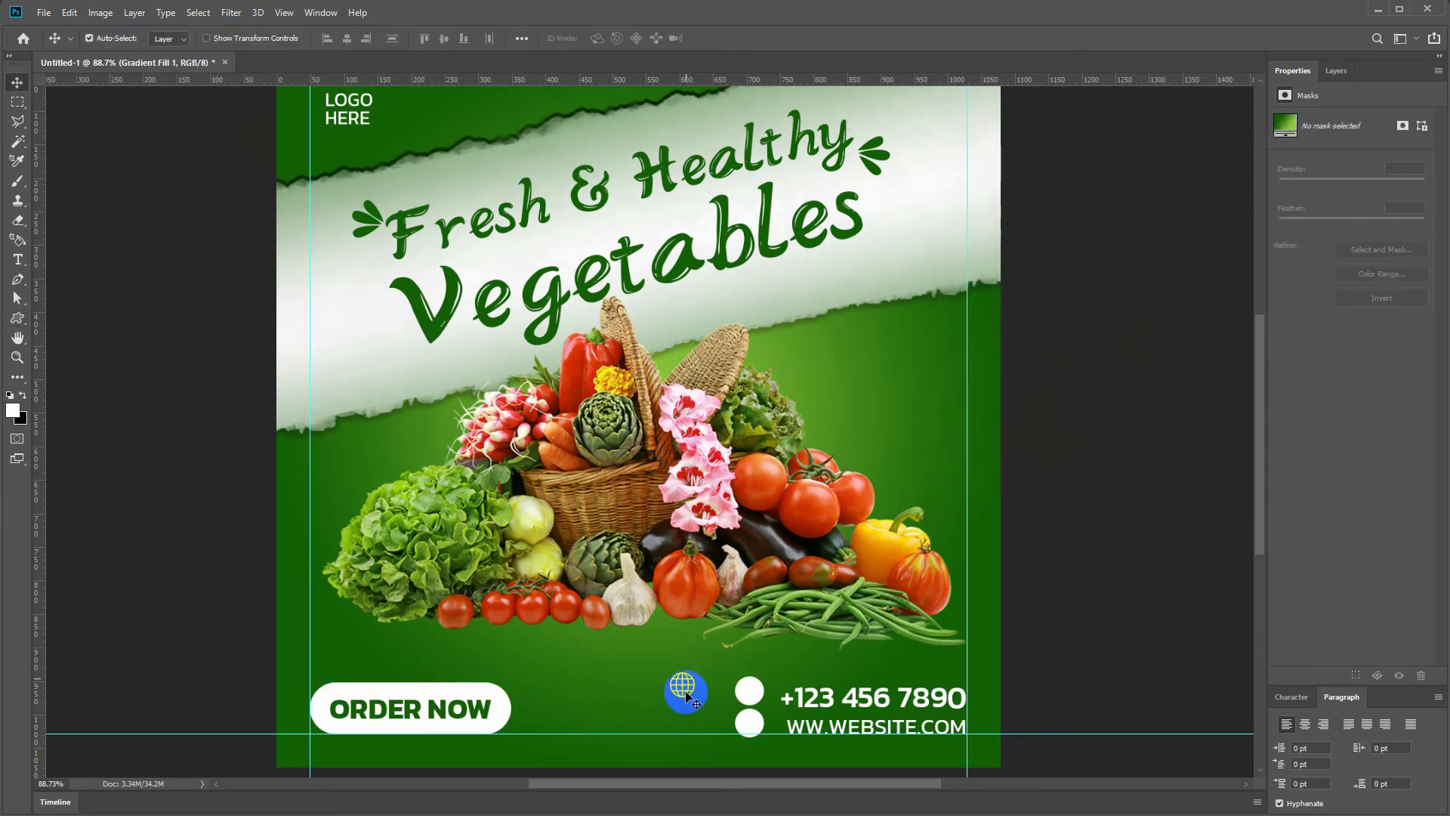
left_click_drag(679, 687, 709, 724)
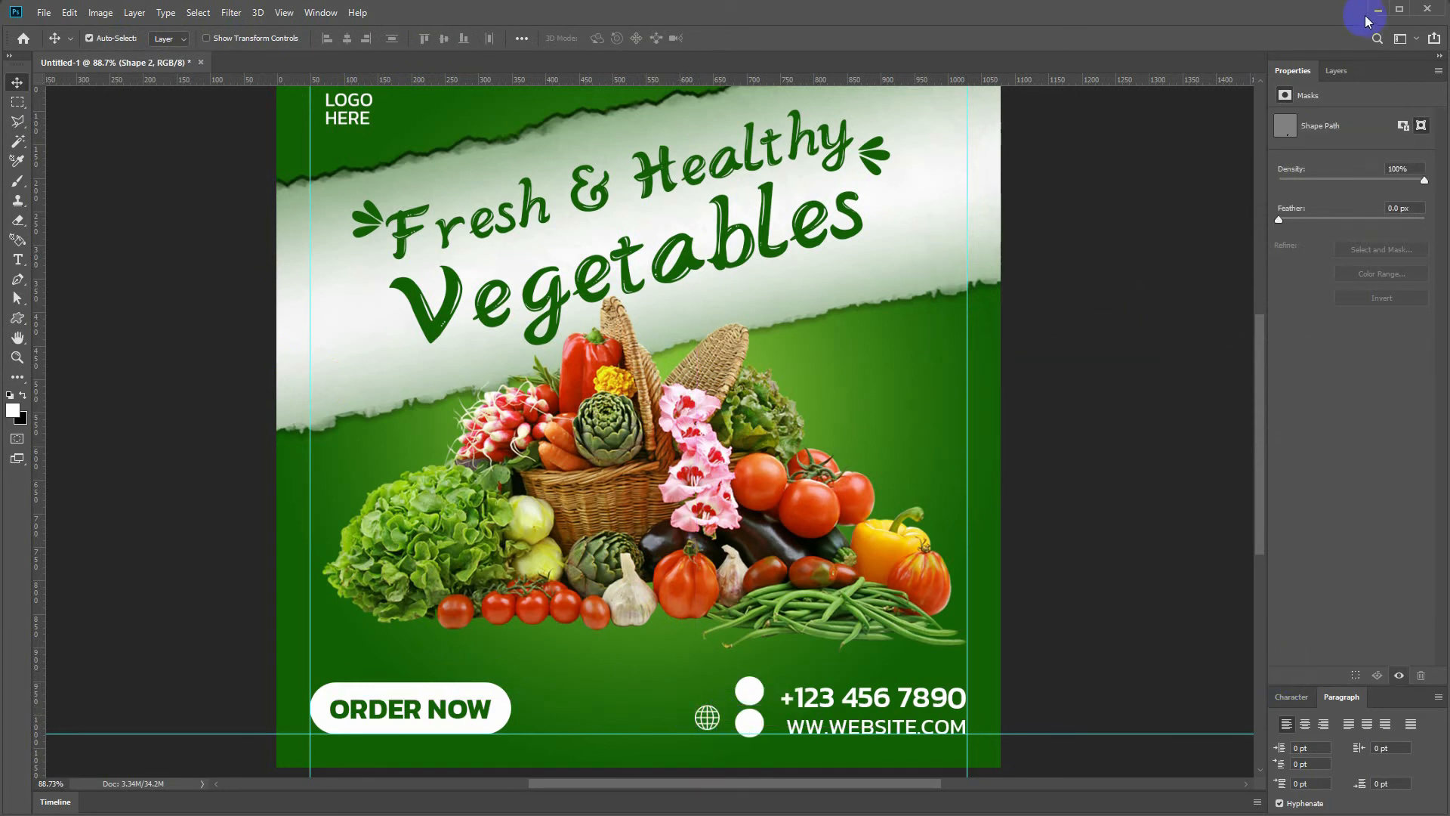
left_click(1337, 70)
scroll(1371, 370, "down", 5)
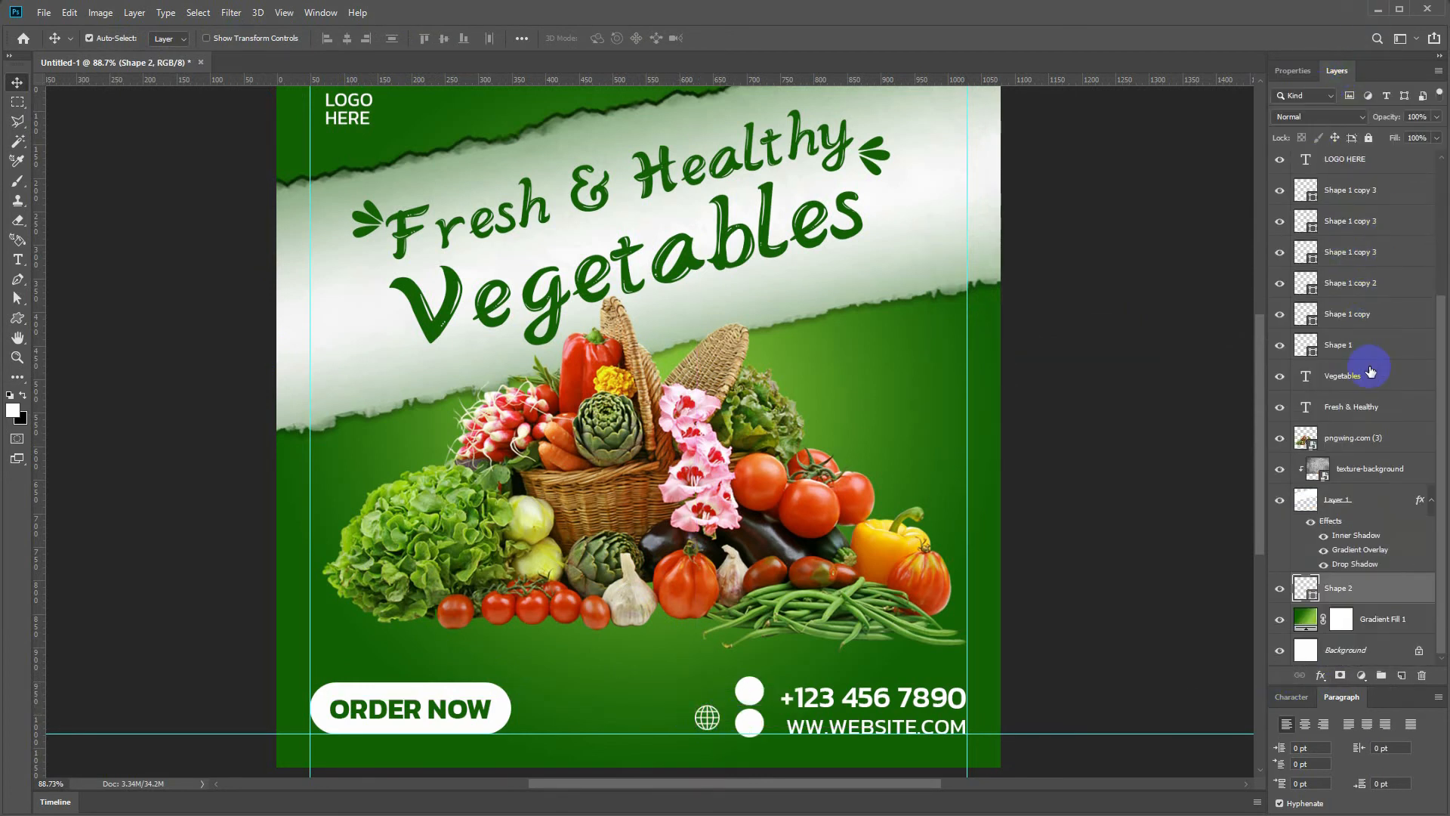
key("ctrl+shift+bracketright")
- Recolour the globe with the green sampled from the ORDER NOW text and fit it inside the lower white circle
double_click(1310, 162)
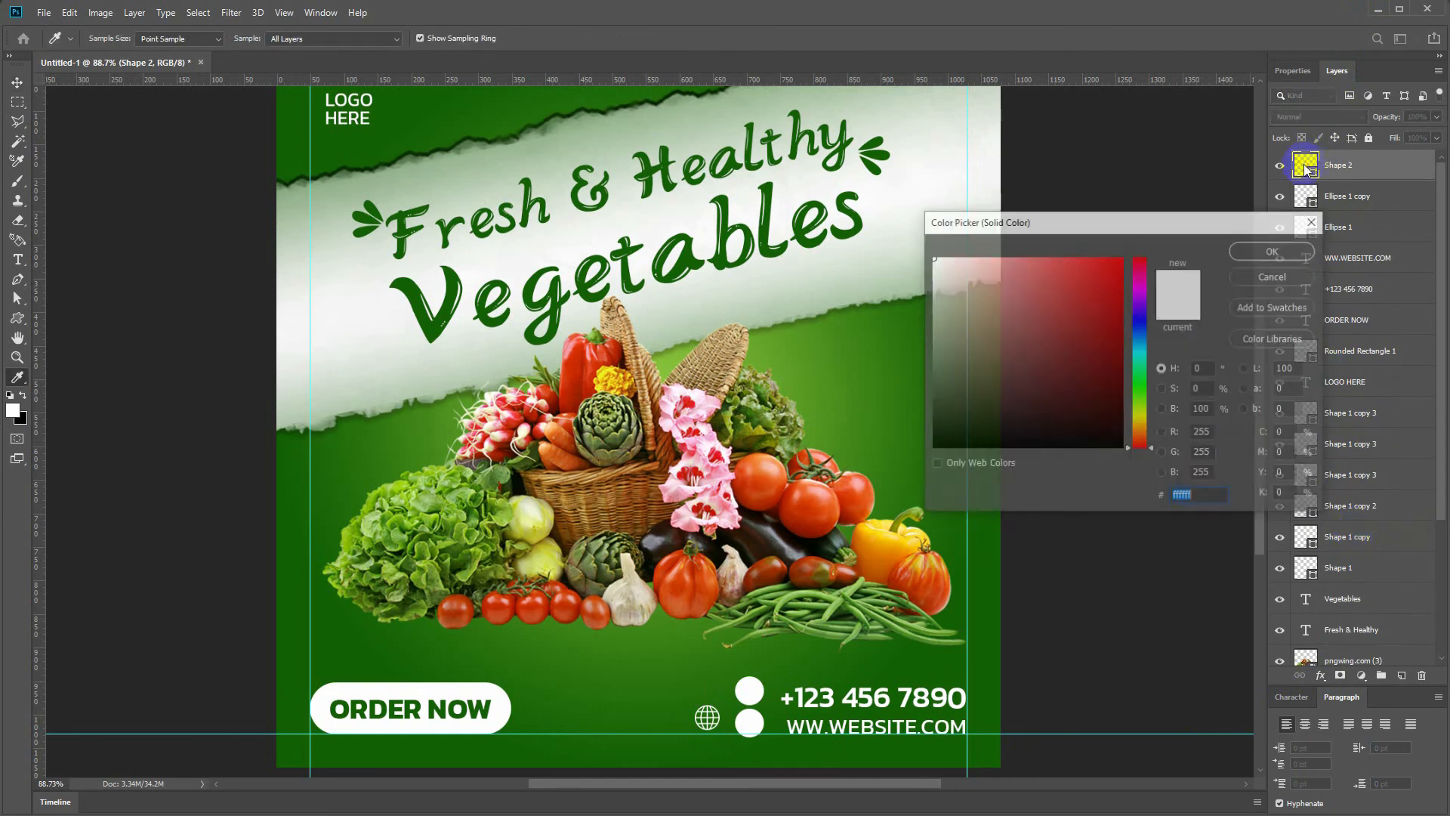
left_click(360, 710)
key("Return")
key("ctrl+t")
left_click_drag(707, 723, 765, 738)
key("Return")
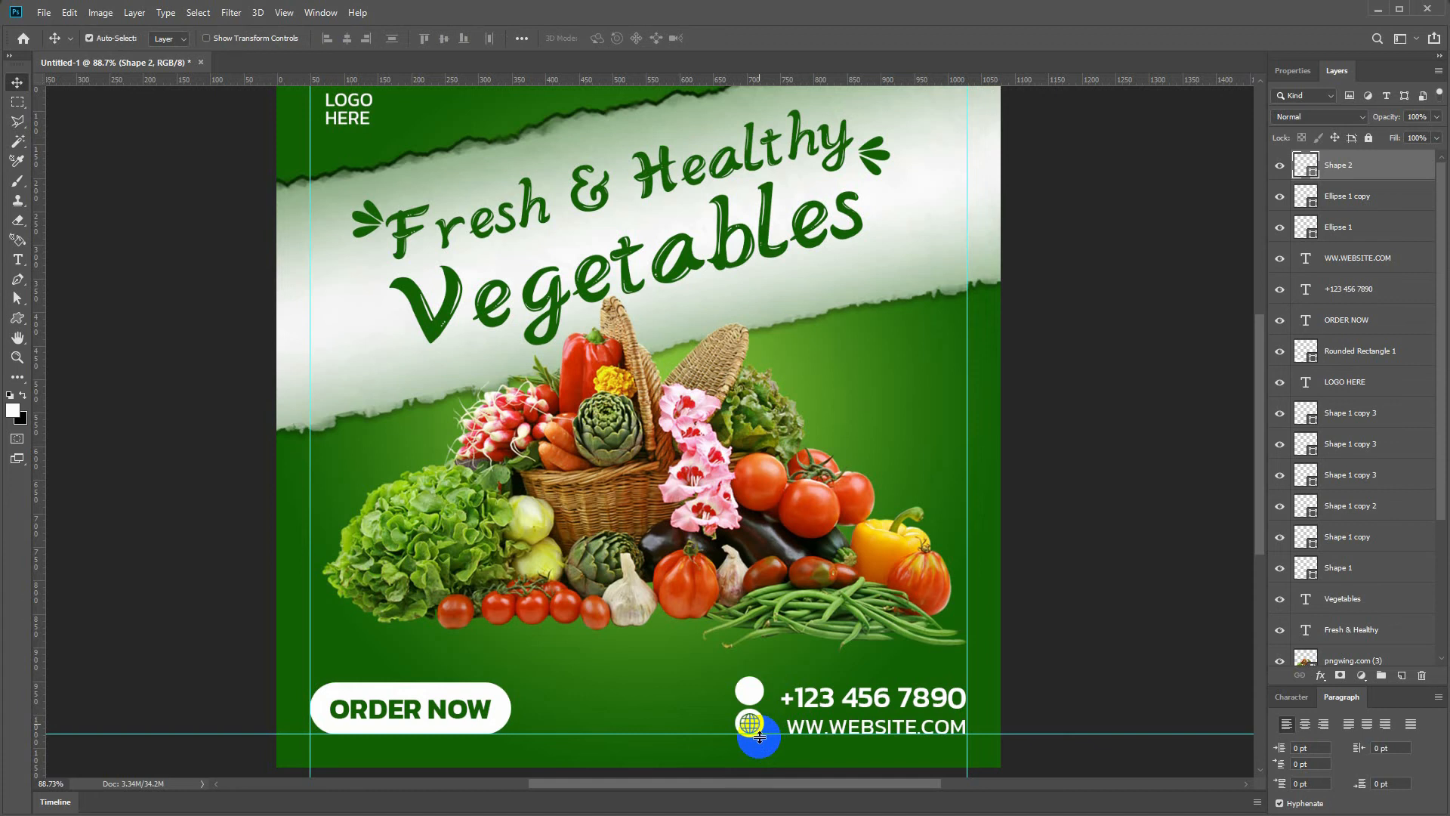
- Move the phone number text up slightly to line up with the upper white circle
left_click(849, 694)
left_click_drag(854, 701, 850, 697)
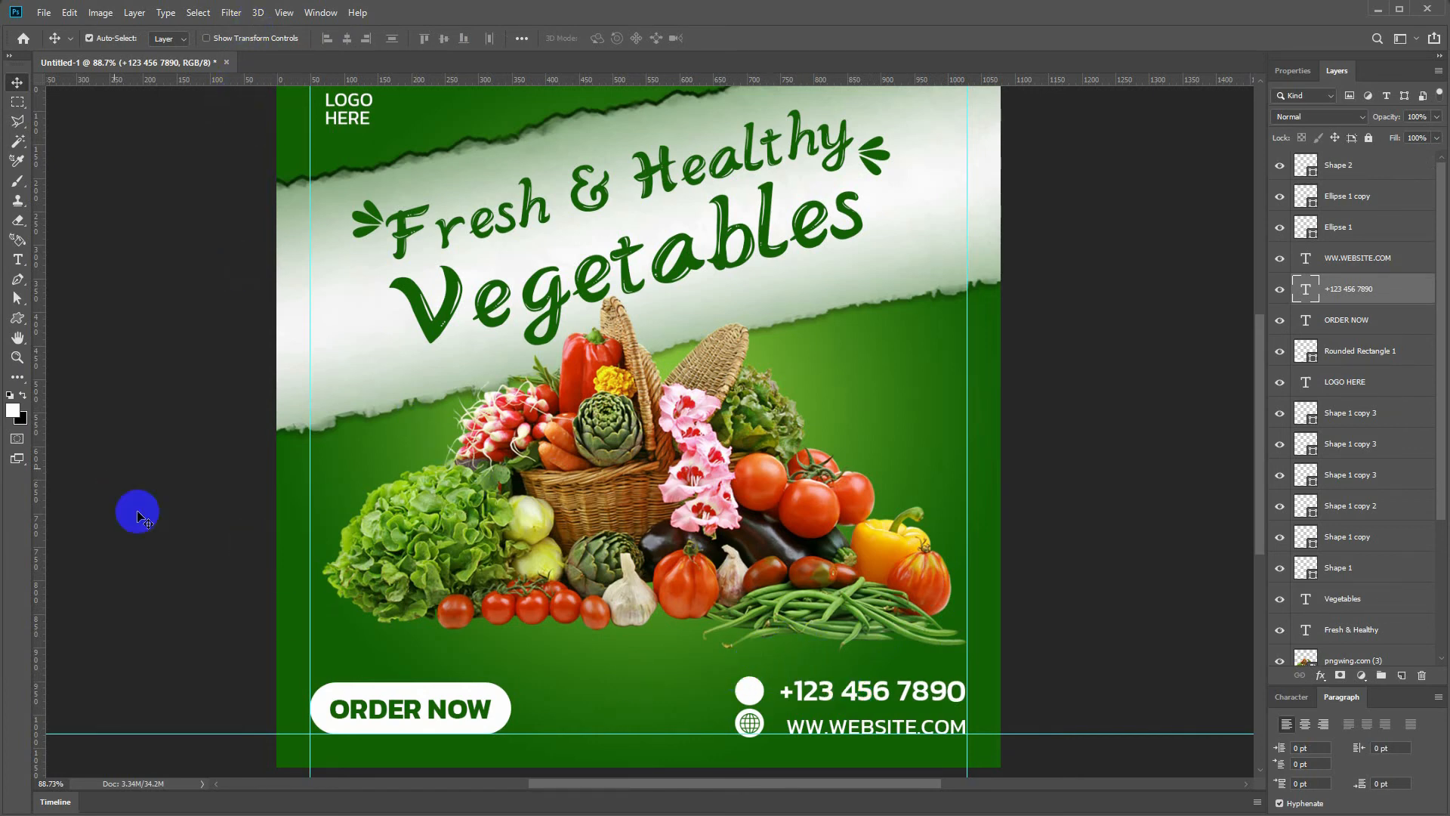
- Look through the custom shape library for a phone icon
left_click(18, 318)
left_click(615, 38)
scroll(636, 446, "down", 5)
scroll(636, 445, "up", 10)
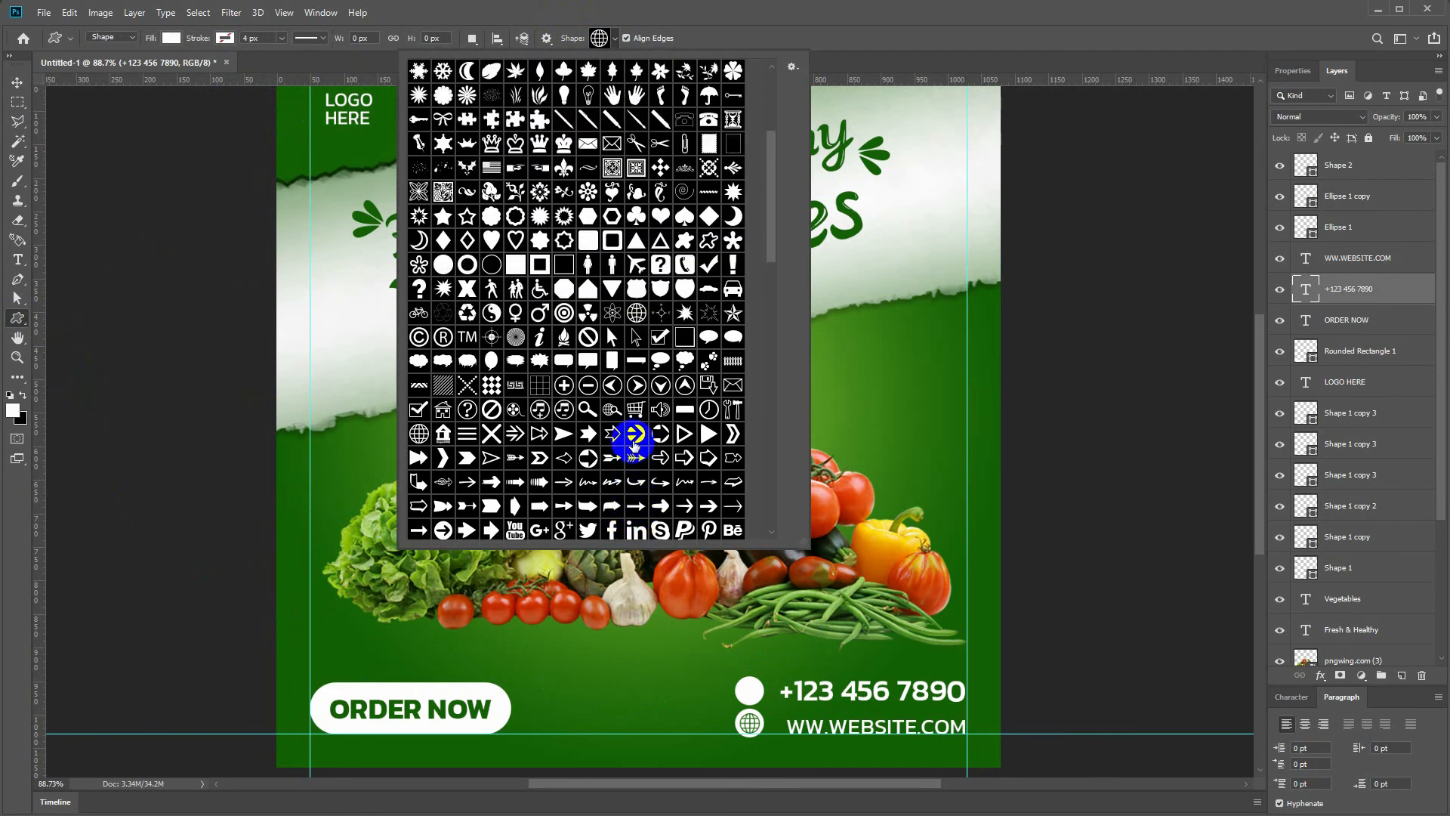
scroll(634, 436, "up", 3)
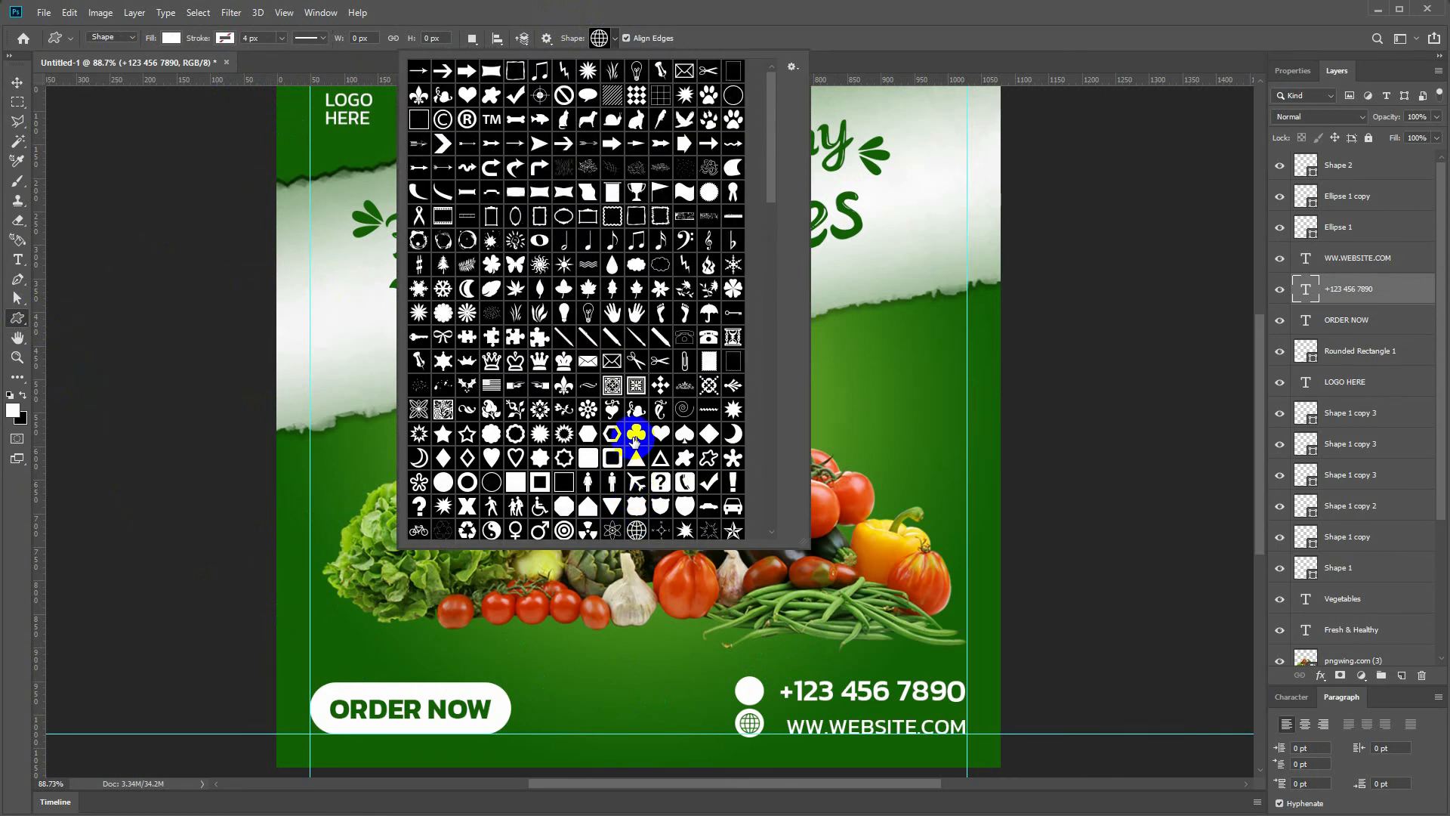
scroll(572, 209, "down", 3)
scroll(572, 205, "down", 3)
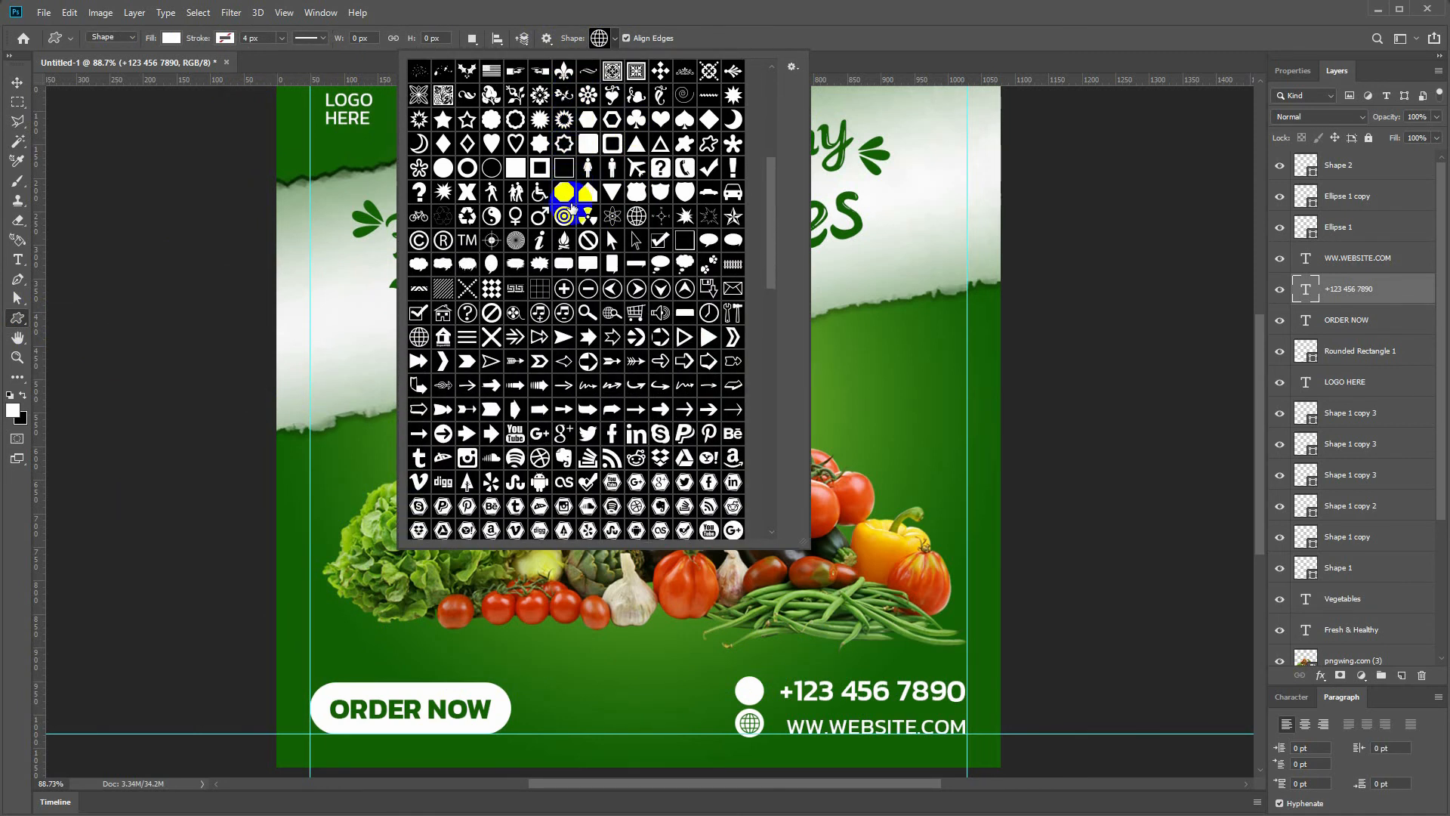
scroll(572, 209, "down", 3)
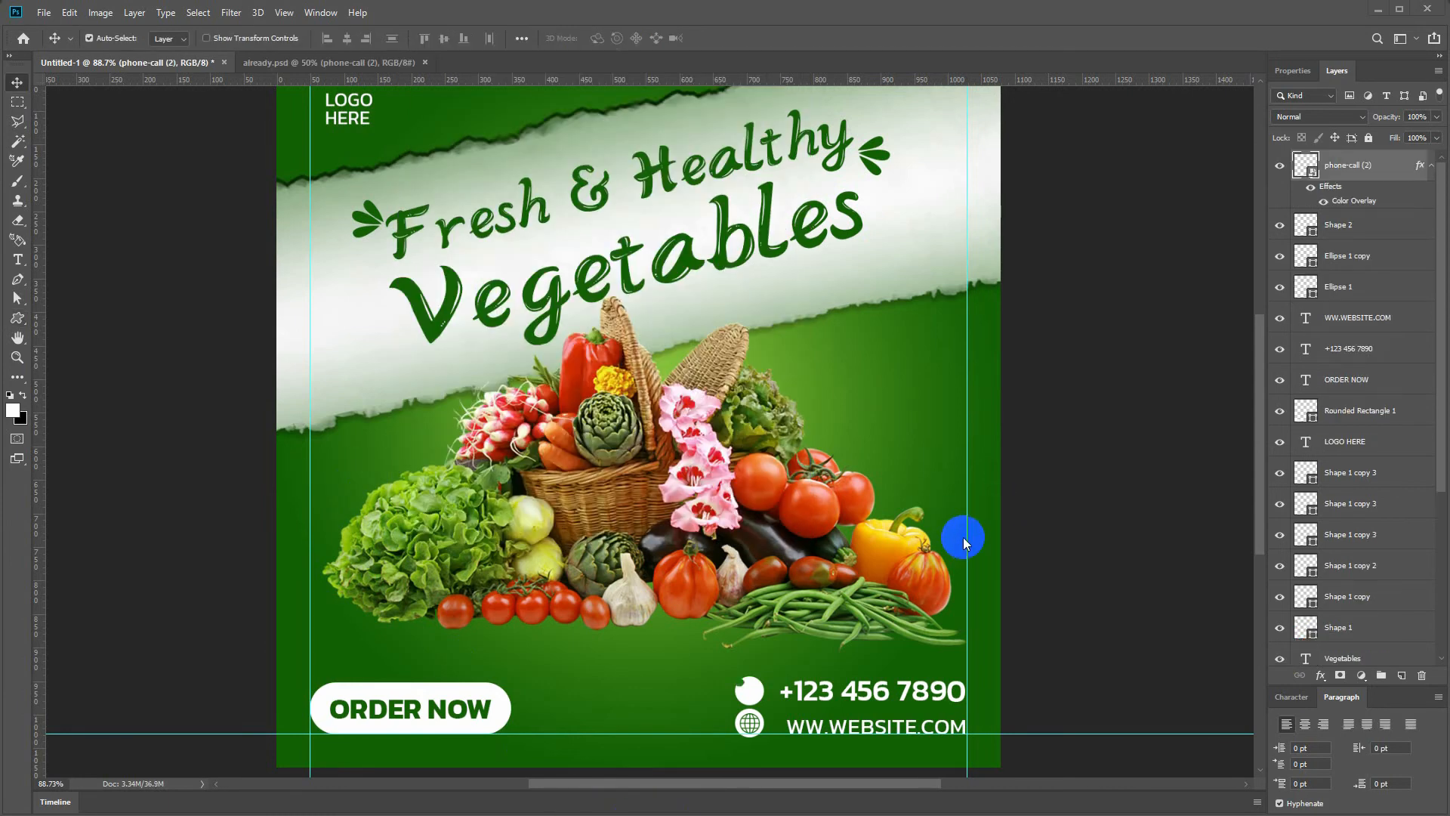
- Move the phone-call icon onto the upper white circle and scale it down to about 26 px to fit inside
left_click_drag(963, 538, 754, 696)
key("ctrl+t")
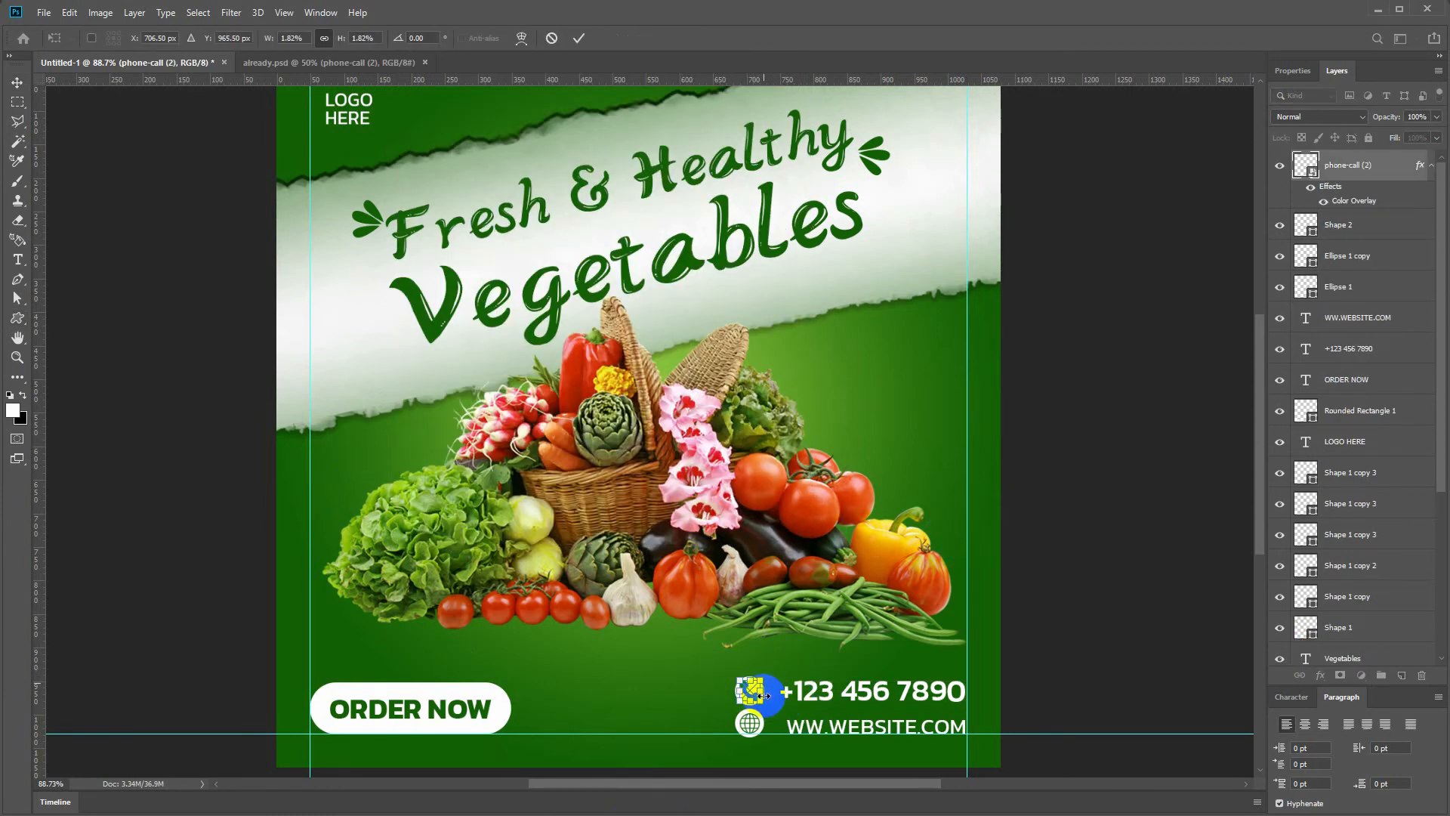
left_click_drag(759, 699, 758, 699)
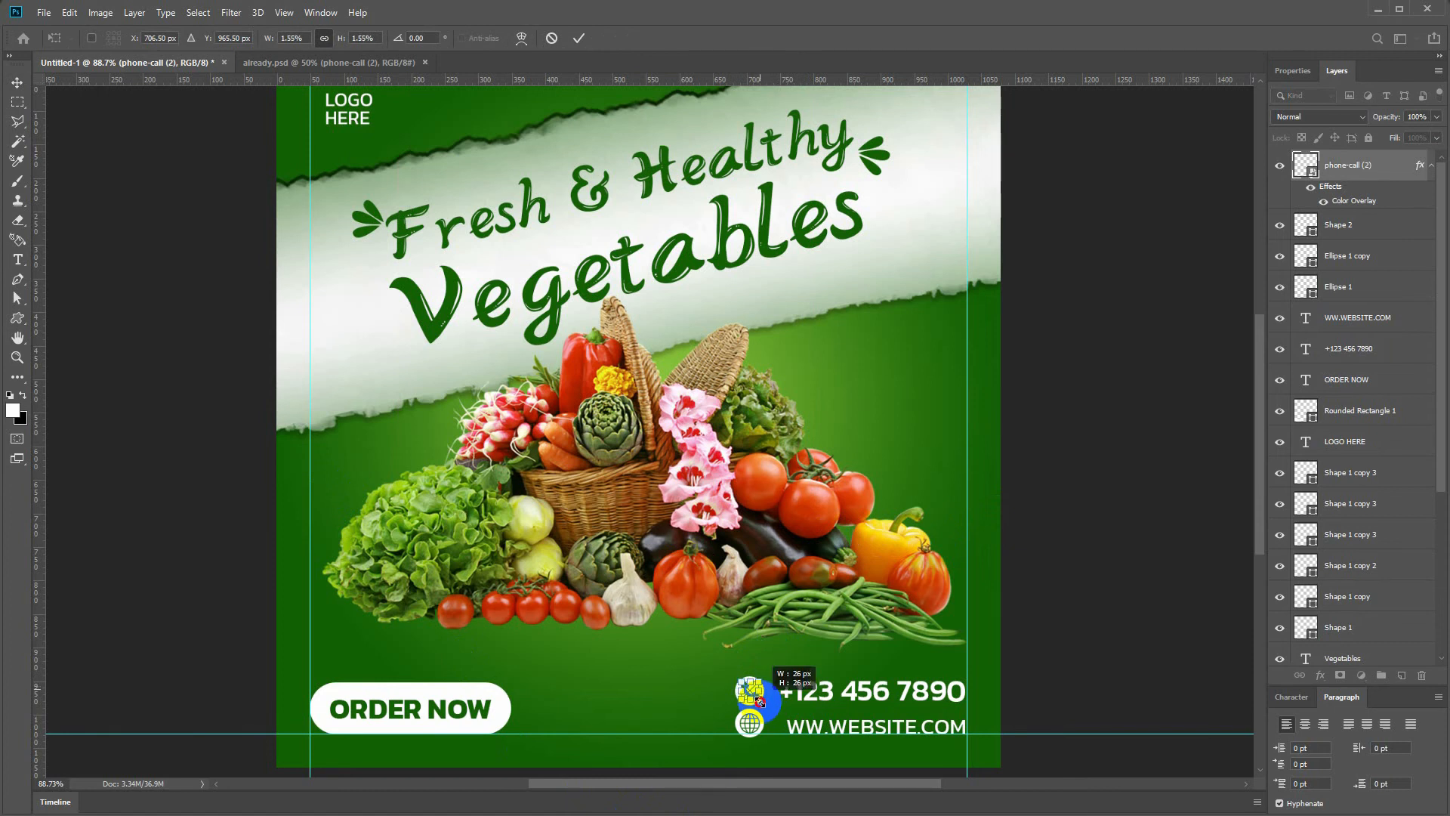
key("Return")
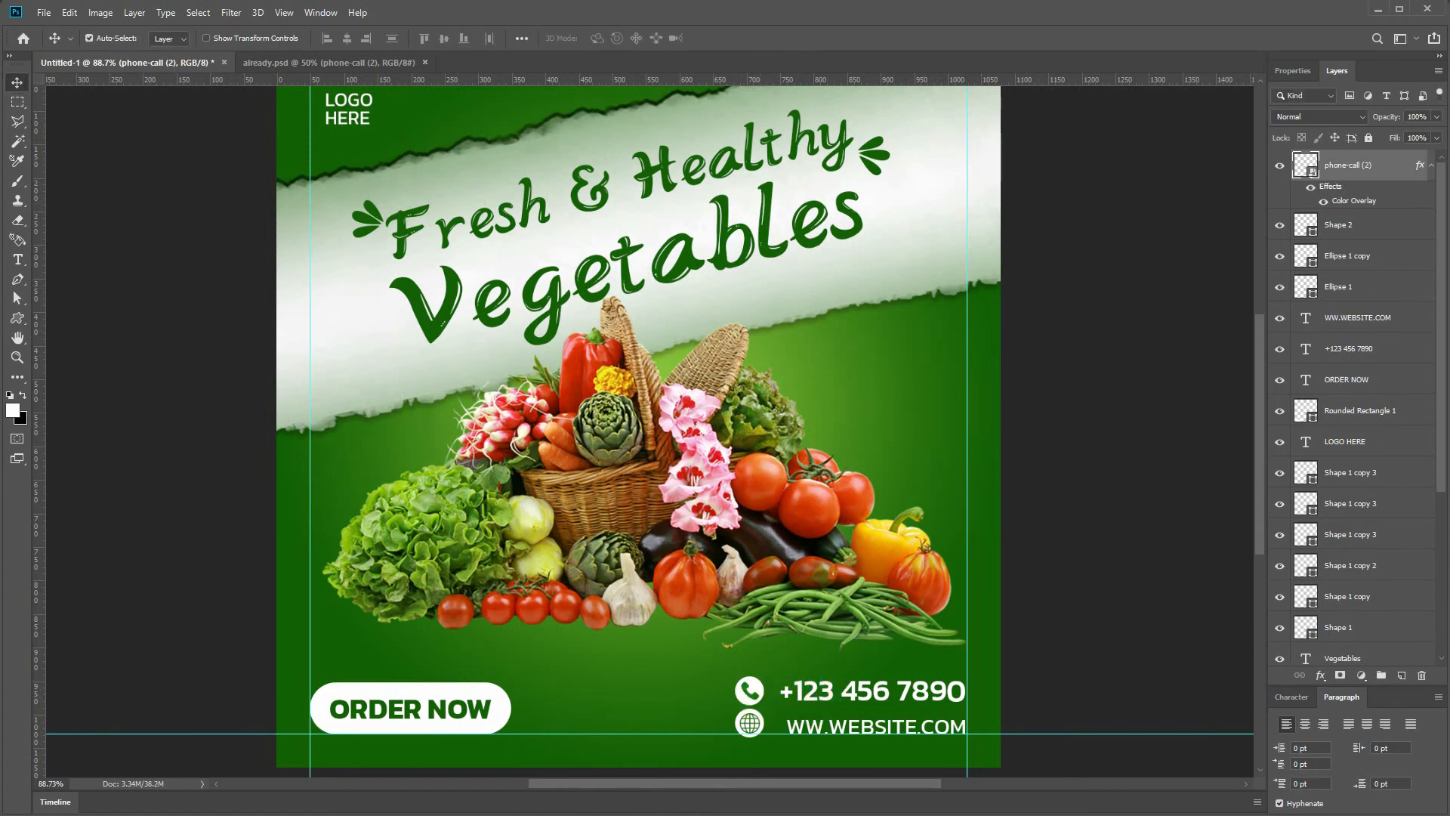
- Lock the gradient fill layer and scale the phone and globe icons down slightly together with their white circles
scroll(1406, 472, "down", 4)
left_click(1377, 621)
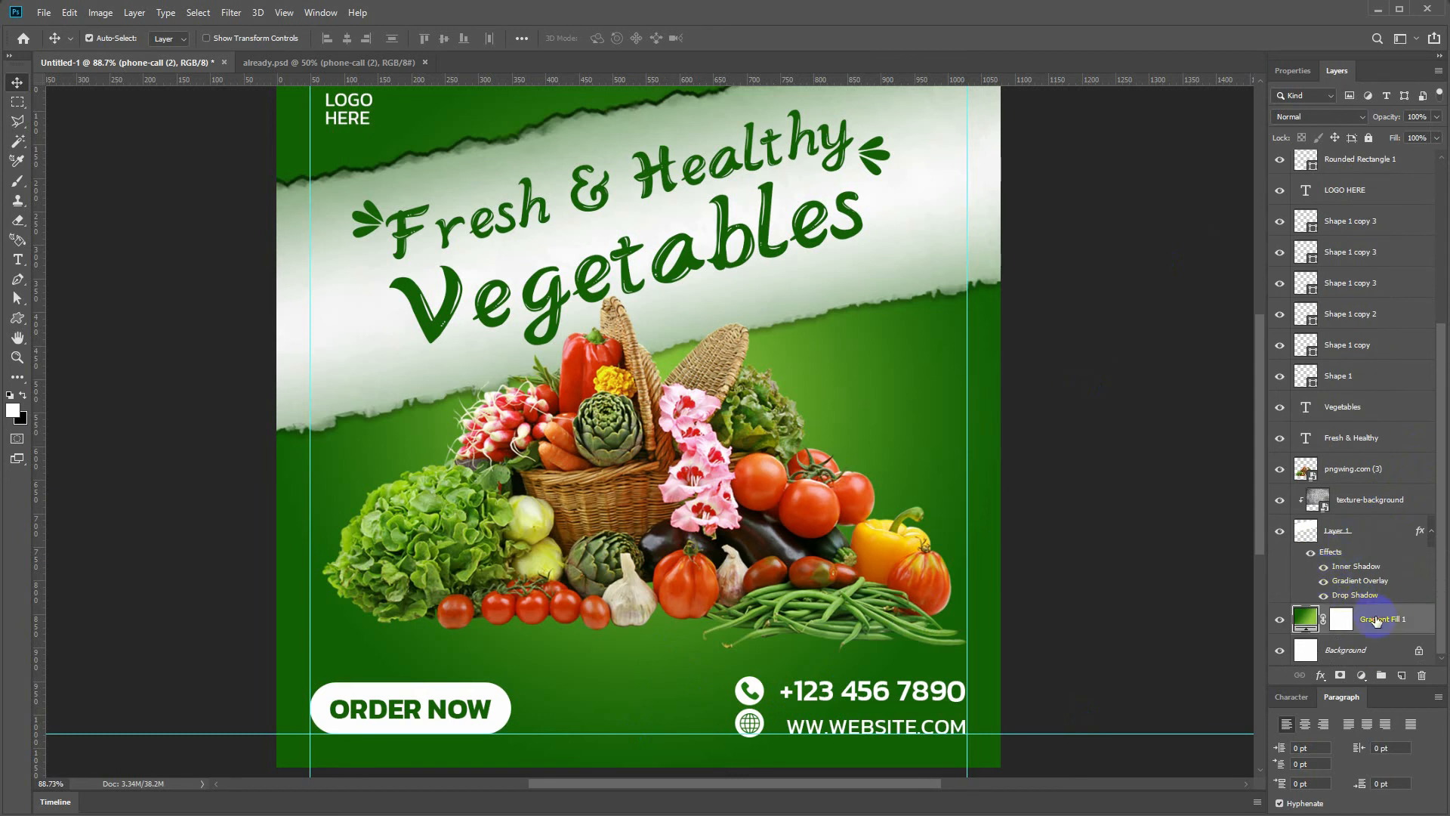
left_click_drag(720, 680, 751, 729)
key("ctrl+t")
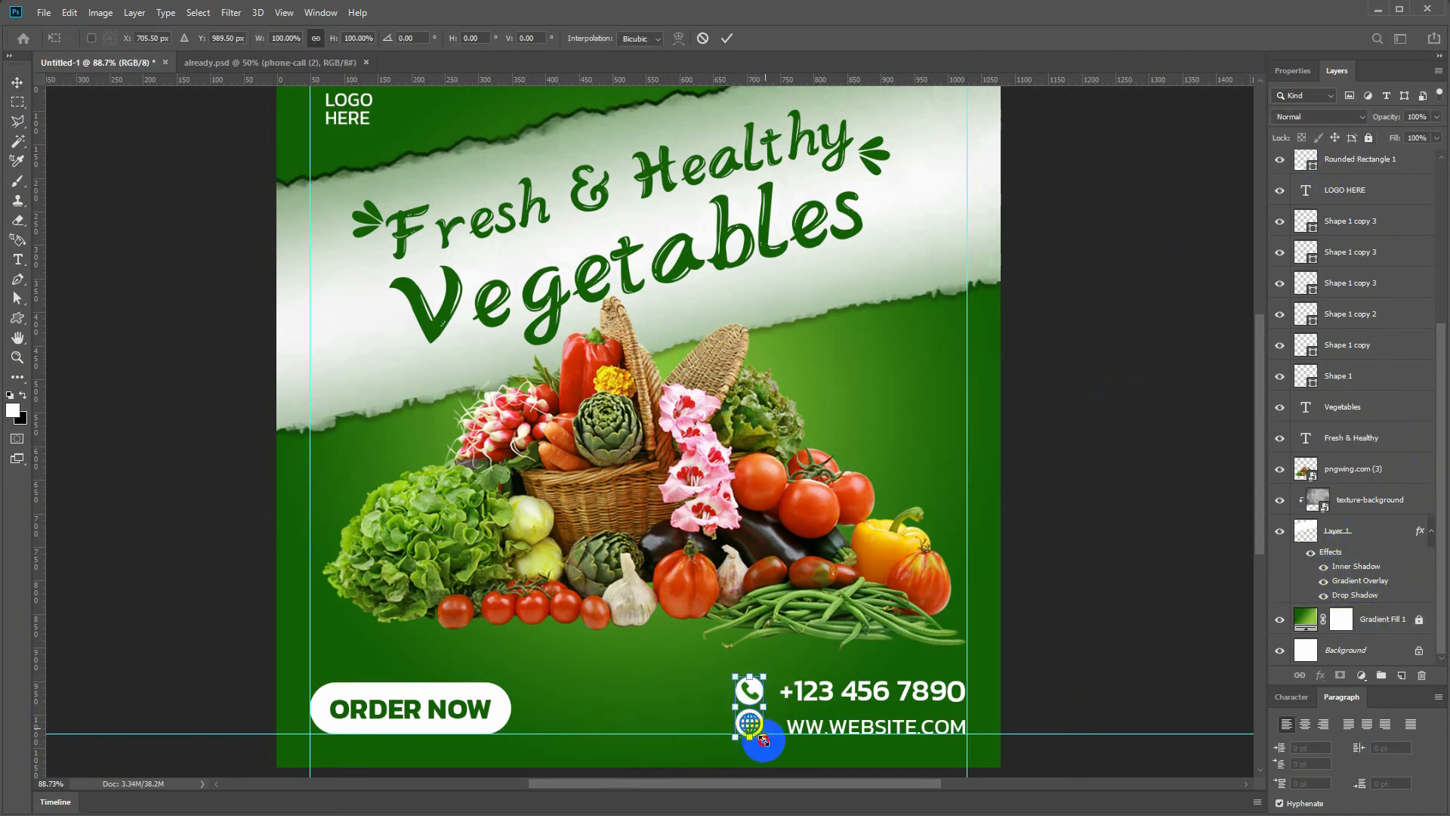
key("Return")
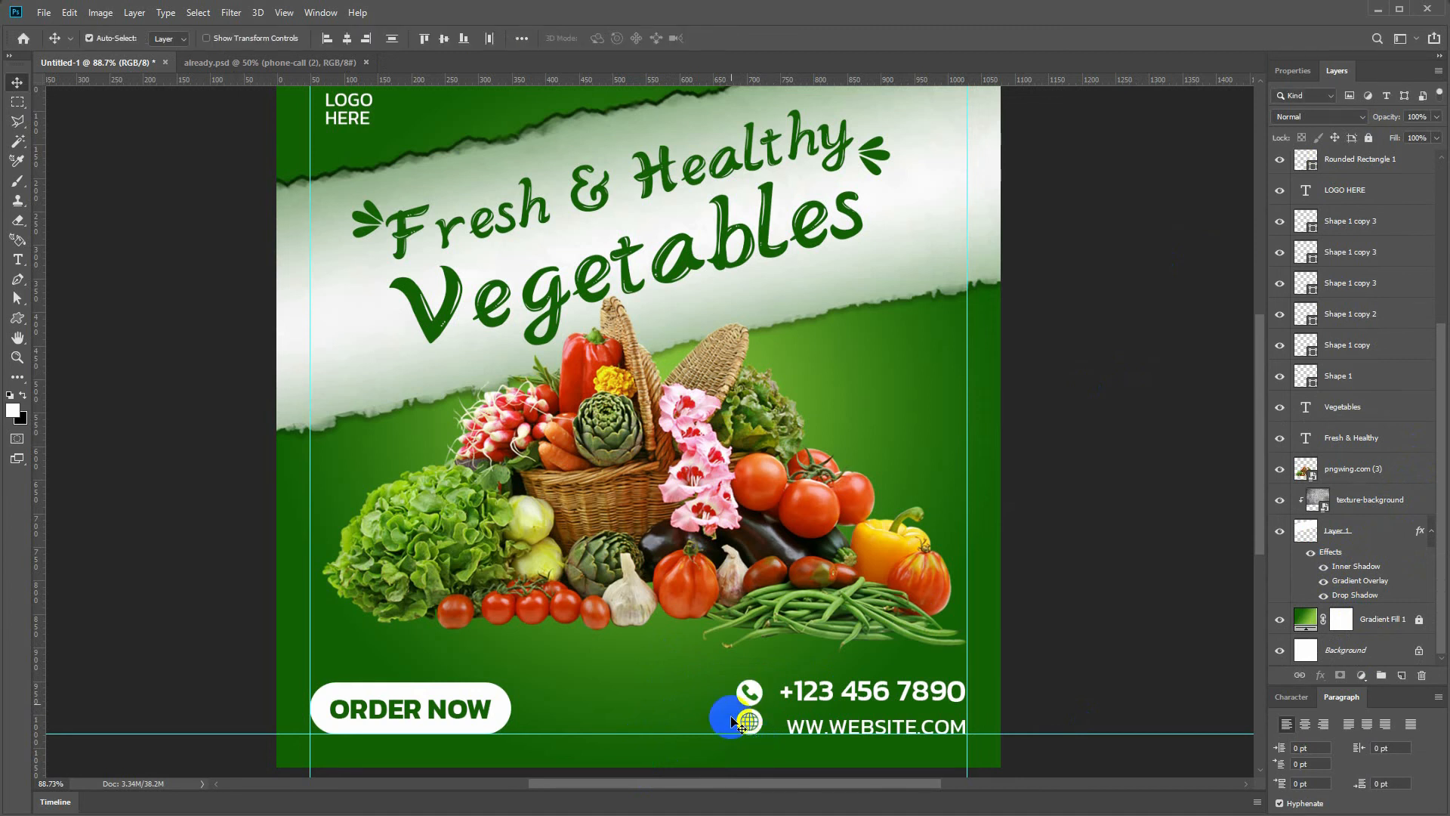
- Nudge the phone and globe icons with their circles to the right, closer to the contact text lines
left_click_drag(730, 684, 770, 741)
key("Right")
key("Right")
key("Right")
key("Right")
key("Right")
key("Right")
key("Right")
key("Right")
key("Right")
key("Right")
key("Right")
key("Right")
key("Right")
key("Right")
left_click(1010, 567)
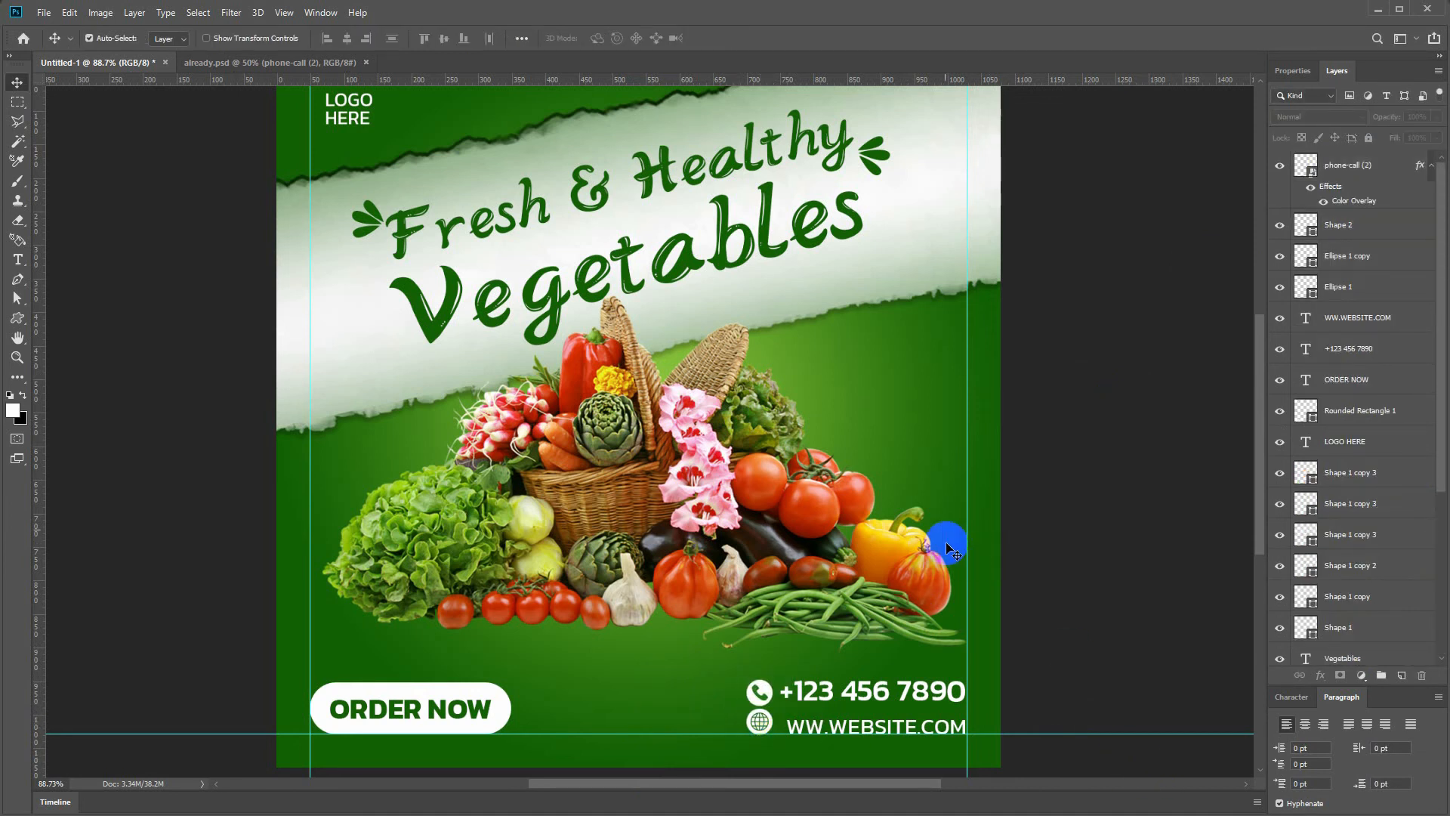
- Draw a white circle beside the basket at the right margin guide and scale it to about 189 px across
left_click_drag(826, 441, 846, 484)
key("ctrl+0")
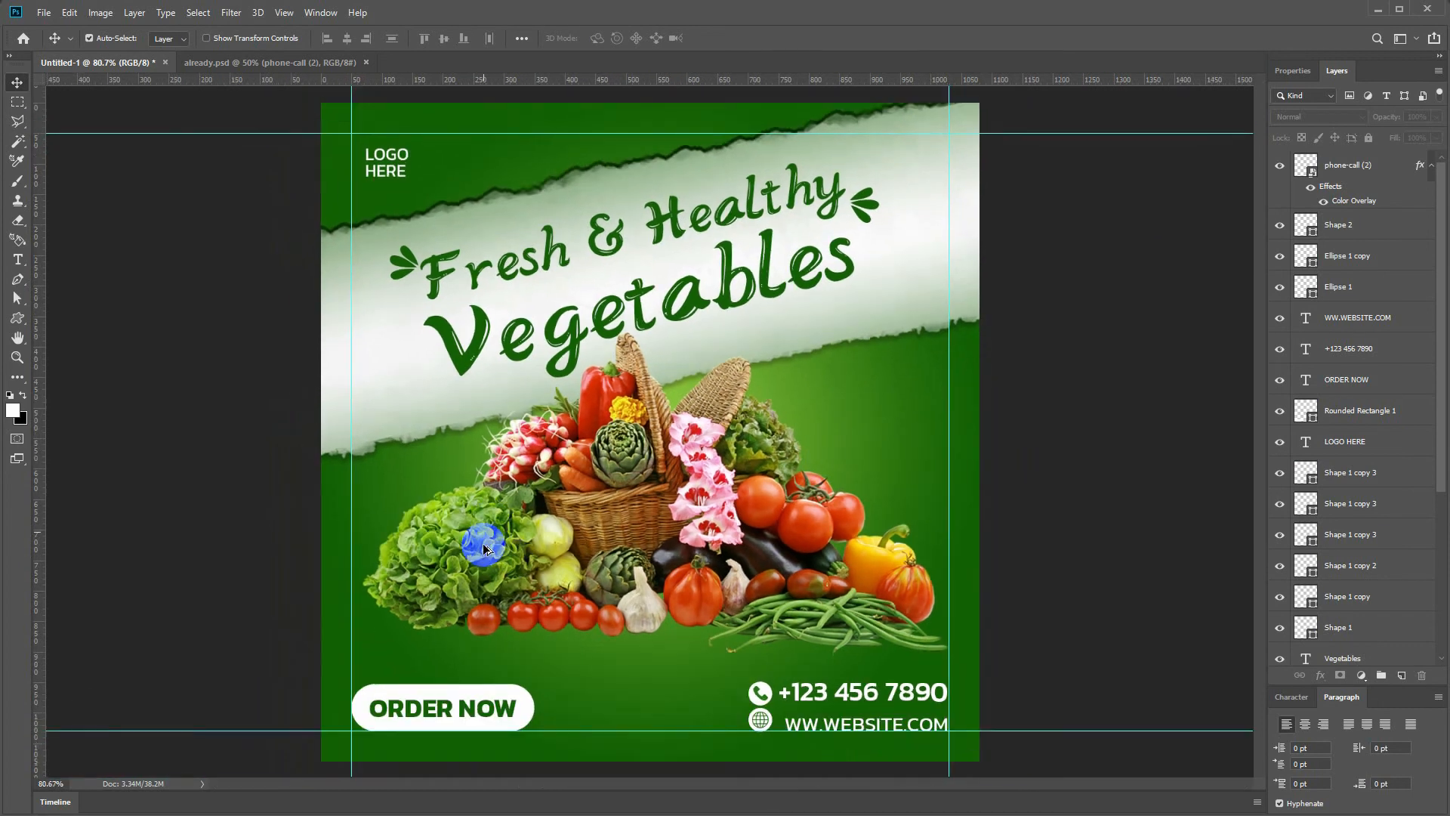
left_click(15, 316)
left_click(84, 344)
left_click_drag(830, 376, 945, 499)
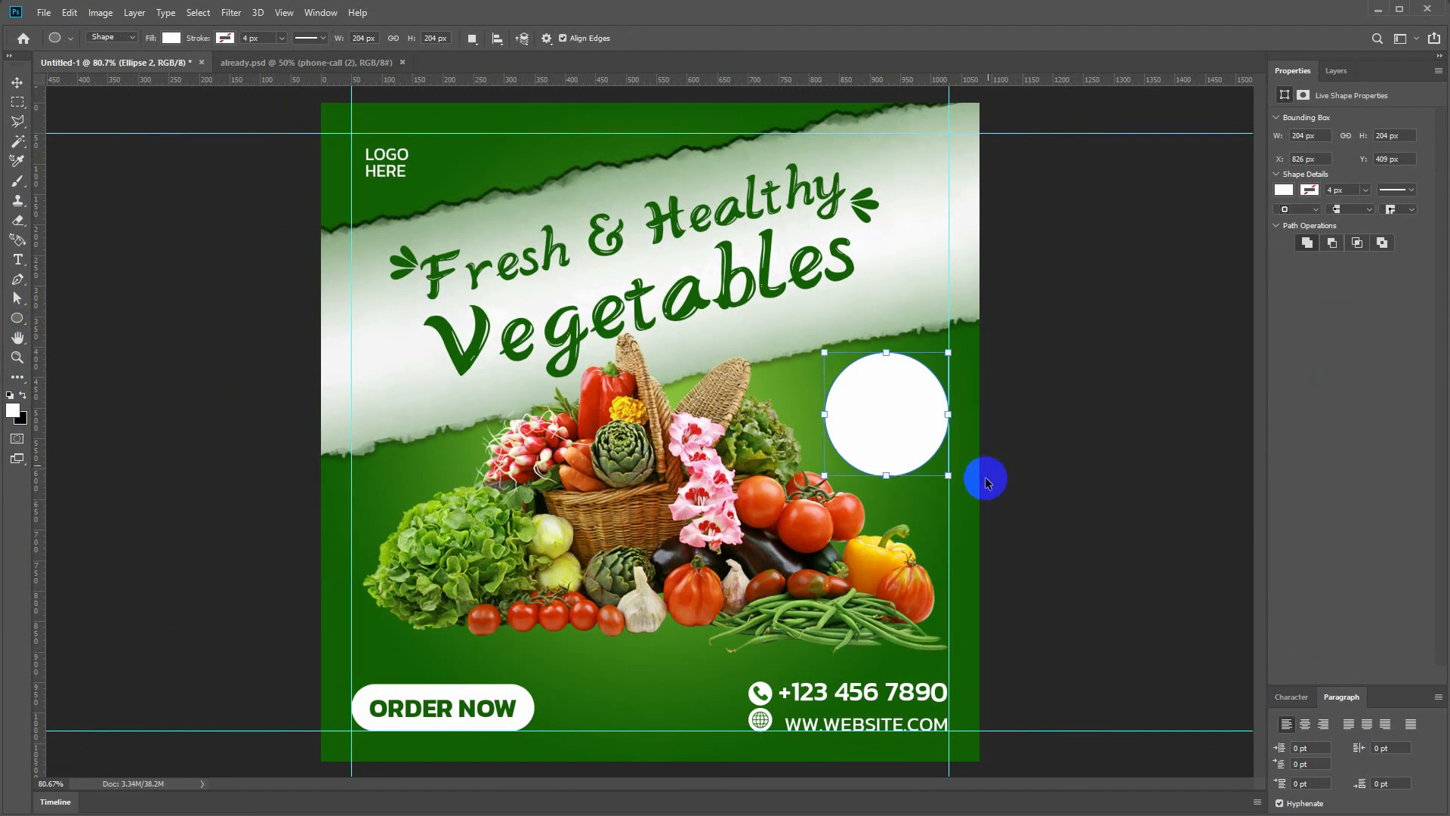
key("ctrl+t")
left_click_drag(825, 475, 829, 470)
key("Return")
- Recolour the large white circle's fill to bright yellow
left_click(1336, 71)
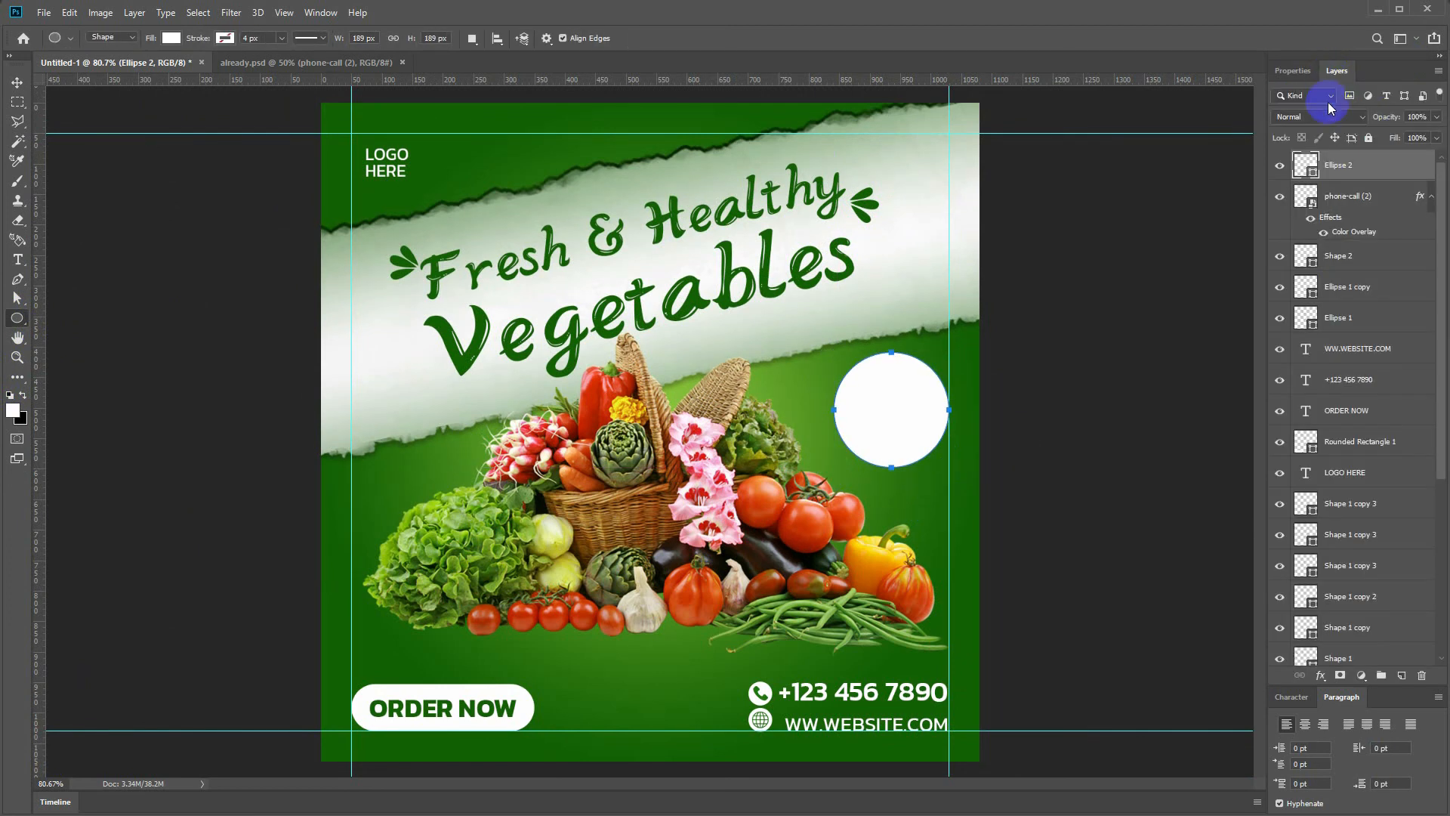
double_click(1306, 166)
left_click(1141, 417)
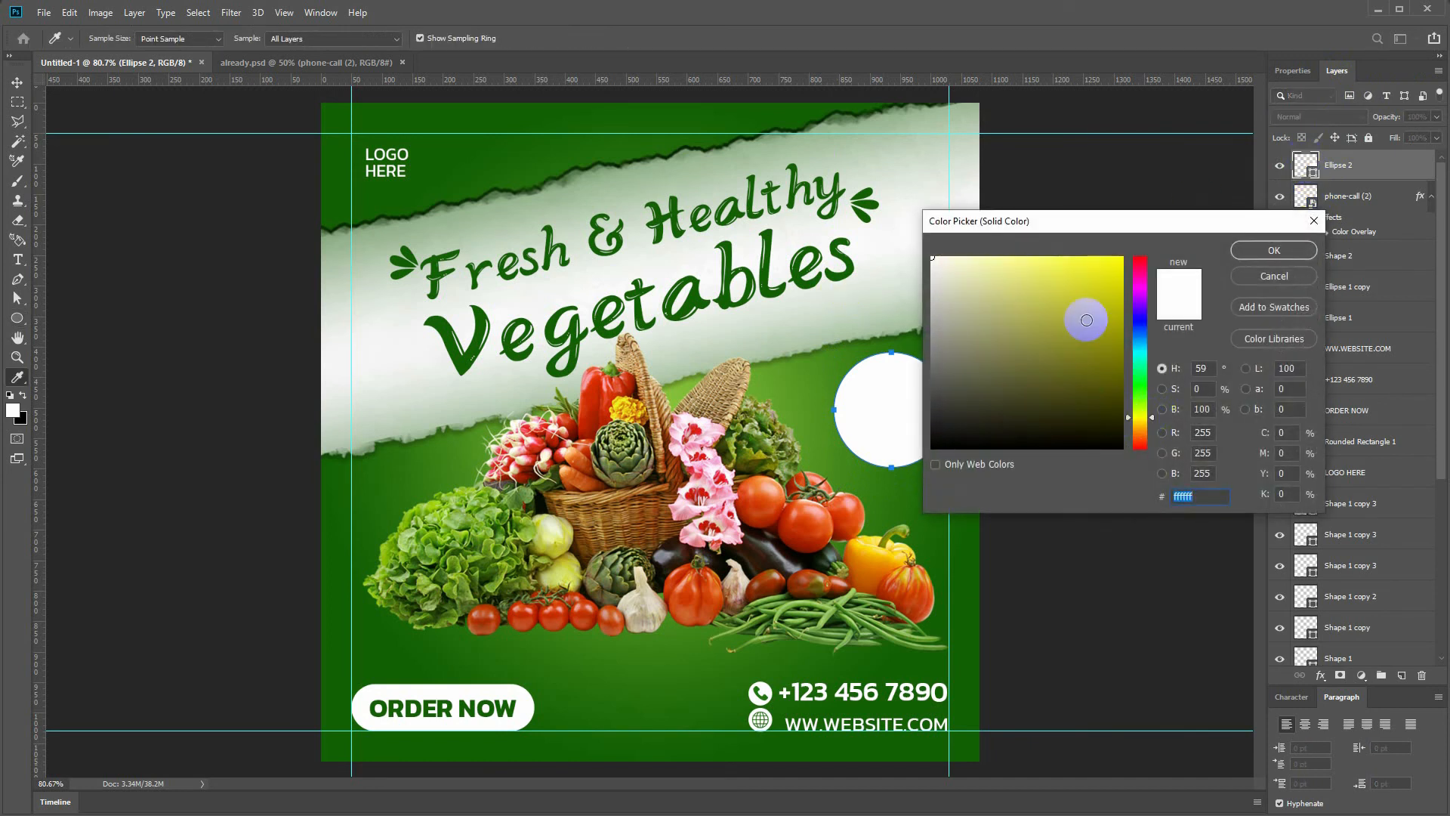
left_click_drag(1086, 352, 1131, 257)
left_click(1115, 283)
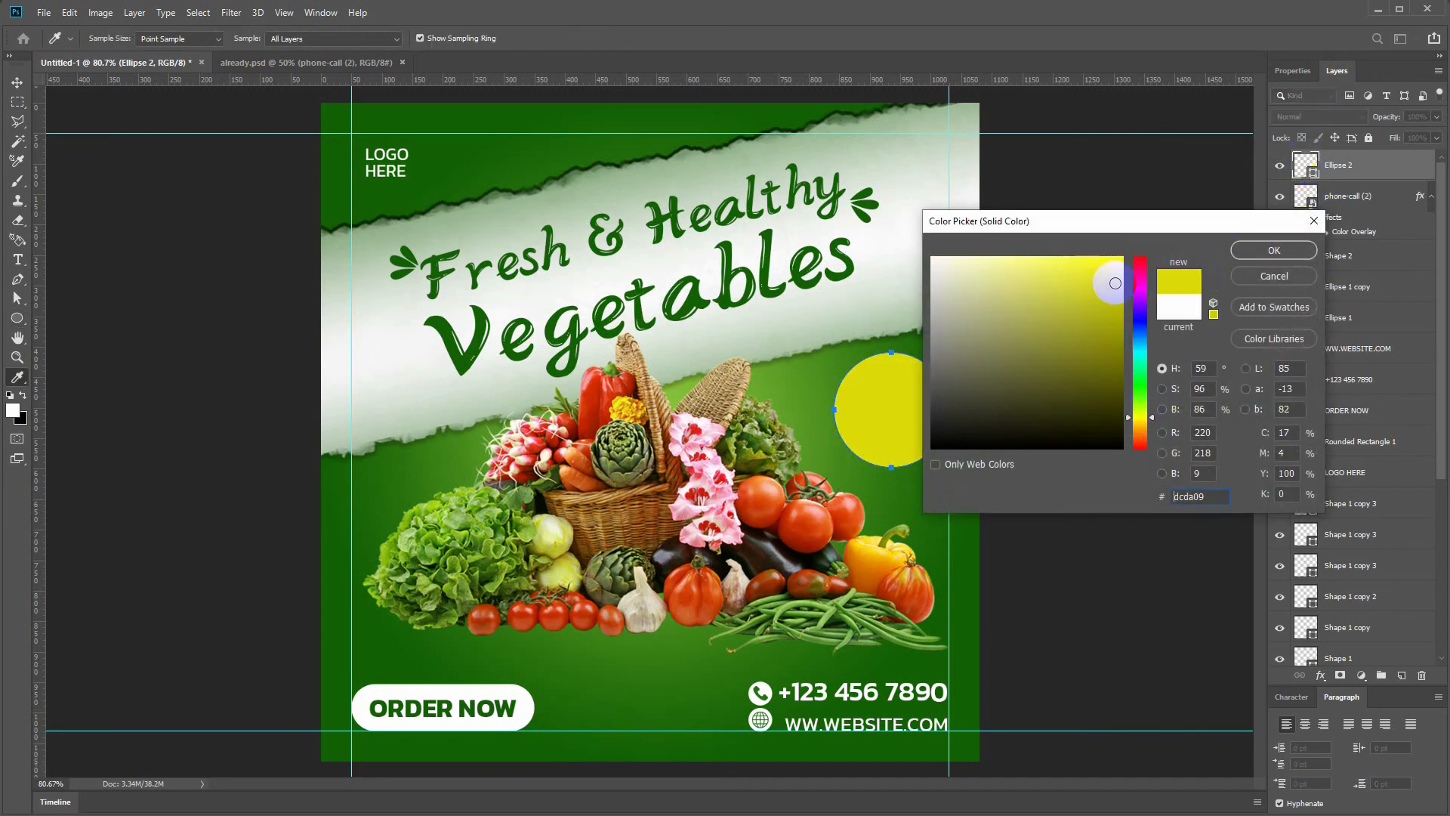
left_click(1101, 271)
key("Return")
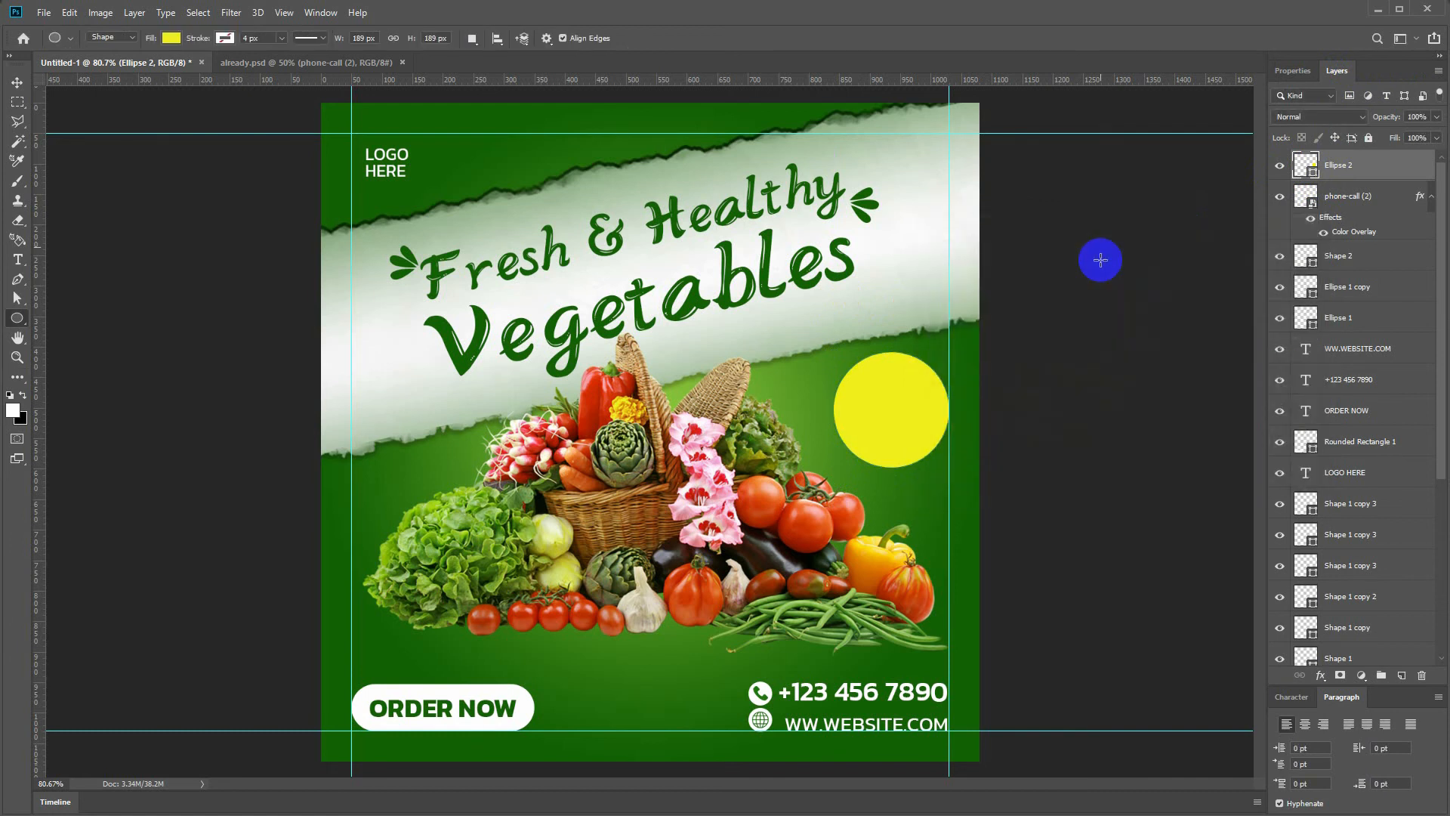
- Duplicate the yellow circle and enlarge the copy from its centre to about 203 px
key("ctrl+j")
key("ctrl+t")
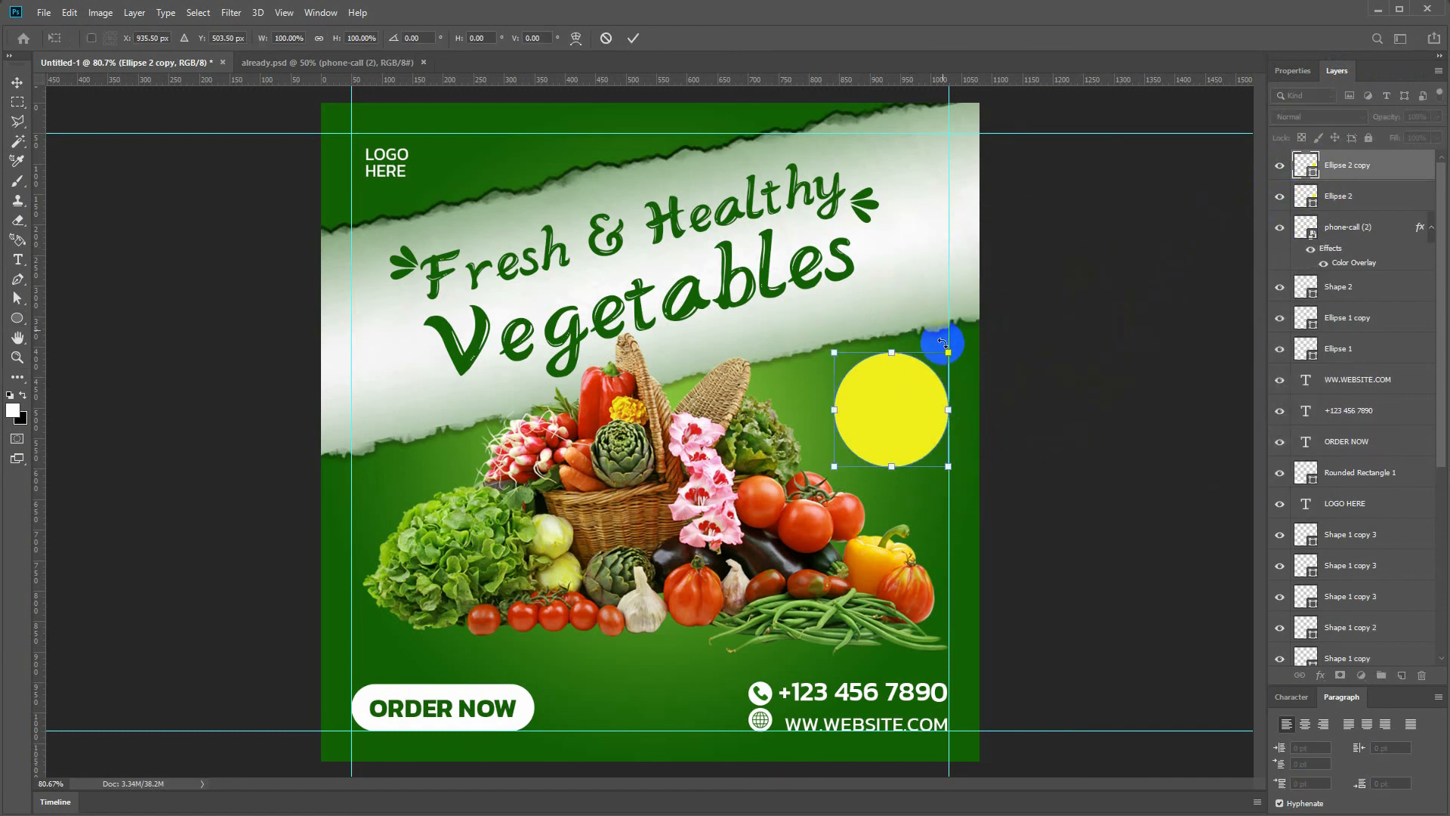
left_click_drag(949, 347, 951, 348)
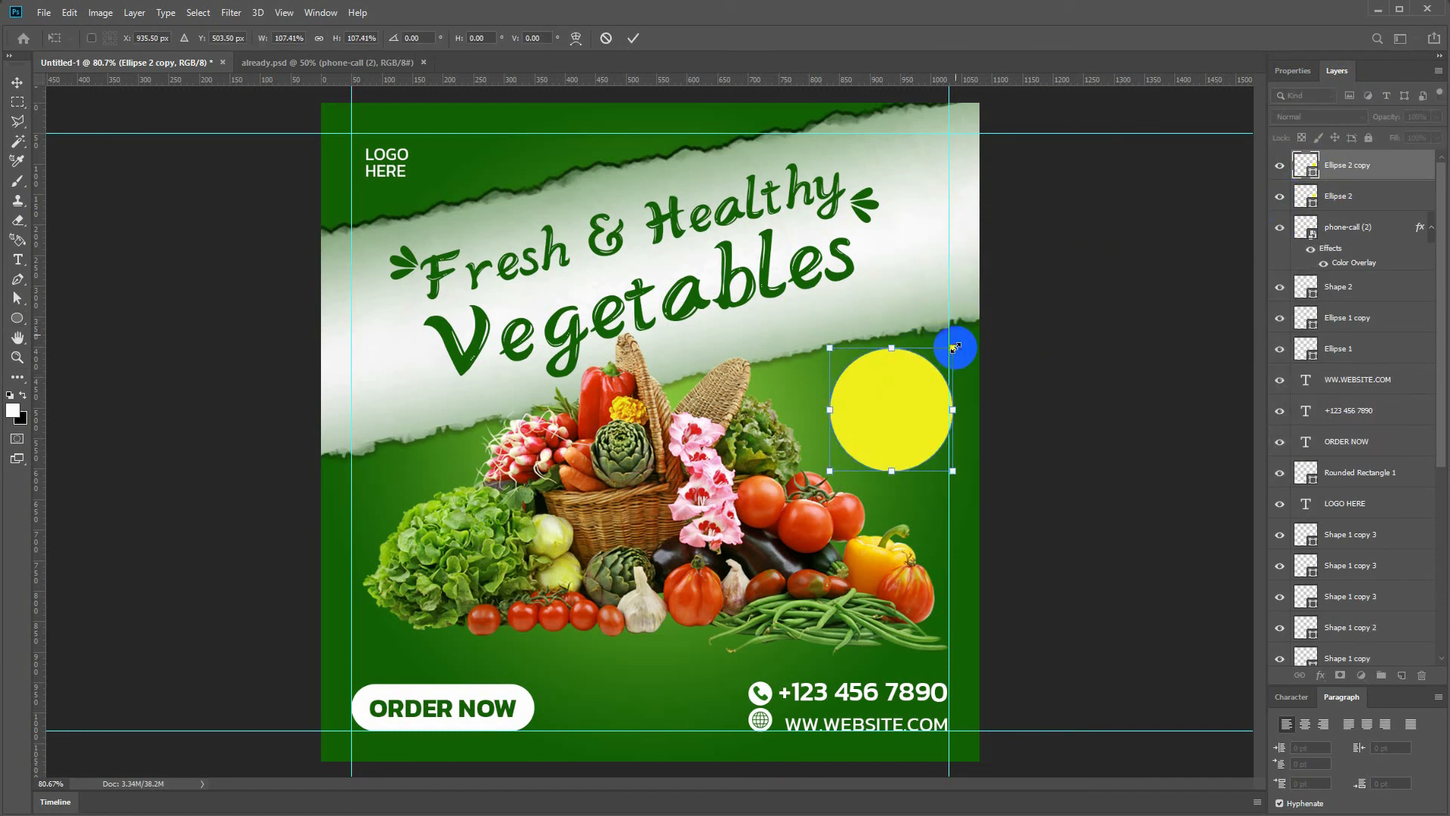
key("Return")
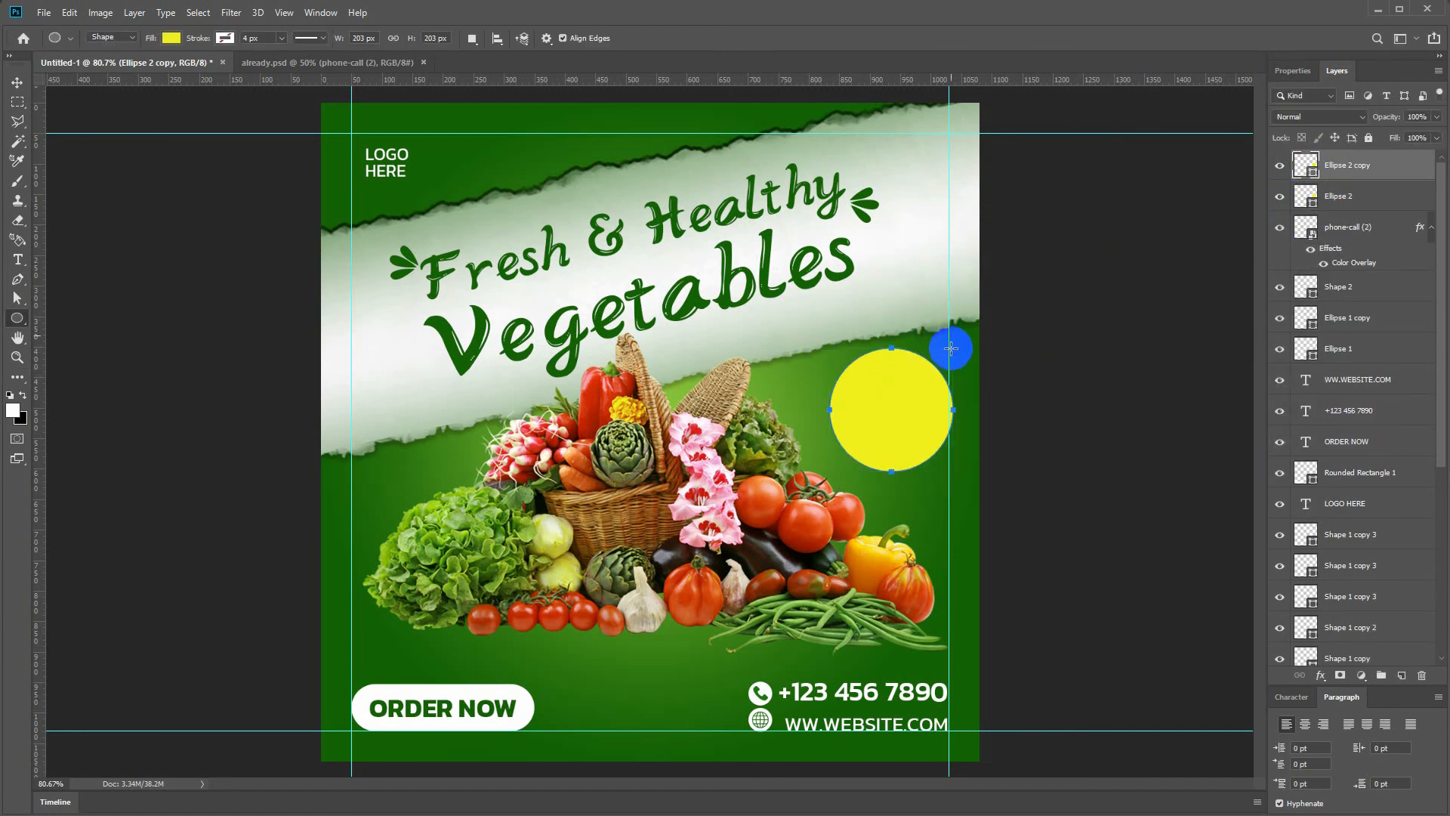
- Remove the larger circle's fill and give it a 4 px stroke in the yellow sampled from the inner circle
left_click(171, 38)
left_click(224, 37)
left_click(297, 67)
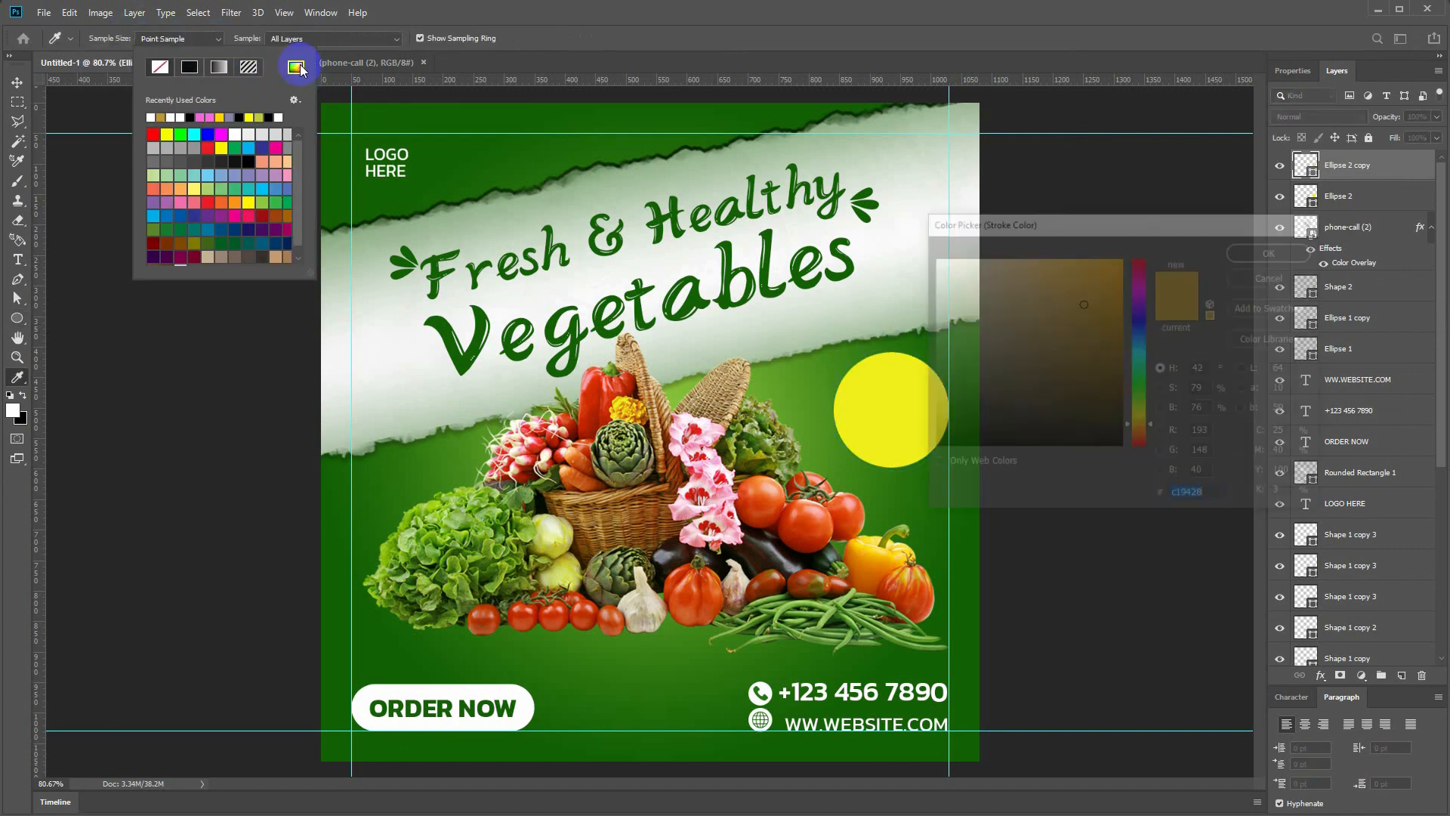
left_click(853, 401)
key("Return")
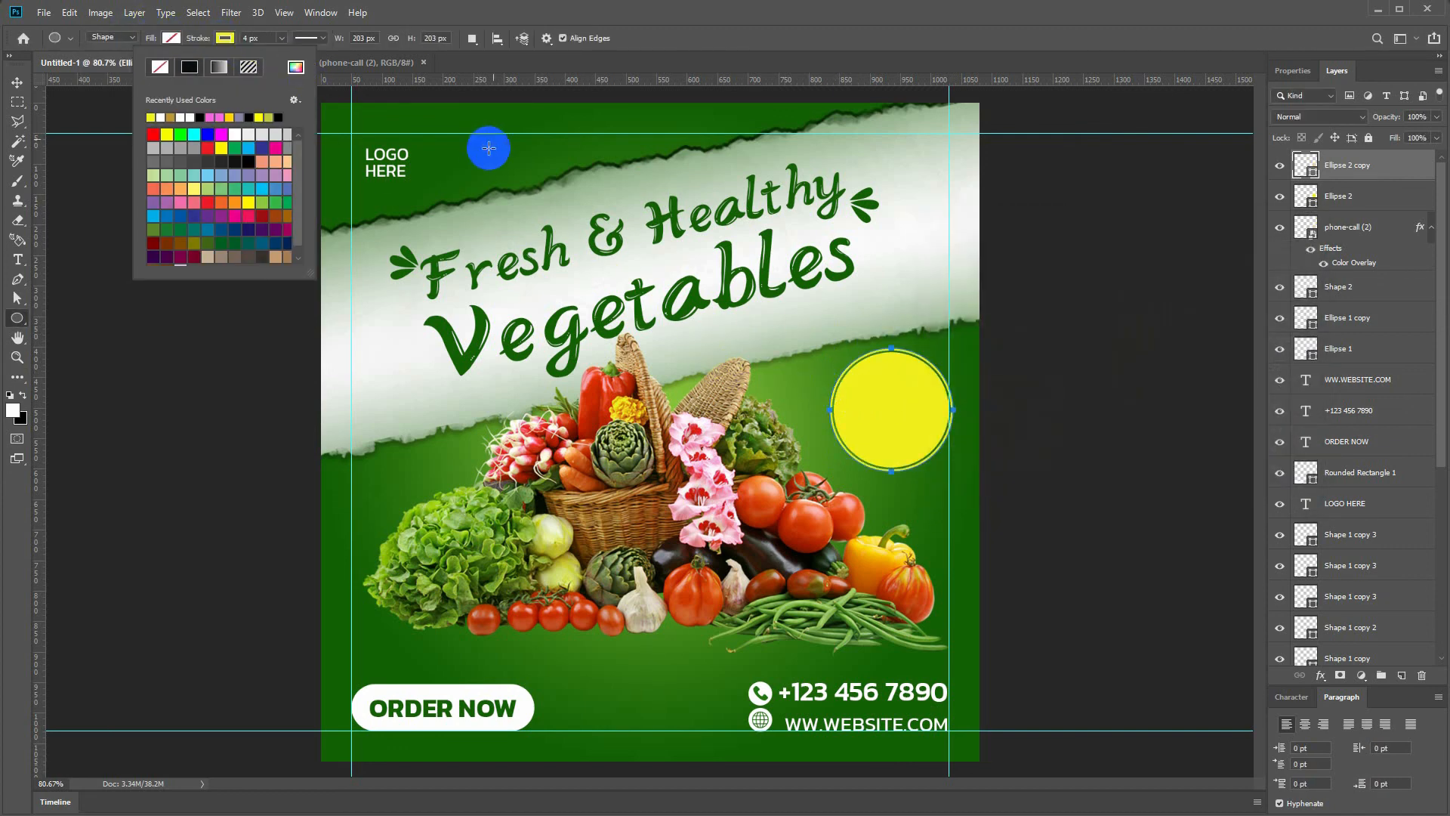
key("Return")
key("ctrl+t")
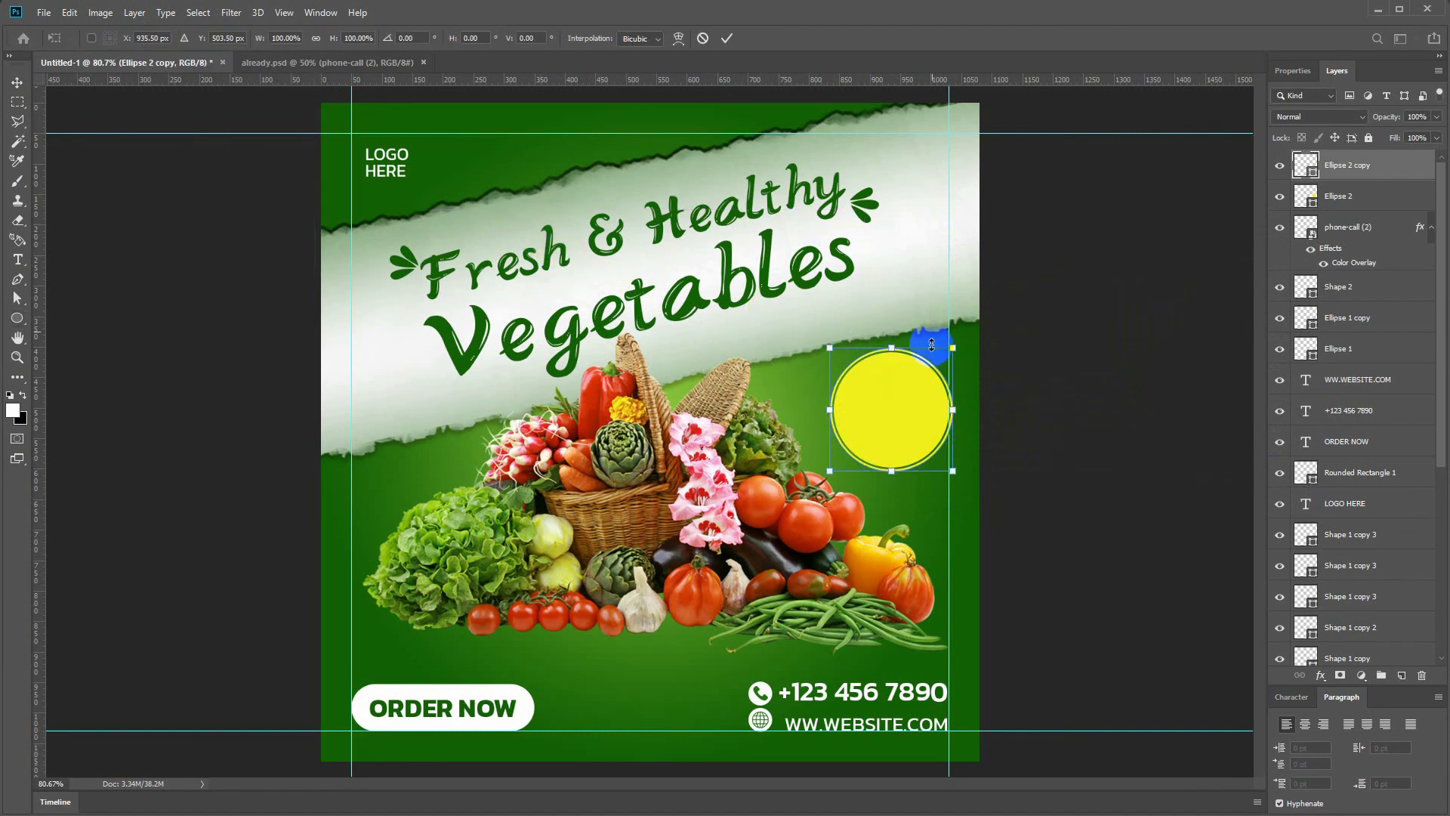
key("Return")
- Shrink the inner yellow circle to about 183 px and move it together with the ring inside the right margin guide
left_click(1341, 198)
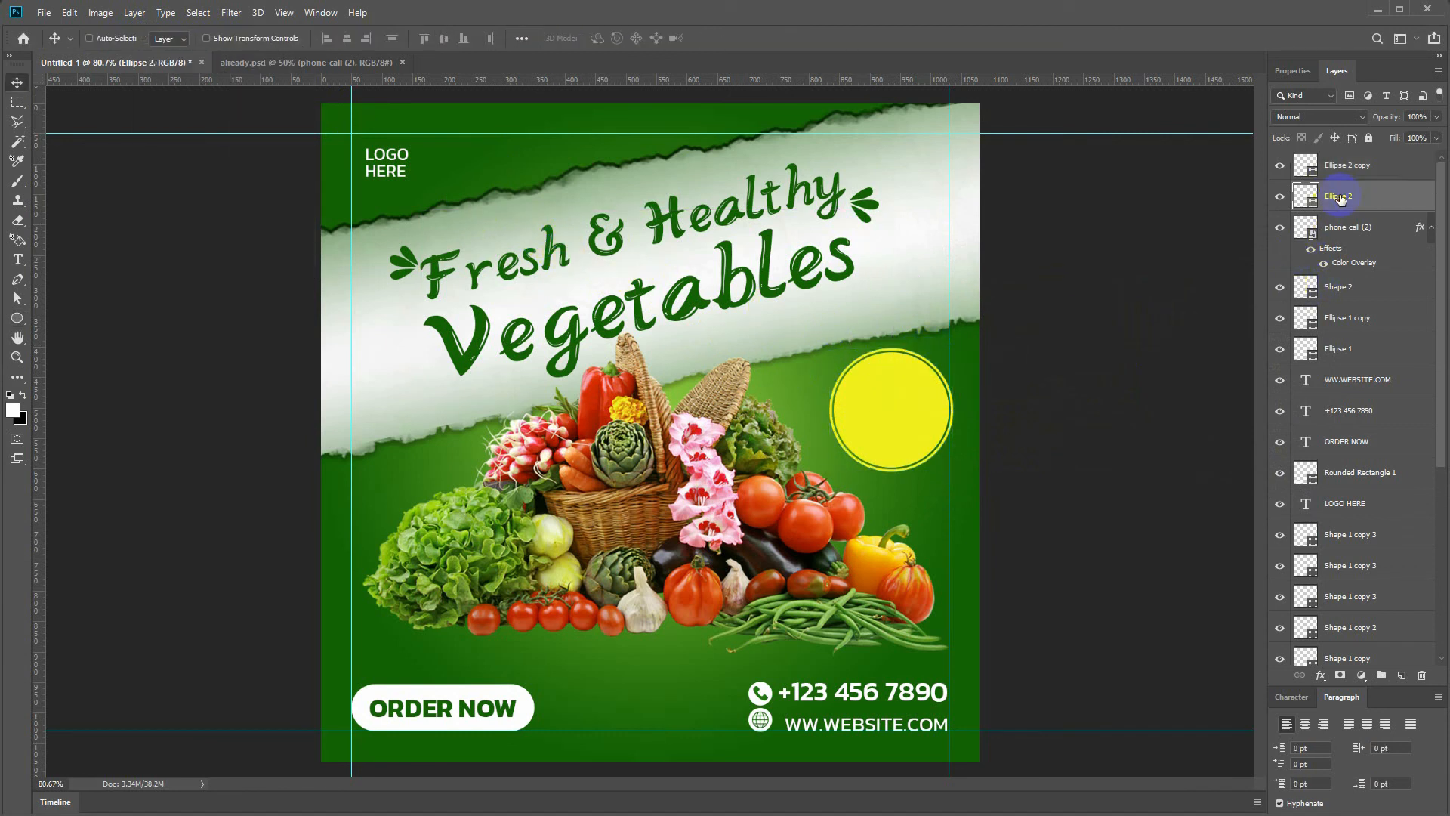
key("ctrl+t")
left_click_drag(948, 351, 945, 354)
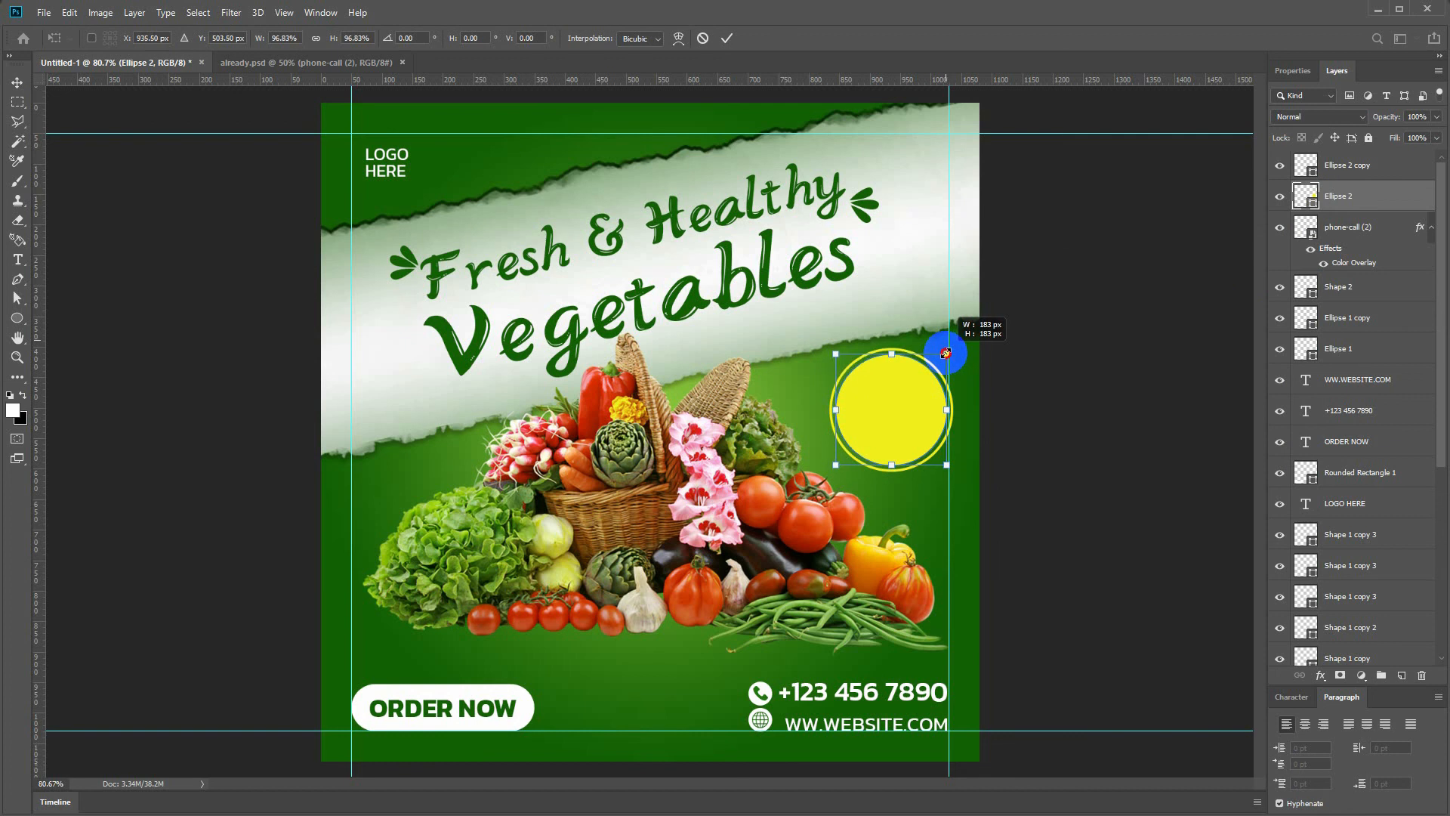
key("Return")
left_click(1343, 168, "shift")
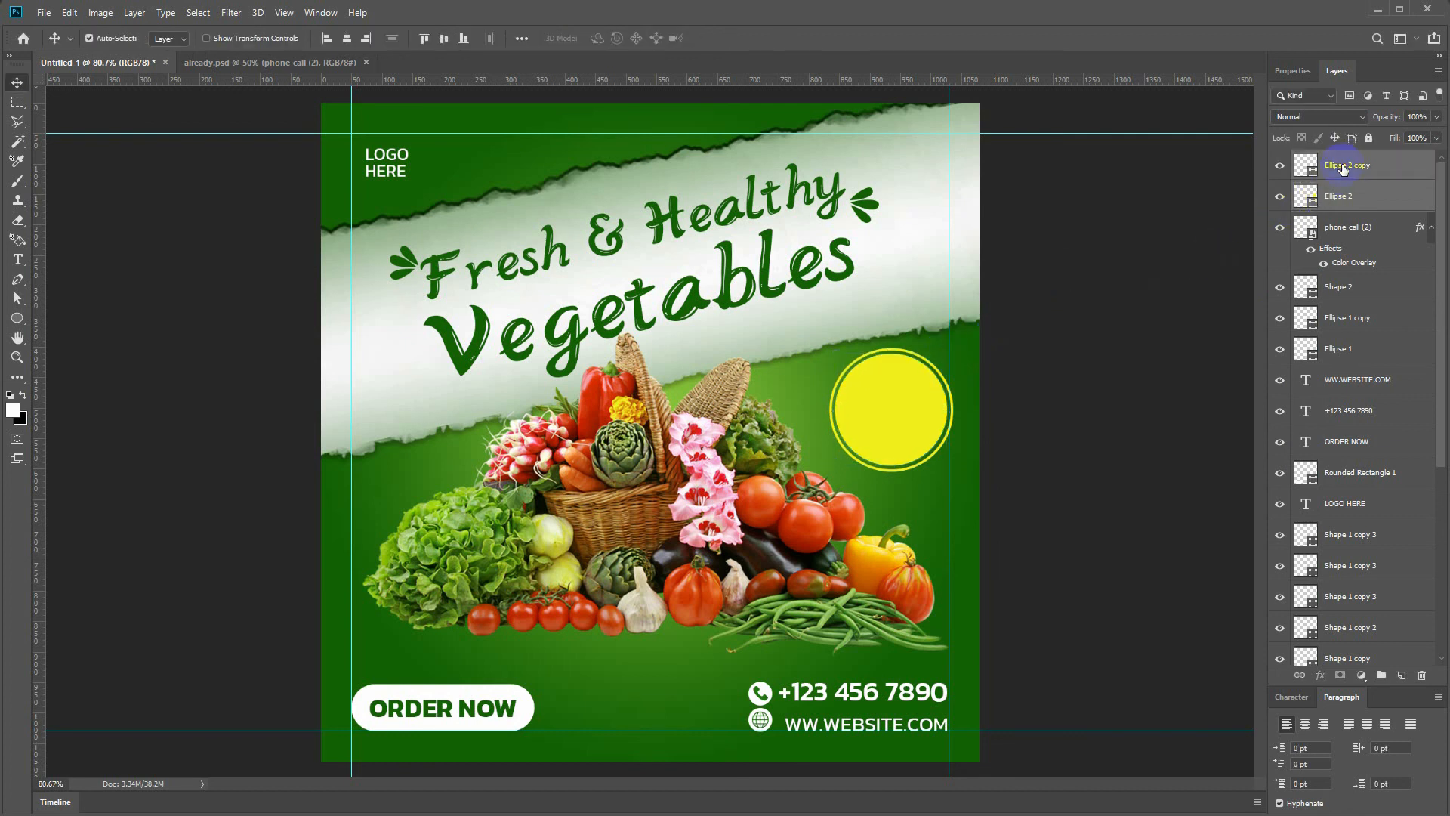
left_click_drag(904, 388, 884, 398)
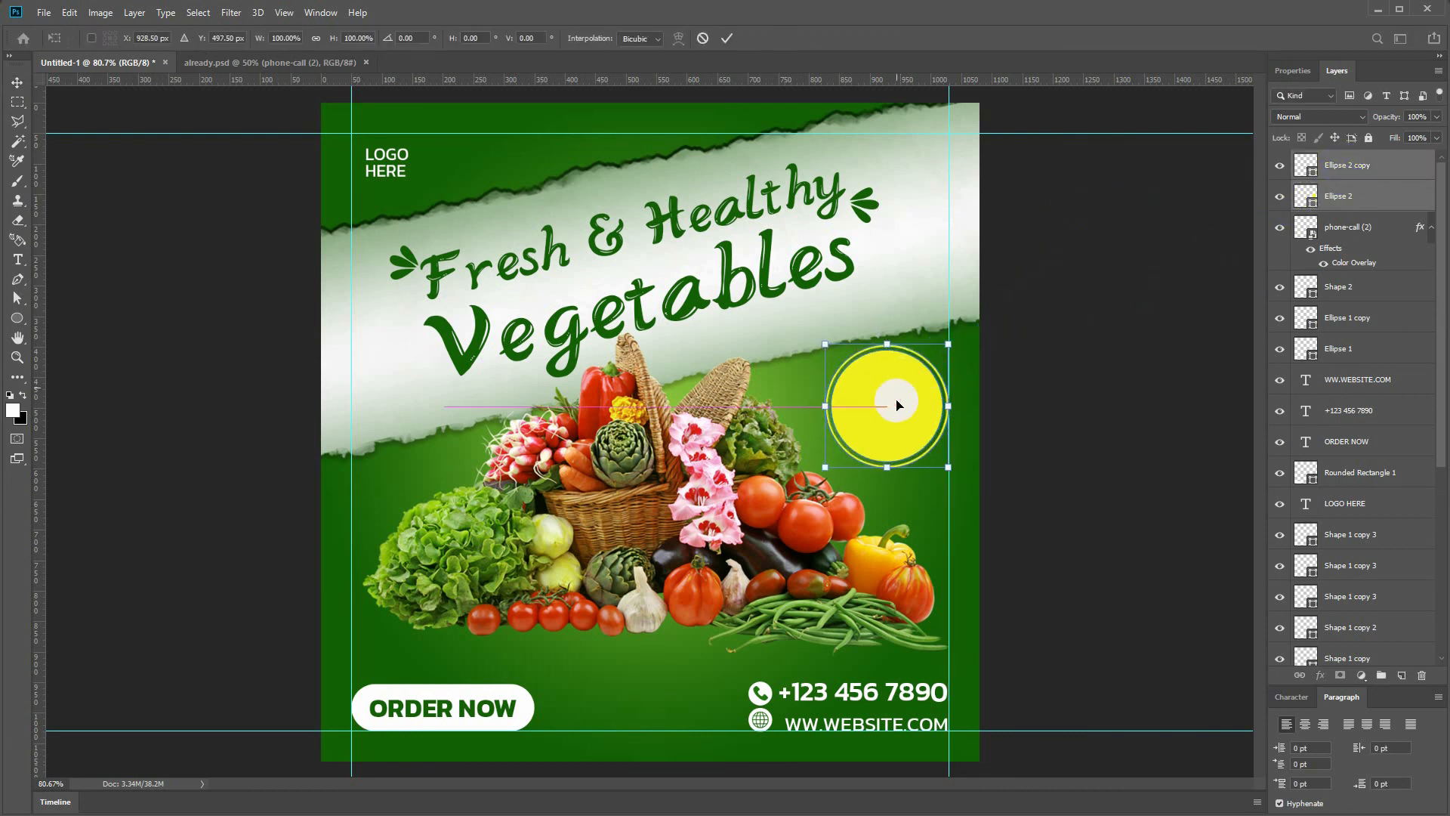
- Add a two-line text reading "25% OFF" in Kanit Medium near the yellow circle
key("t")
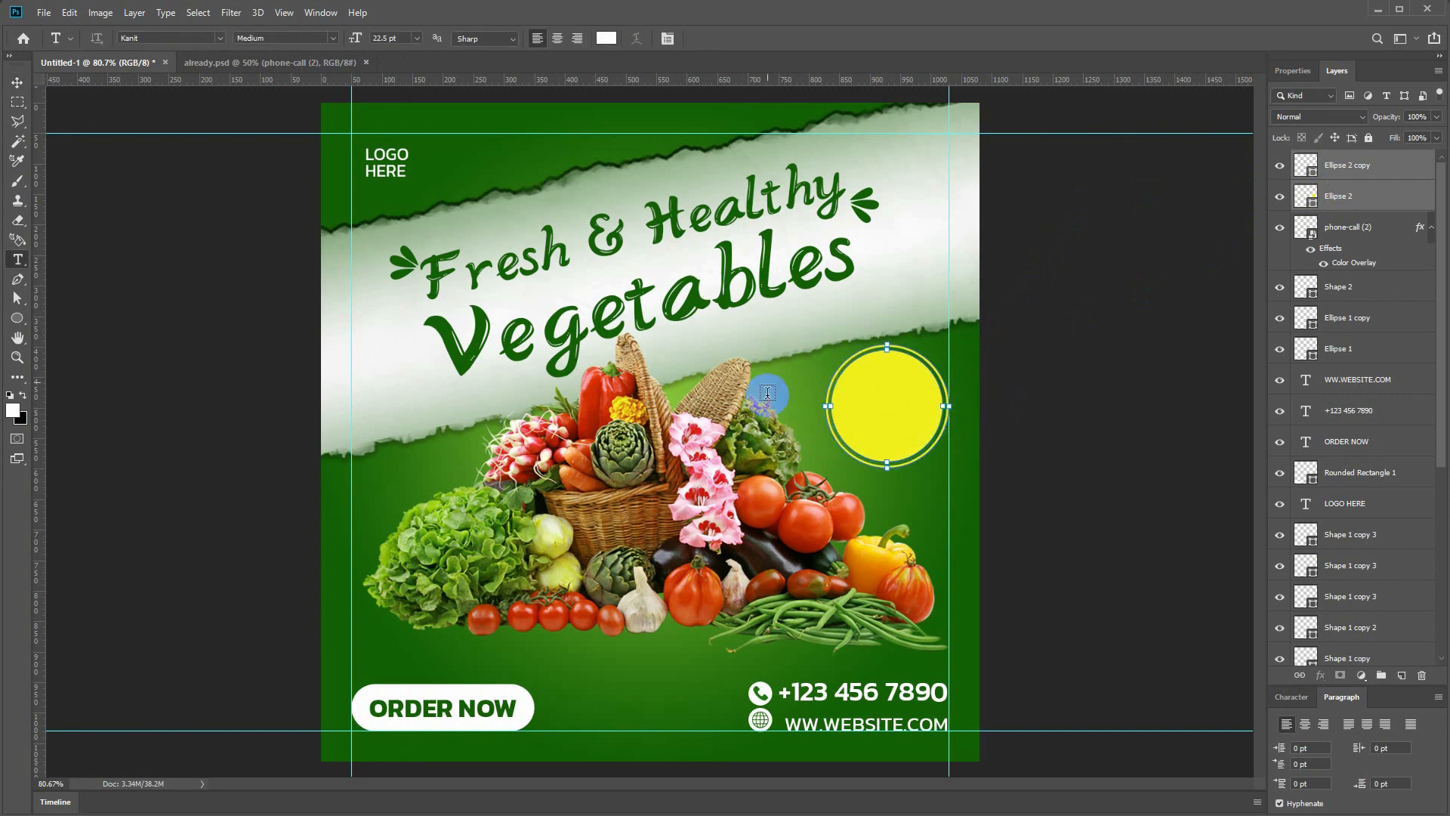
left_click(822, 361)
left_click(888, 499)
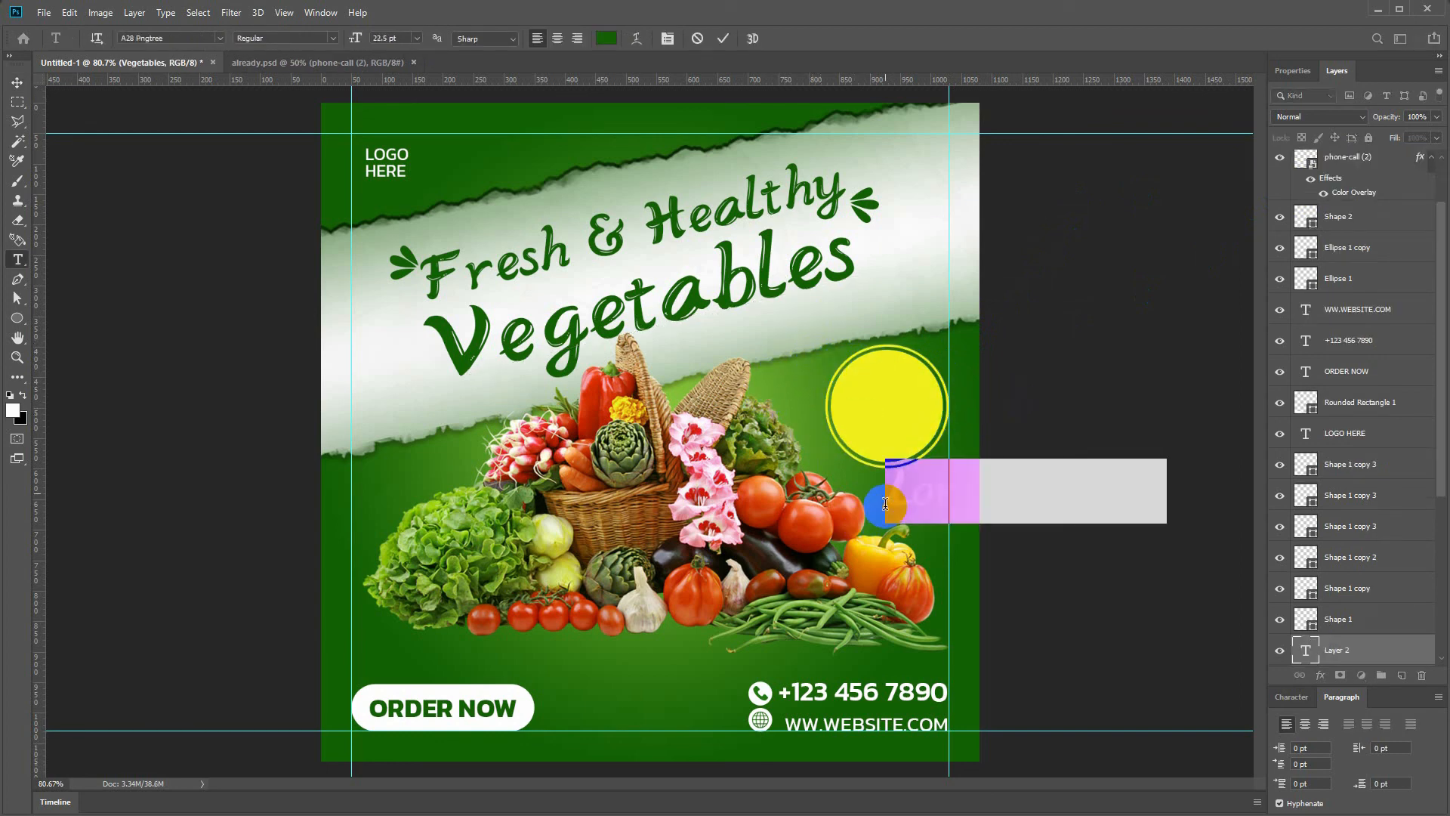
type("KANIT")
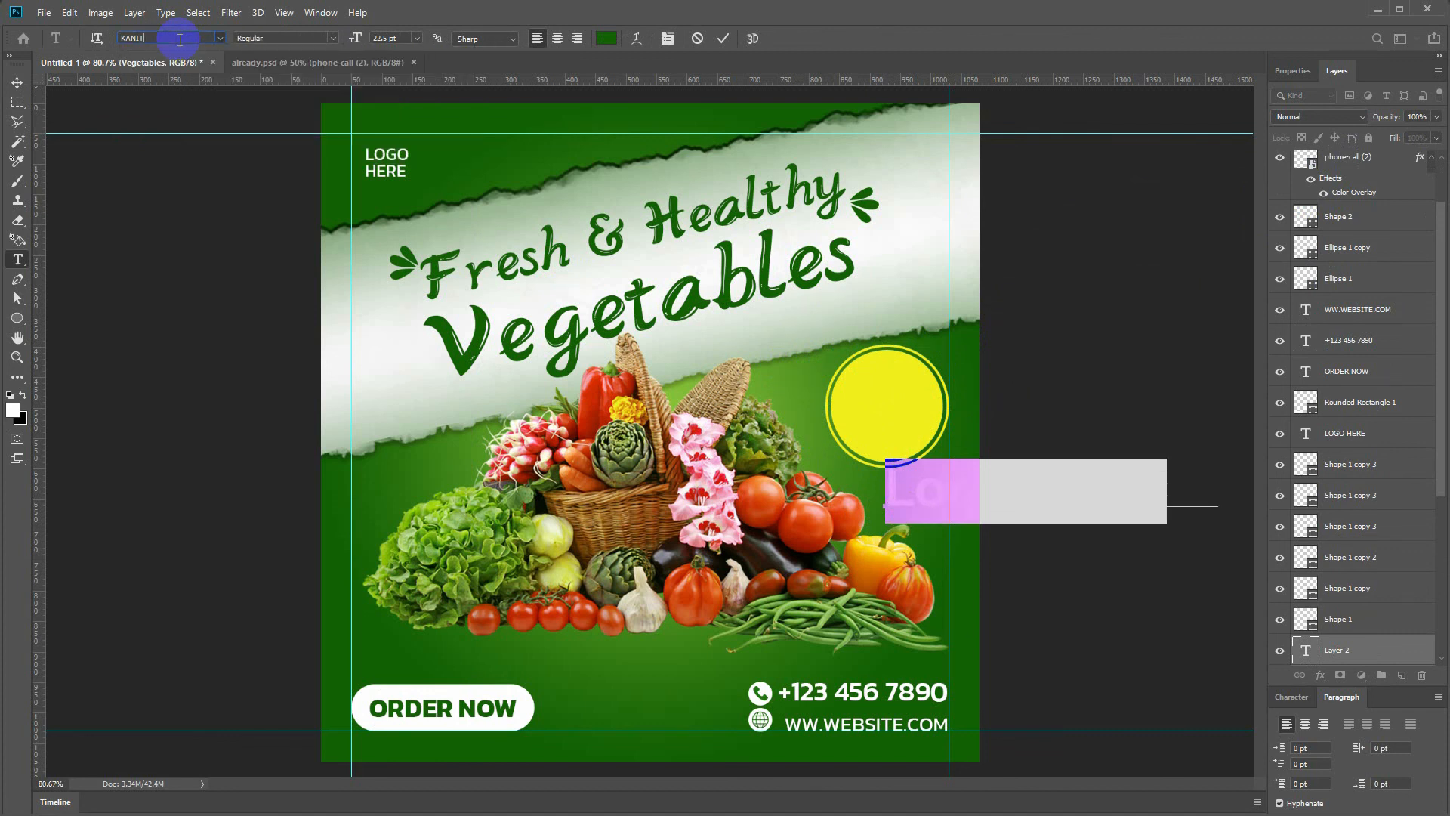
key("Return")
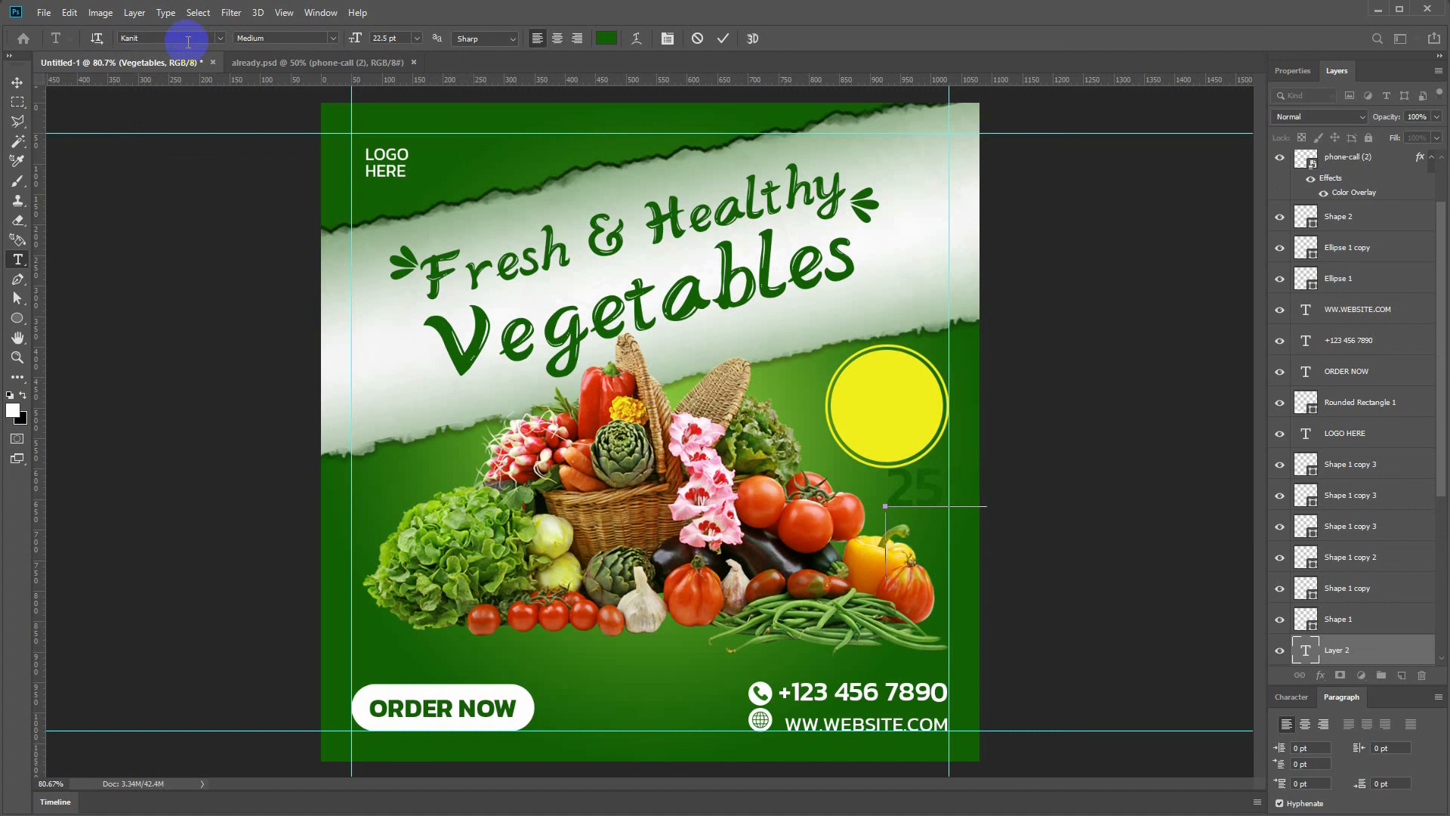
key("ctrl+Return")
- Place the 25% OFF text over the yellow circle at the top of the layer stack, scaled down to about 18 pt
key("v")
left_click_drag(906, 495, 874, 390)
key("ctrl+shift+bracketright")
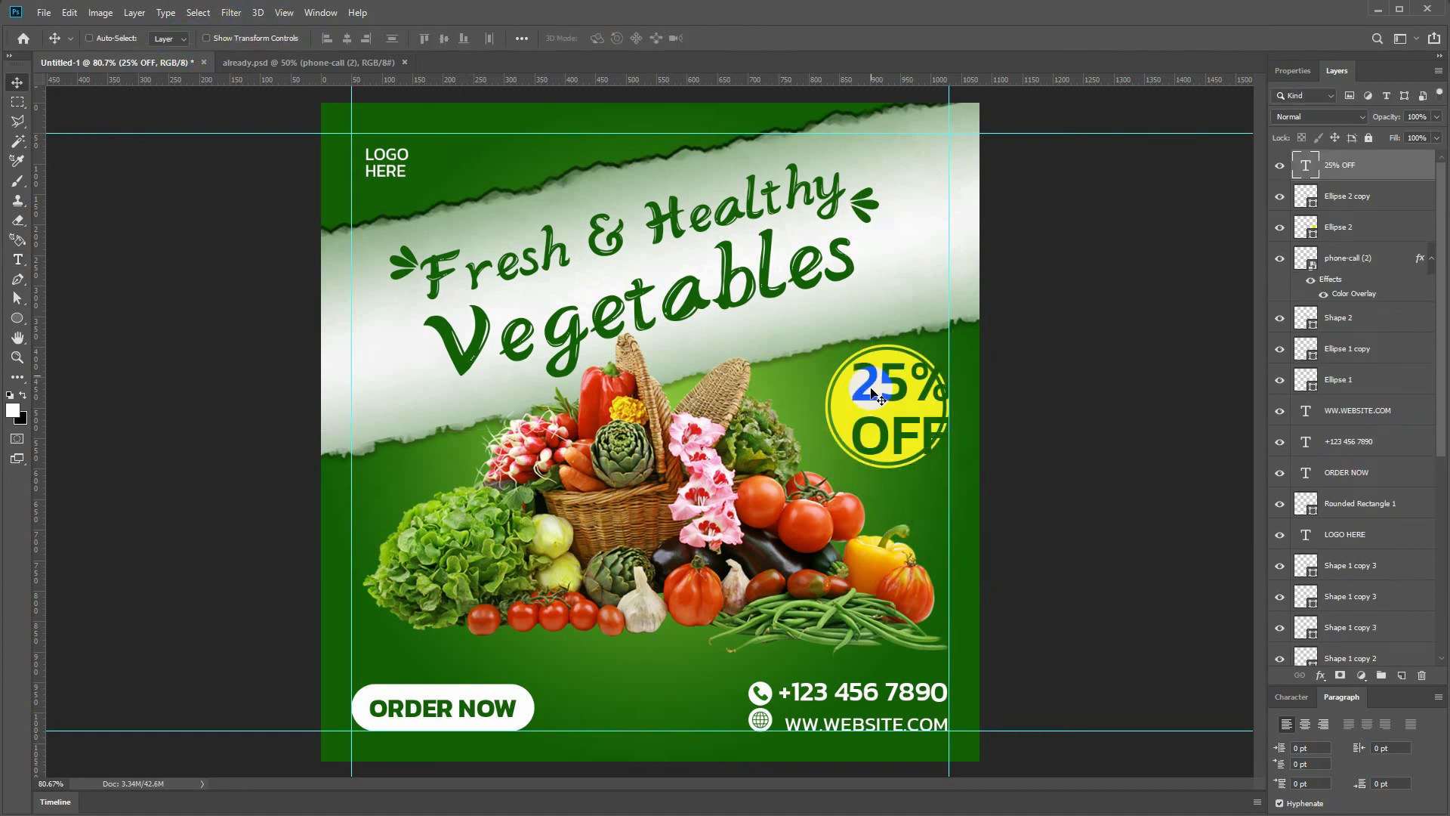
key("ctrl+t")
left_click_drag(951, 356, 889, 394)
key("Return")
- Set the "25%" line of the badge text to Kanit Bold
key("t")
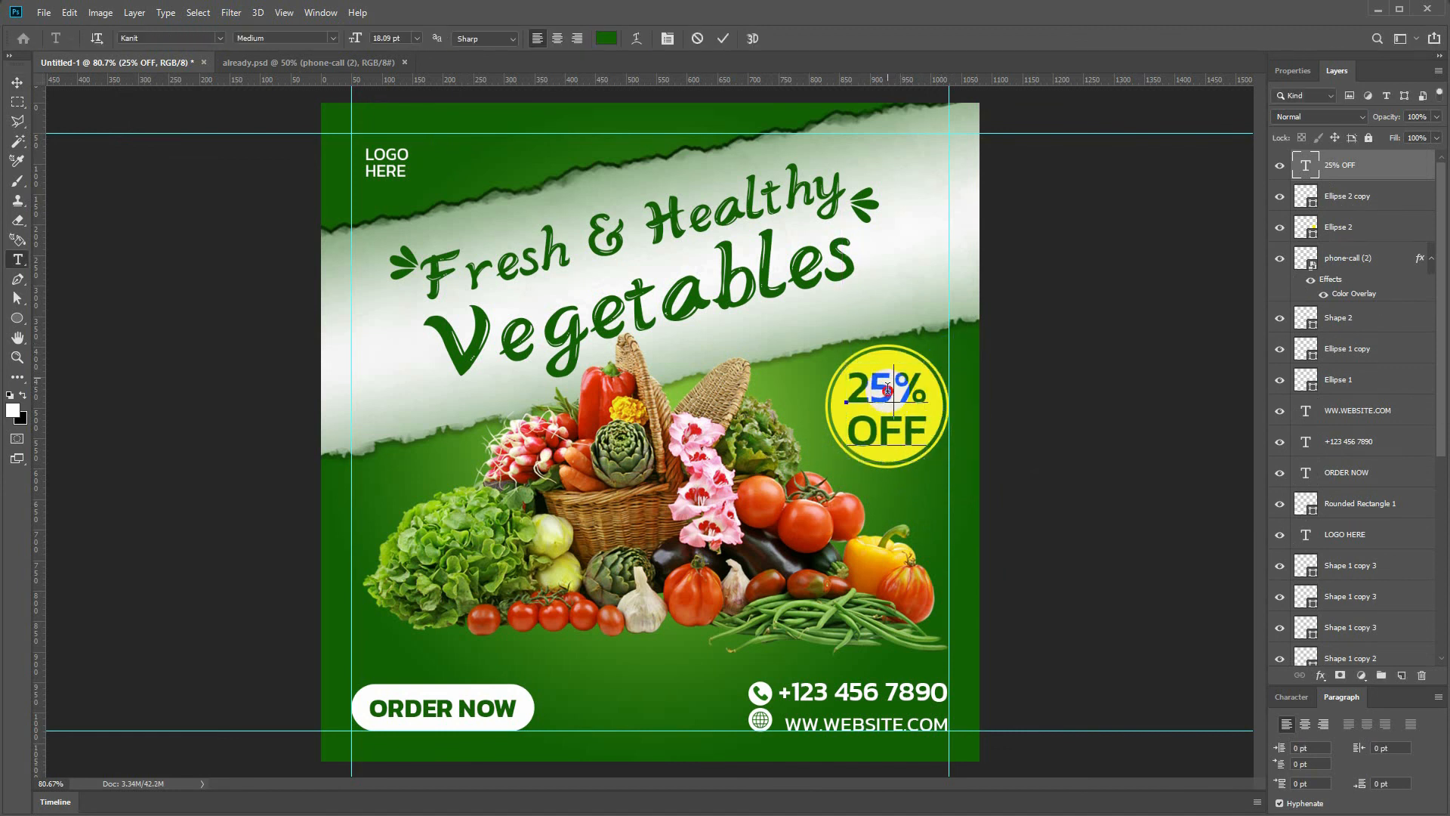
double_click(889, 391)
left_click(333, 39)
left_click(296, 105)
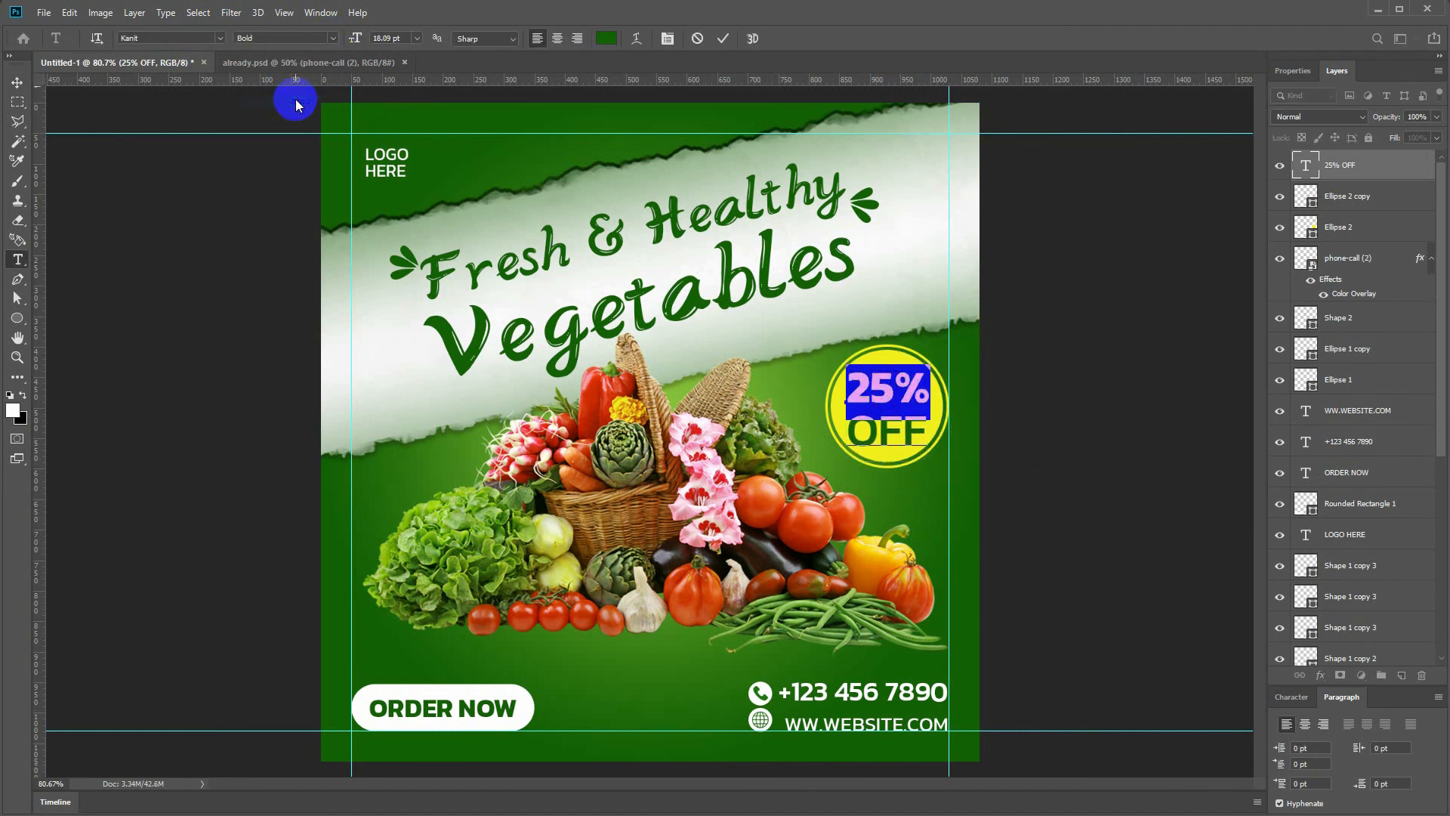
- Set the word "OFF" in the badge text to Kanit Light
double_click(880, 442)
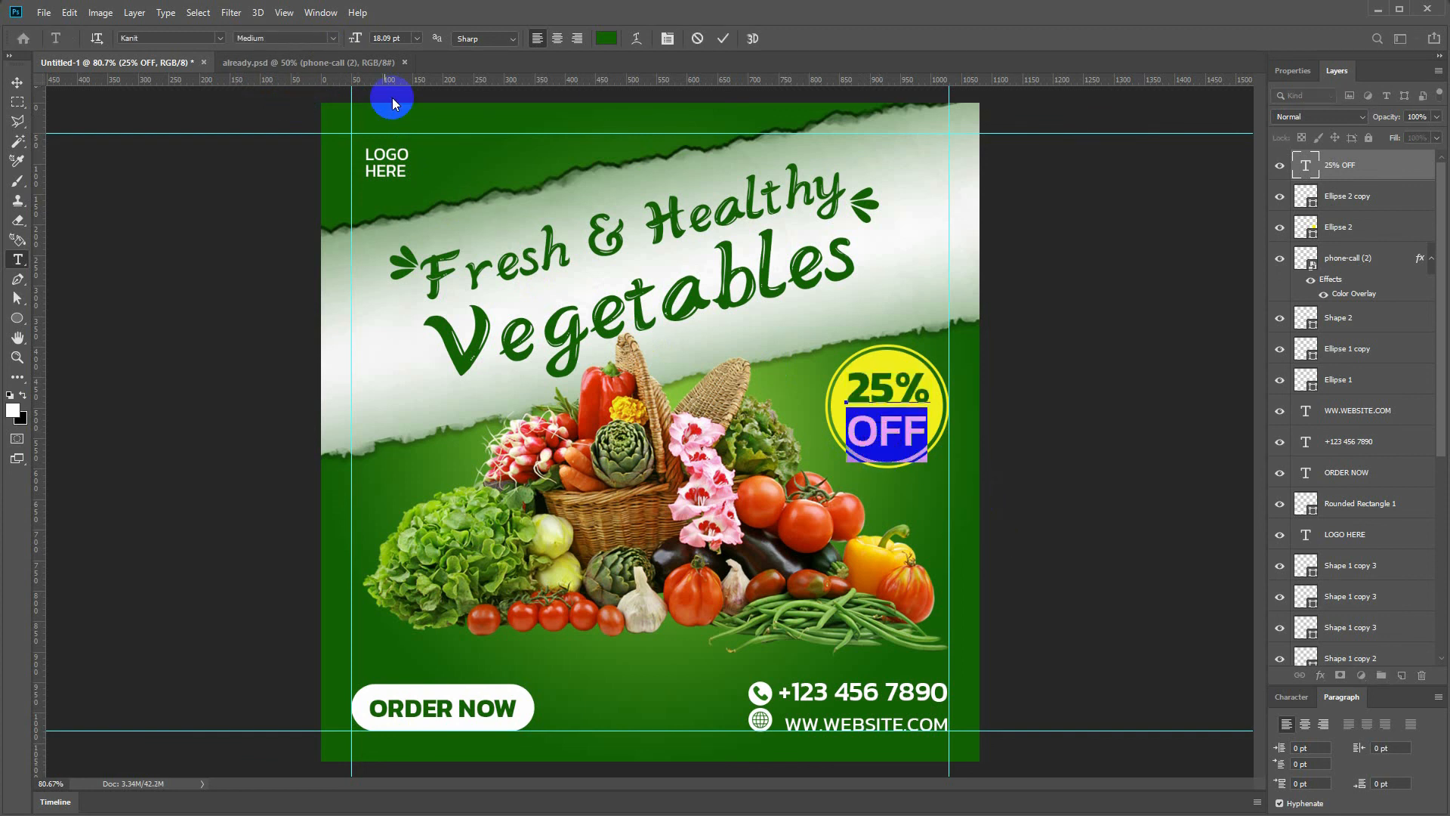
left_click(337, 38)
left_click(292, 65)
left_click(336, 39)
left_click(312, 53)
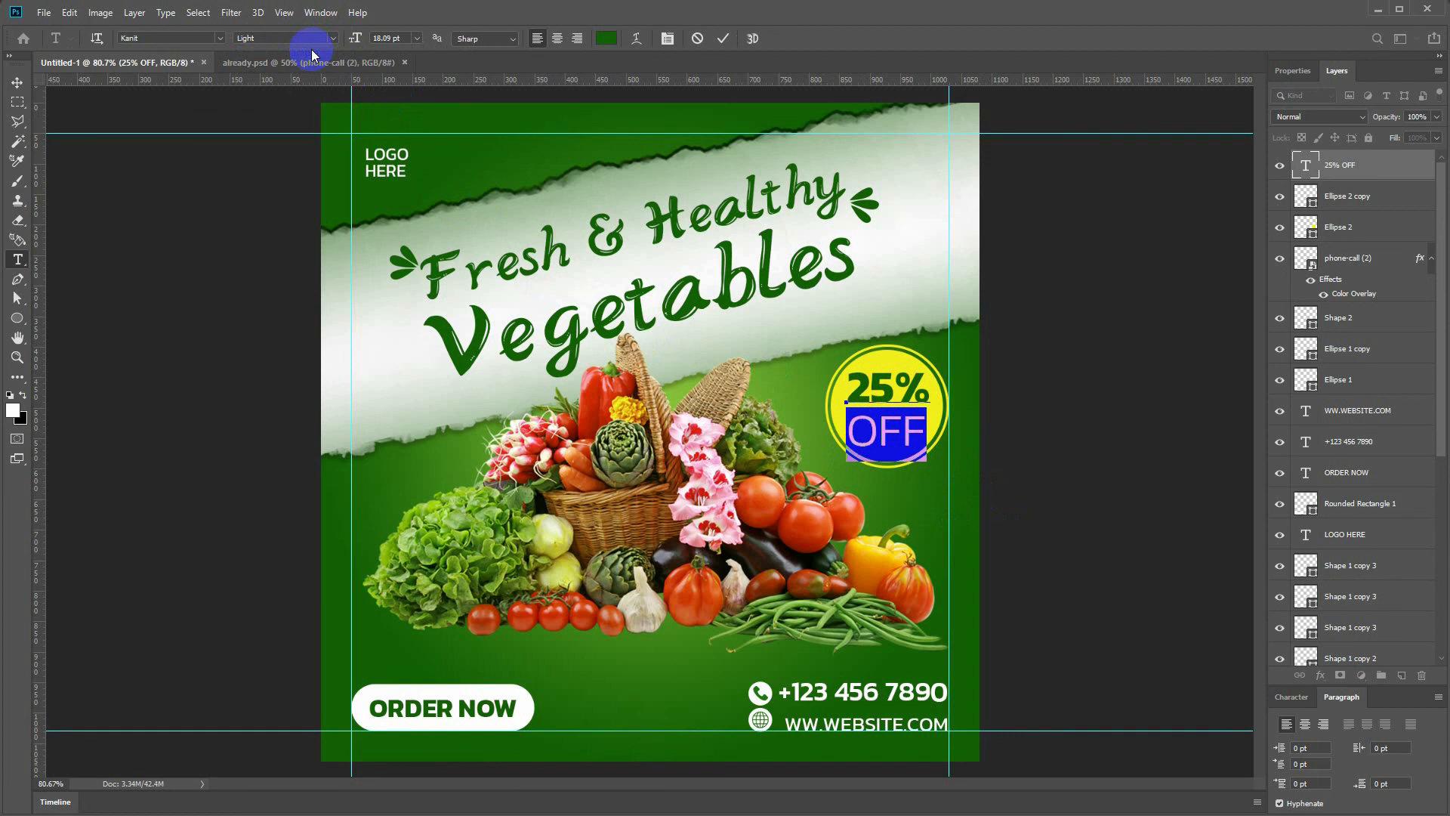
key("ctrl+Return")
key("ctrl+t")
key("Return")
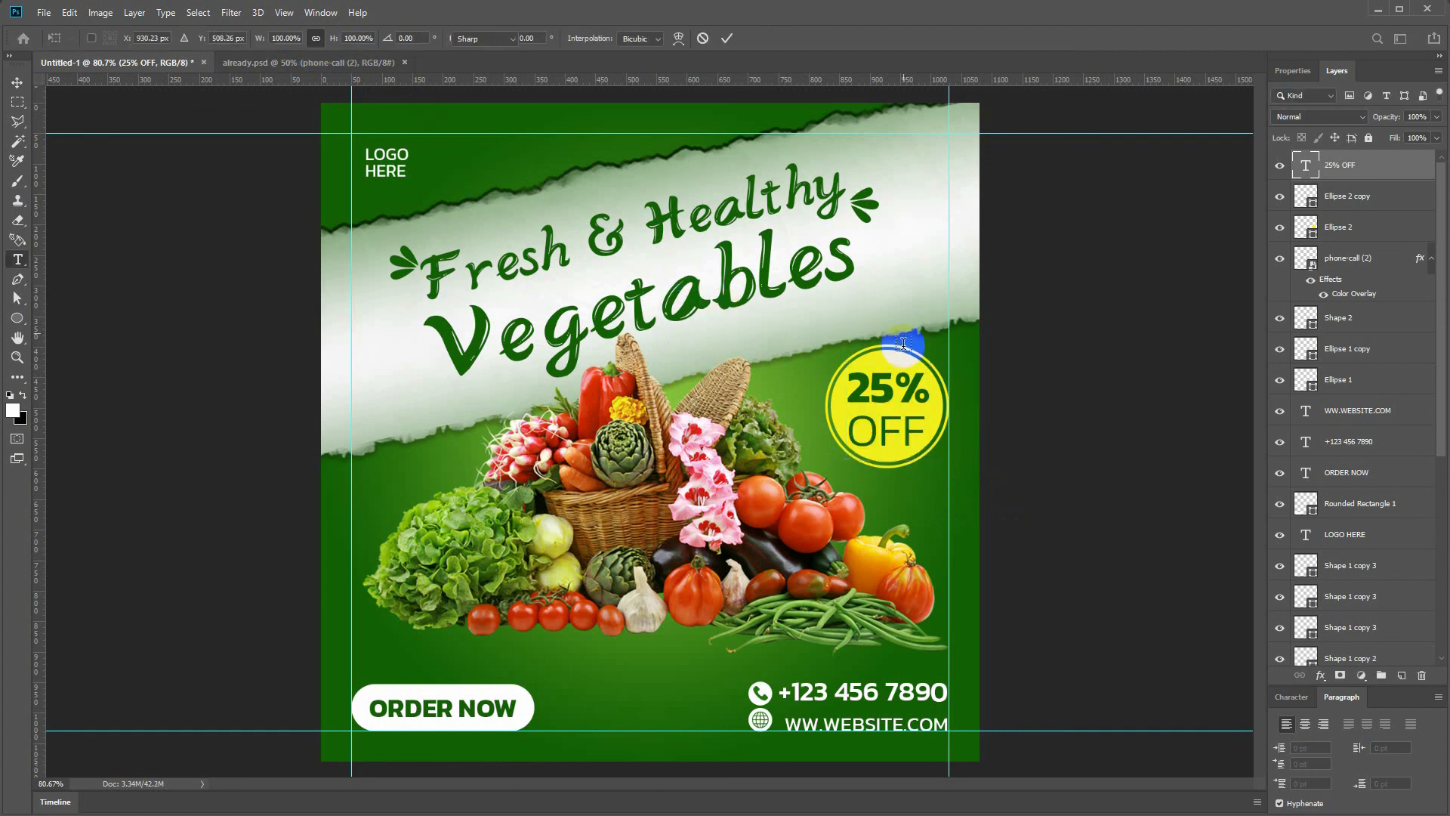
- Tighten the leading of the whole 25% OFF text to 13.88 pt and nudge the text to centre it in the yellow circle
left_click(904, 398)
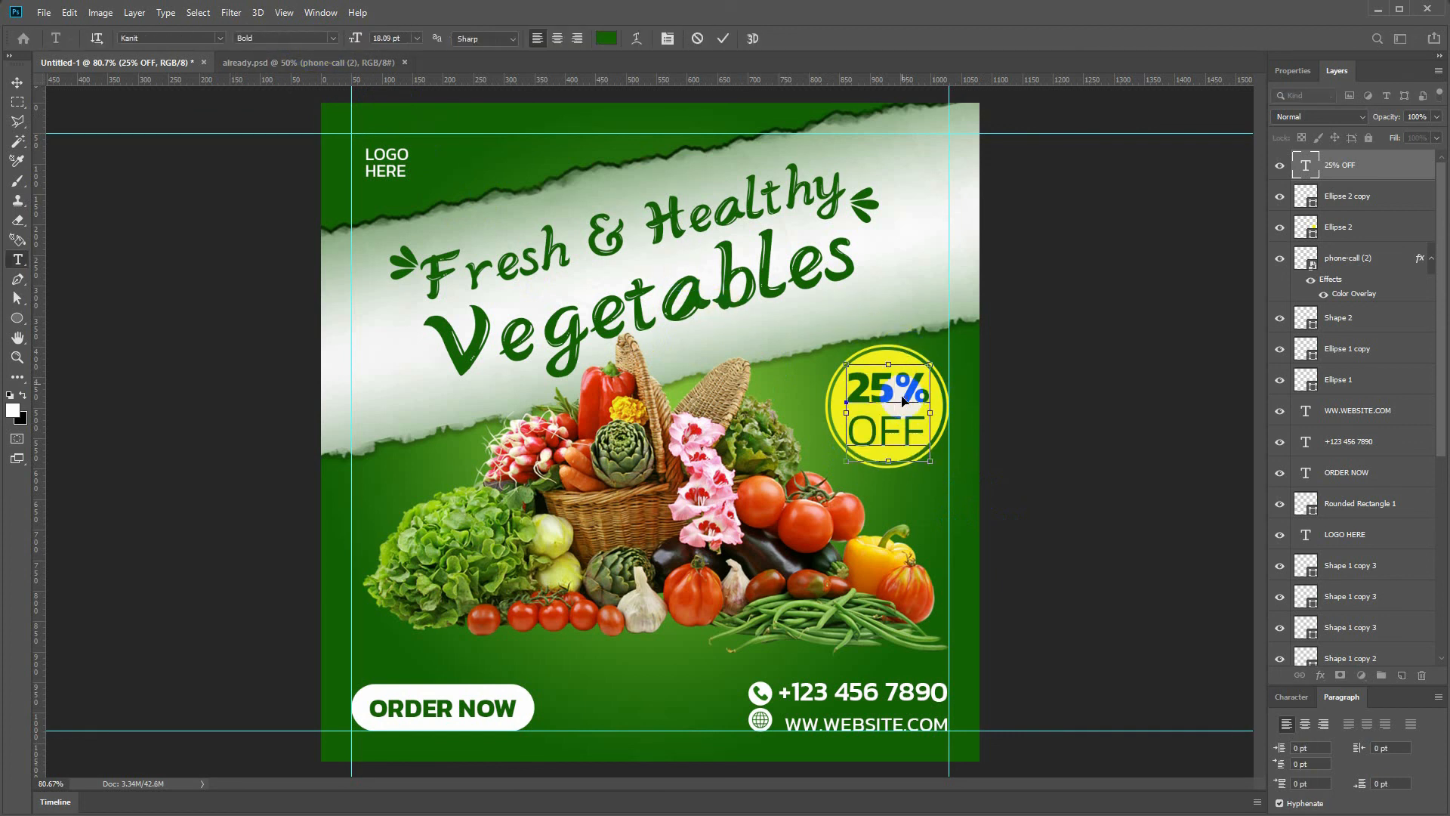
key("ctrl+a")
left_click(1291, 697)
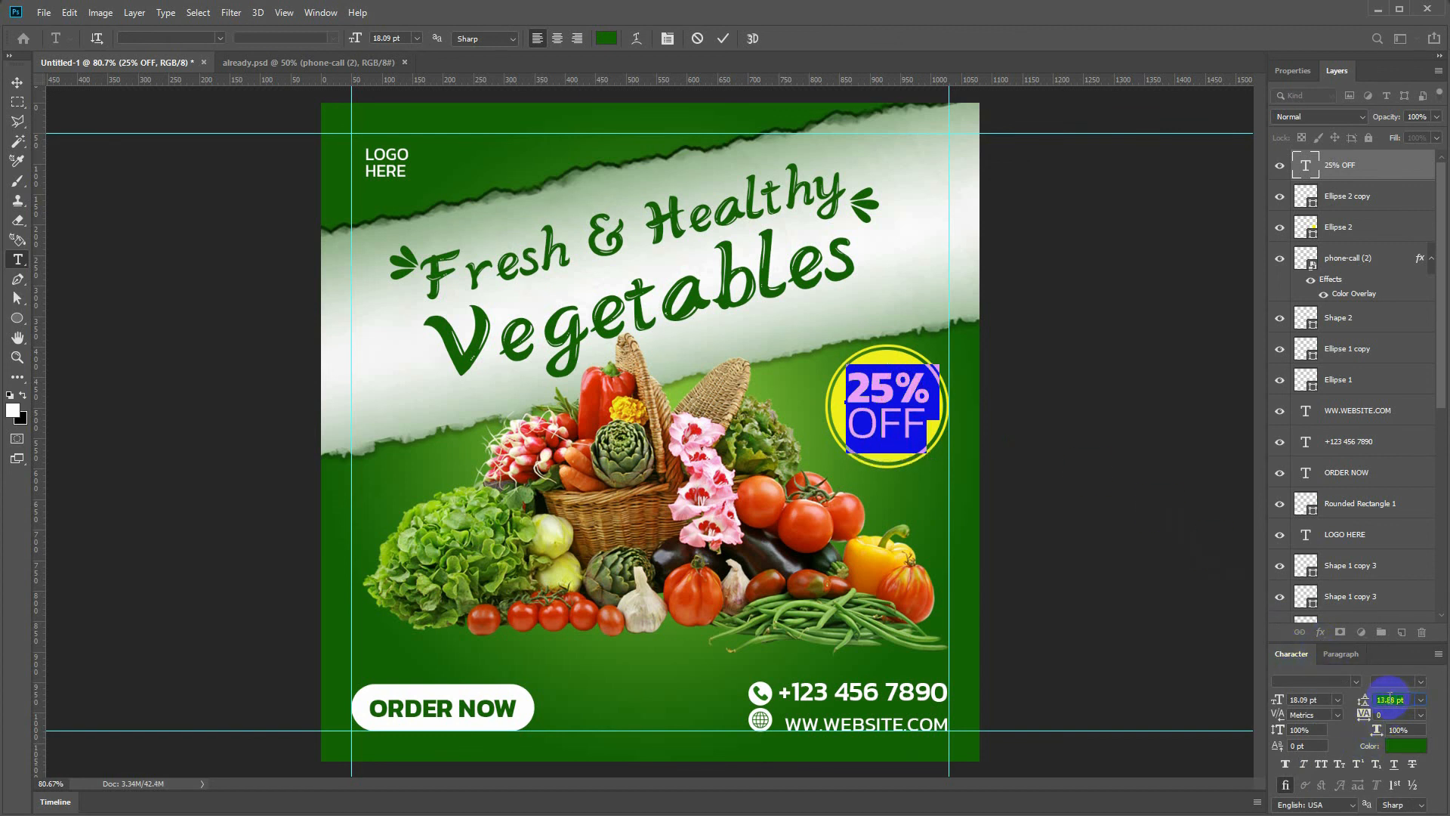
key("ctrl+Return")
key("v")
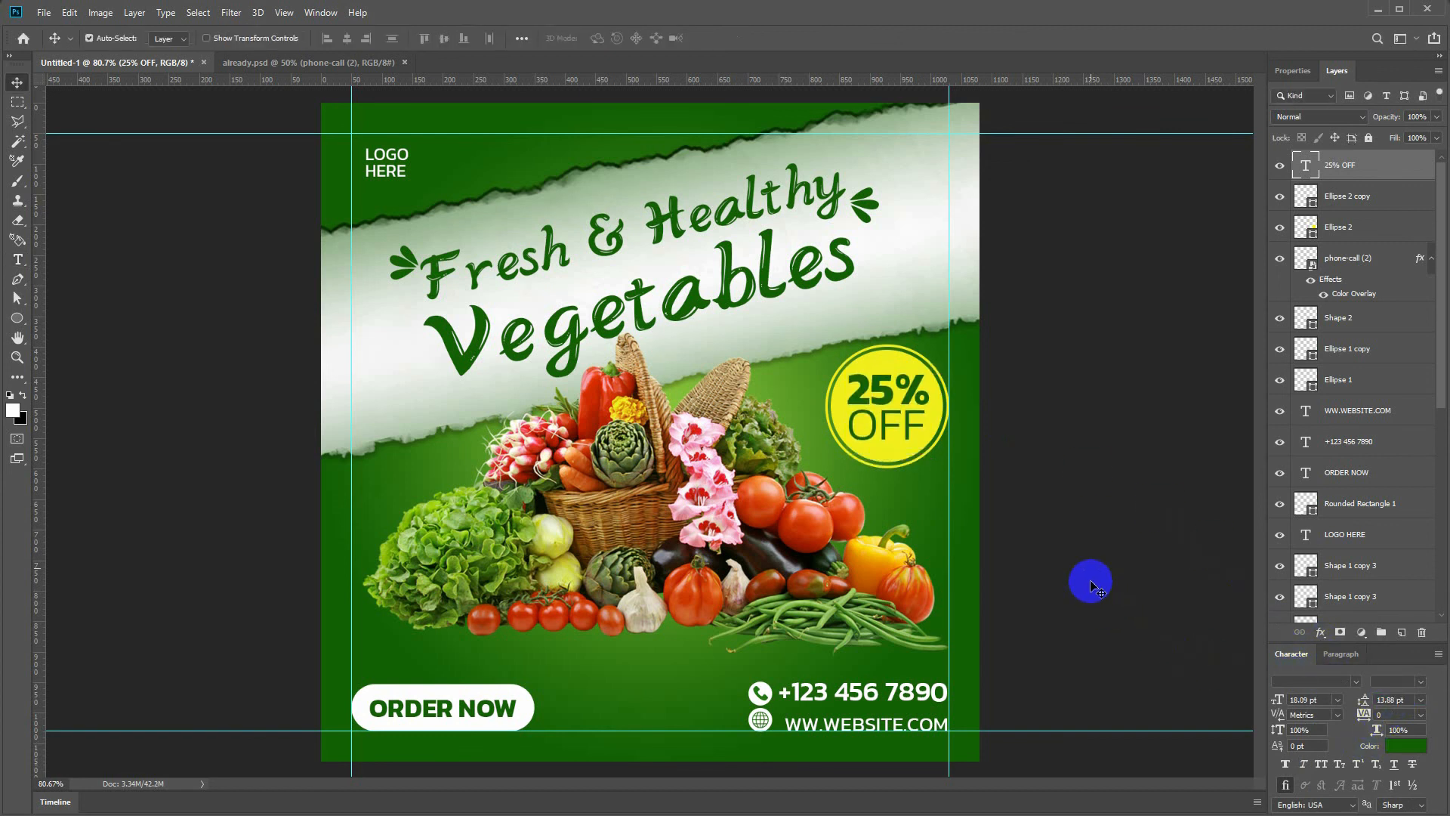
left_click(1081, 518)
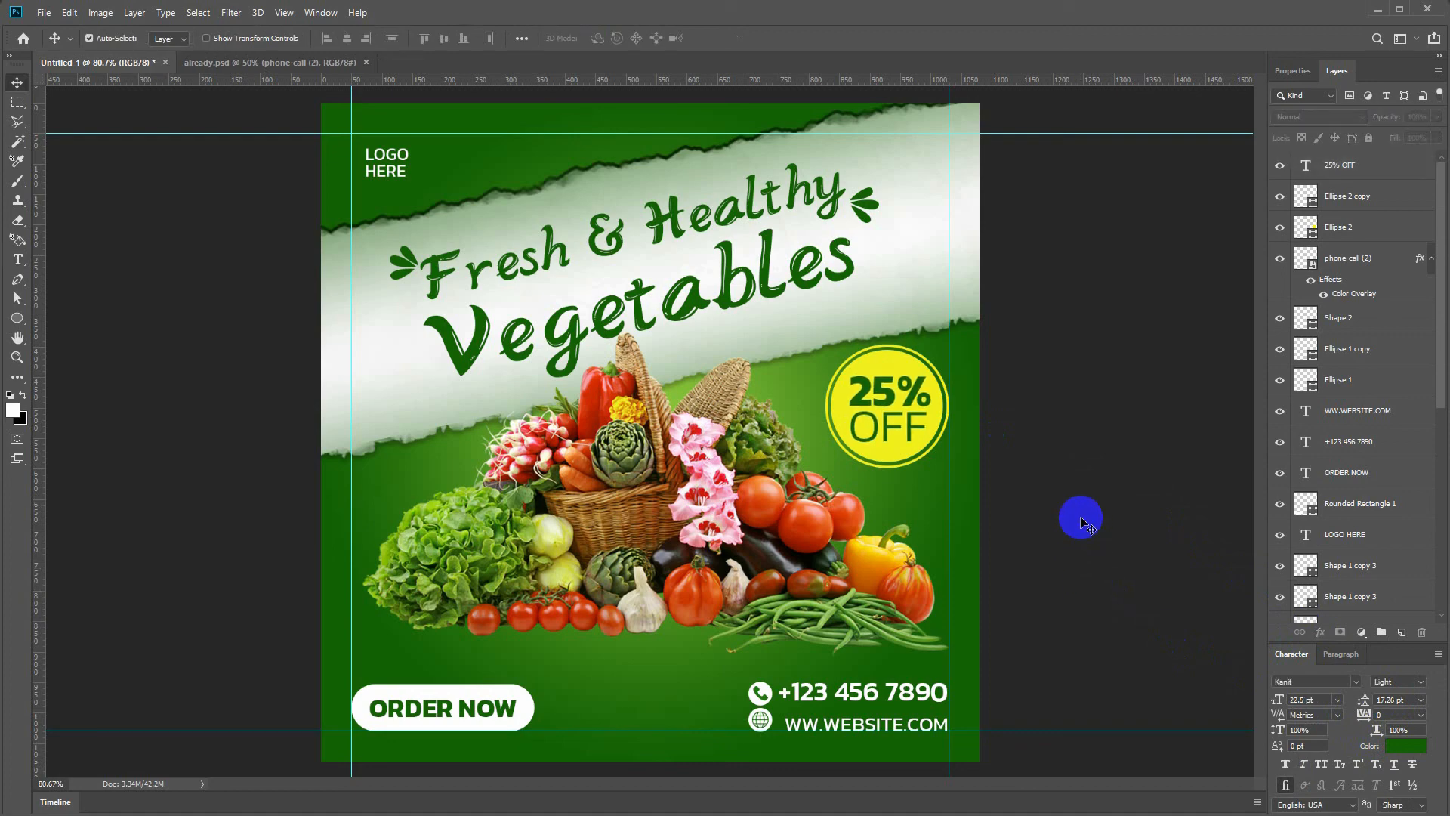